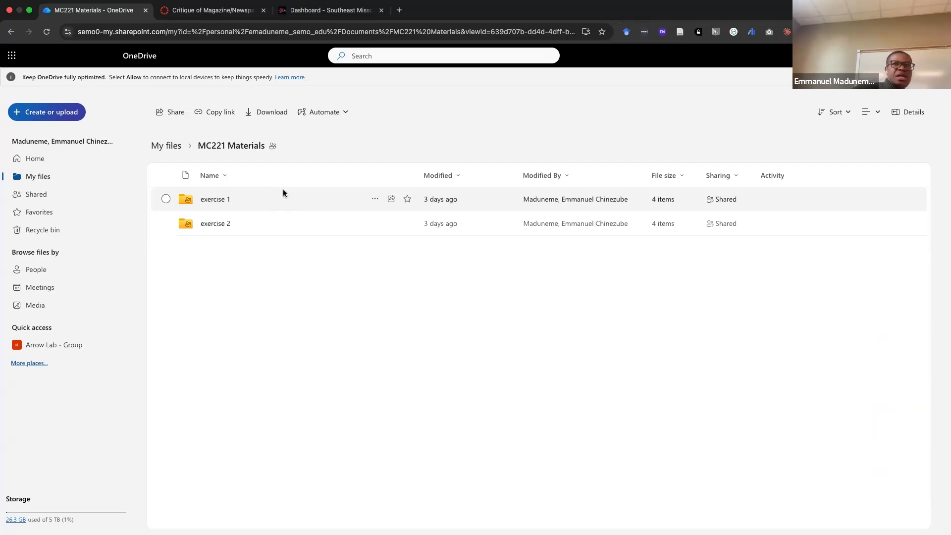
Open Pages from AR 02-05-25.pdf in the exercise 1 folder to view its layout, dismissing the compression tip and closing the file
{"action": "left_click", "coordinate": [213, 199]}
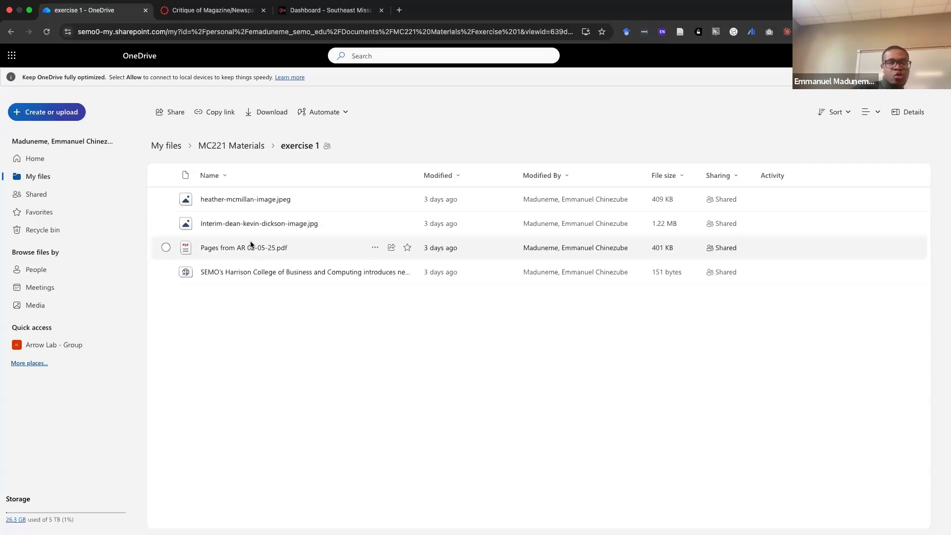
{"action": "left_click", "coordinate": [229, 248]}
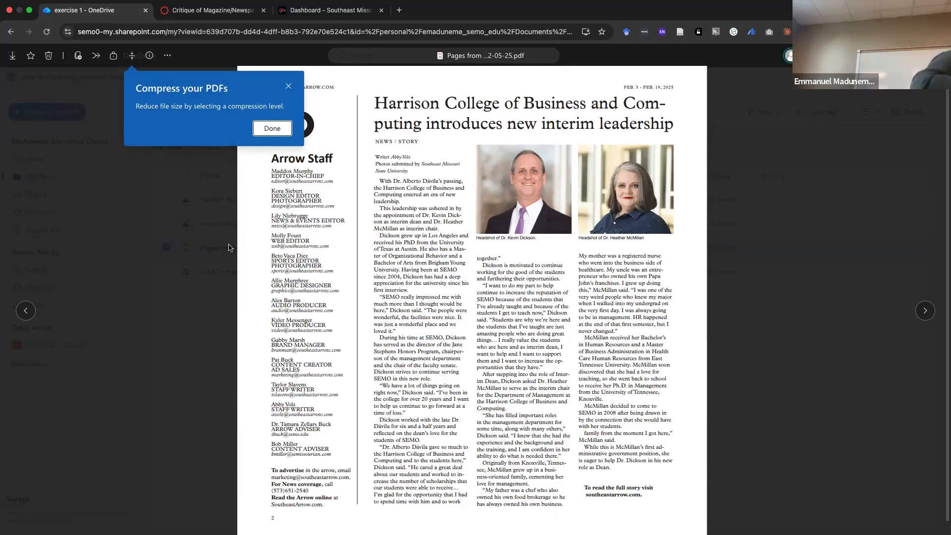
{"action": "left_click", "coordinate": [289, 85]}
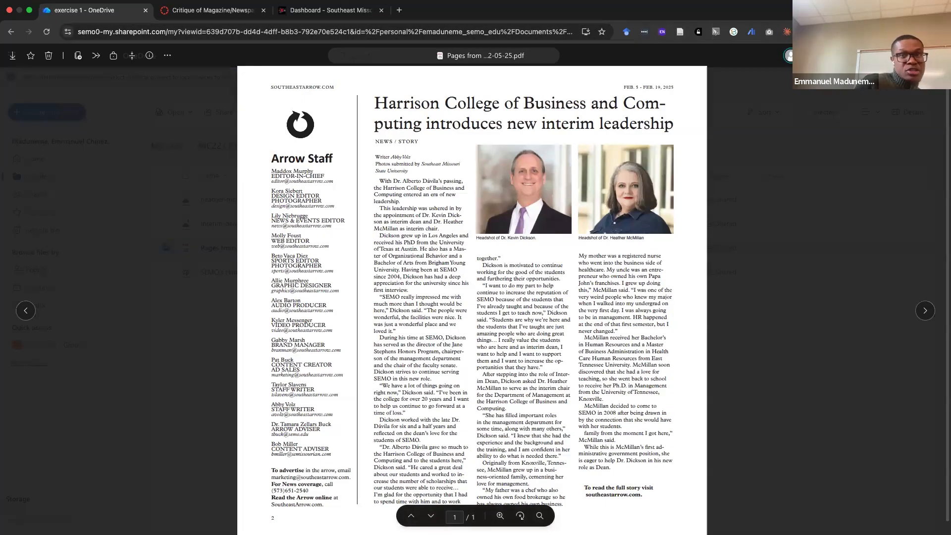
{"action": "key", "text": "Escape"}
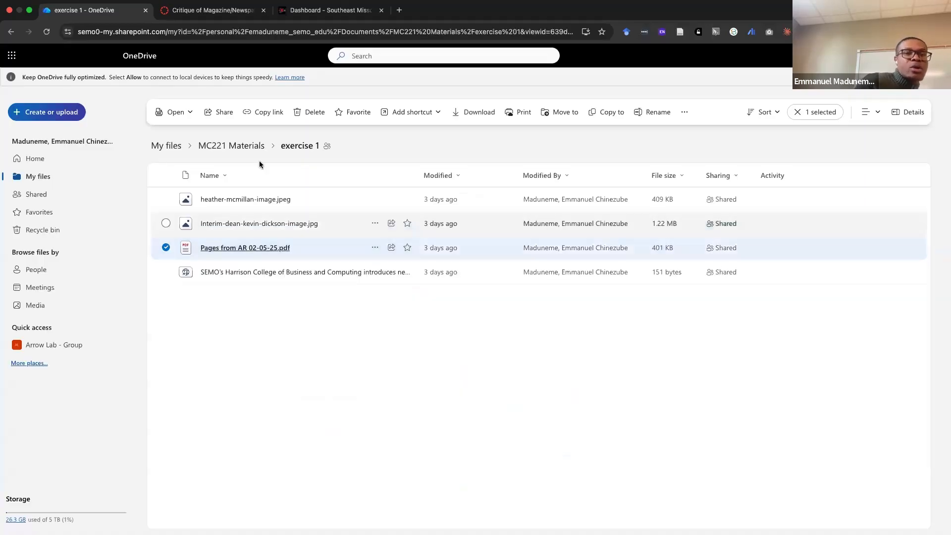
Go back to MC221 Materials and open Pages from AR 8-25-25.pdf in the exercise 2 folder to view its layout
{"action": "left_click", "coordinate": [250, 145]}
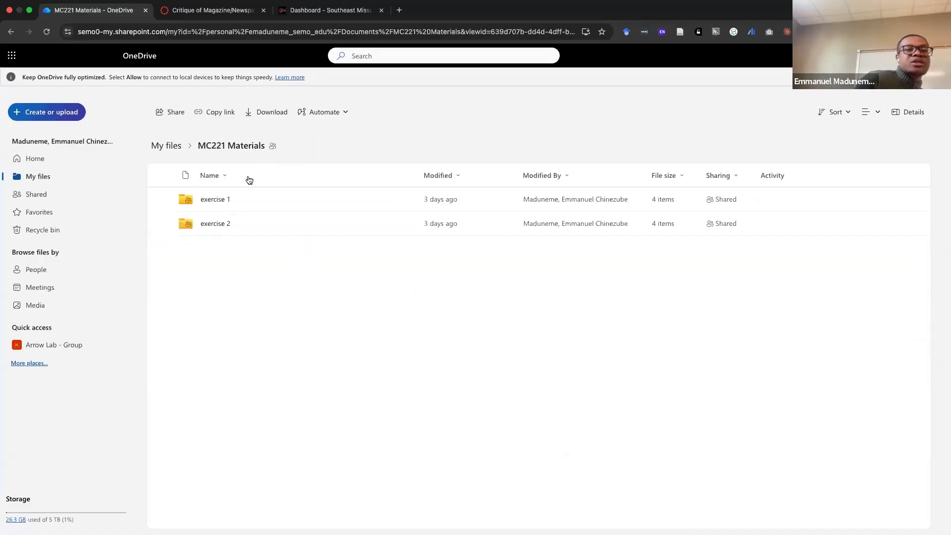
{"action": "left_click", "coordinate": [215, 226]}
{"action": "left_click", "coordinate": [231, 247]}
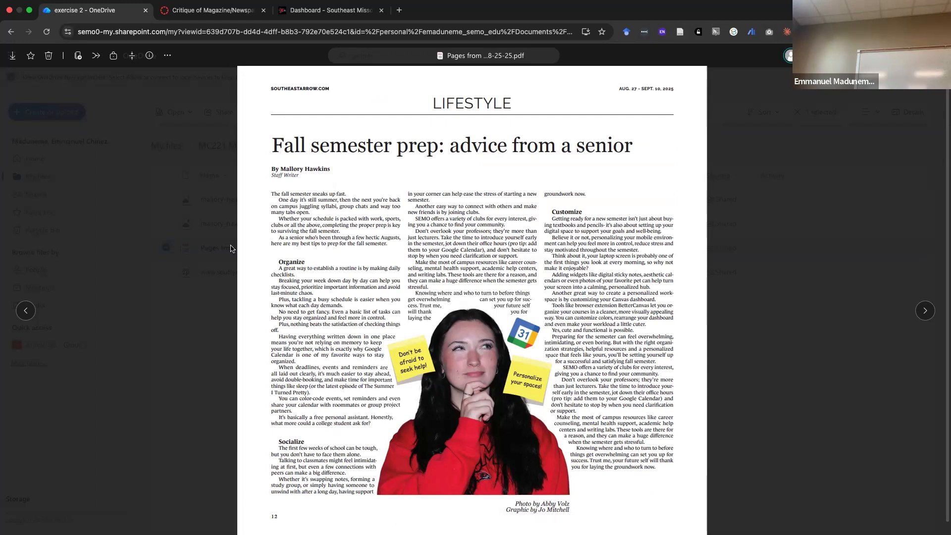
Switch to InDesign, dismiss the new document setup, and open arrow-page-exercise.indd to view the page in preview mode
{"action": "key", "text": "ctrl+Left"}
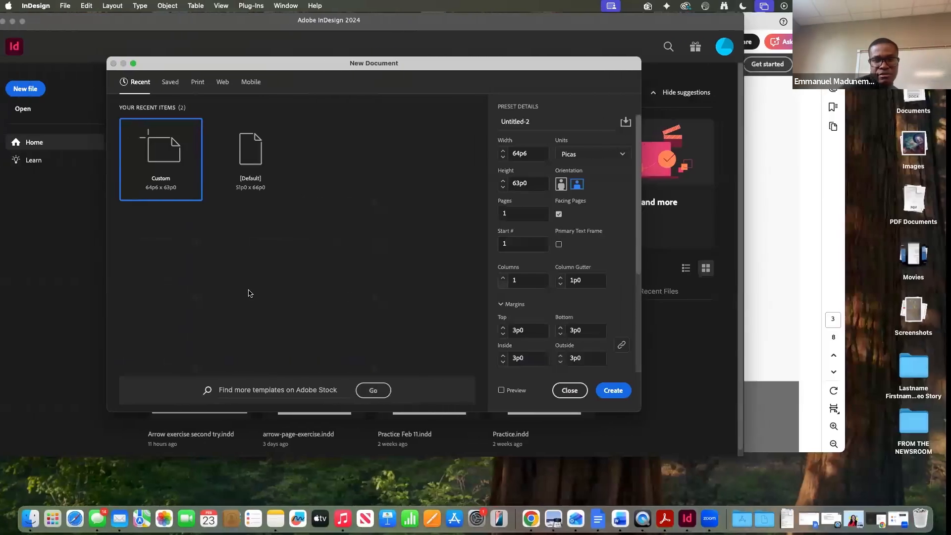
{"action": "left_click", "coordinate": [570, 391]}
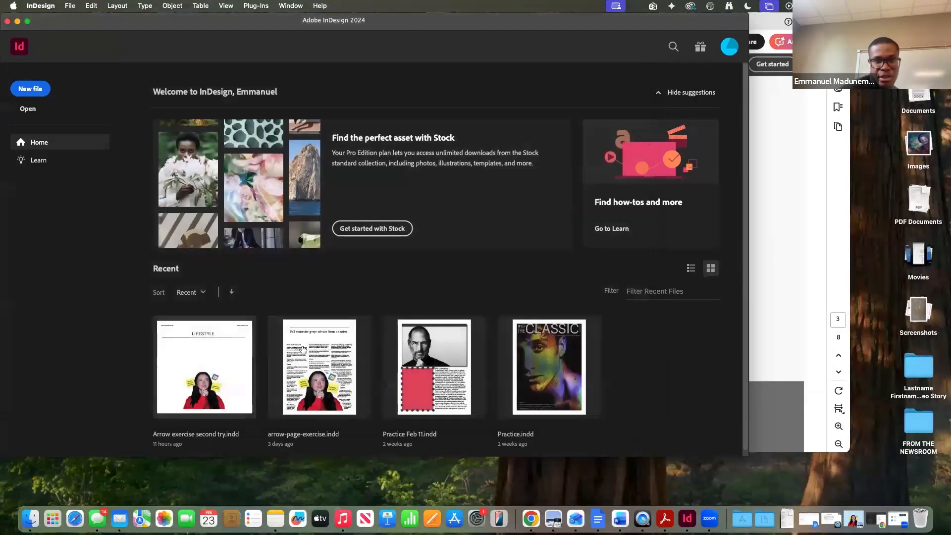
{"action": "left_click", "coordinate": [319, 350]}
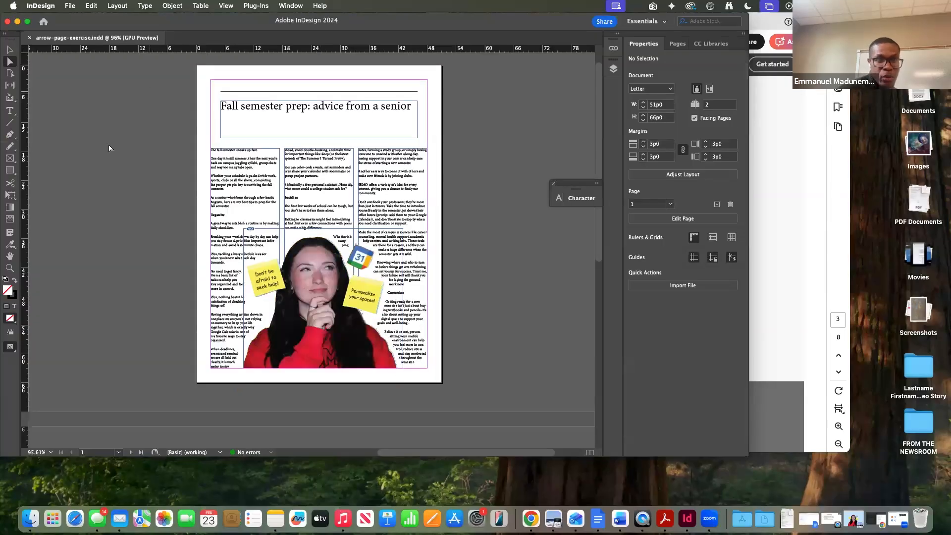
{"action": "key", "text": "w"}
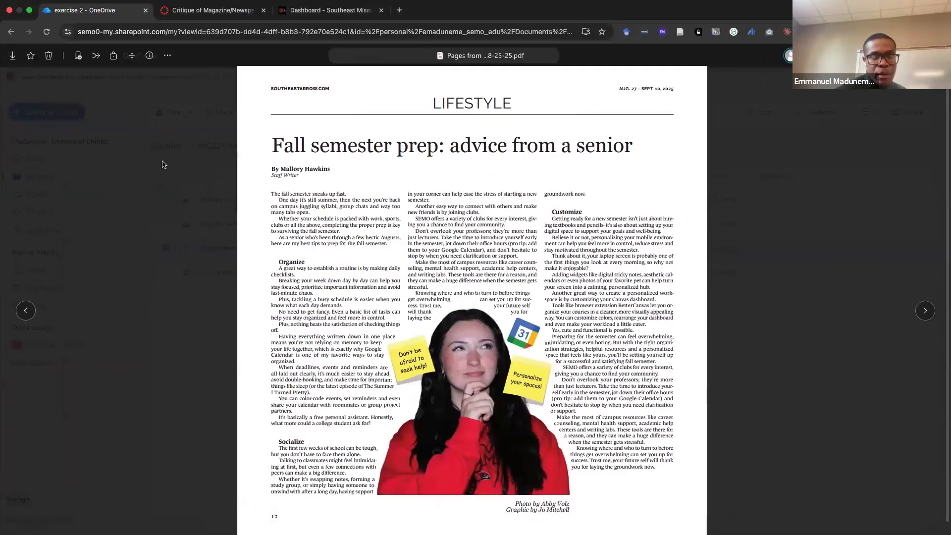
In OneDrive, close the PDF, return to the MC221 Materials folder and download the exercise 1 folder
{"action": "left_click", "coordinate": [751, 56]}
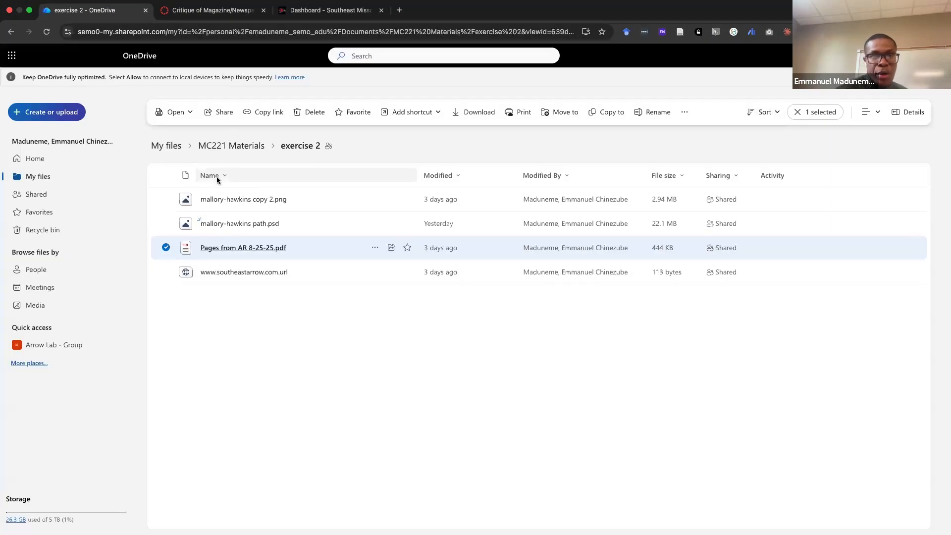
{"action": "left_click", "coordinate": [231, 145]}
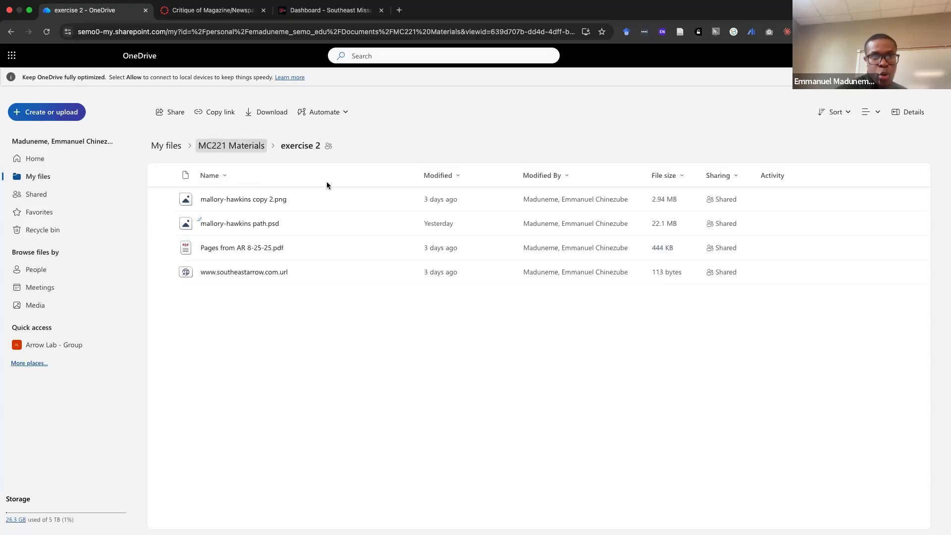
{"action": "left_click", "coordinate": [213, 200]}
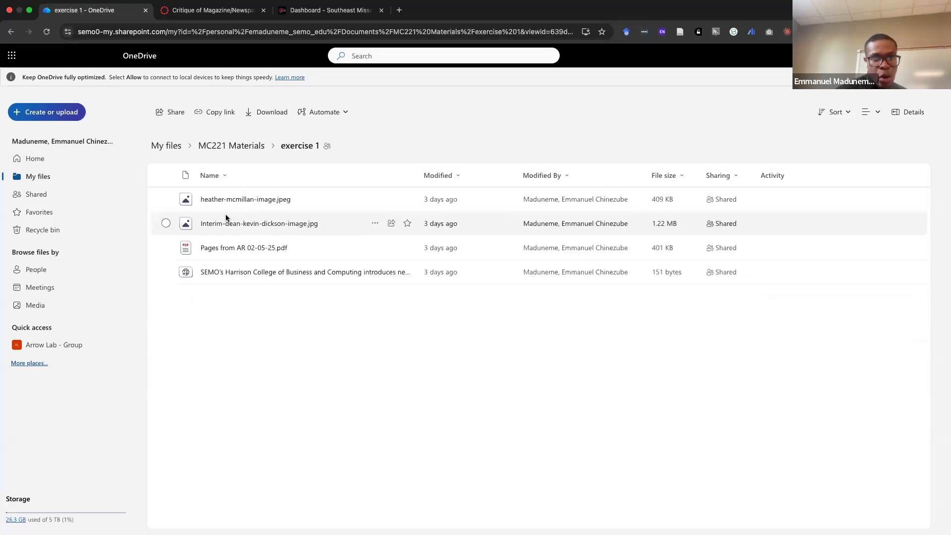
{"action": "left_click", "coordinate": [243, 146]}
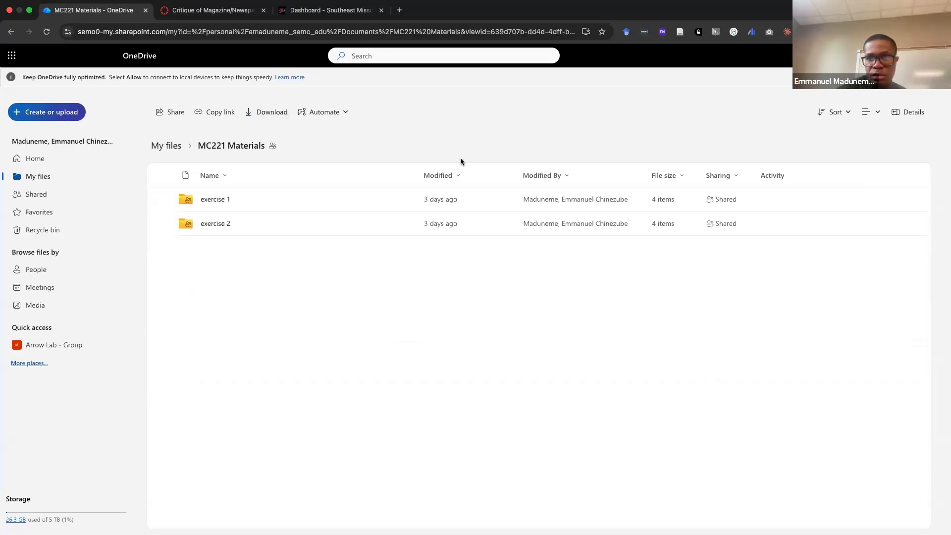
{"action": "left_click", "coordinate": [166, 199]}
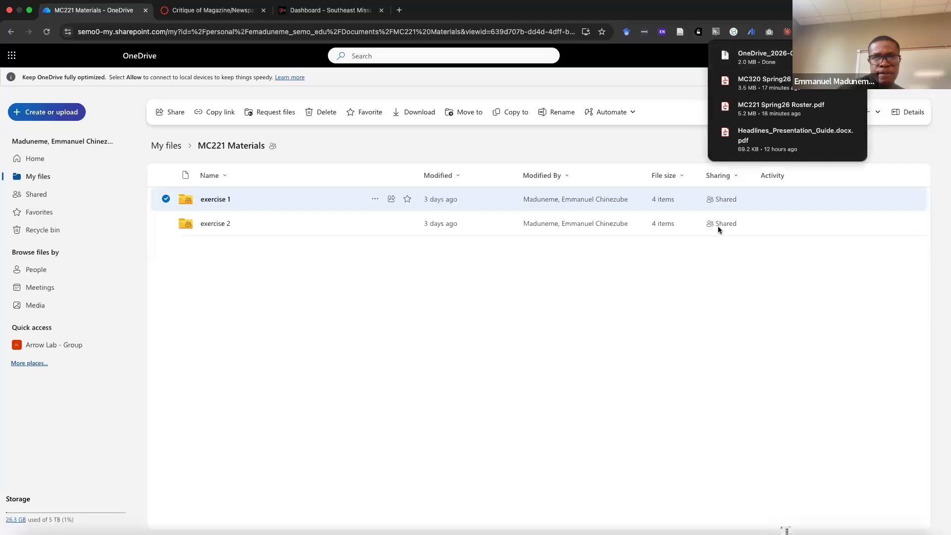
Switch to InDesign, return to its home screen, enlarge the window to fill the screen and start a new file
{"action": "key", "text": "ctrl+Left"}
{"action": "left_click", "coordinate": [41, 21]}
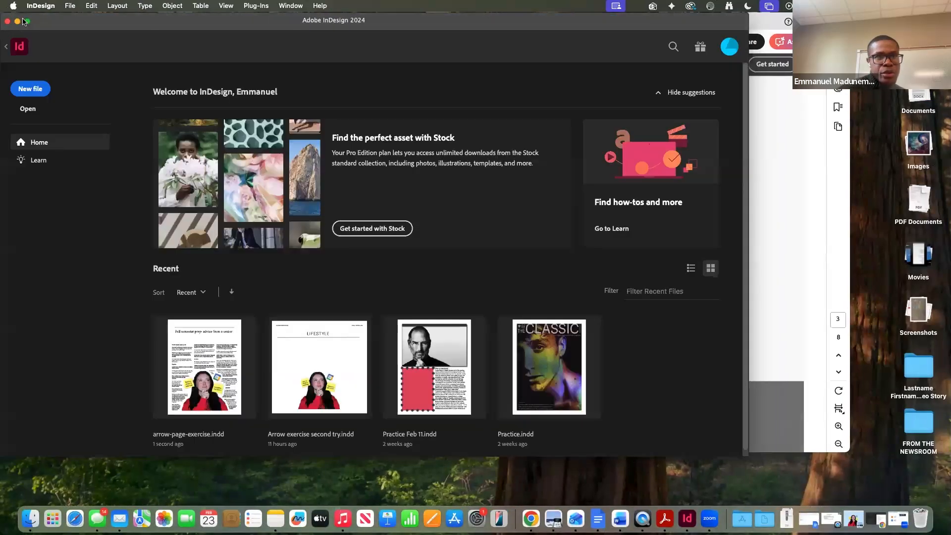
{"action": "left_click", "coordinate": [28, 21]}
{"action": "left_click", "coordinate": [30, 89]}
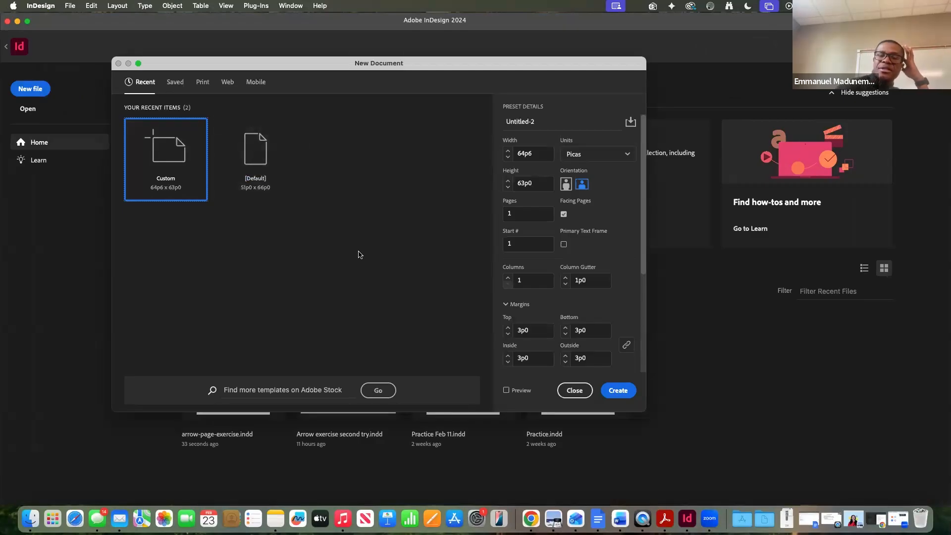
Switch to Finder and browse to the Spring 2026 folder inside SEMO
{"action": "left_click", "coordinate": [30, 518]}
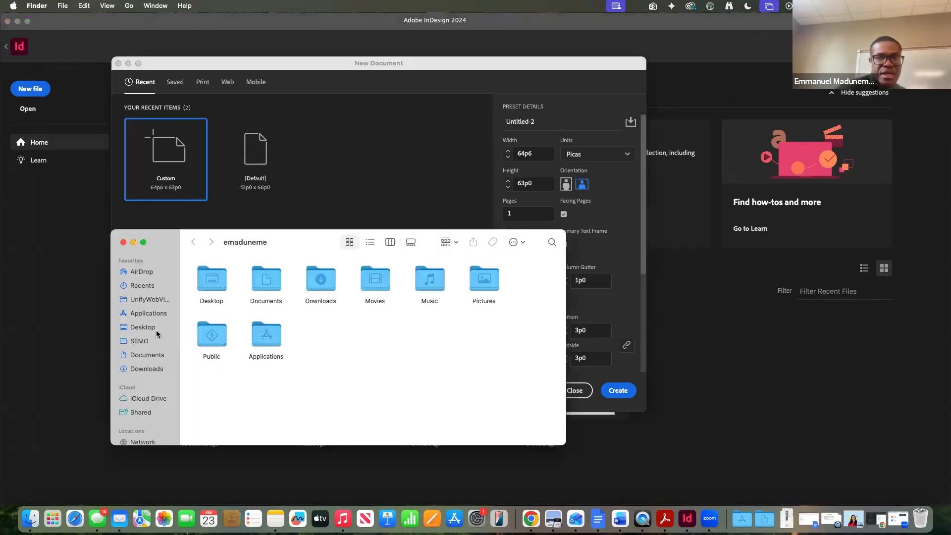
{"action": "left_click", "coordinate": [141, 341]}
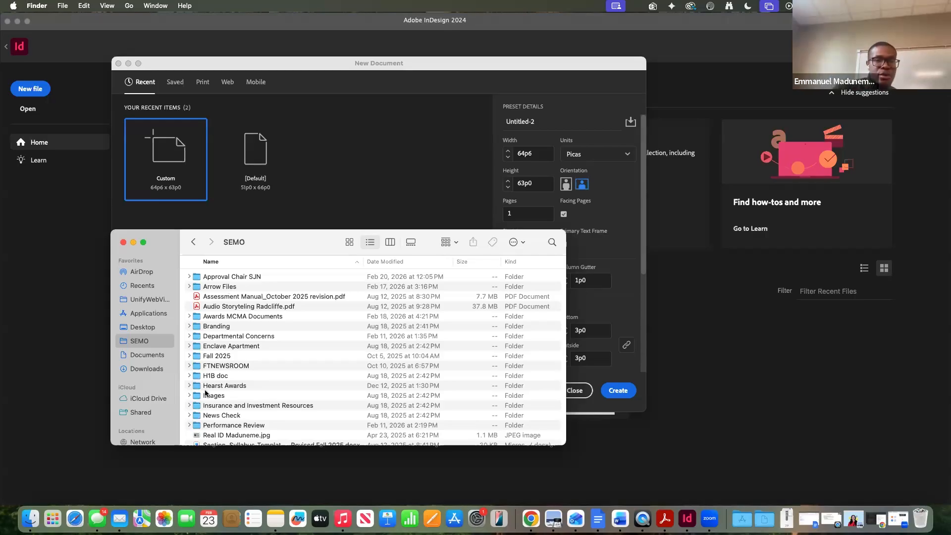
{"action": "scroll", "coordinate": [208, 391], "scroll_direction": "down", "scroll_amount": 4}
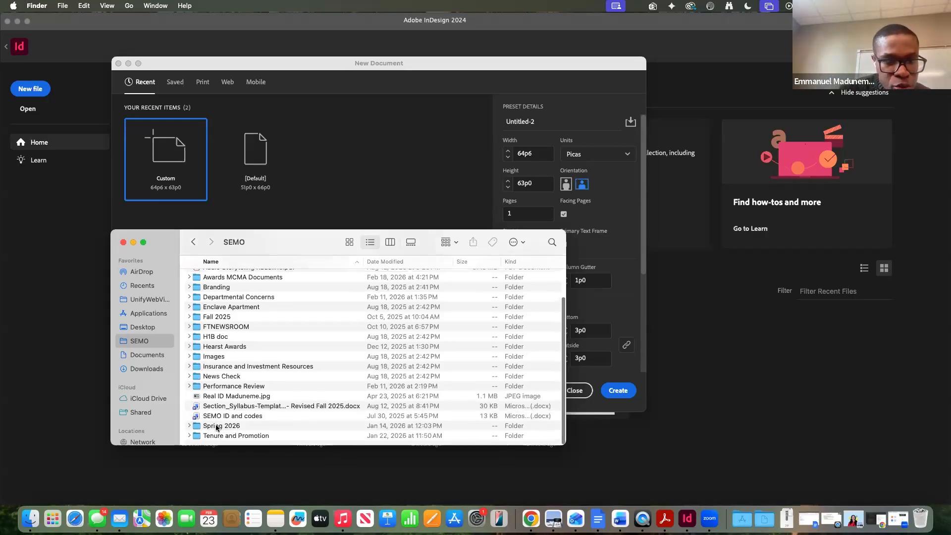
{"action": "double_click", "coordinate": [217, 427]}
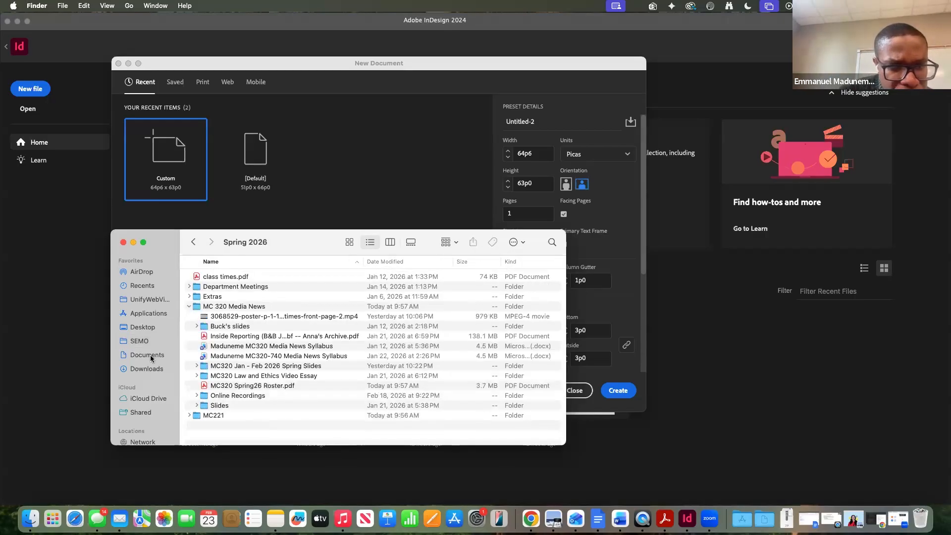
Extract OneDrive_2026-02-23.zip in Downloads and open the extracted exercise 1 folder
{"action": "left_click", "coordinate": [146, 369]}
{"action": "left_click", "coordinate": [235, 281]}
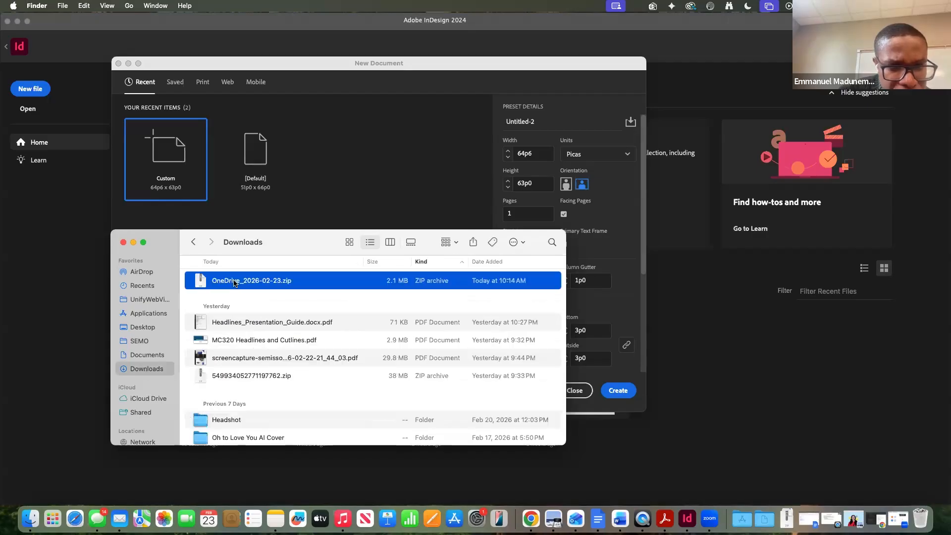
{"action": "double_click", "coordinate": [234, 281]}
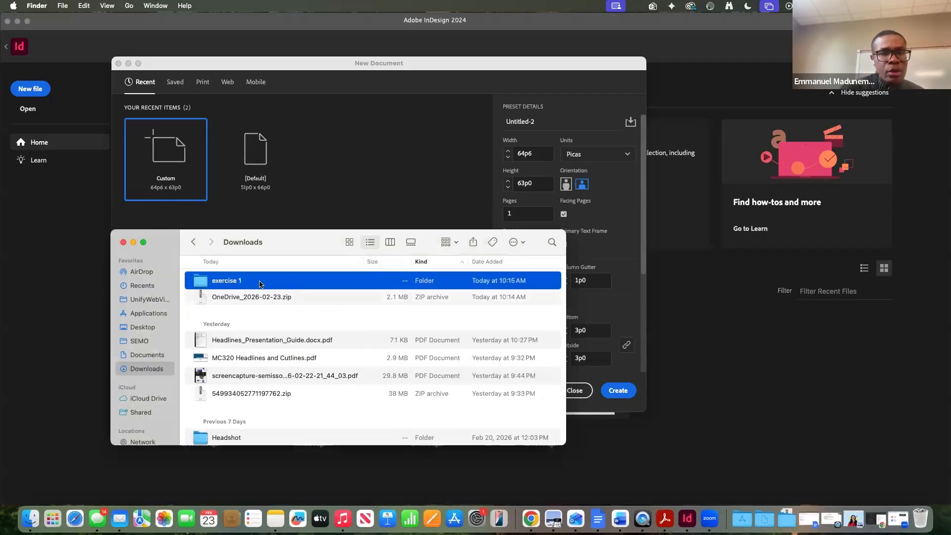
{"action": "double_click", "coordinate": [260, 282]}
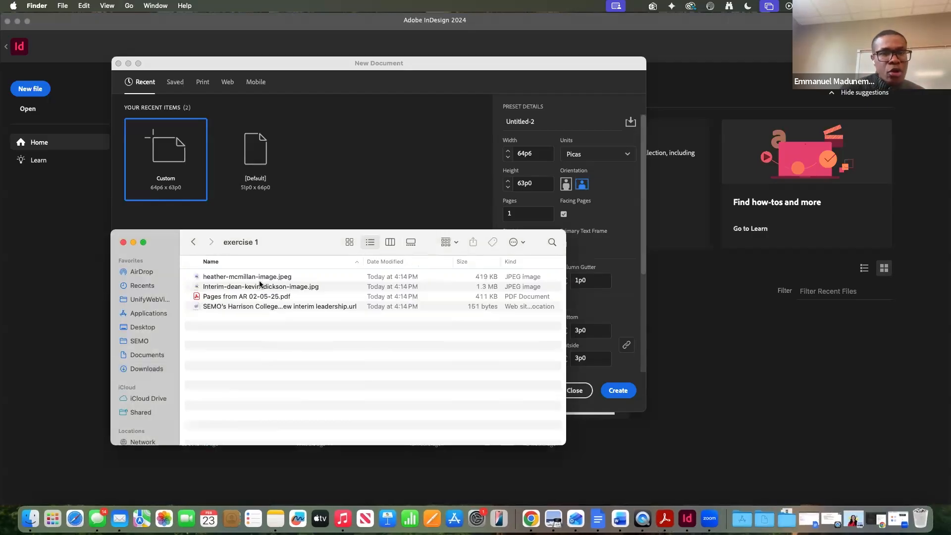
Select Pages from AR 02-05-25.pdf and preview it in column view with the Finder window in full screen
{"action": "left_click", "coordinate": [219, 286]}
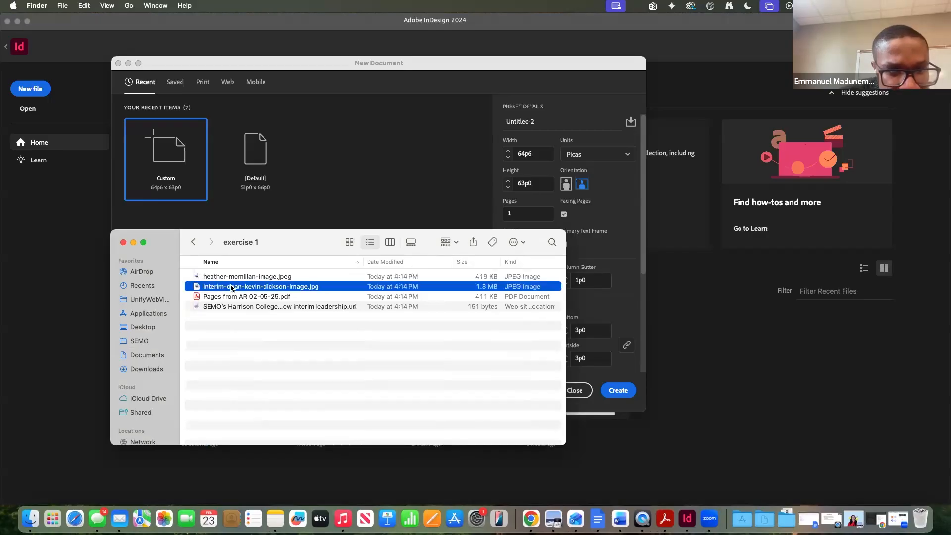
{"action": "left_click", "coordinate": [225, 297]}
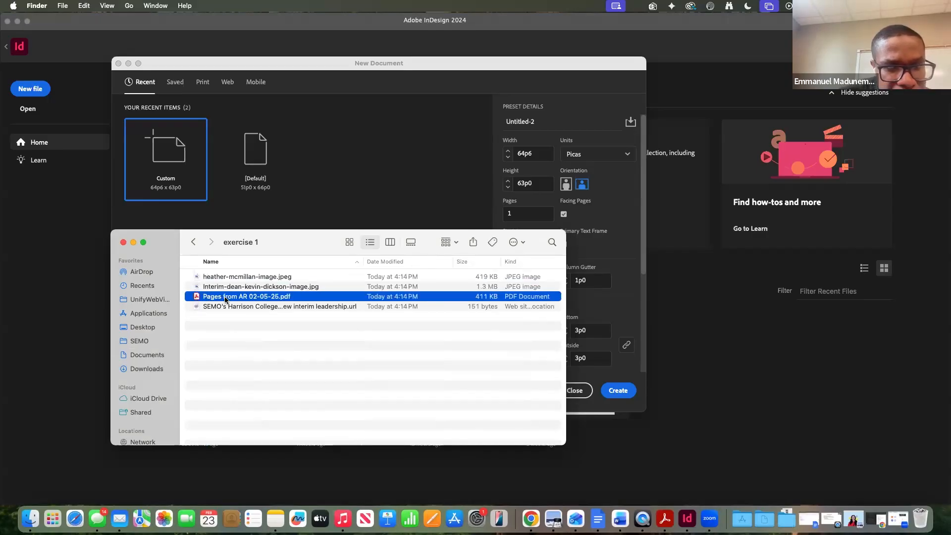
{"action": "left_click", "coordinate": [390, 241]}
{"action": "left_click", "coordinate": [143, 242]}
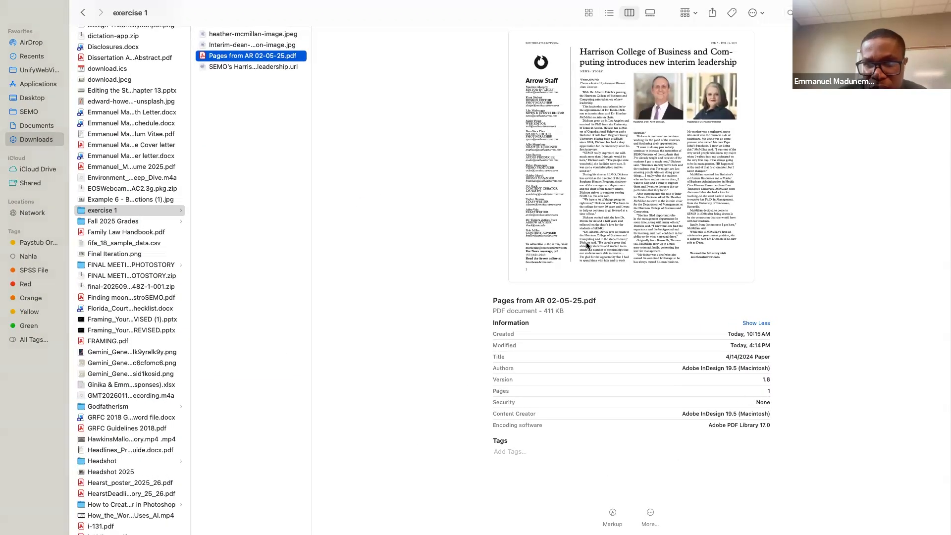
Open the file info for Pages from AR 02-05-25.pdf and expand its More Info and Sharing & Permissions sections
{"action": "right_click", "coordinate": [246, 57]}
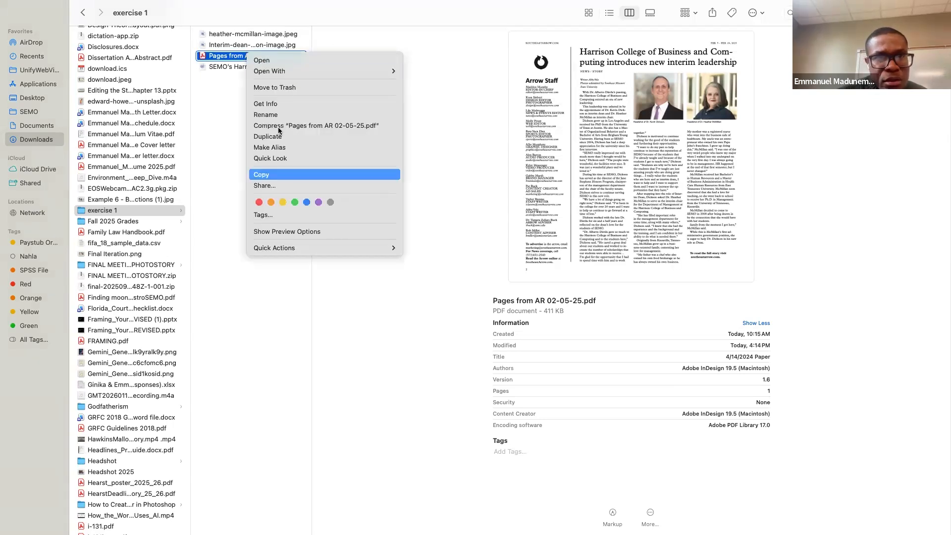
{"action": "left_click", "coordinate": [270, 104]}
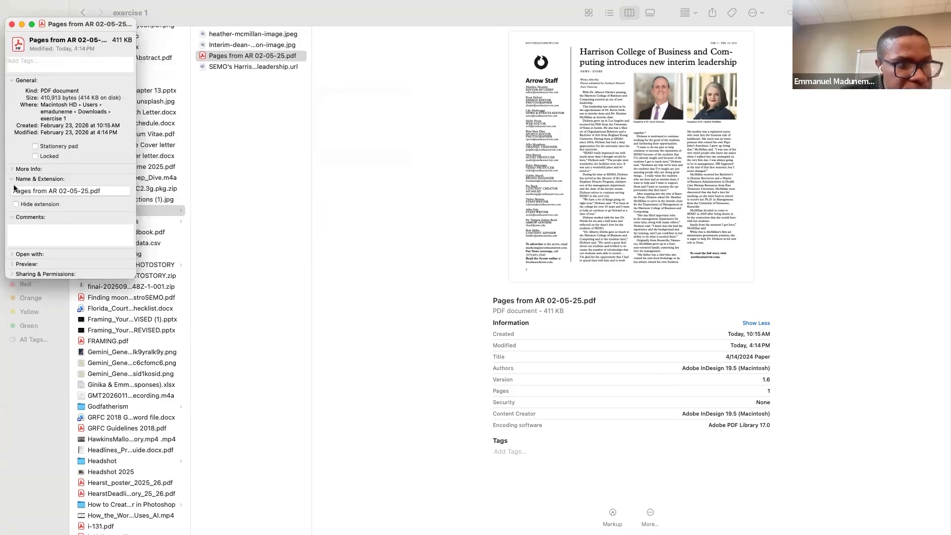
{"action": "left_click", "coordinate": [12, 169]}
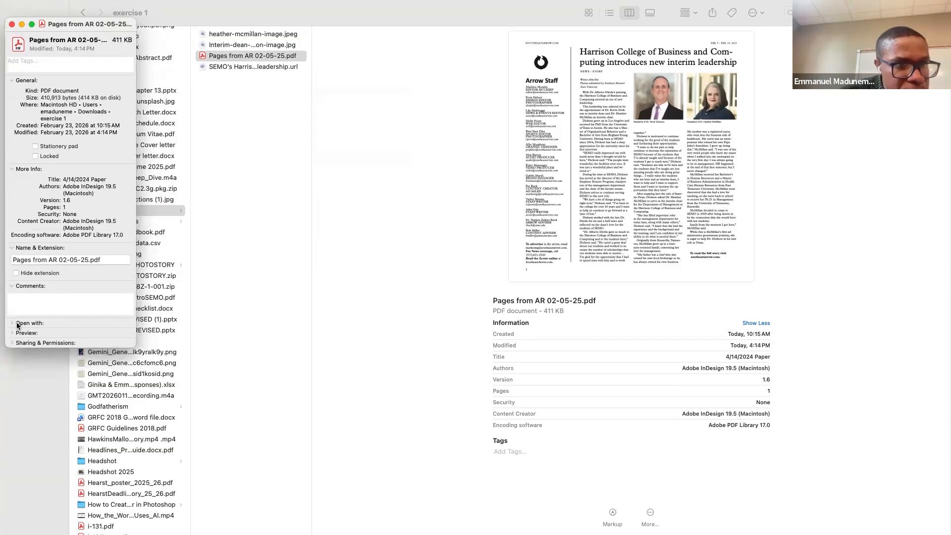
{"action": "left_click", "coordinate": [12, 343]}
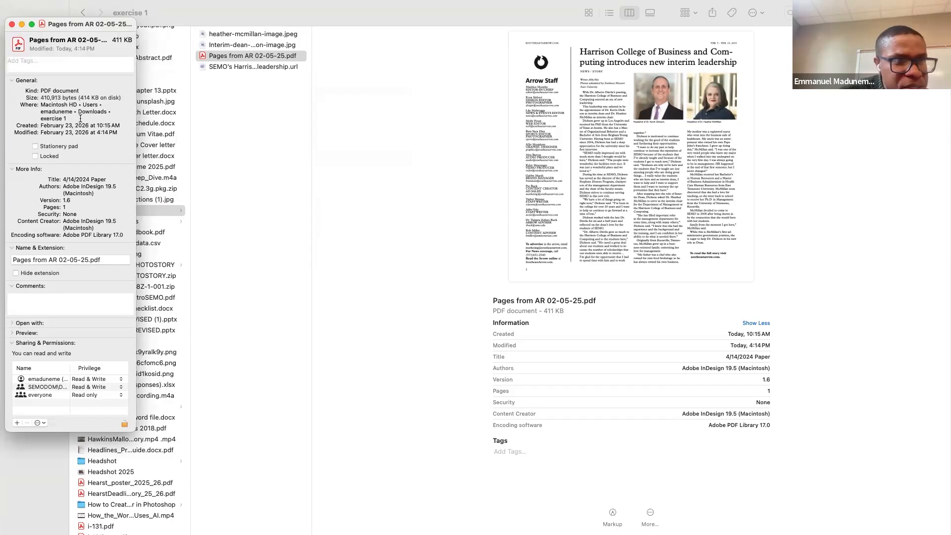
Switch to InDesign, dismiss the new document setup, and open Arrow exercise second try.indd to check its page dimensions
{"action": "mouse_move", "coordinate": [433, 518]}
{"action": "left_click", "coordinate": [687, 518]}
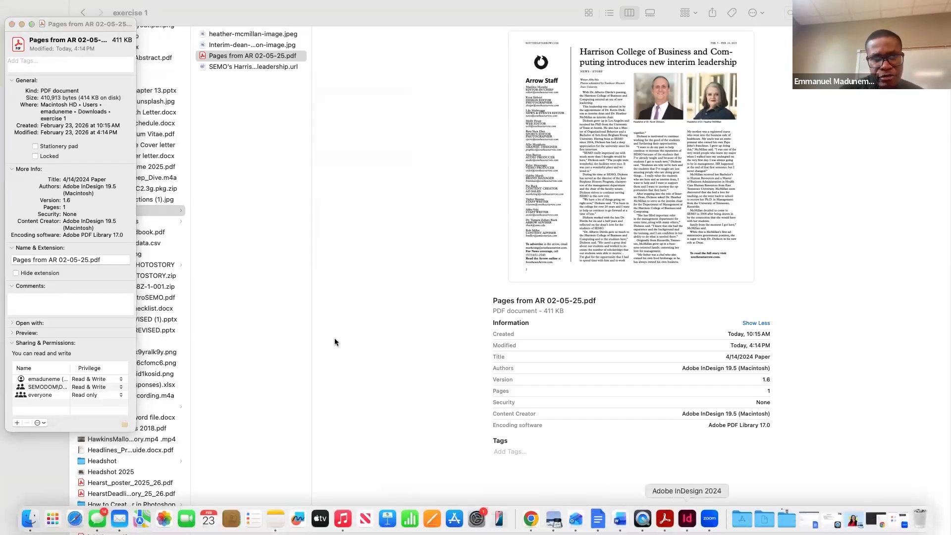
{"action": "left_click", "coordinate": [573, 390]}
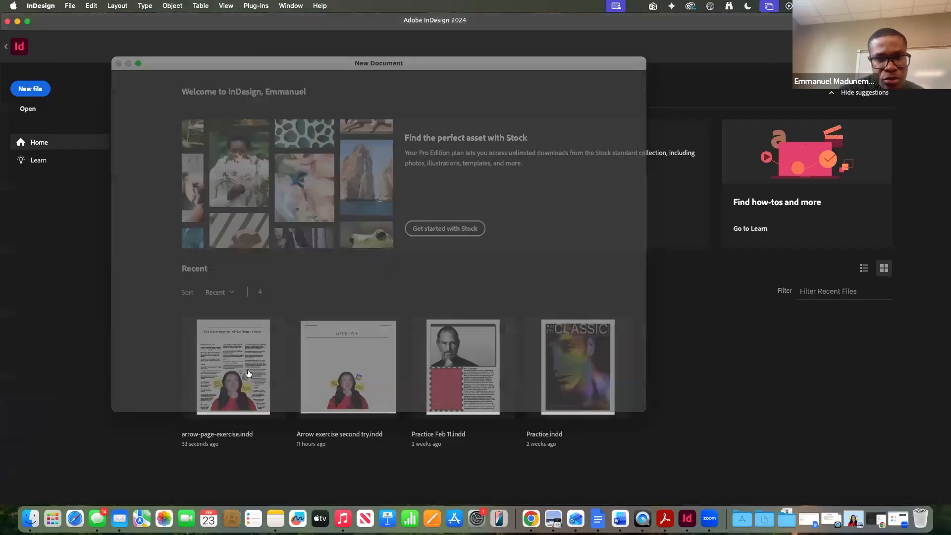
{"action": "left_click", "coordinate": [355, 345]}
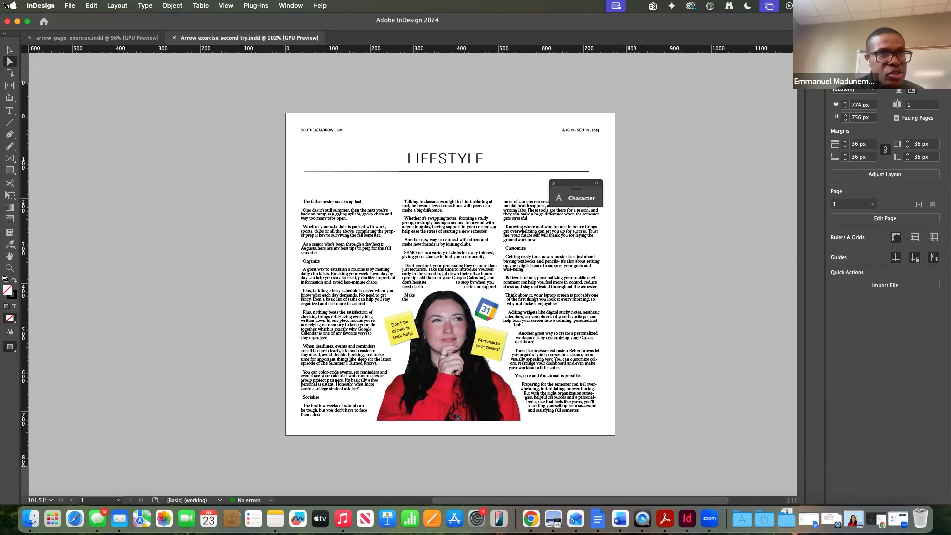
Start a new document with a width of 774 and a height of 756 in the preset details
{"action": "left_click", "coordinate": [44, 22]}
{"action": "left_click", "coordinate": [36, 88]}
{"action": "left_click_drag", "start_coordinate": [538, 152], "coordinate": [500, 155]}
{"action": "type", "text": "774"}
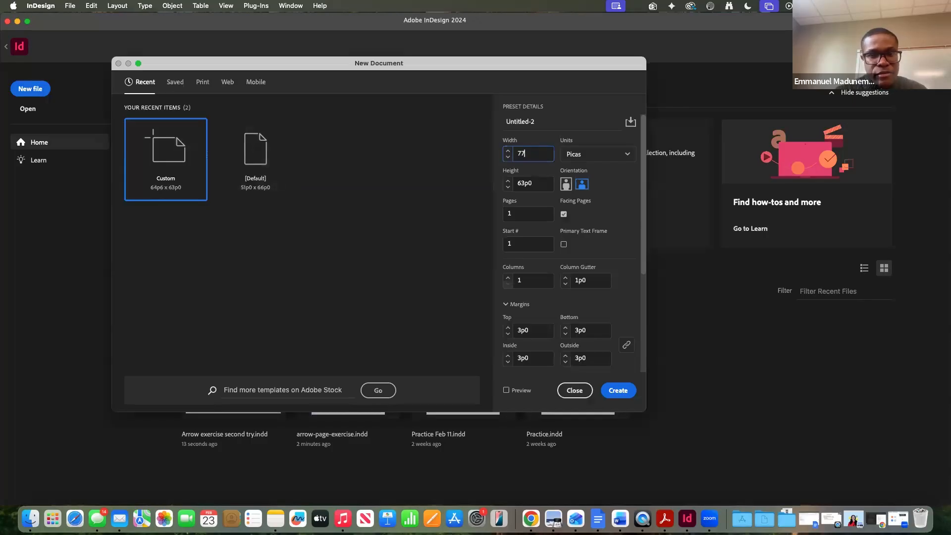
{"action": "key", "text": "Tab"}
{"action": "type", "text": "756"}
{"action": "key", "text": "Tab"}
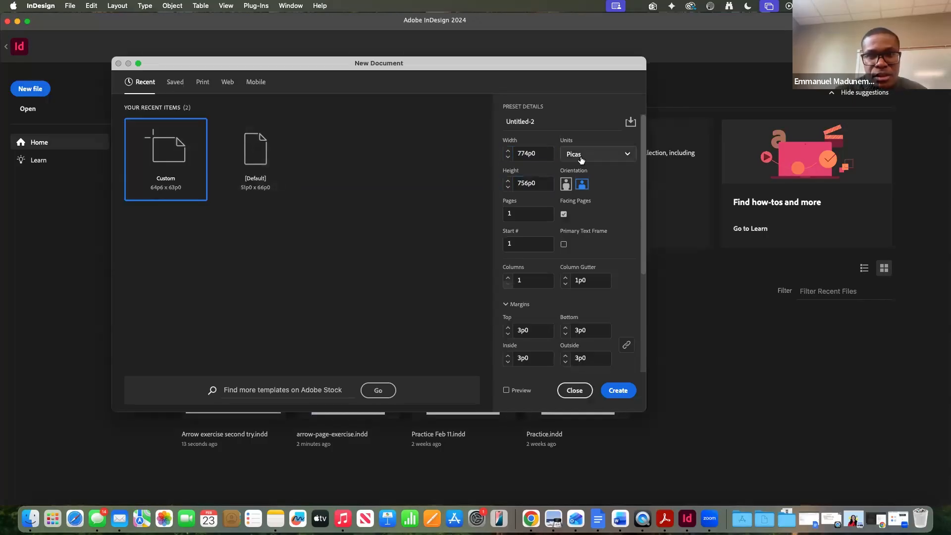
Change the units to pixels, set the page size to 774 px wide by 756 px high, and create the document
{"action": "left_click", "coordinate": [582, 158]}
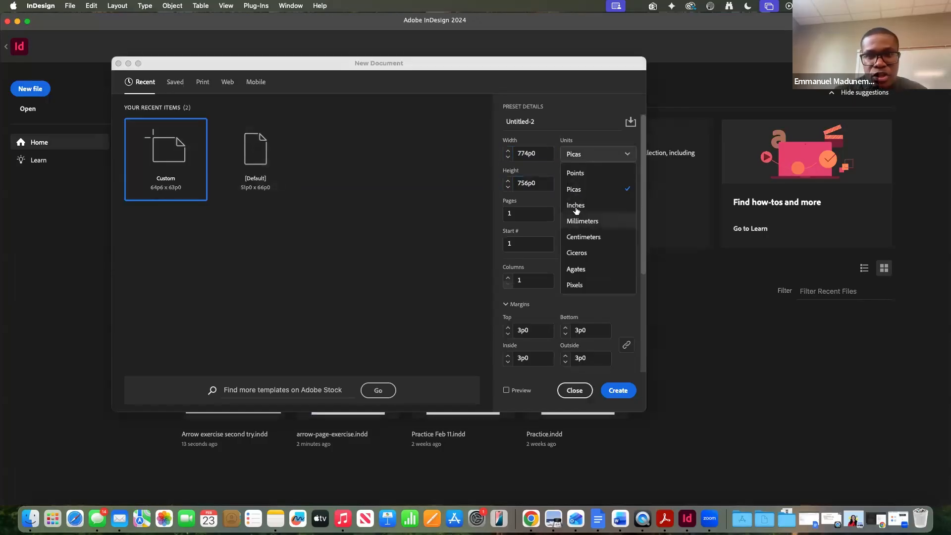
{"action": "left_click", "coordinate": [574, 285]}
{"action": "double_click", "coordinate": [526, 154]}
{"action": "type", "text": "774"}
{"action": "key", "text": "Tab"}
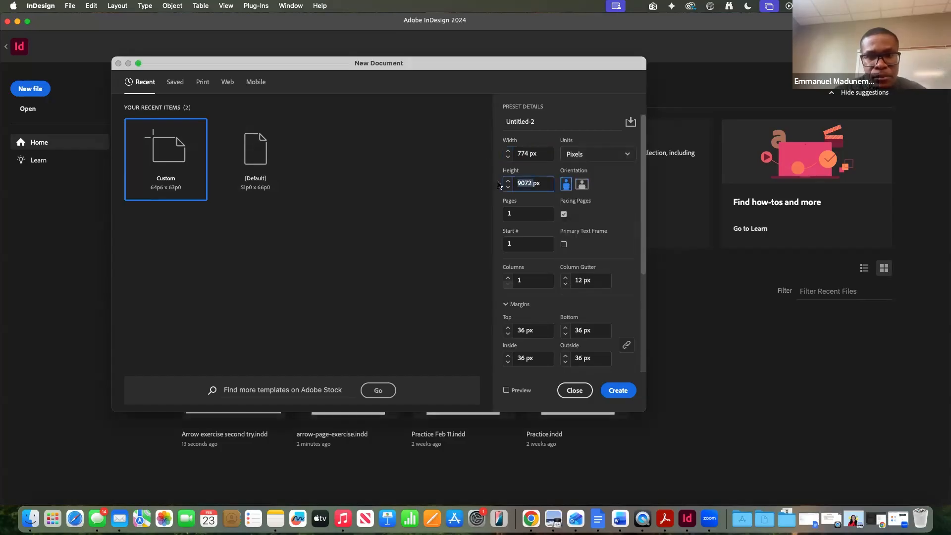
{"action": "type", "text": "756"}
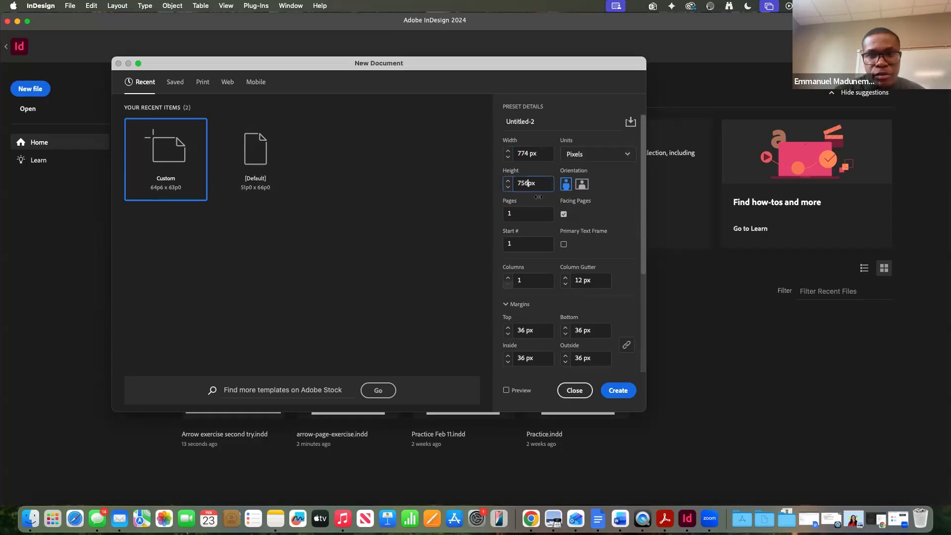
{"action": "left_click", "coordinate": [611, 193]}
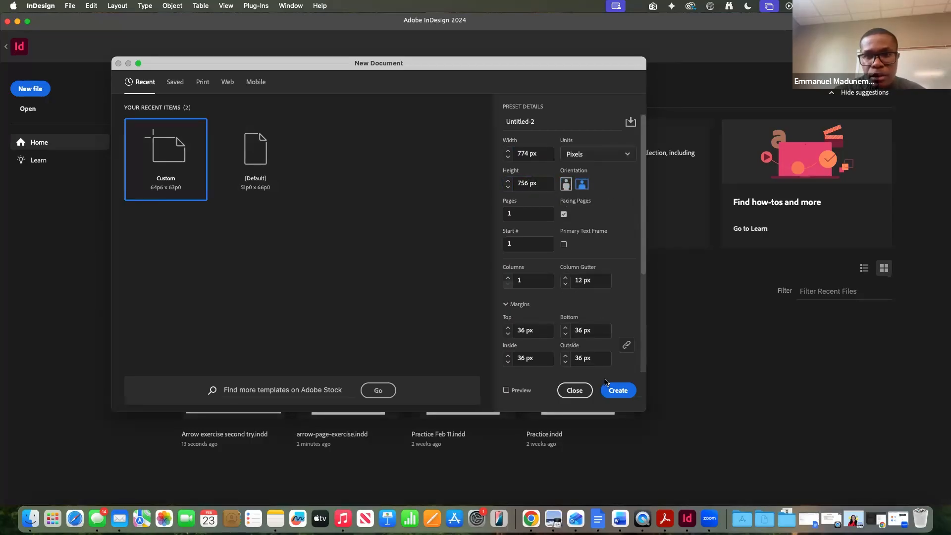
{"action": "left_click", "coordinate": [617, 390]}
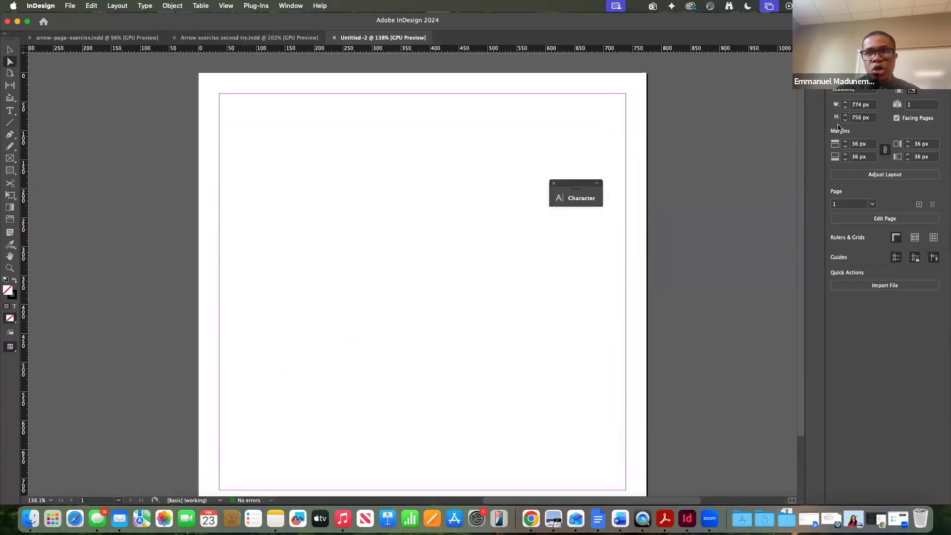
Compare the page in portrait and landscape orientation and leave it in portrait
{"action": "left_click", "coordinate": [899, 90]}
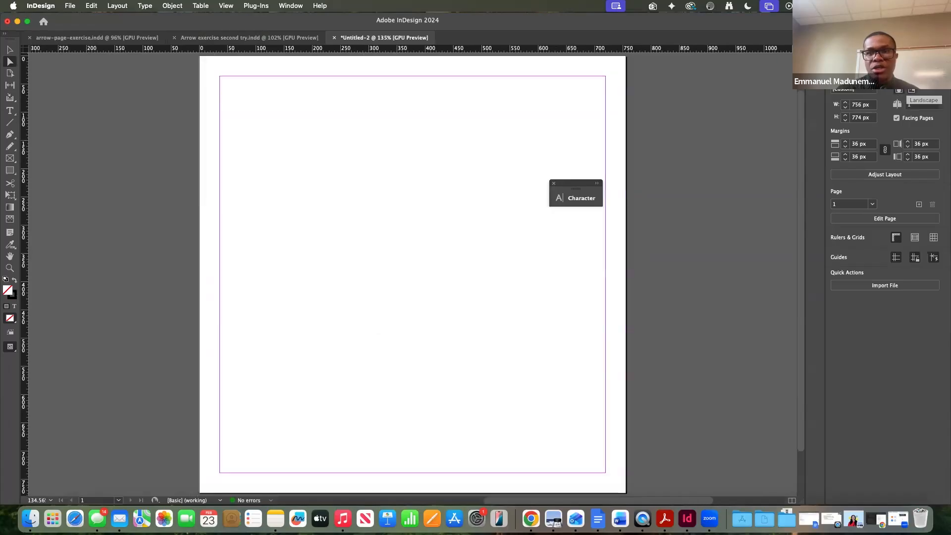
{"action": "left_click", "coordinate": [912, 90]}
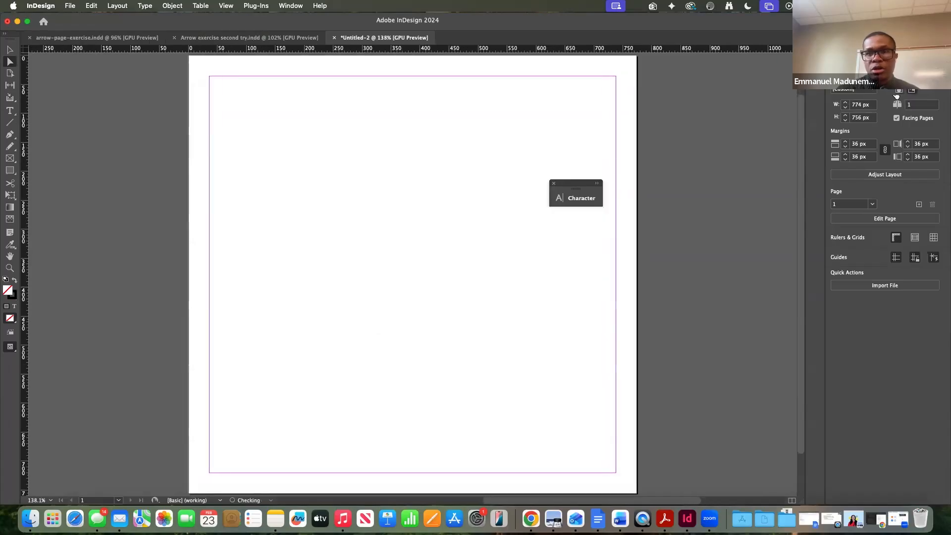
{"action": "left_click", "coordinate": [898, 91]}
{"action": "left_click", "coordinate": [911, 90]}
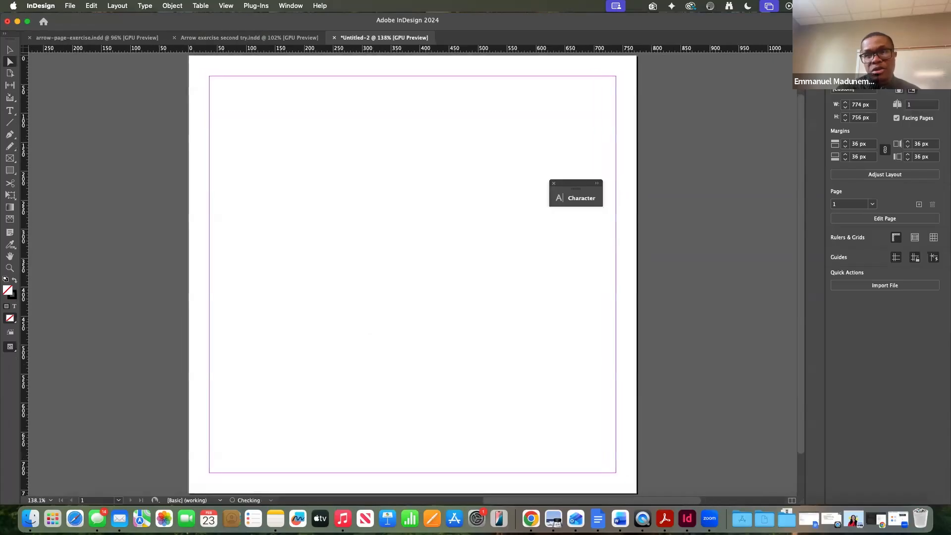
{"action": "left_click", "coordinate": [899, 90]}
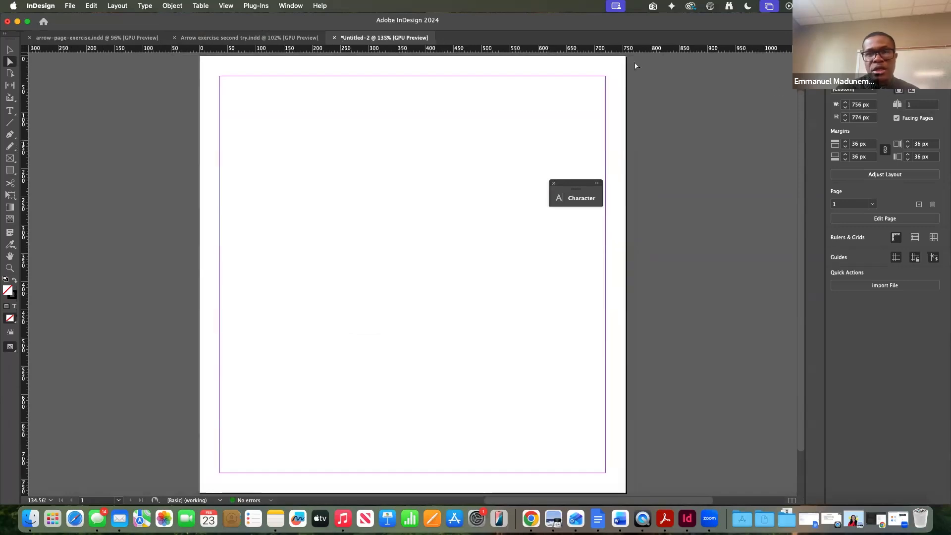
Switch to Acrobat and examine the layout of the reference page in Pages from AR 02-05-25.pdf
{"action": "key", "text": "ctrl+Right"}
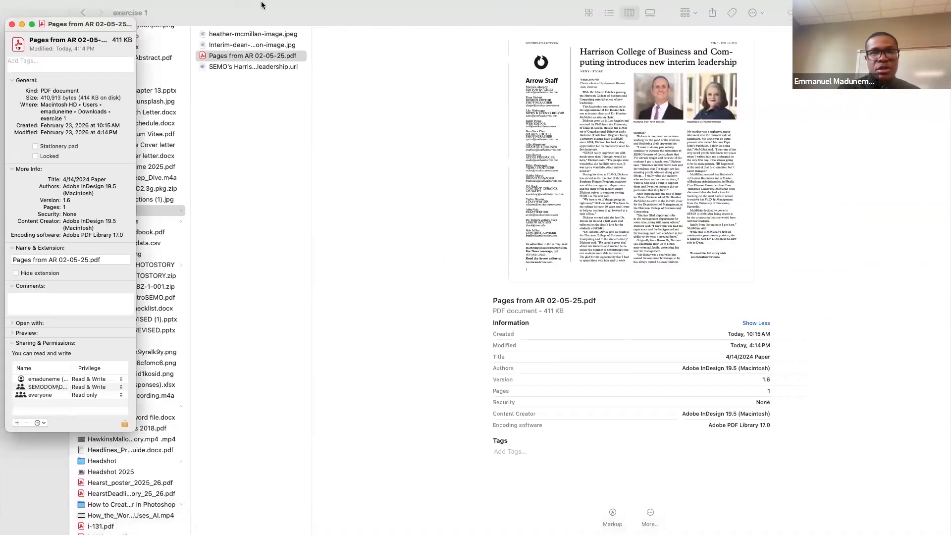
{"action": "key", "text": "ctrl+Left"}
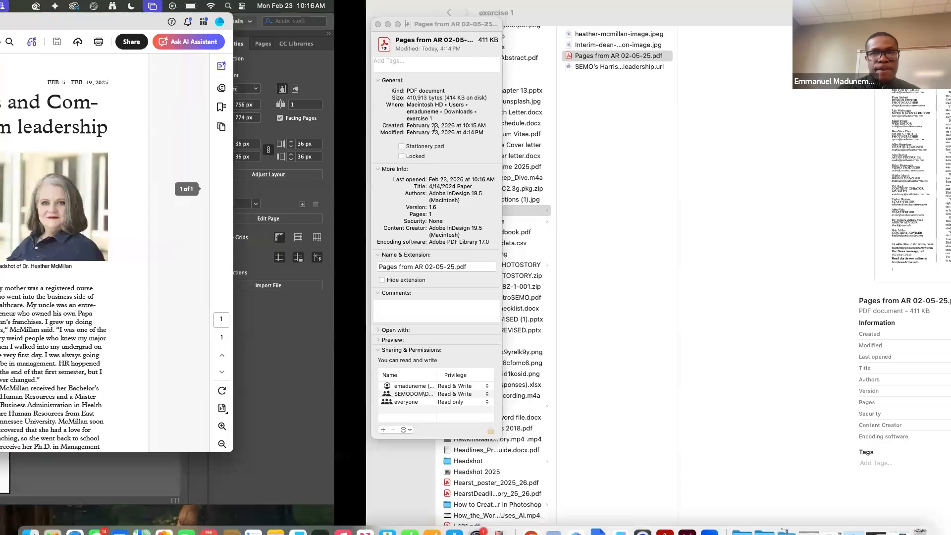
{"action": "scroll", "coordinate": [510, 187], "scroll_direction": "down", "scroll_amount": 2}
{"action": "left_click", "coordinate": [130, 24]}
{"action": "scroll", "coordinate": [484, 295], "scroll_direction": "down", "scroll_amount": 1}
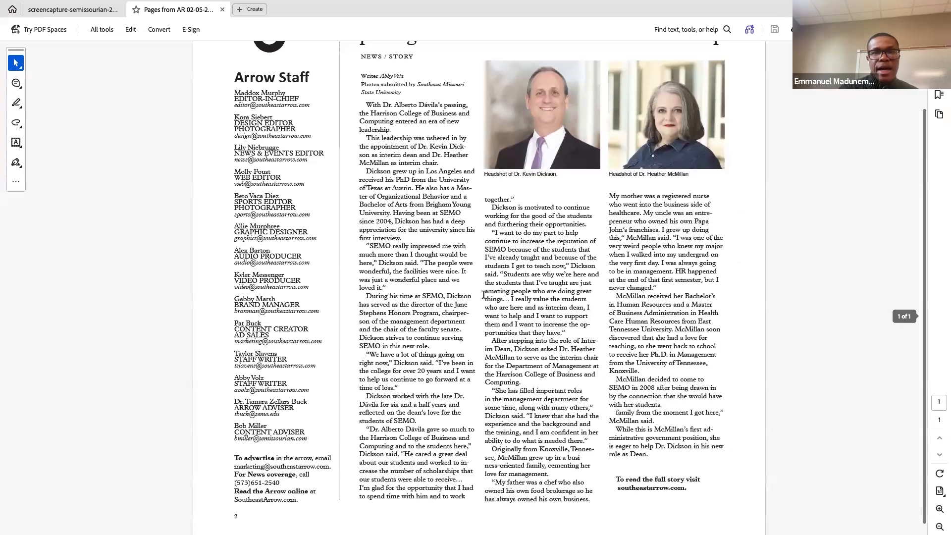
{"action": "scroll", "coordinate": [484, 295], "scroll_direction": "up", "scroll_amount": 2}
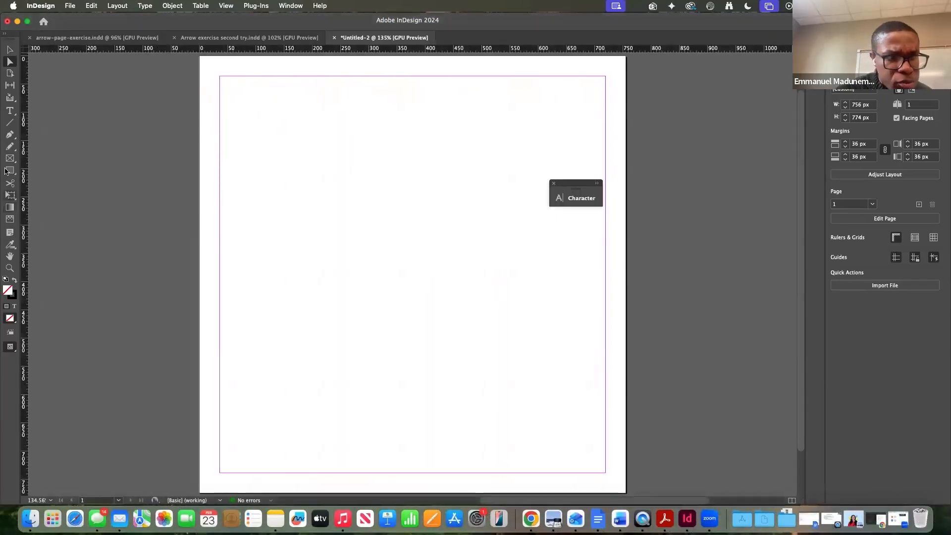
Draw a row of four equal rectangle frames filling the page margins, about 684 px wide by 702 px high overall
{"action": "left_click", "coordinate": [10, 159]}
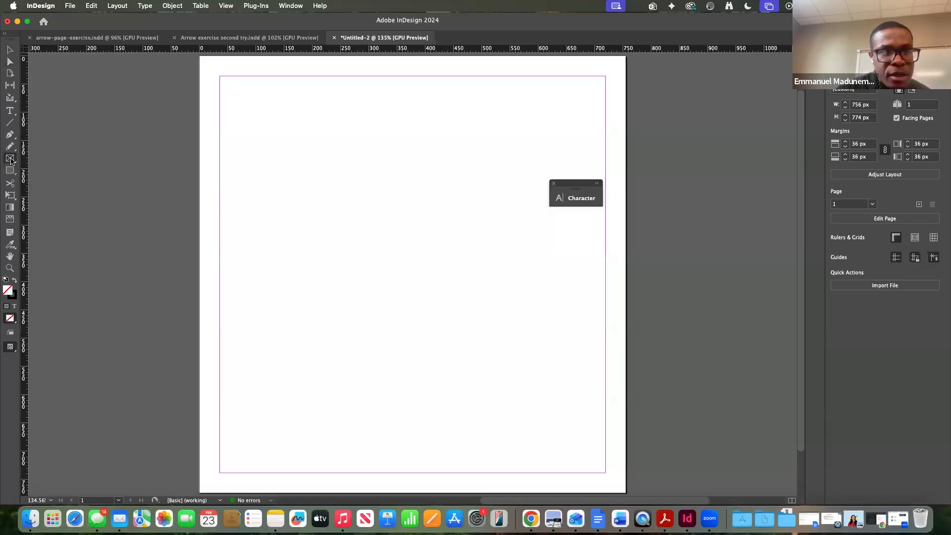
{"action": "left_click_drag", "start_coordinate": [219, 77], "coordinate": [606, 473]}
{"action": "key", "text": "Right"}
{"action": "key", "text": "Right"}
{"action": "key", "text": "Right"}
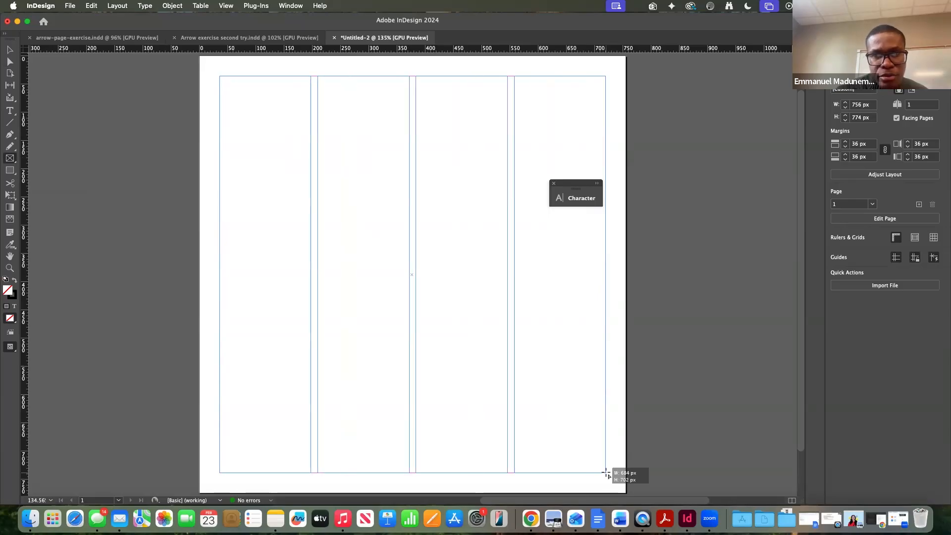
{"action": "left_click_drag", "start_coordinate": [605, 473], "coordinate": [606, 471]}
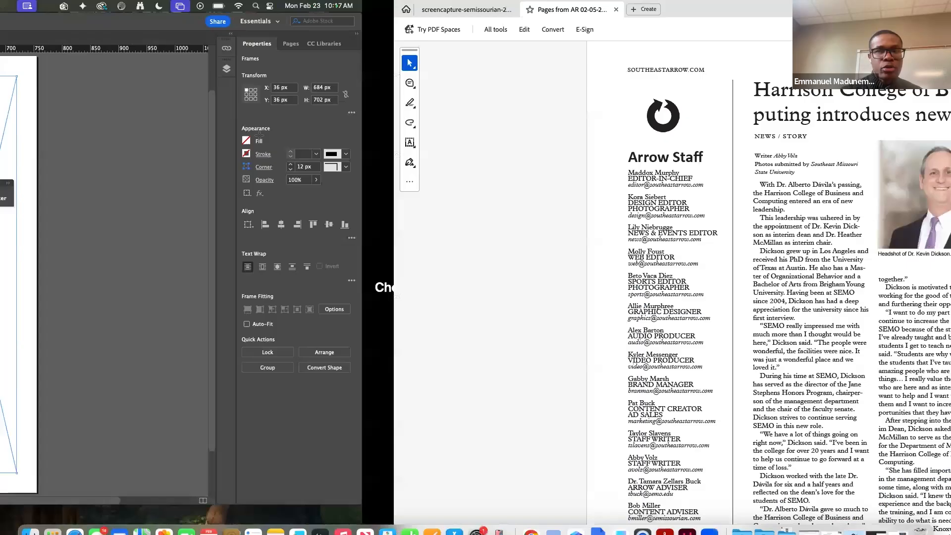
Compare the four-column frame layout in InDesign with the columns and header of the reference PDF page
{"action": "key", "text": "ctrl+Left"}
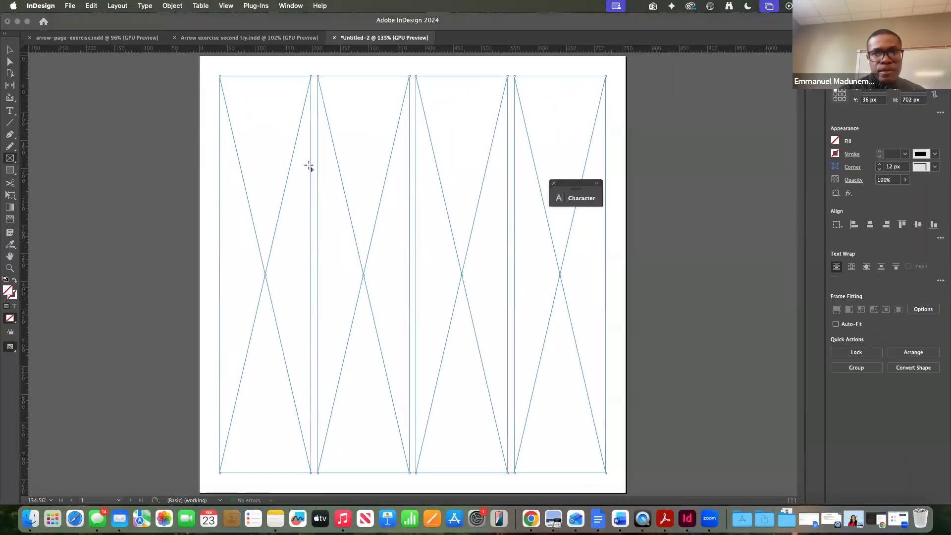
{"action": "key", "text": "ctrl+Right"}
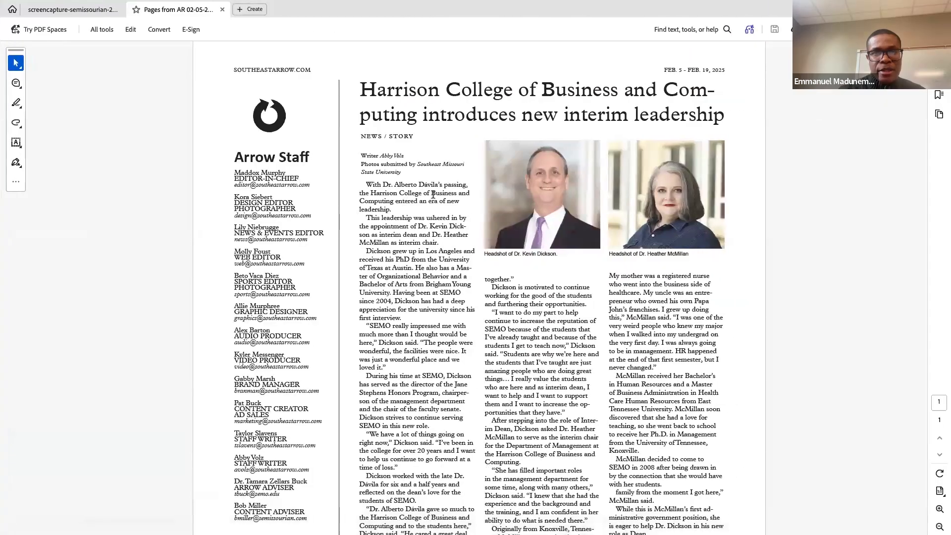
{"action": "key", "text": "ctrl+Left"}
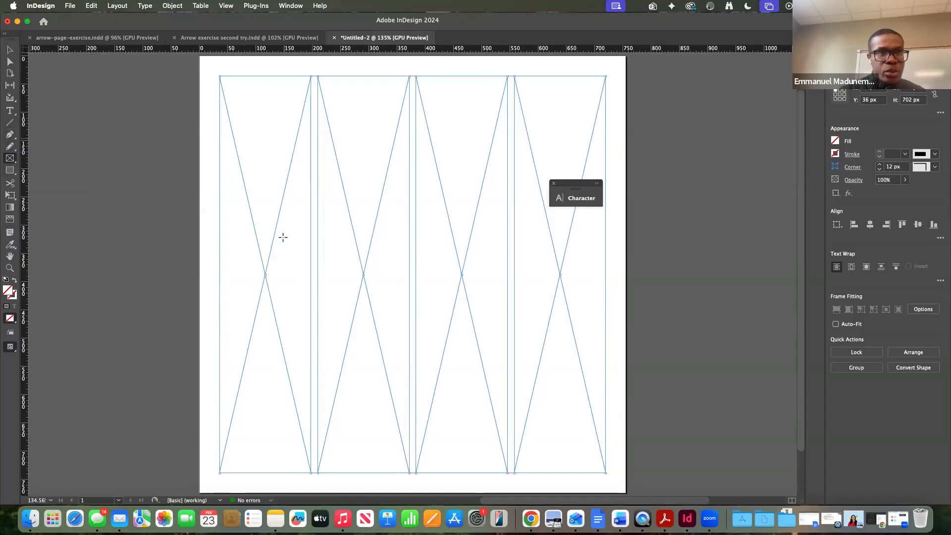
{"action": "key", "text": "ctrl+Right"}
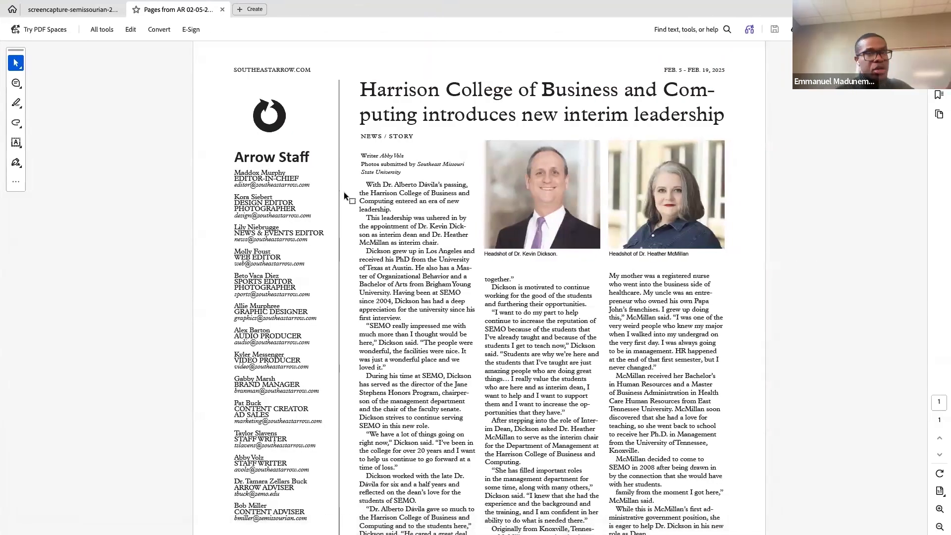
{"action": "key", "text": "ctrl+Left"}
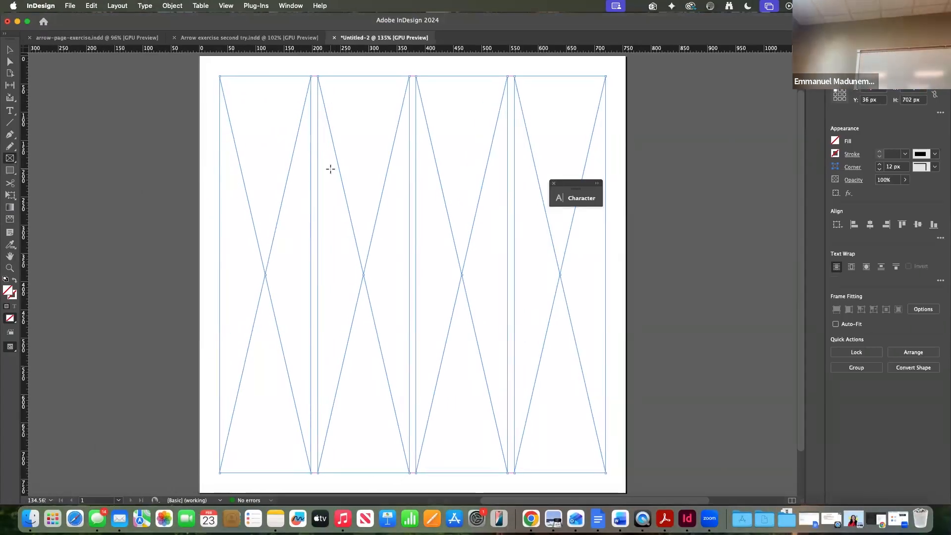
{"action": "key", "text": "ctrl+Right"}
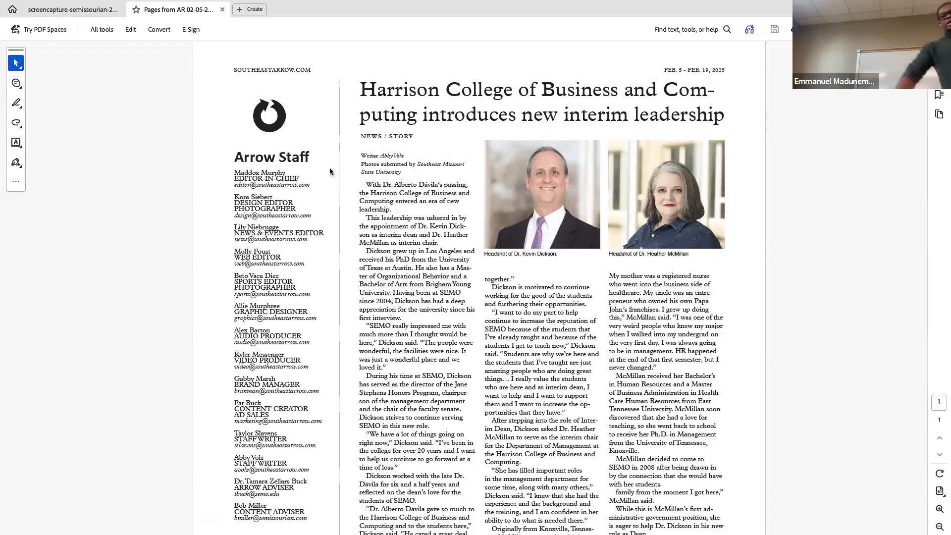
{"action": "key", "text": "ctrl+Left"}
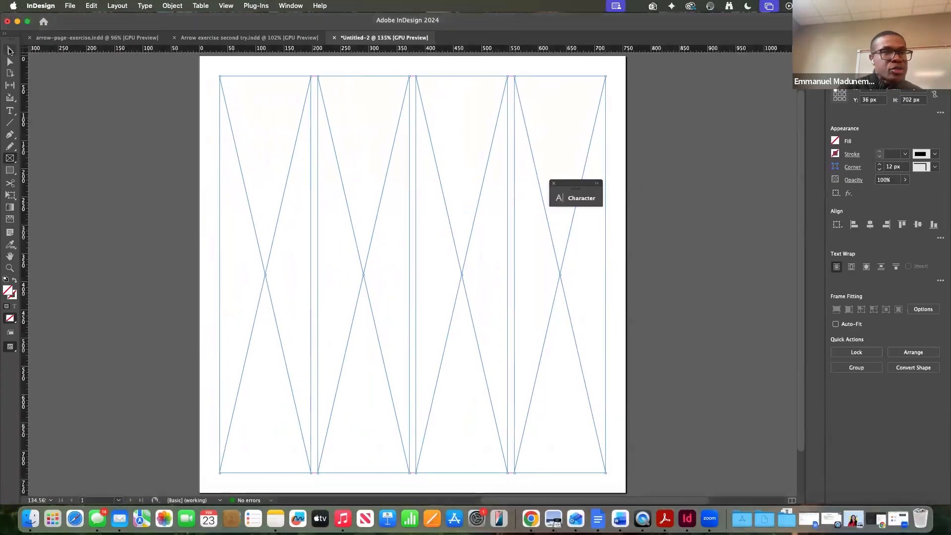
Lower the top edge of the four column frames to about Y 65 px, making them about 673 px high, and deselect them
{"action": "left_click", "coordinate": [10, 49]}
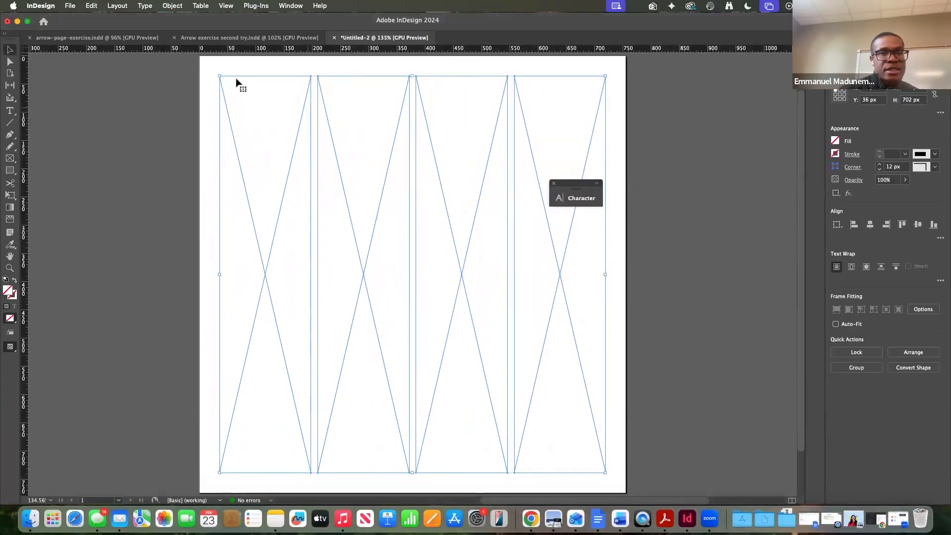
{"action": "left_click_drag", "start_coordinate": [220, 76], "coordinate": [219, 92]}
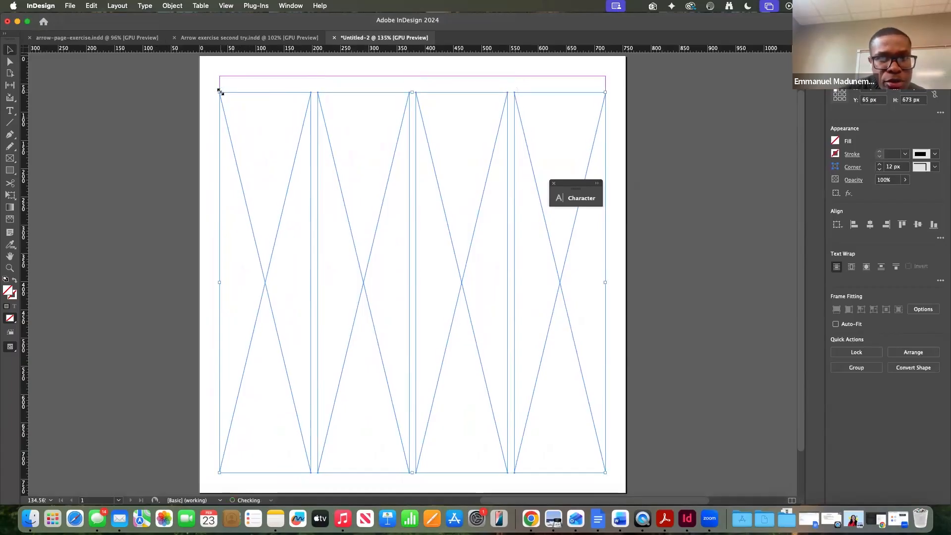
{"action": "left_click", "coordinate": [254, 117]}
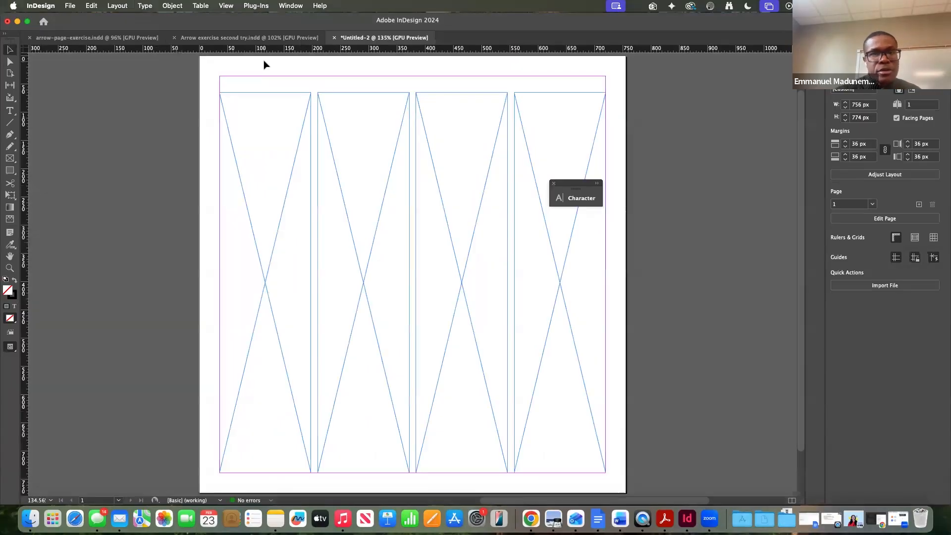
Draw a header frame about 15 px high across the top margin and enter SOUTHEASTARROW.COM in it
{"action": "left_click", "coordinate": [10, 158]}
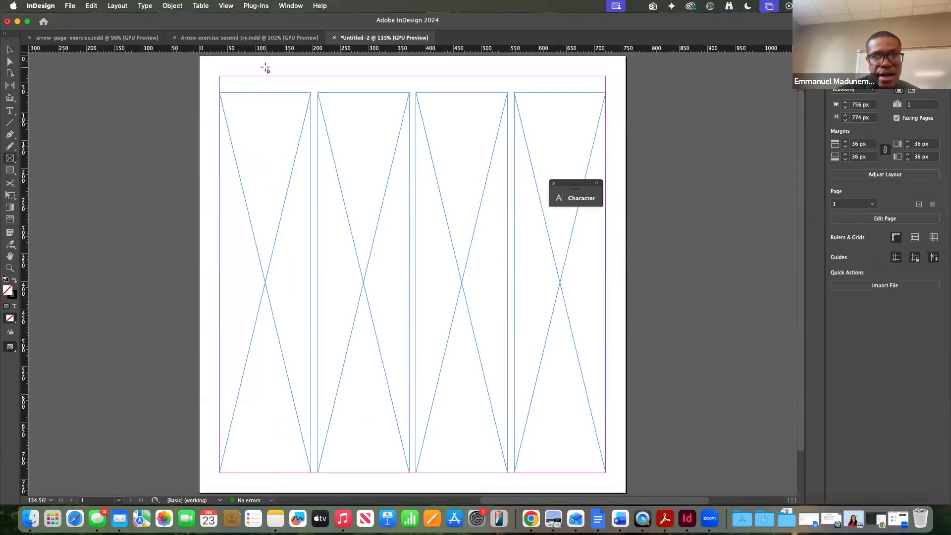
{"action": "left_click_drag", "start_coordinate": [220, 77], "coordinate": [605, 84]}
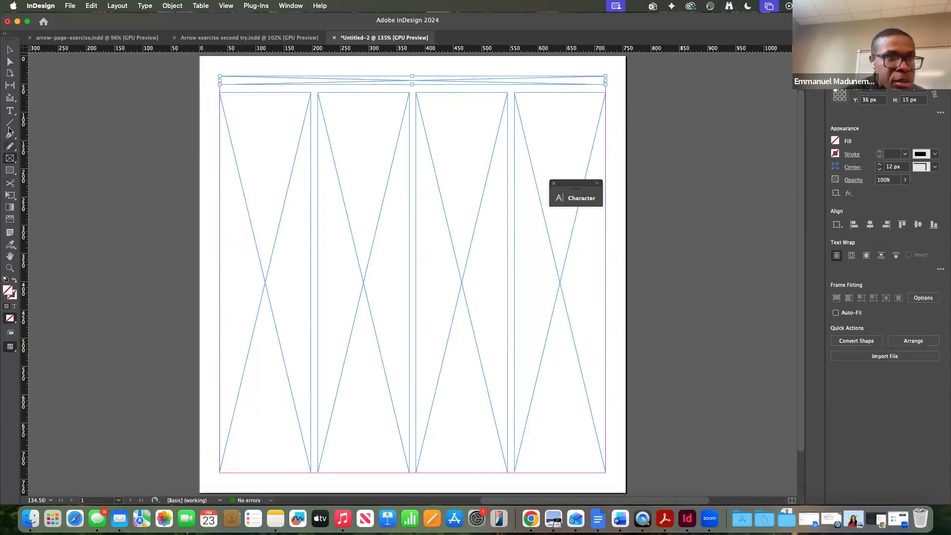
{"action": "left_click", "coordinate": [10, 111]}
{"action": "left_click", "coordinate": [227, 80]}
{"action": "type", "text": "SOY"}
{"action": "type", "text": "UTHEASTA"}
{"action": "type", "text": "RROW"}
{"action": "type", "text": ".COM"}
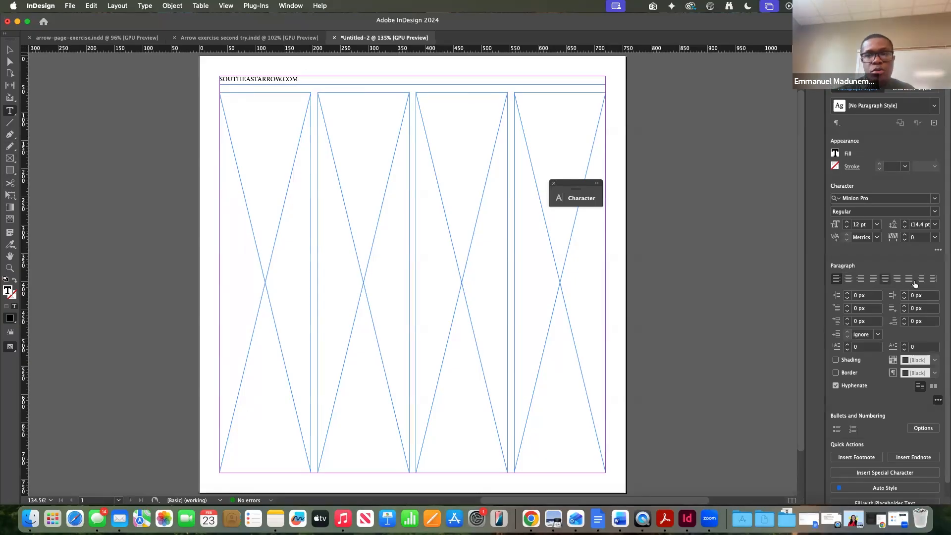
Enter the date range FEB 5. - FEB 19, 2025 in the header frame, spaced over to the page's right margin
{"action": "left_click", "coordinate": [860, 279]}
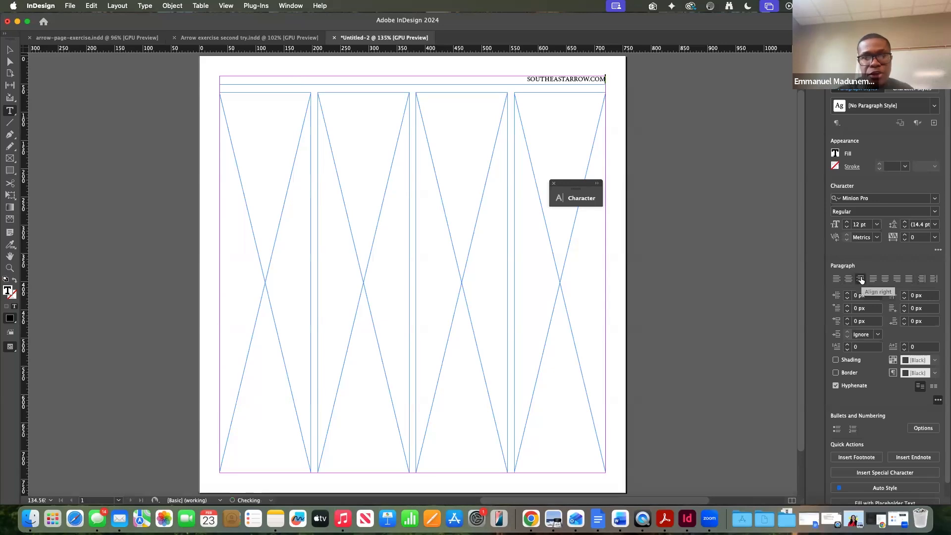
{"action": "key", "text": "super+z"}
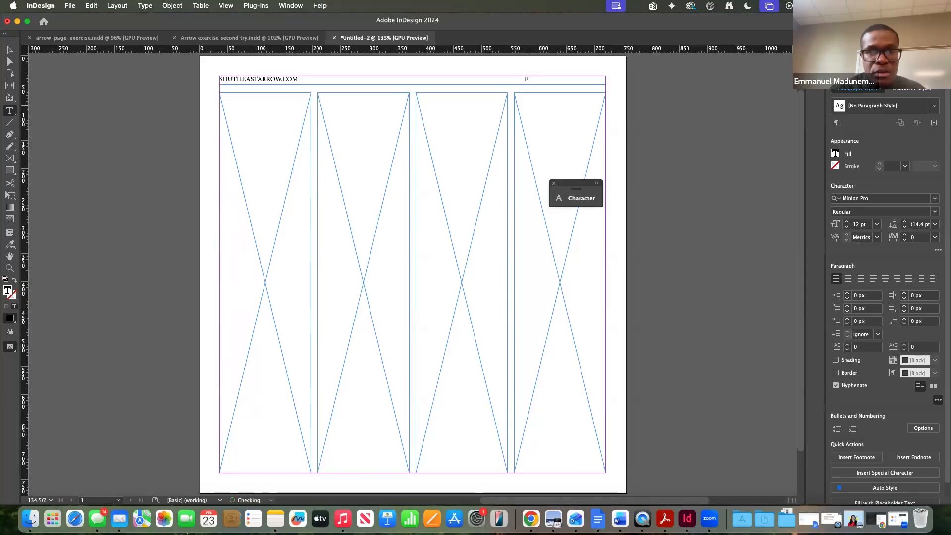
{"action": "type", "text": "EVB"}
{"action": "type", "text": "B"}
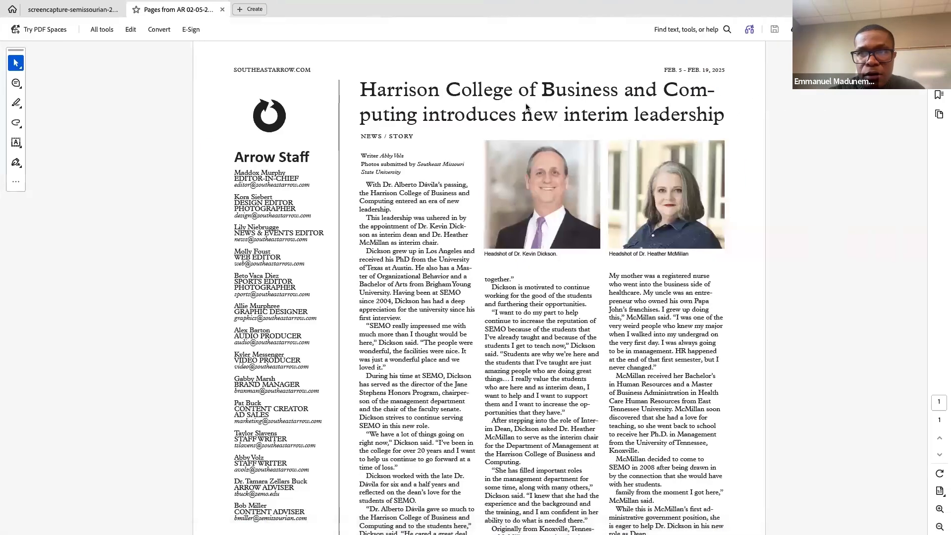
{"action": "key", "text": "ctrl+Left"}
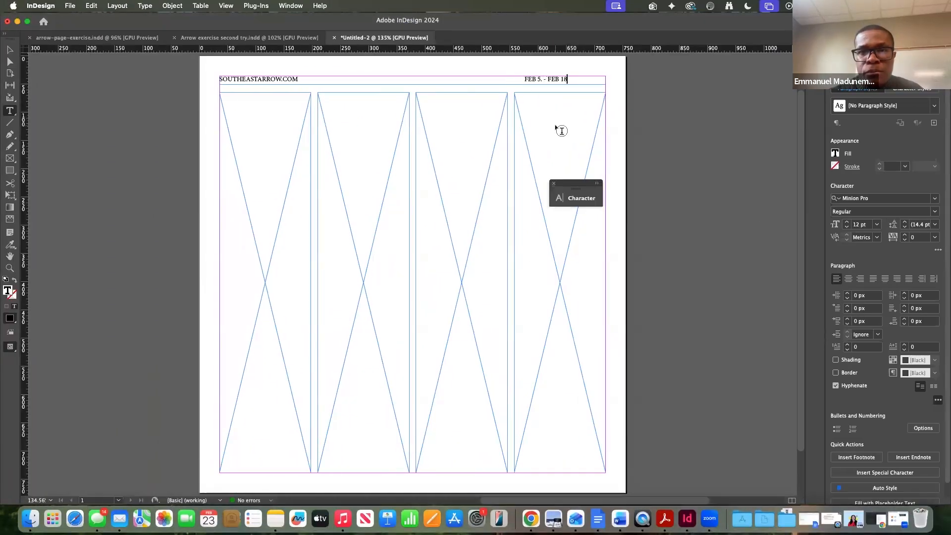
{"action": "key", "text": "BackSpace"}
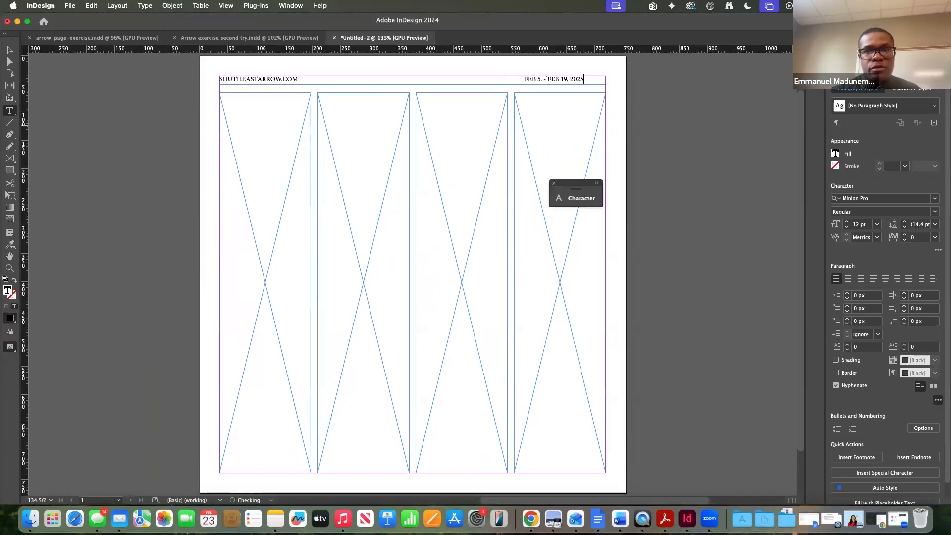
{"action": "left_click", "coordinate": [524, 78]}
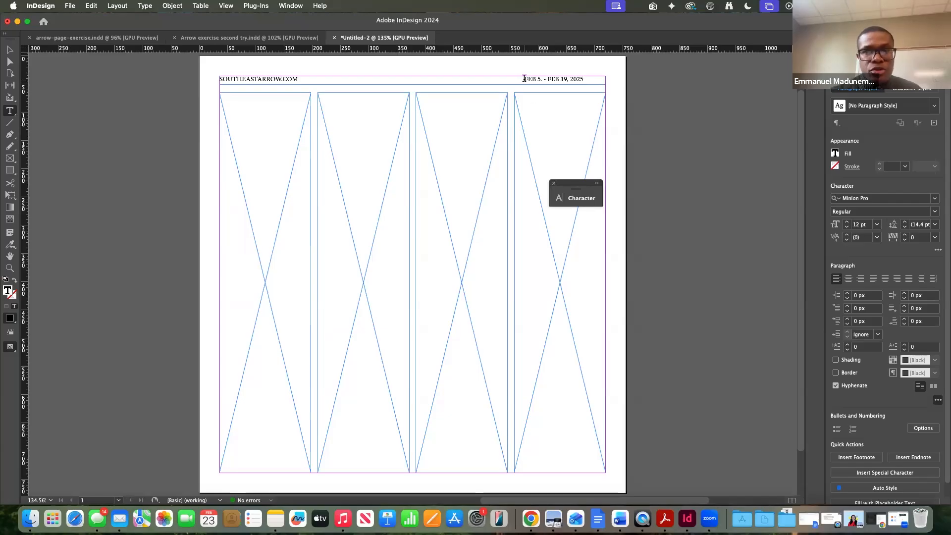
{"action": "key", "text": "shift+Tab"}
{"action": "type", "text": "W"}
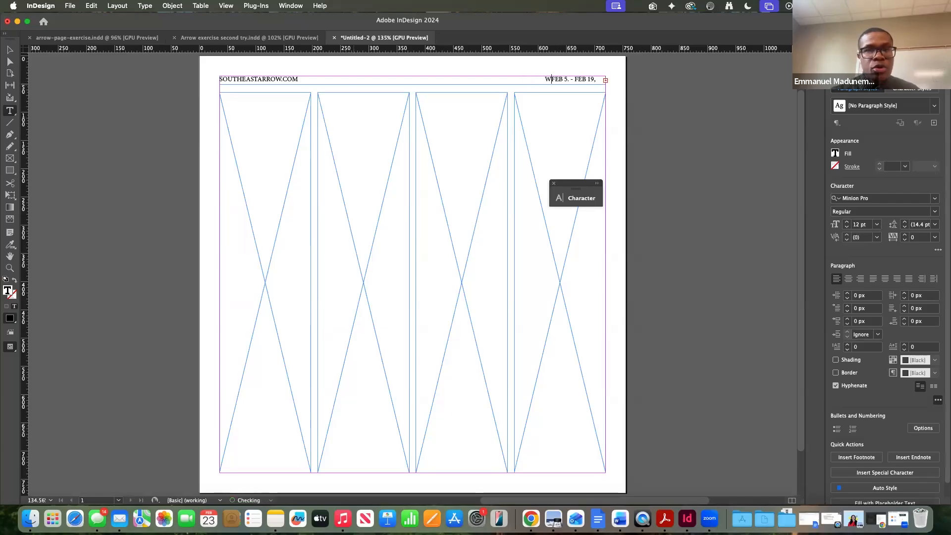
{"action": "key", "text": "BackSpace"}
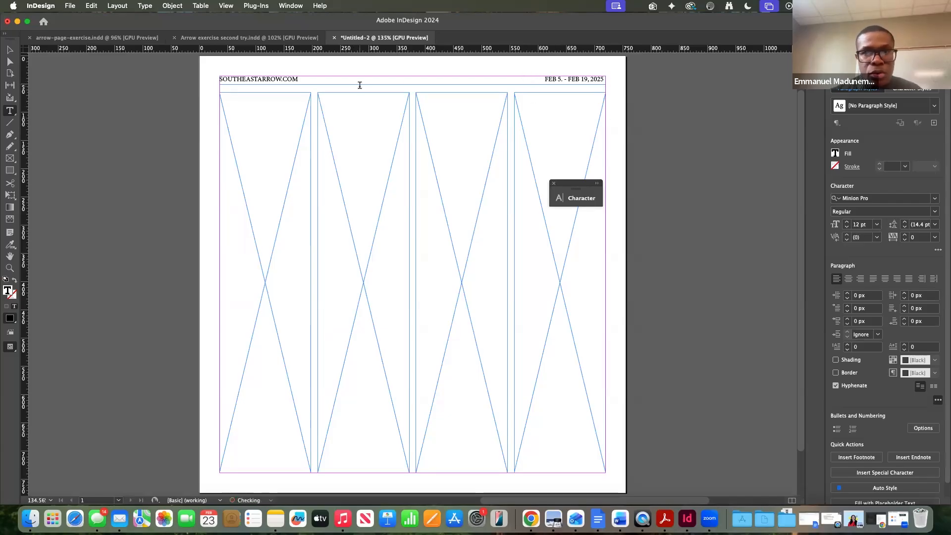
Preview the page without frame edges and compare its header and columns with the reference PDF
{"action": "left_click", "coordinate": [10, 49]}
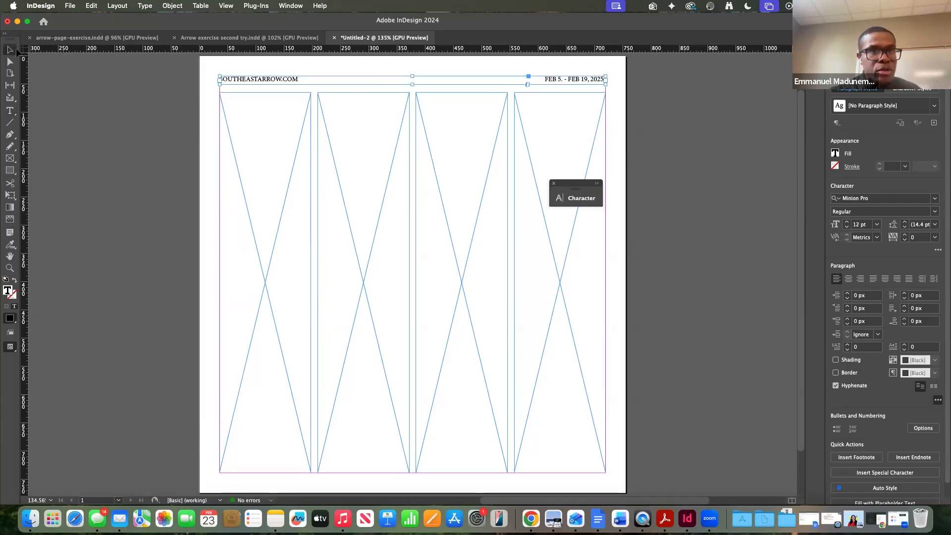
{"action": "key", "text": "w"}
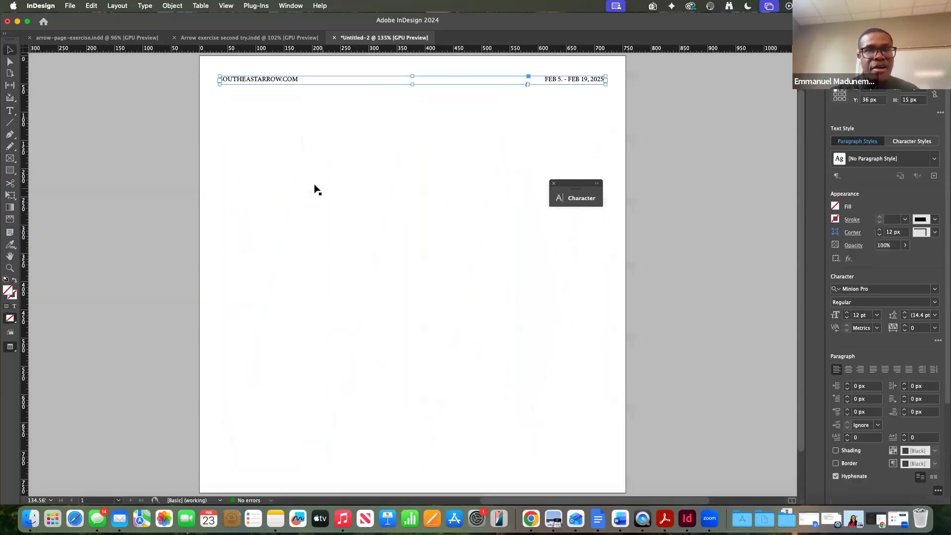
{"action": "left_click", "coordinate": [322, 176]}
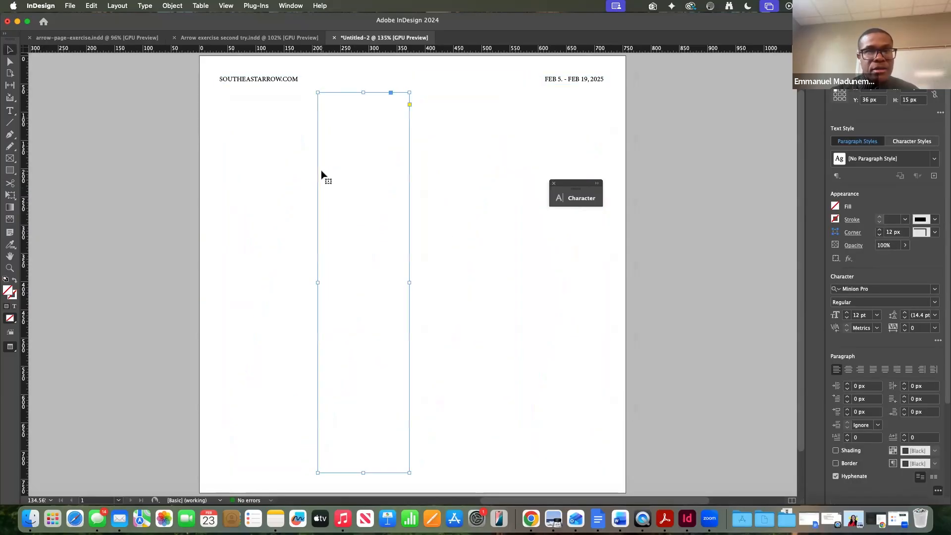
{"action": "left_click", "coordinate": [670, 153]}
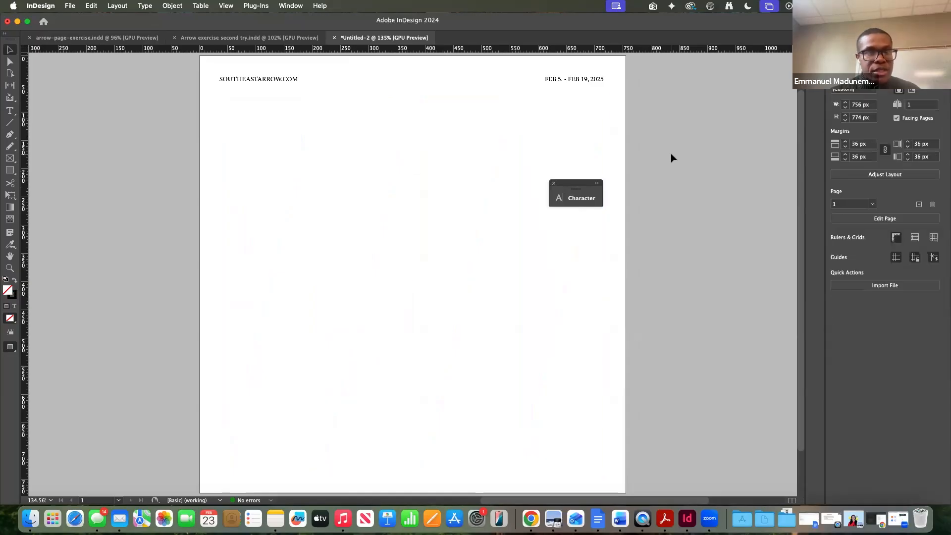
{"action": "key", "text": "w"}
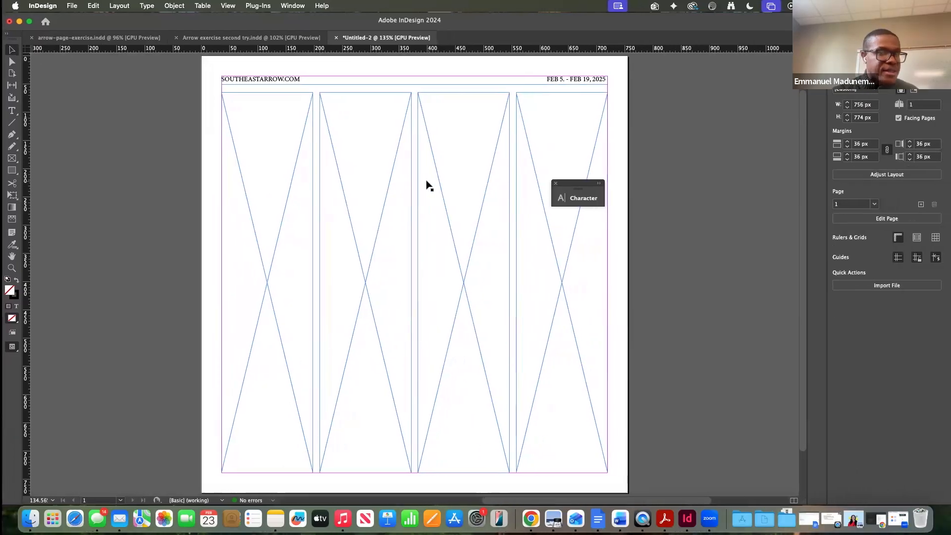
{"action": "key", "text": "ctrl+Right"}
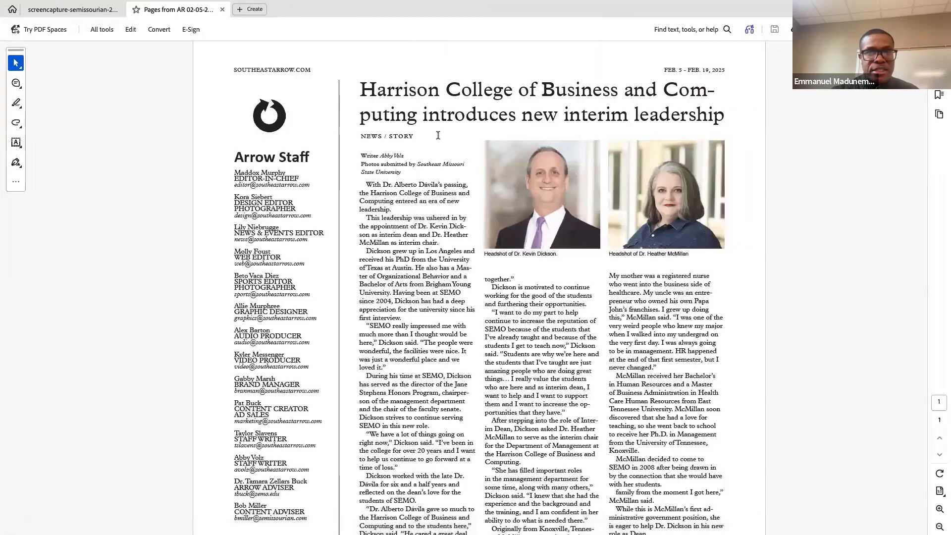
{"action": "key", "text": "ctrl+Left"}
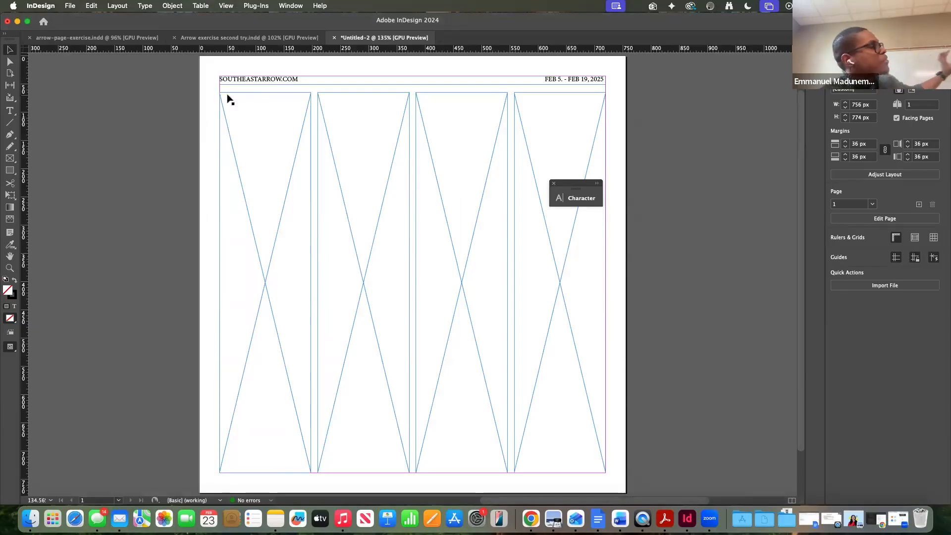
Lower the top edge of each of the four column frames to about Y 129 px, making them about 609 px high
{"action": "left_click", "coordinate": [264, 92]}
{"action": "left_click_drag", "start_coordinate": [264, 91], "coordinate": [264, 128]}
{"action": "left_click", "coordinate": [363, 93]}
{"action": "left_click_drag", "start_coordinate": [362, 93], "coordinate": [362, 129]}
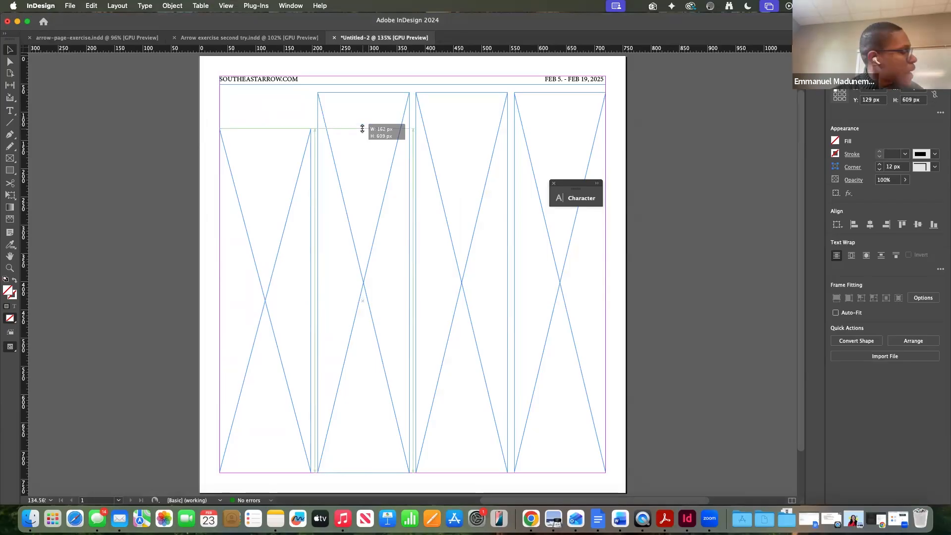
{"action": "left_click_drag", "start_coordinate": [362, 129], "coordinate": [362, 128]}
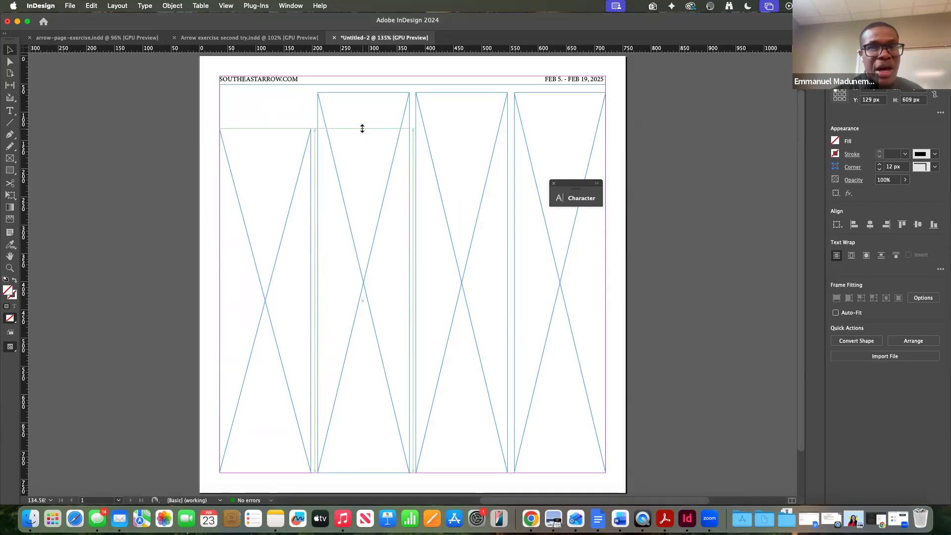
{"action": "left_click", "coordinate": [461, 93]}
{"action": "left_click_drag", "start_coordinate": [462, 92], "coordinate": [461, 128]}
{"action": "left_click", "coordinate": [565, 98]}
{"action": "left_click_drag", "start_coordinate": [558, 93], "coordinate": [558, 128]}
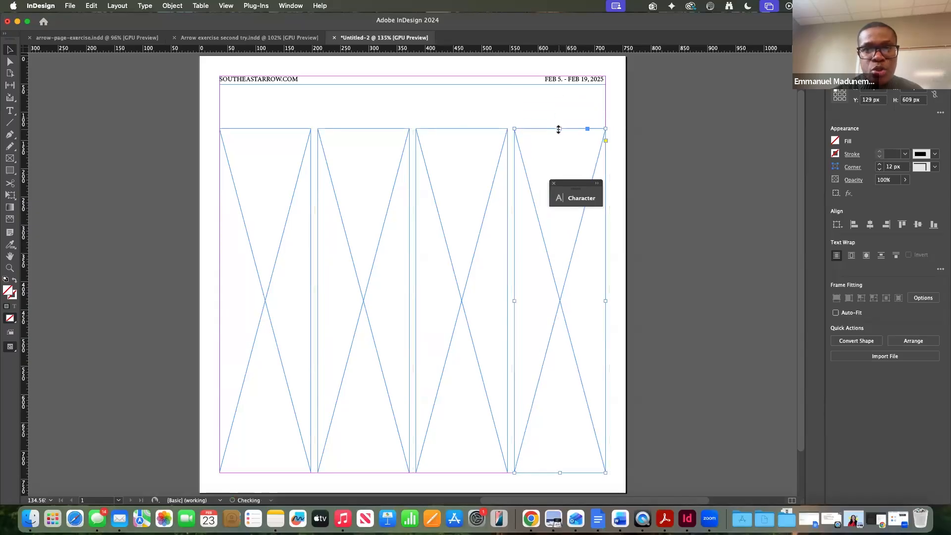
Draw a vertical 1 pt line about 687 px long between the first and second columns, from the header frame to the bottom margin, and preview it
{"action": "key", "text": "ctrl+Right"}
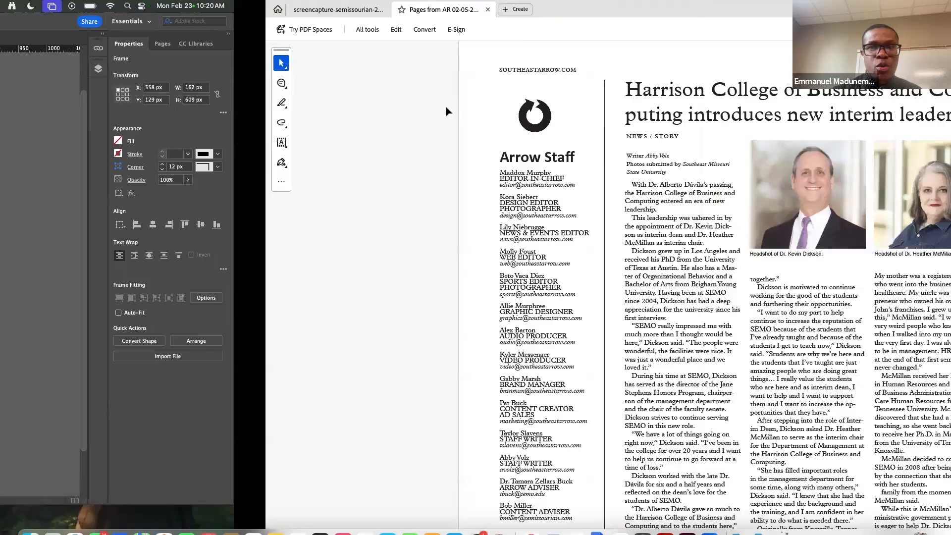
{"action": "key", "text": "ctrl+Left"}
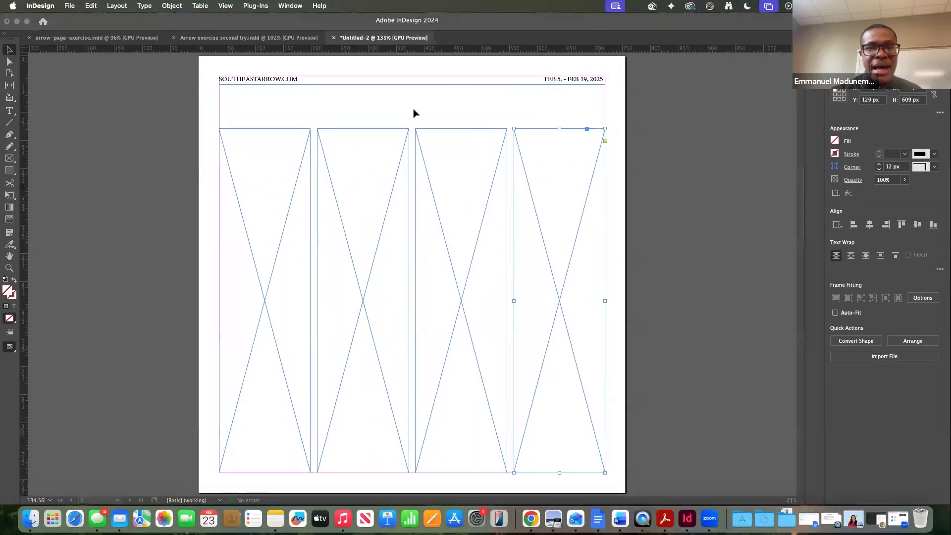
{"action": "key", "text": "ctrl+Right"}
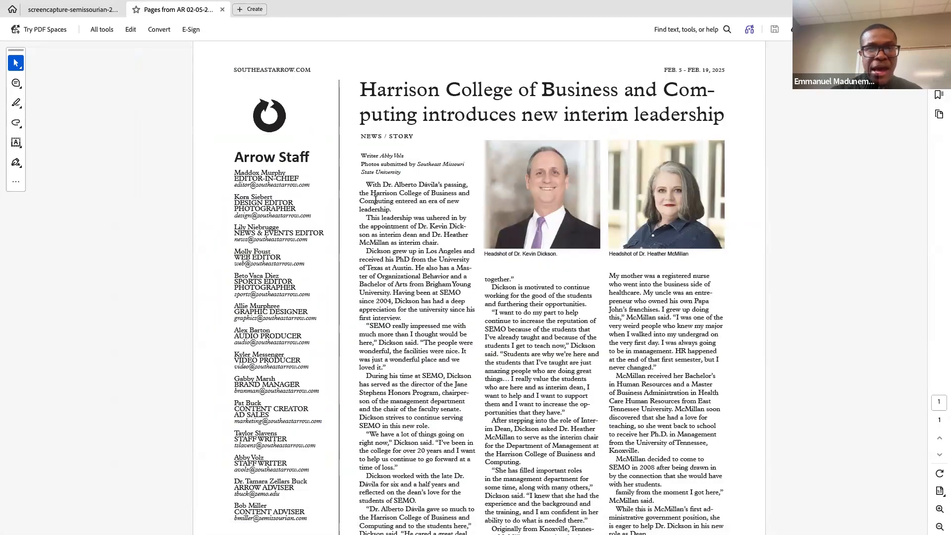
{"action": "key", "text": "ctrl+Left"}
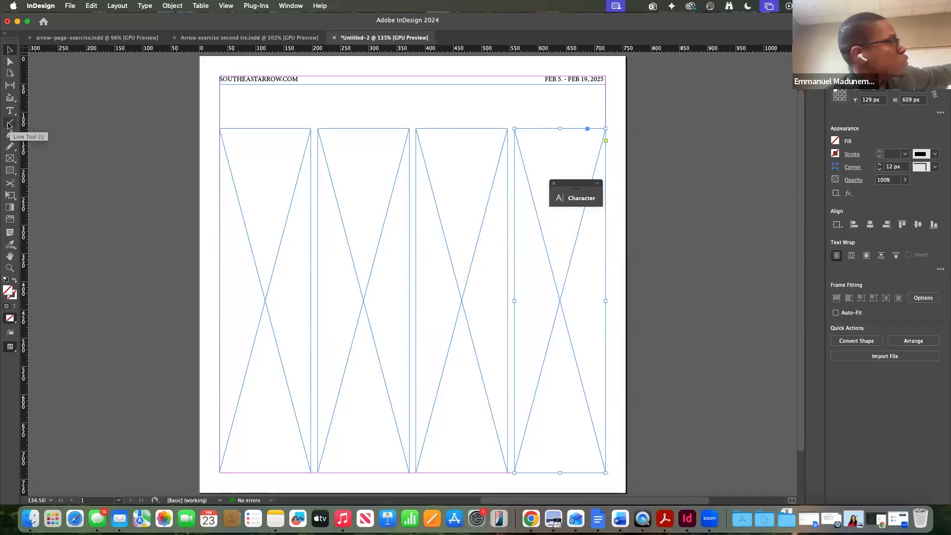
{"action": "left_click", "coordinate": [8, 126]}
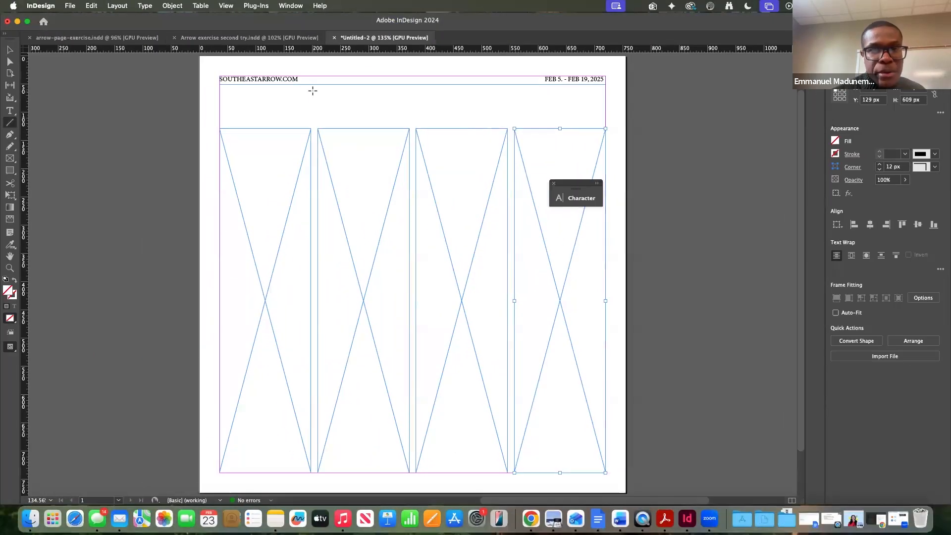
{"action": "left_click_drag", "start_coordinate": [314, 85], "coordinate": [315, 473]}
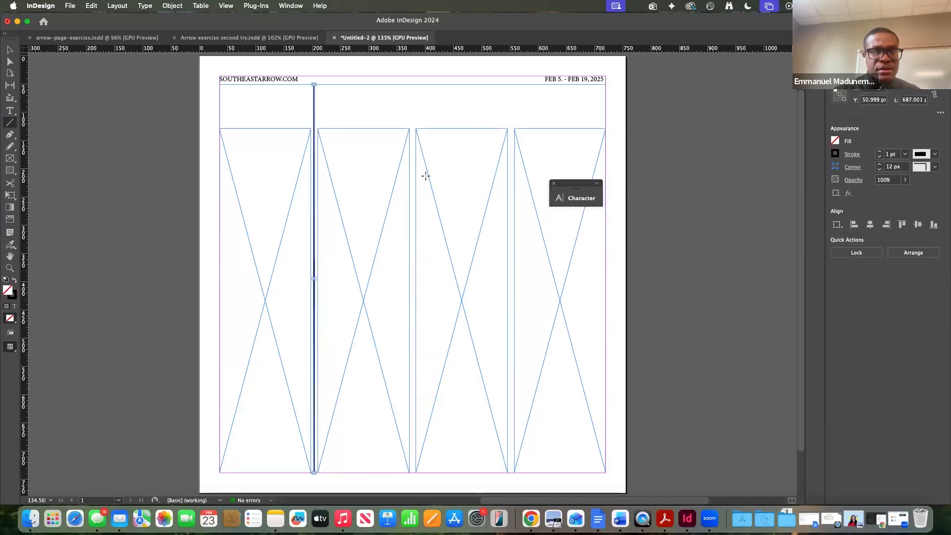
{"action": "key", "text": "w"}
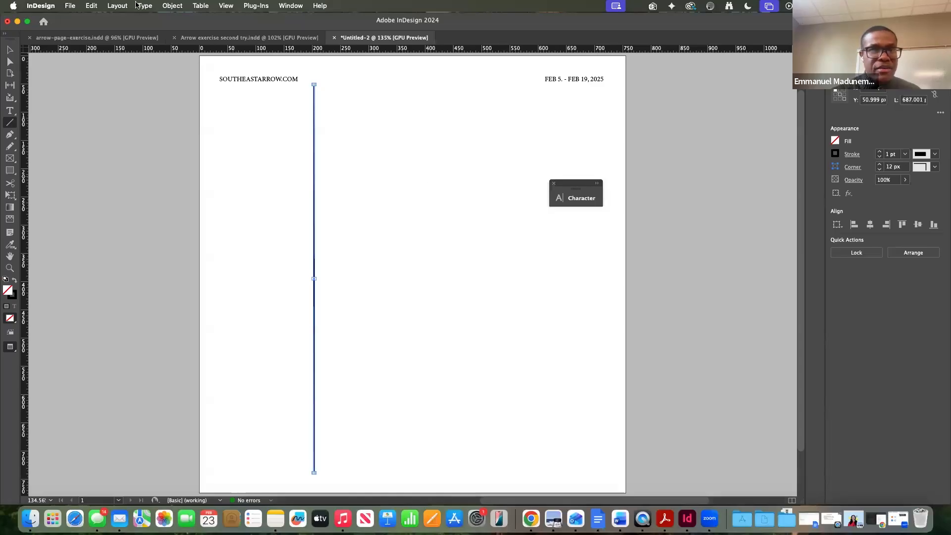
{"action": "left_click", "coordinate": [10, 50]}
{"action": "left_click", "coordinate": [340, 135]}
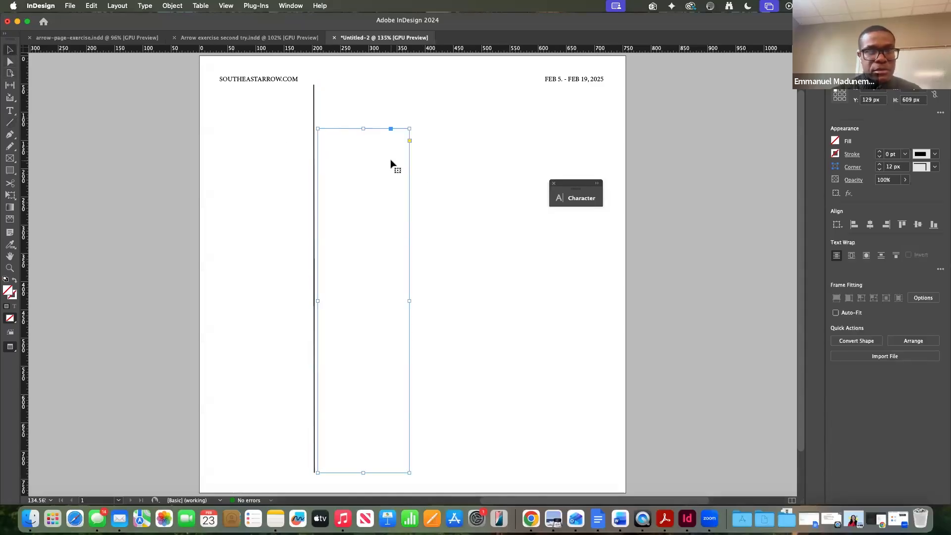
{"action": "key", "text": "w"}
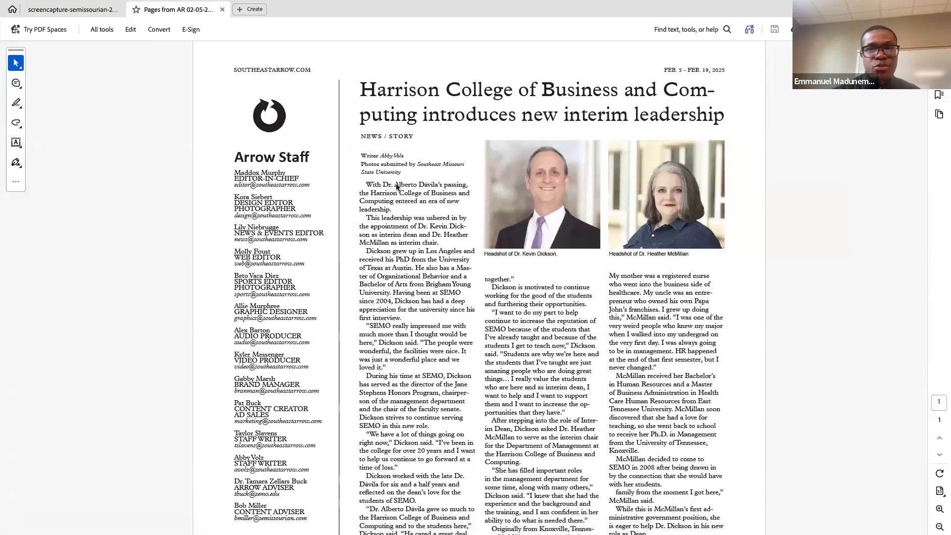
Draw a headline frame about 69 px high spanning the second to fourth columns, between the header and the column frames
{"action": "key", "text": "ctrl+Left"}
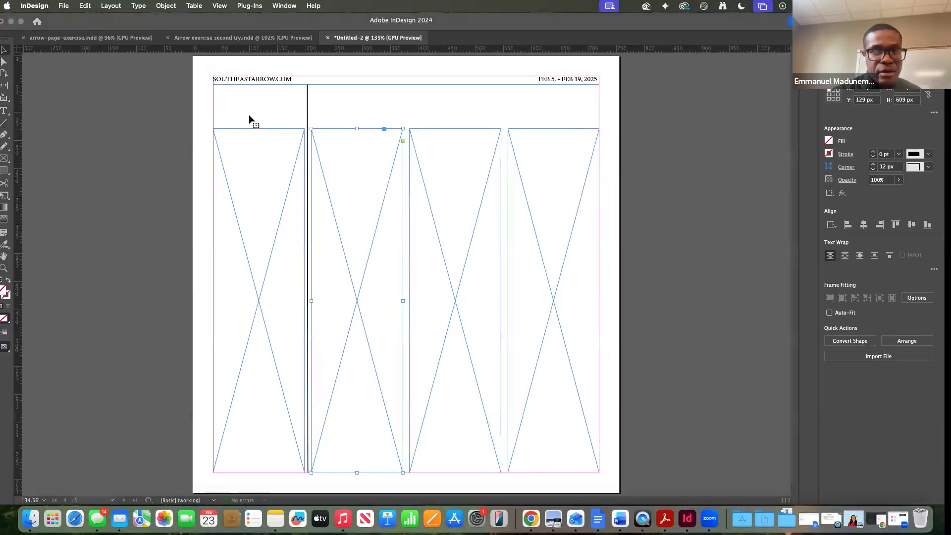
{"action": "left_click", "coordinate": [9, 156]}
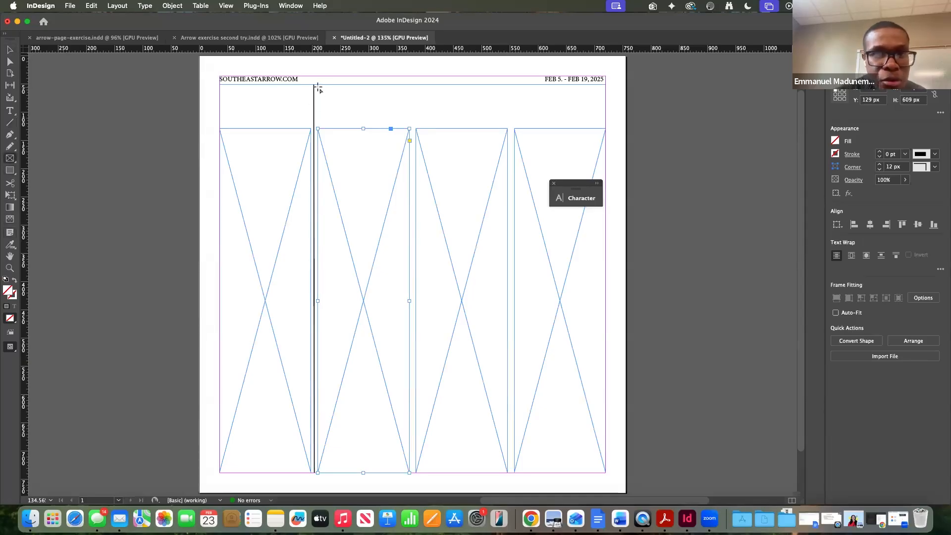
{"action": "left_click_drag", "start_coordinate": [317, 87], "coordinate": [605, 126]}
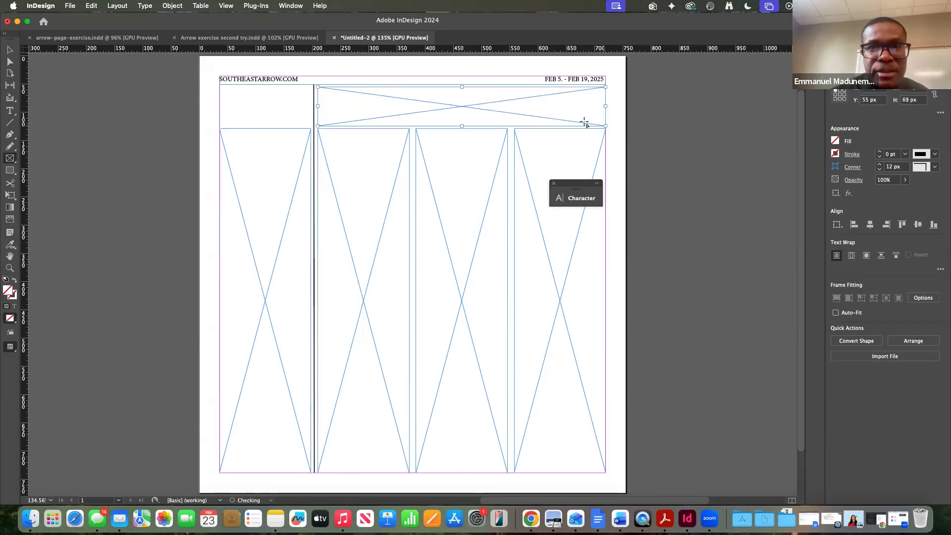
Copy the headline "Harrison College of Business and Computing introduces new interim leadership" from the reference PDF into the headline frame
{"action": "left_click", "coordinate": [10, 112]}
{"action": "left_click", "coordinate": [326, 91]}
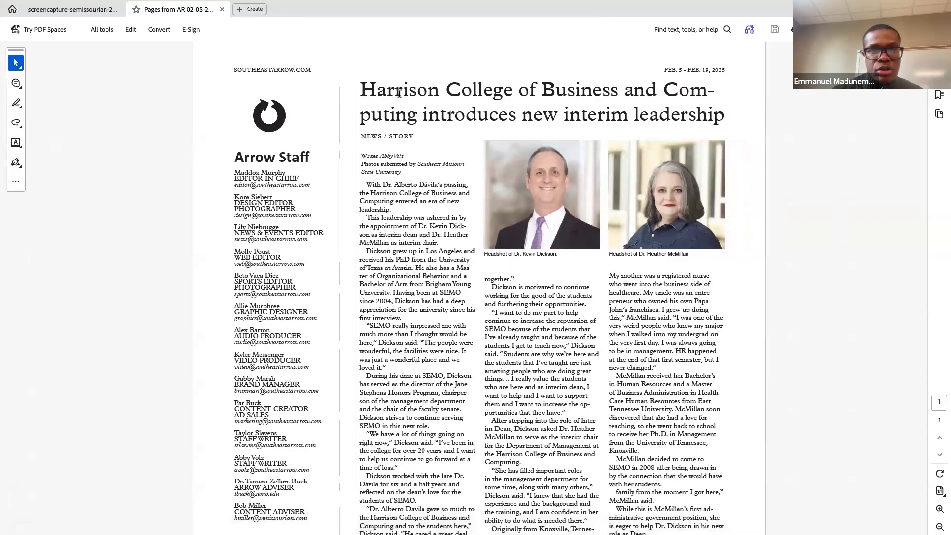
{"action": "left_click_drag", "start_coordinate": [362, 91], "coordinate": [722, 120]}
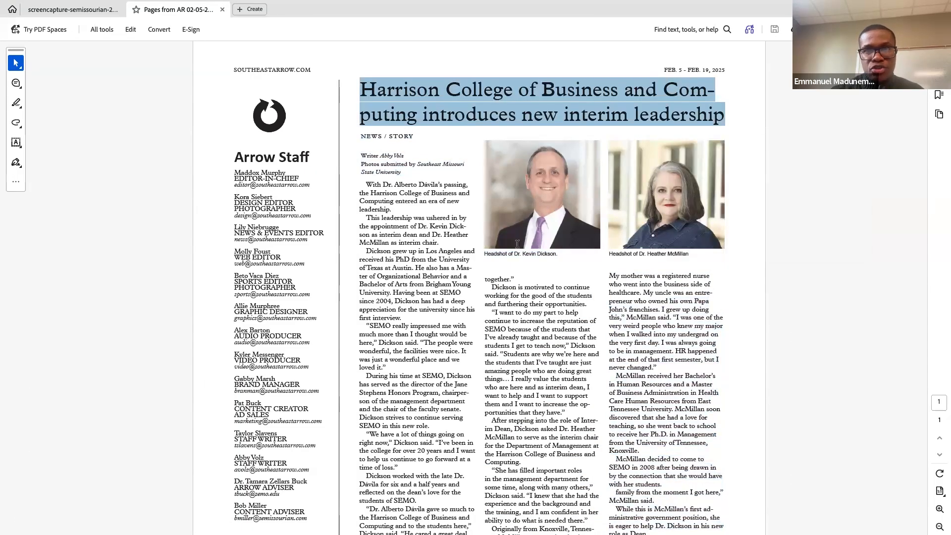
{"action": "key", "text": "super+c"}
{"action": "key", "text": "super+Tab"}
{"action": "left_click", "coordinate": [355, 115]}
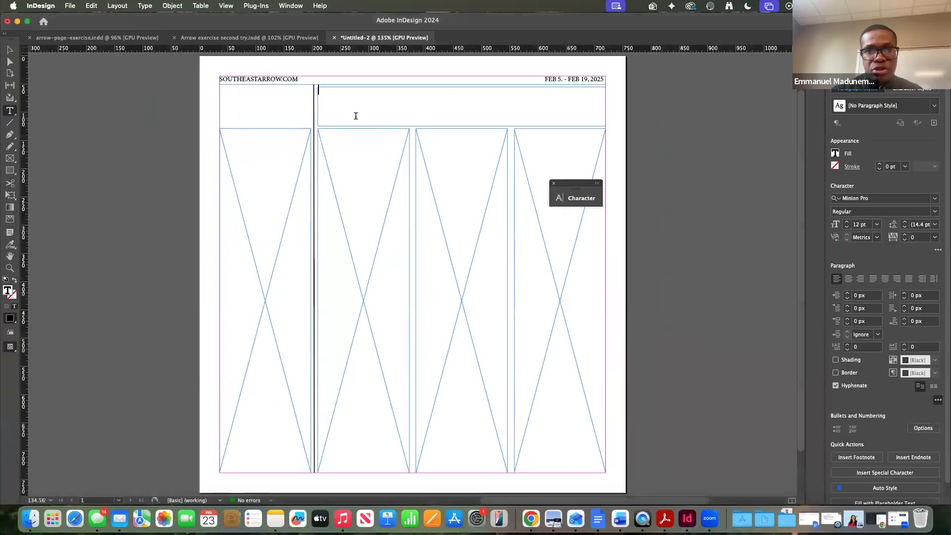
{"action": "key", "text": "super+v"}
Enlarge the entire headline text to 28 pt so that it fills two lines of its frame
{"action": "key", "text": "super+a"}
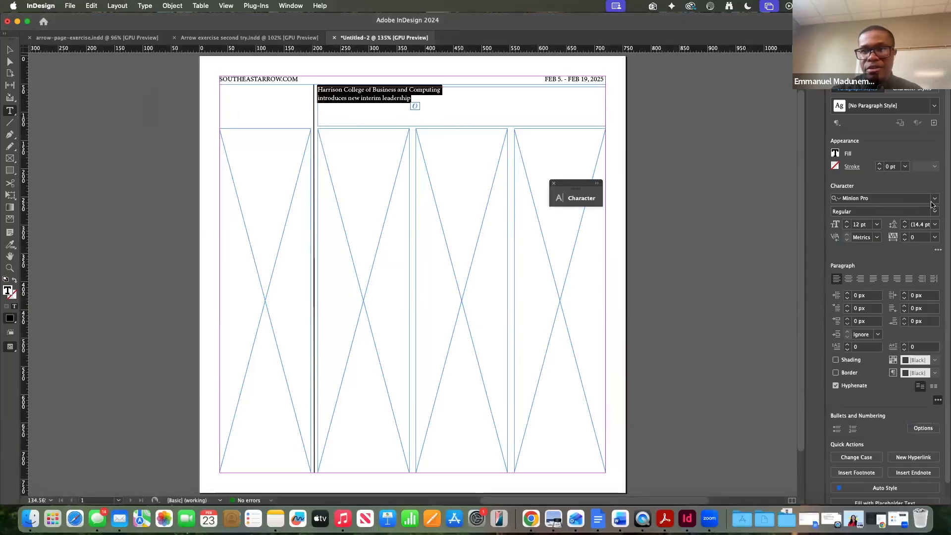
{"action": "left_click", "coordinate": [847, 228]}
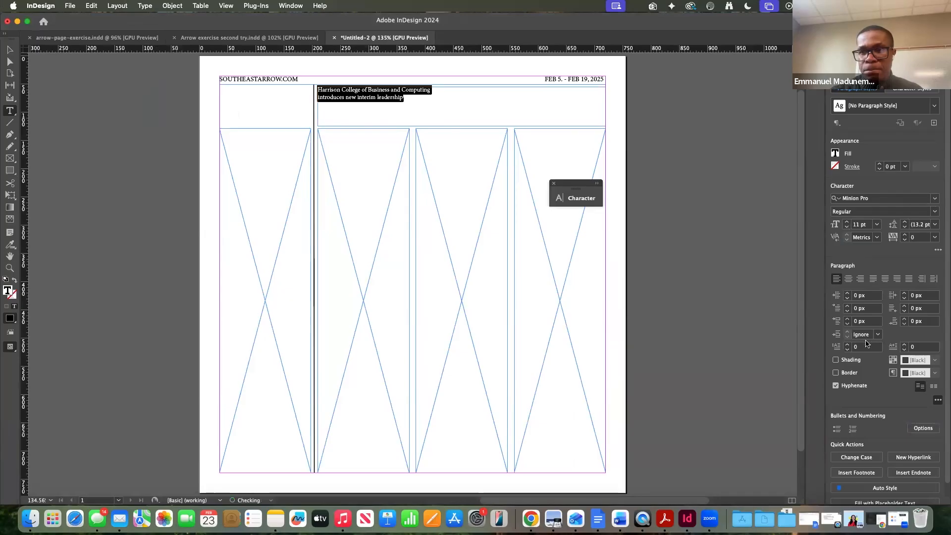
{"action": "left_click", "coordinate": [877, 224]}
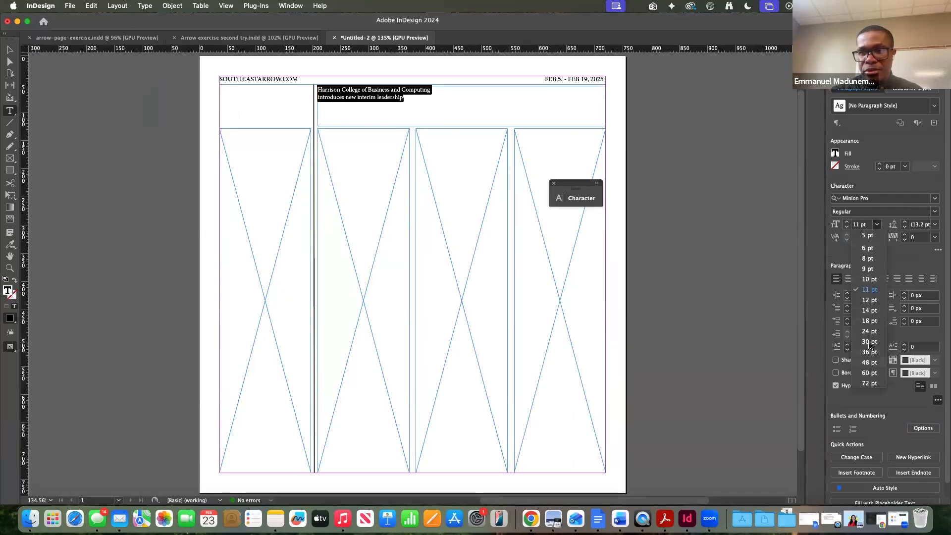
{"action": "left_click", "coordinate": [869, 362]}
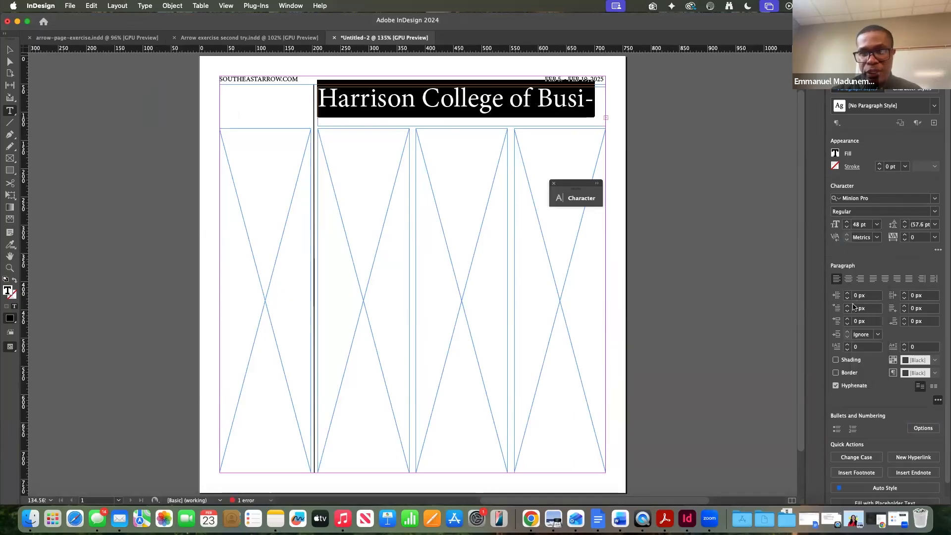
{"action": "left_click", "coordinate": [846, 222]}
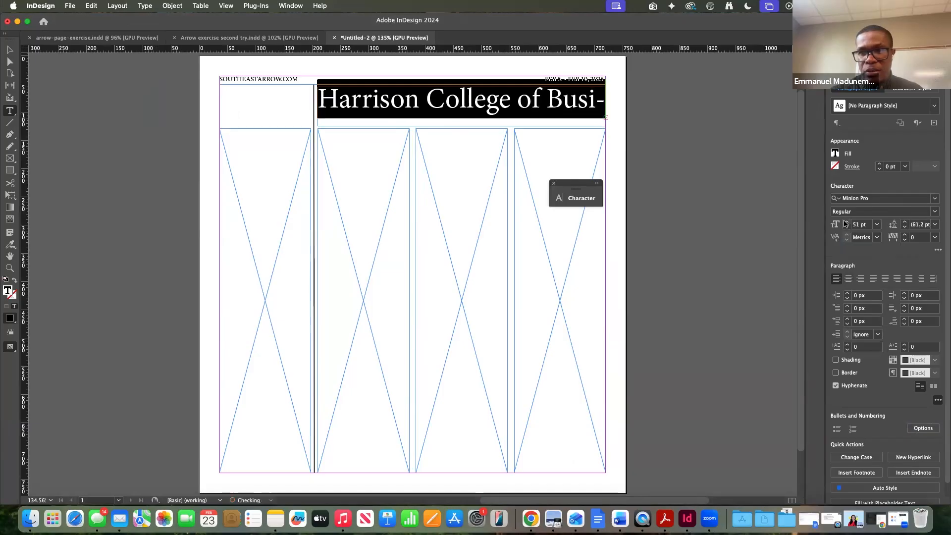
{"action": "left_click", "coordinate": [846, 222]}
{"action": "left_click", "coordinate": [847, 228]}
{"action": "left_click", "coordinate": [846, 228]}
{"action": "left_click", "coordinate": [846, 227]}
{"action": "left_click", "coordinate": [847, 227]}
{"action": "left_click", "coordinate": [847, 227]}
{"action": "left_click", "coordinate": [847, 227]}
{"action": "left_click", "coordinate": [846, 228]}
{"action": "left_click", "coordinate": [847, 227]}
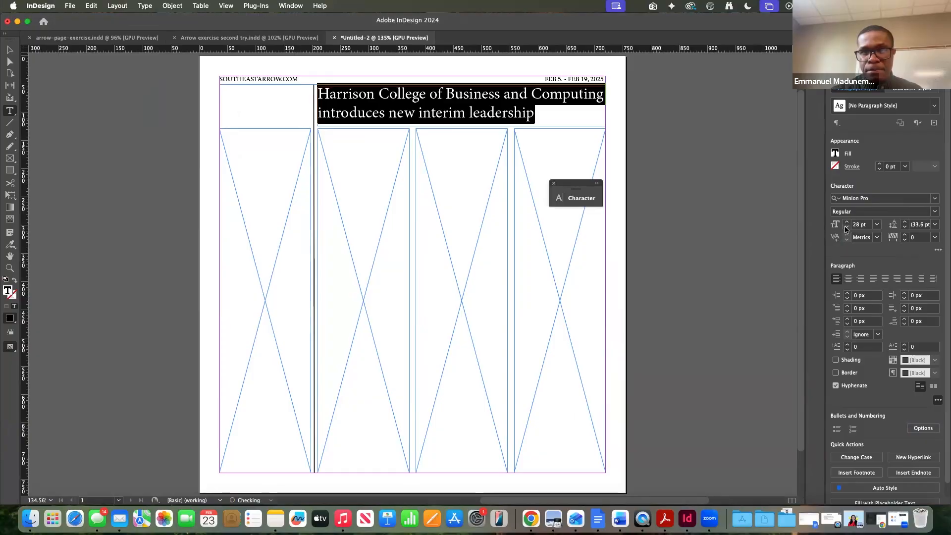
Compare the headline with the reference PDF and reduce its font size to 26 pt
{"action": "key", "text": "ctrl+Right"}
{"action": "key", "text": "ctrl+Left"}
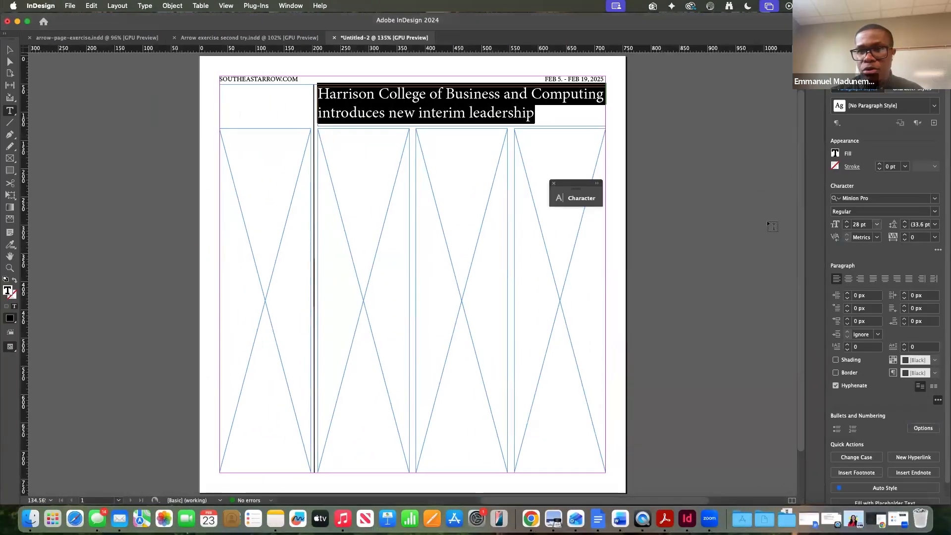
{"action": "left_click", "coordinate": [847, 227]}
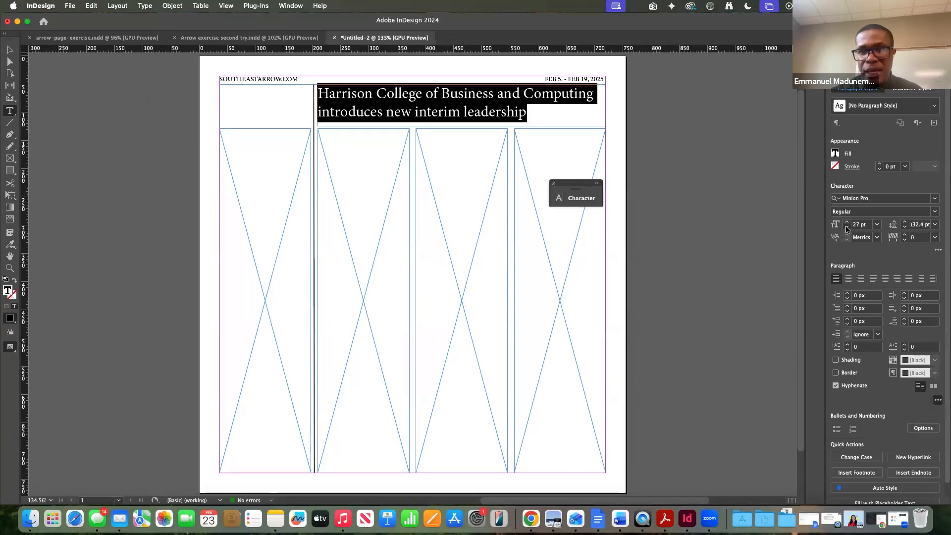
{"action": "left_click", "coordinate": [846, 228]}
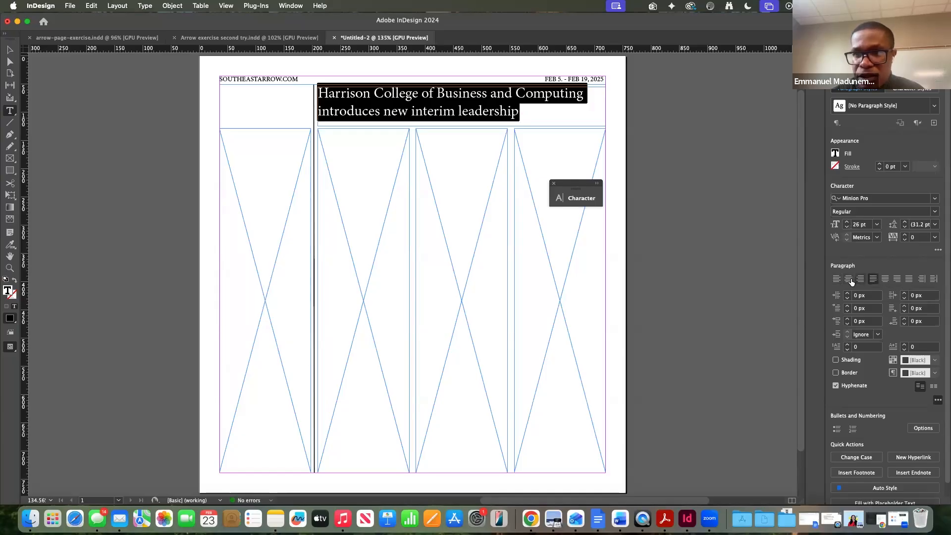
Try full justification and centre alignment on the headline, returning it to left alignment
{"action": "left_click", "coordinate": [909, 278]}
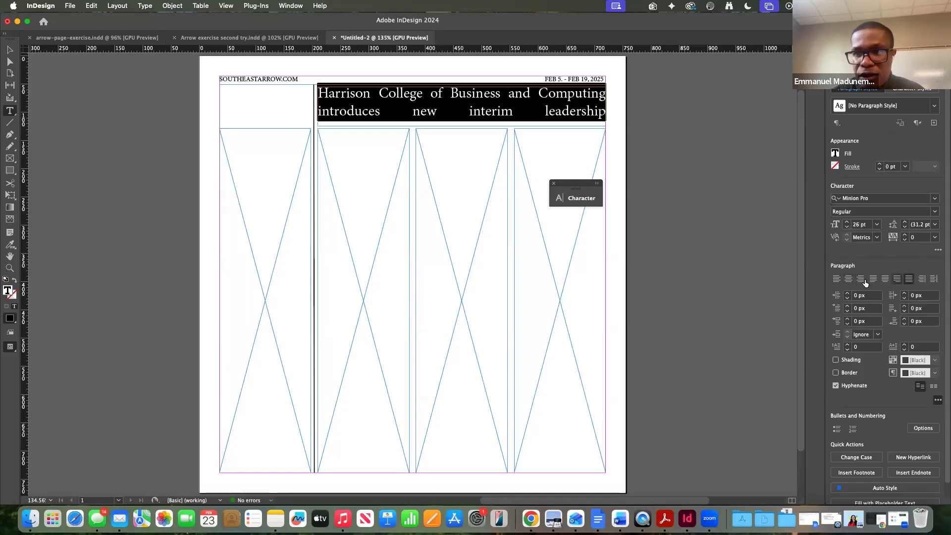
{"action": "left_click", "coordinate": [848, 278]}
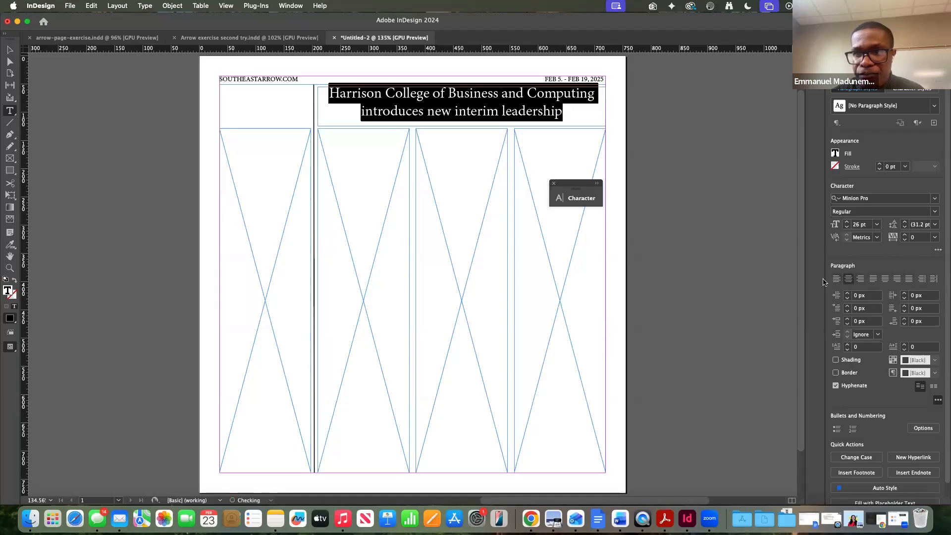
{"action": "left_click", "coordinate": [837, 279]}
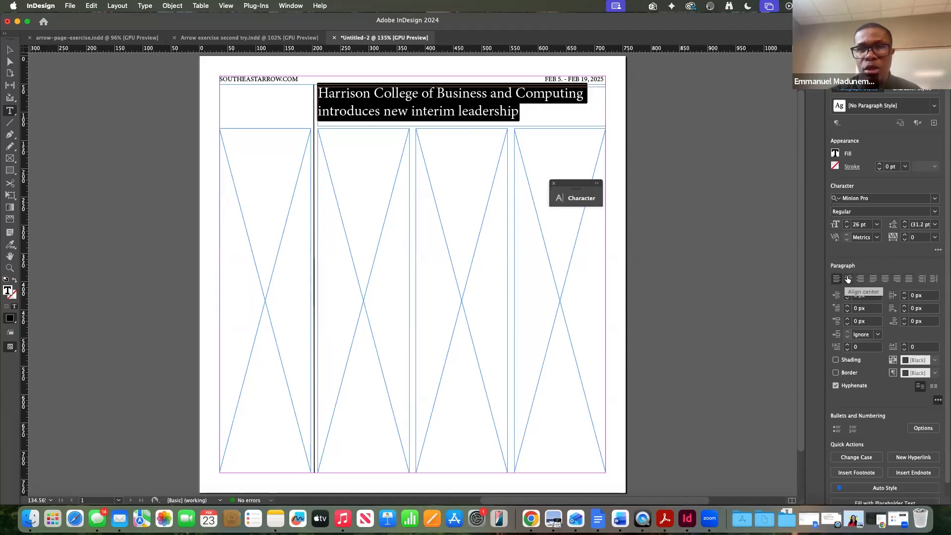
{"action": "left_click", "coordinate": [848, 279]}
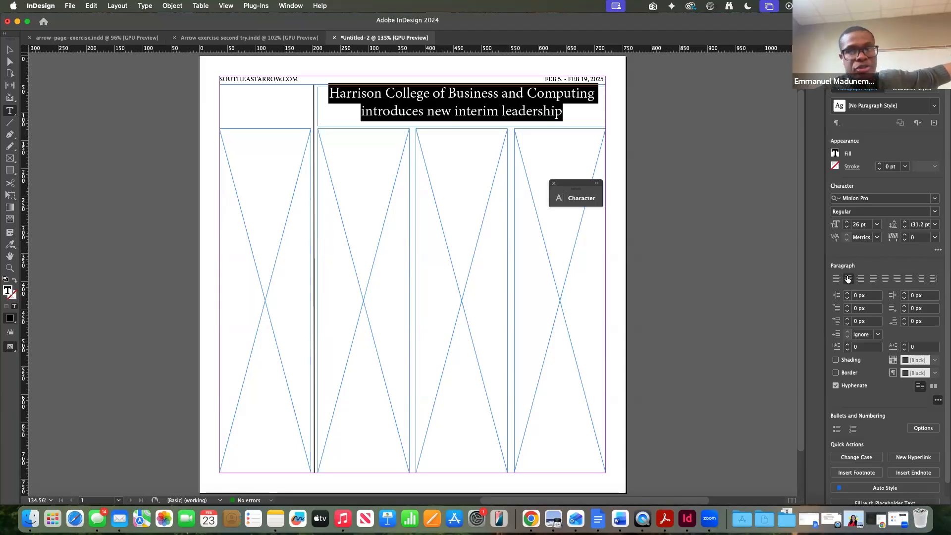
{"action": "left_click", "coordinate": [836, 278]}
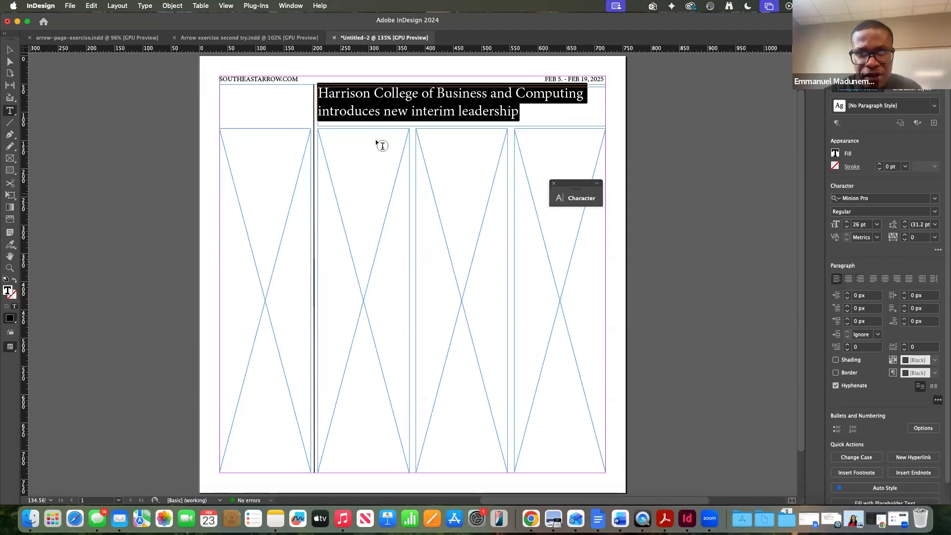
Preview alternative fonts on the headline and compare its lettering with the reference PDF
{"action": "left_click", "coordinate": [515, 111]}
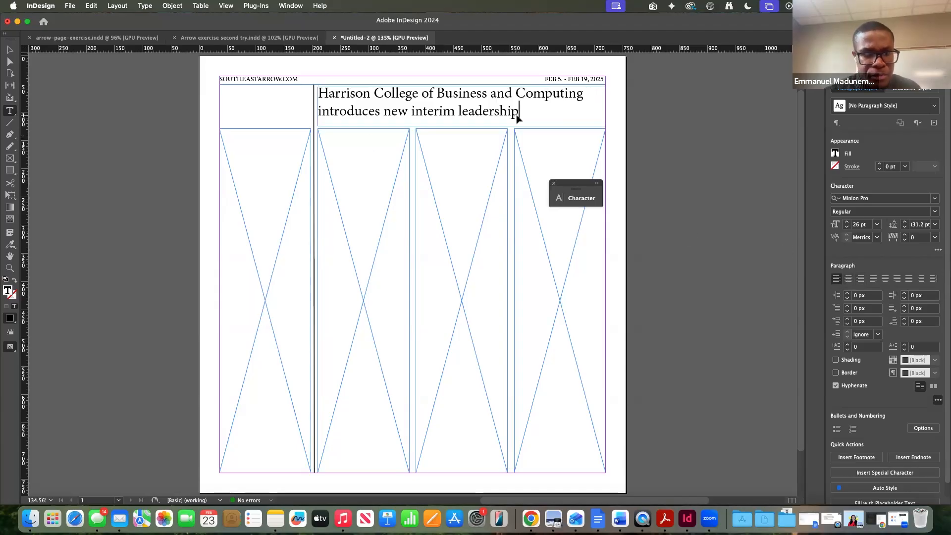
{"action": "key", "text": "super+a"}
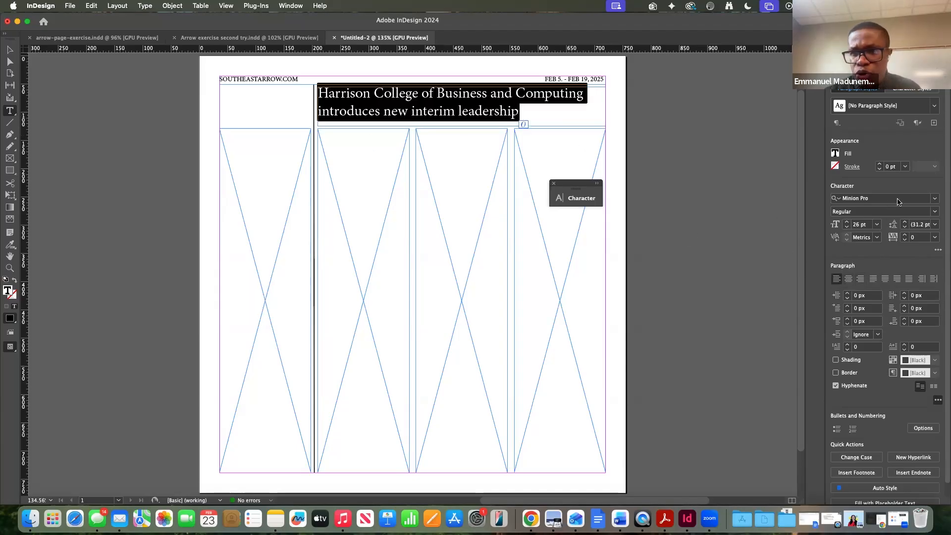
{"action": "left_click", "coordinate": [934, 211]}
{"action": "left_click", "coordinate": [934, 199]}
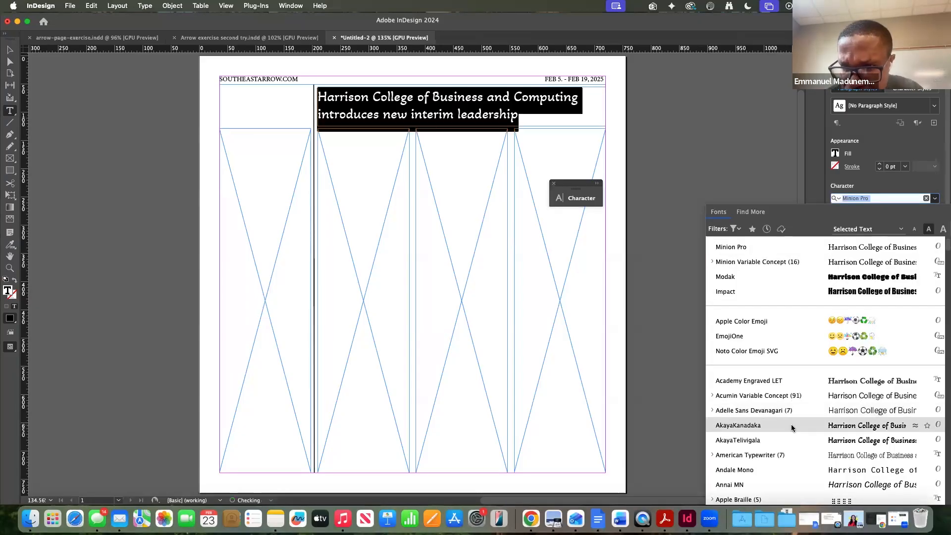
{"action": "key", "text": "ctrl+Right"}
{"action": "key", "text": "ctrl+Left"}
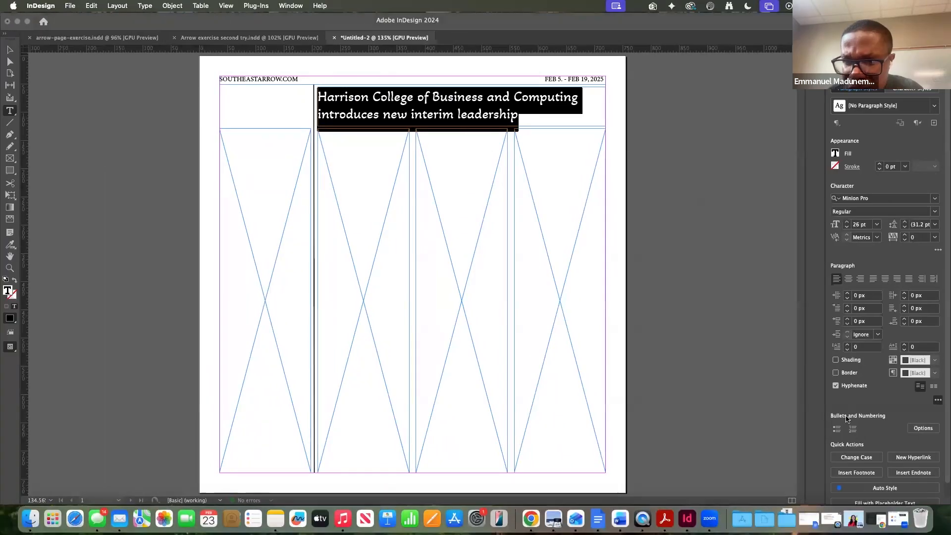
{"action": "left_click", "coordinate": [935, 200]}
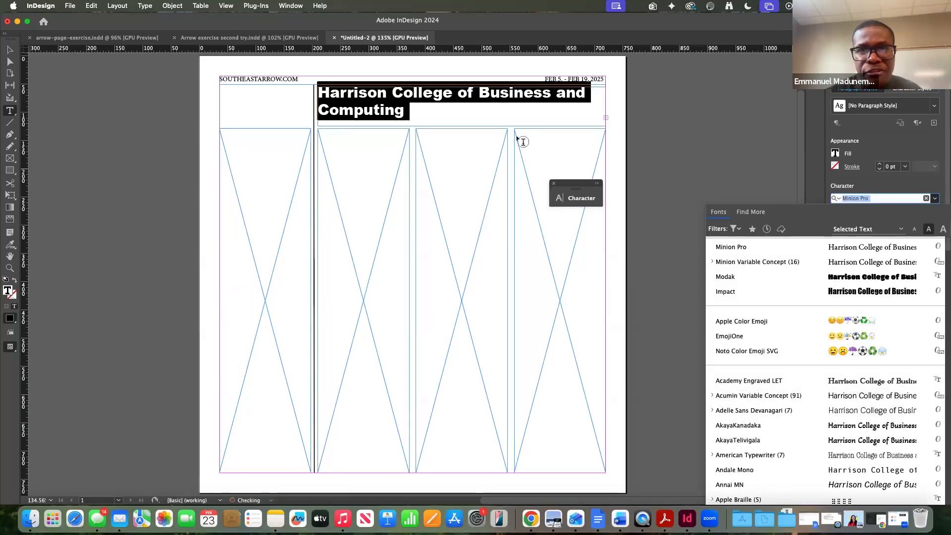
{"action": "key", "text": "Return"}
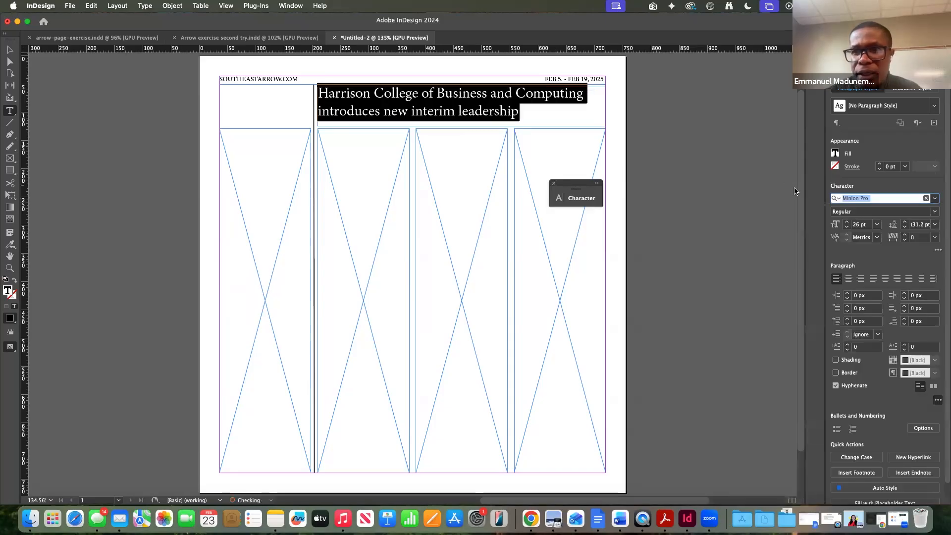
{"action": "left_click", "coordinate": [515, 110]}
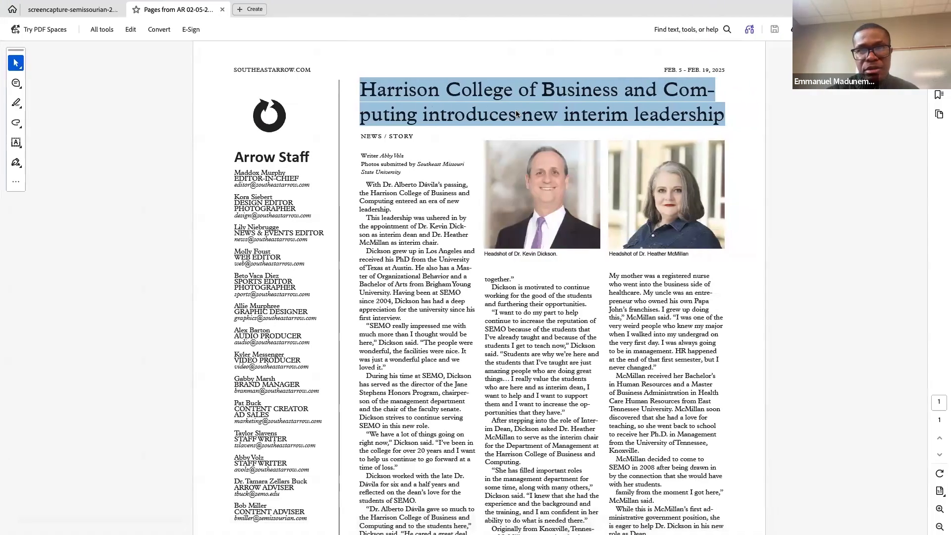
{"action": "key", "text": "ctrl+Left"}
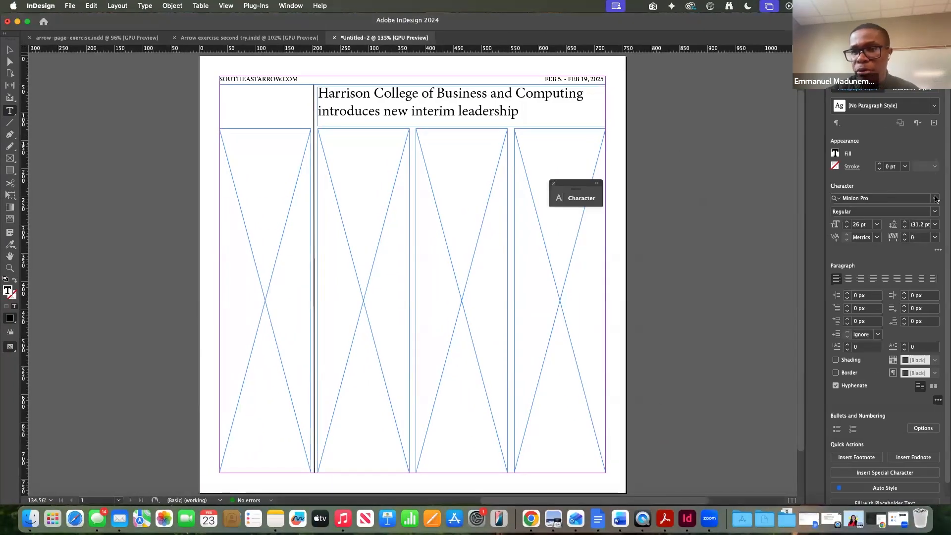
{"action": "left_click", "coordinate": [935, 198]}
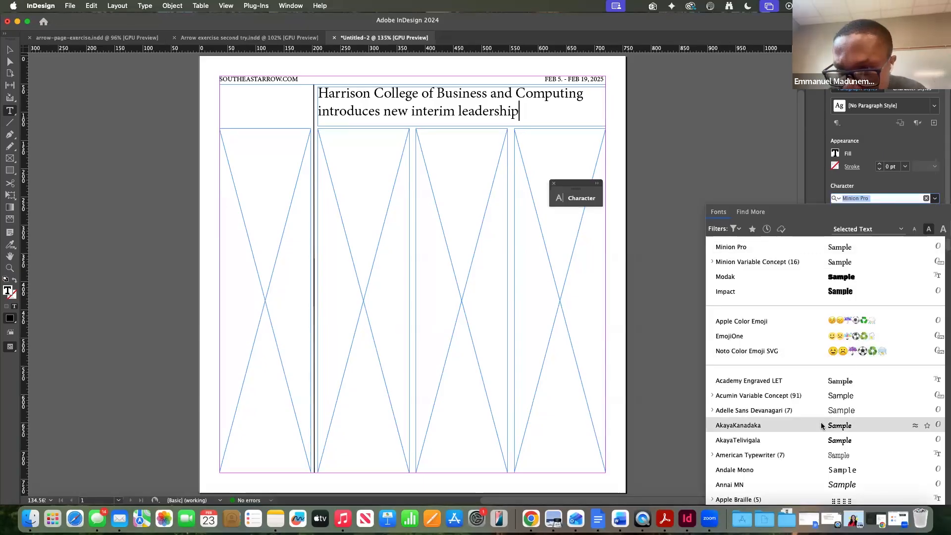
{"action": "key", "text": "Escape"}
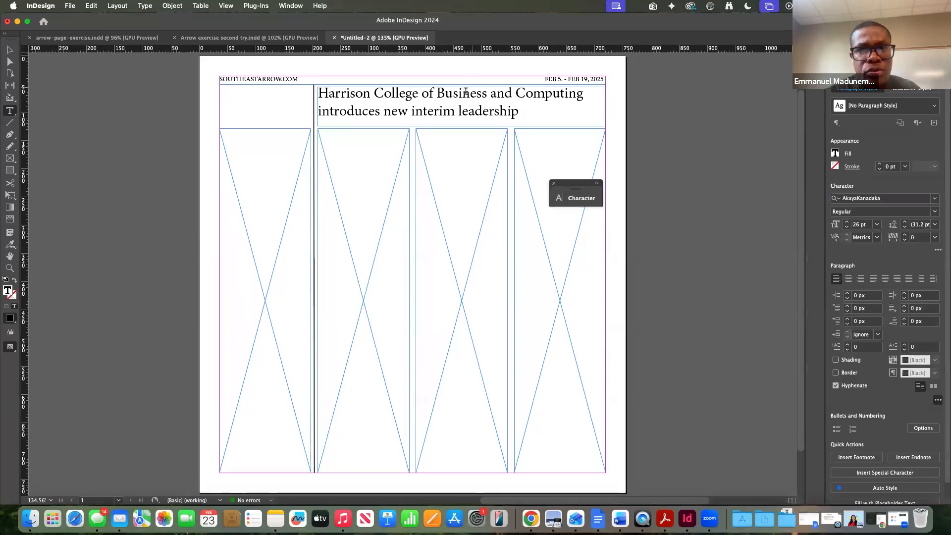
Filter the available fonts to serif with heavy weight and apply Marion to the whole headline
{"action": "key", "text": "super+a"}
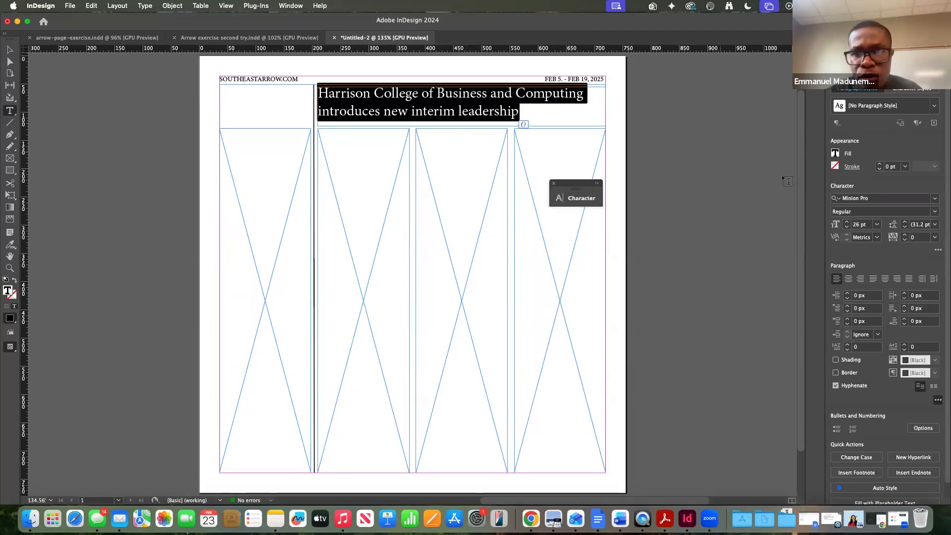
{"action": "left_click", "coordinate": [935, 198]}
{"action": "scroll", "coordinate": [829, 440], "scroll_direction": "down", "scroll_amount": 5}
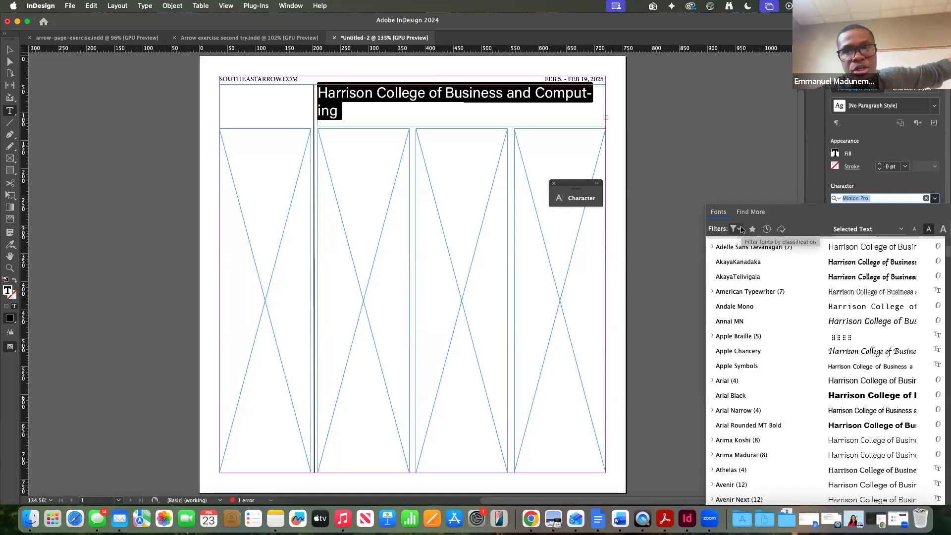
{"action": "left_click", "coordinate": [740, 229]}
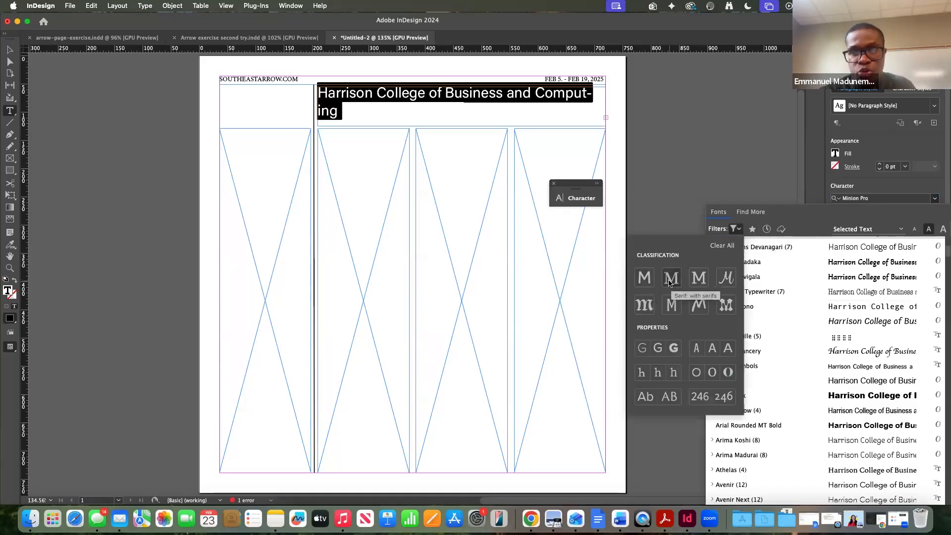
{"action": "left_click", "coordinate": [673, 347]}
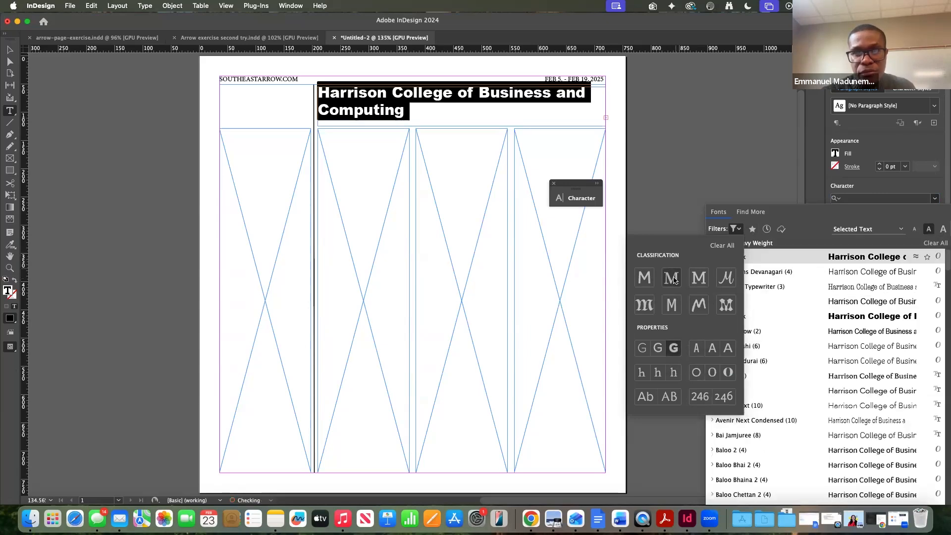
{"action": "left_click", "coordinate": [671, 277]}
{"action": "left_click", "coordinate": [842, 286]}
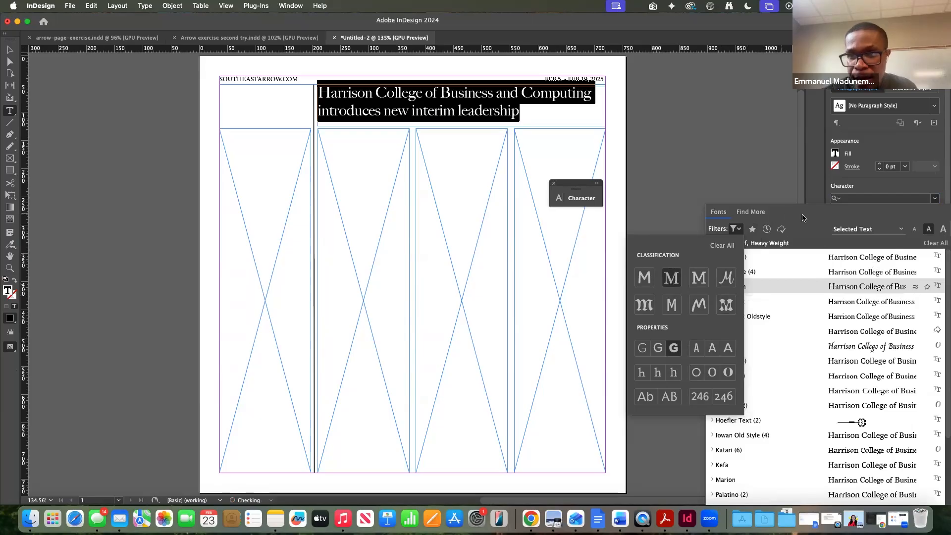
{"action": "scroll", "coordinate": [806, 367], "scroll_direction": "down", "scroll_amount": 3}
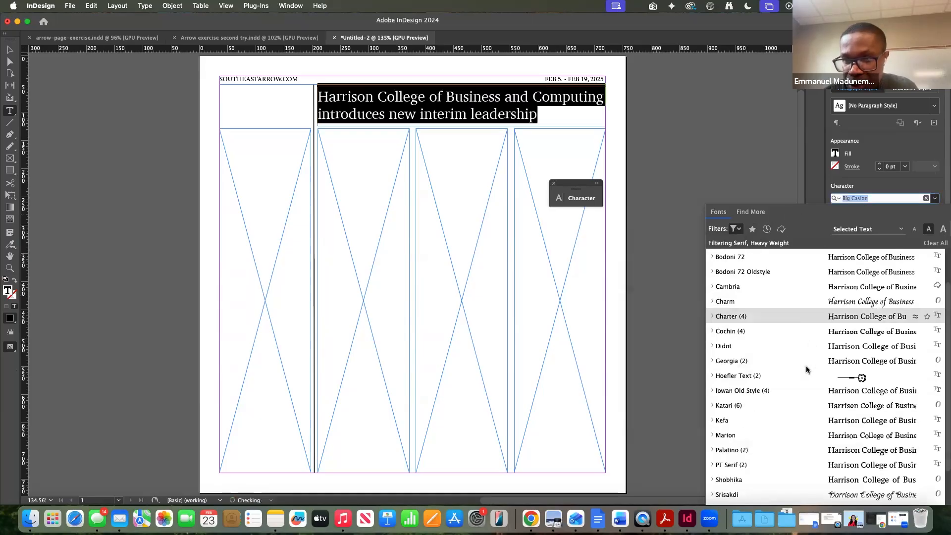
{"action": "left_click", "coordinate": [821, 435]}
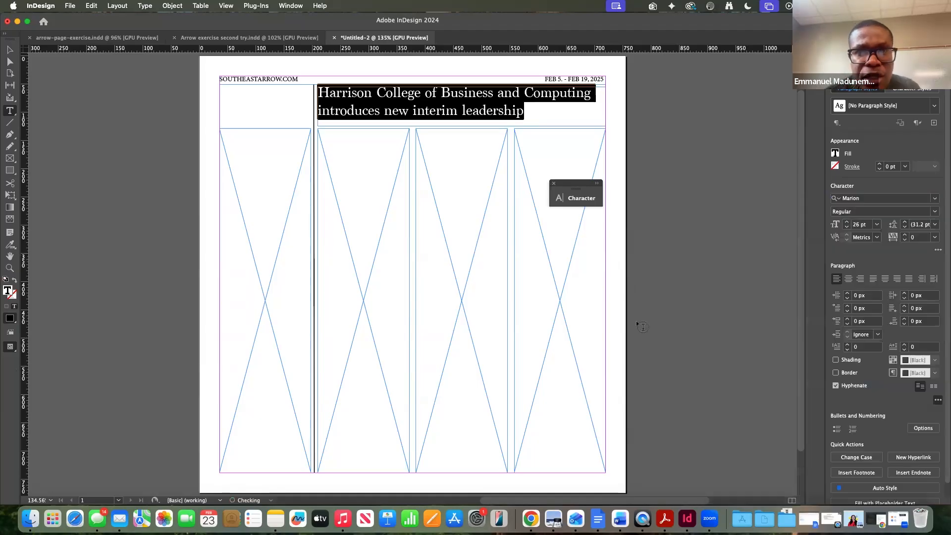
Make the headline Bold at 25 pt and compare it with the headline in the reference PDF
{"action": "left_click", "coordinate": [886, 211]}
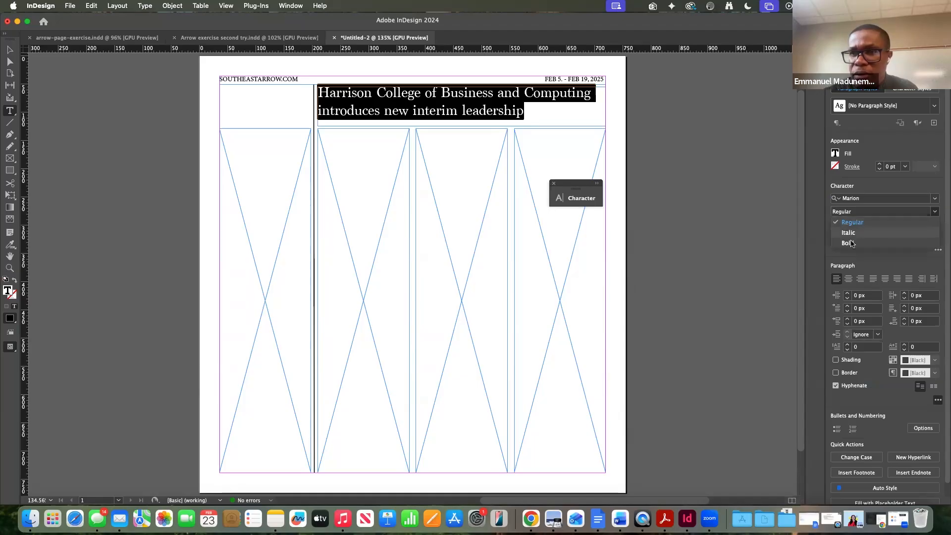
{"action": "left_click", "coordinate": [851, 242]}
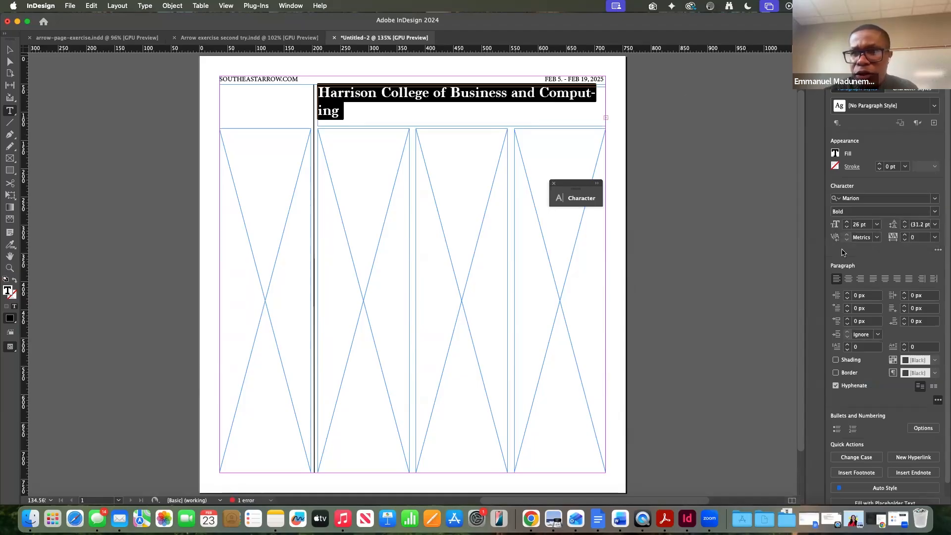
{"action": "left_click", "coordinate": [846, 227]}
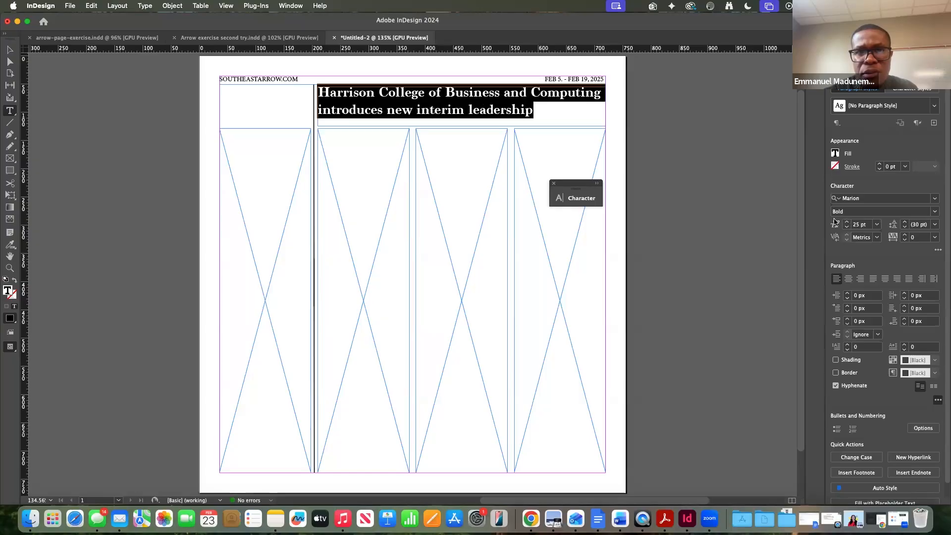
{"action": "key", "text": "ctrl+Right"}
{"action": "key", "text": "ctrl+Left"}
{"action": "key", "text": "ctrl+Right"}
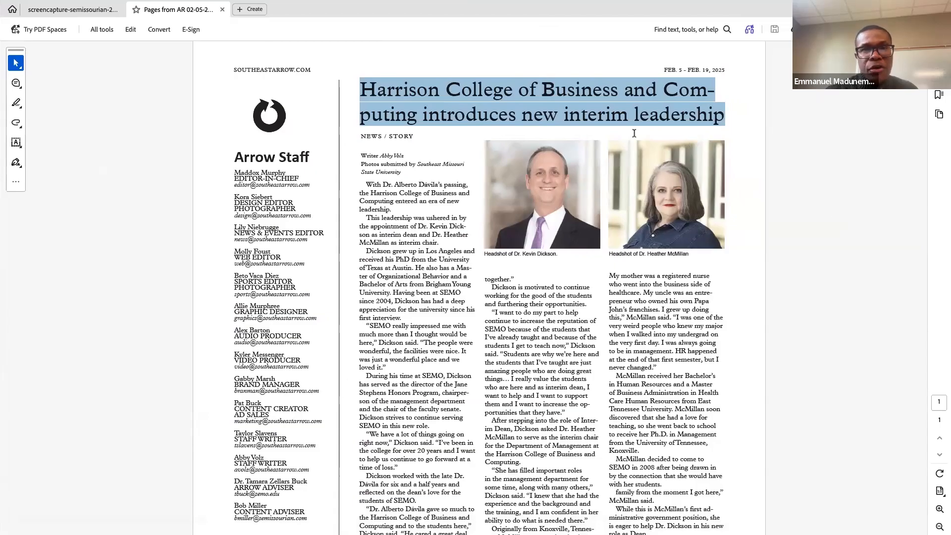
Compare the page's headline with the headline lettering in the reference PDF
{"action": "left_click", "coordinate": [580, 115]}
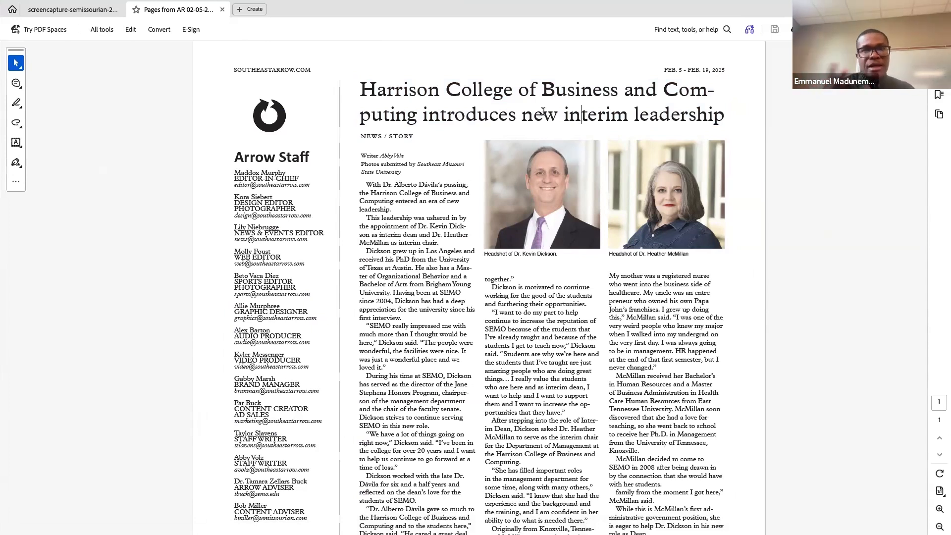
{"action": "key", "text": "ctrl+Left"}
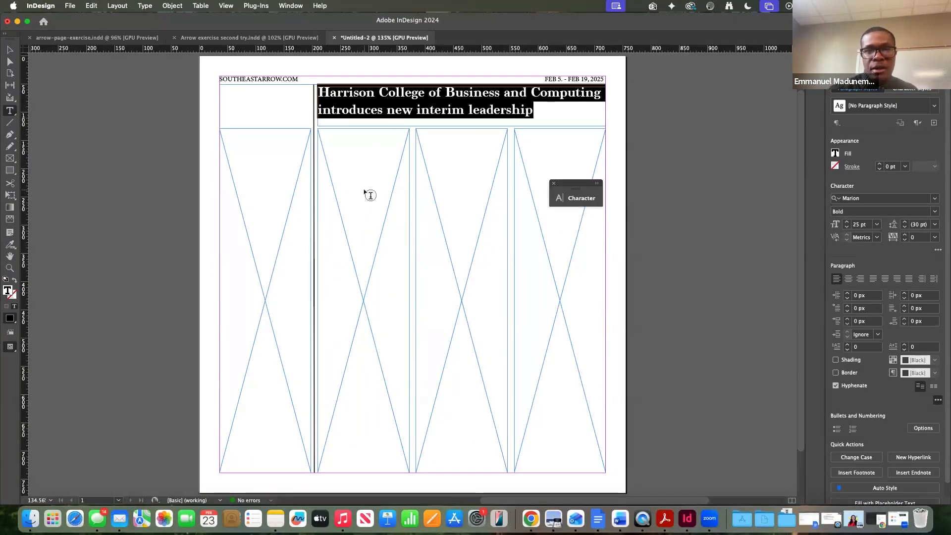
{"action": "key", "text": "ctrl+Right"}
{"action": "key", "text": "ctrl+Left"}
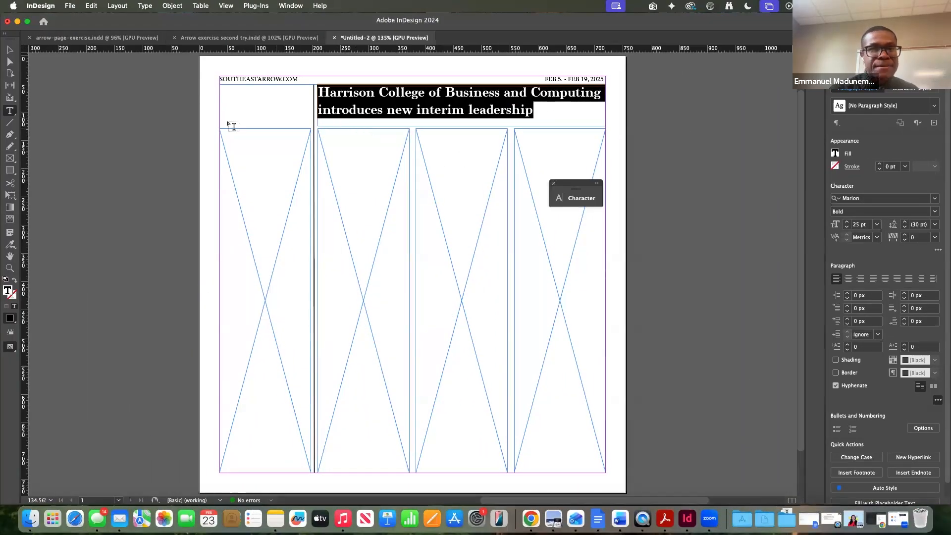
{"action": "left_click", "coordinate": [10, 50]}
{"action": "key", "text": "ctrl+Right"}
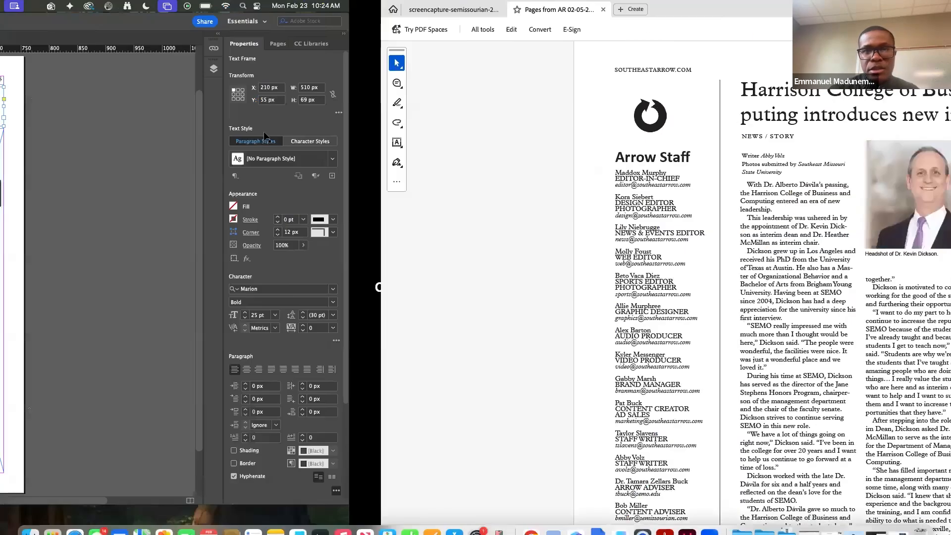
{"action": "key", "text": "ctrl+Left"}
Change the whole headline's font to Charter Bold and set its size to 24 pt
{"action": "double_click", "coordinate": [364, 105]}
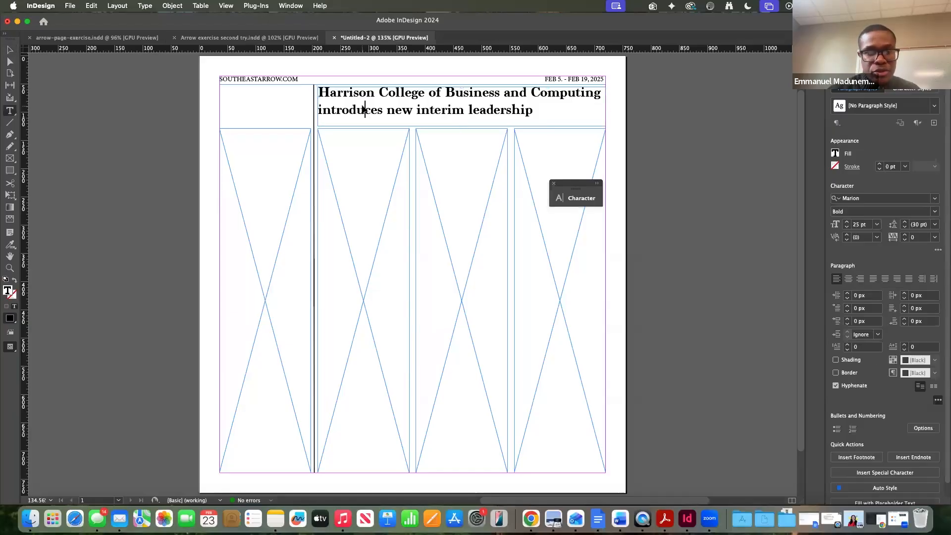
{"action": "key", "text": "super+a"}
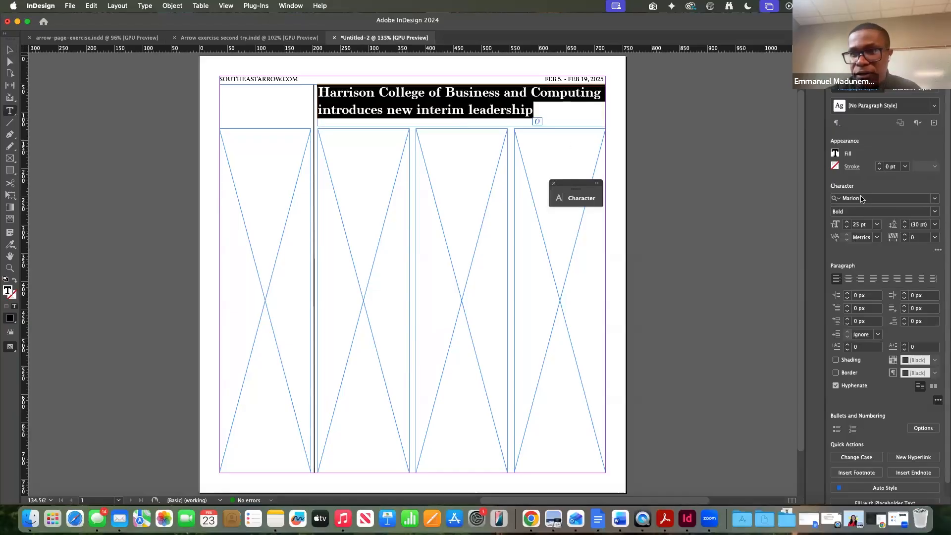
{"action": "left_click", "coordinate": [861, 198]}
{"action": "left_click", "coordinate": [935, 198]}
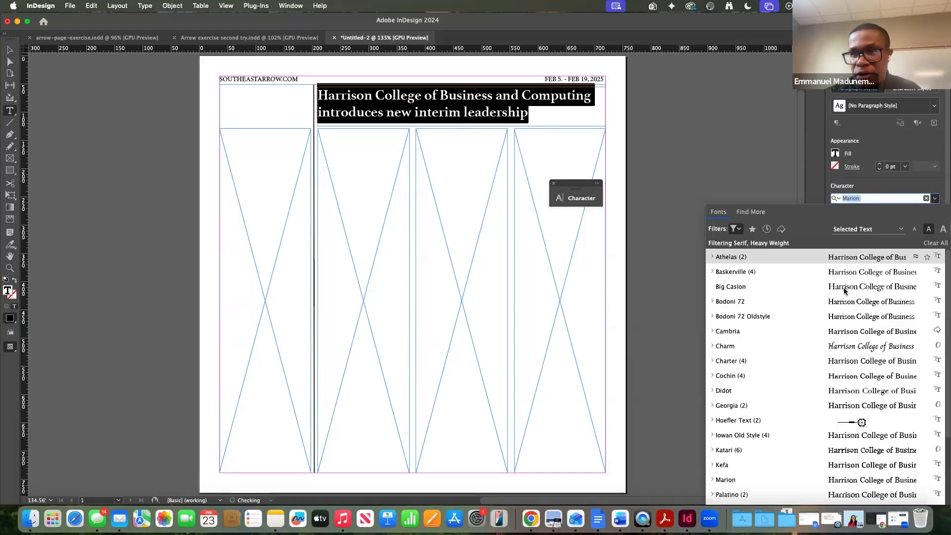
{"action": "left_click", "coordinate": [842, 359]}
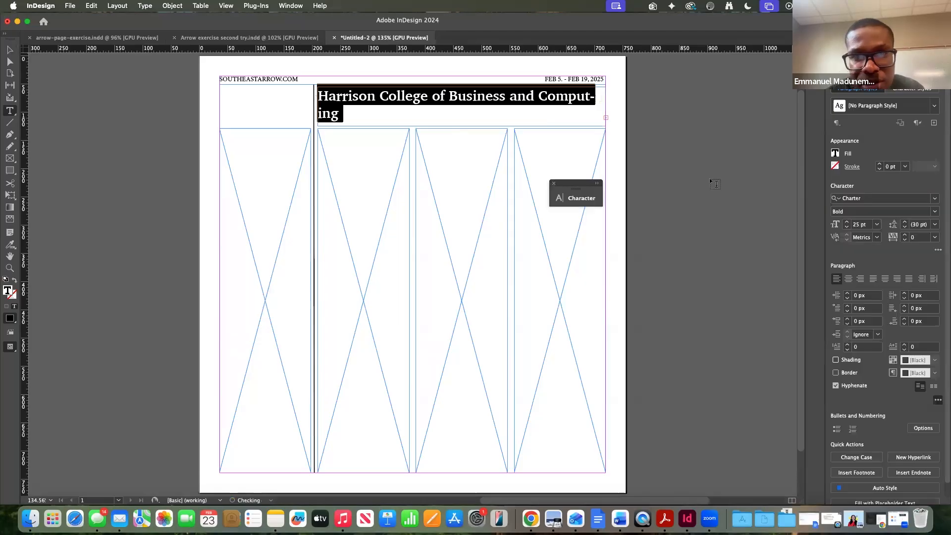
{"action": "left_click", "coordinate": [846, 228]}
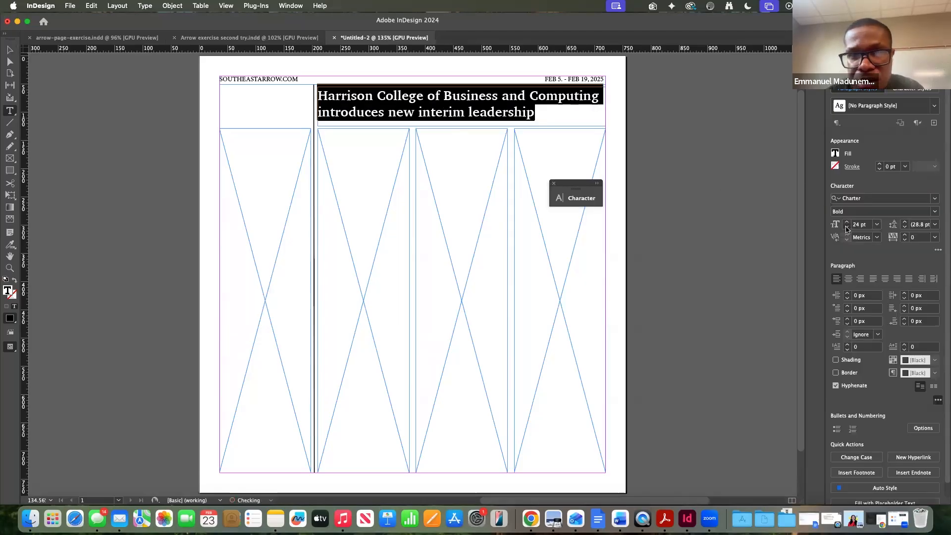
{"action": "left_click", "coordinate": [453, 122]}
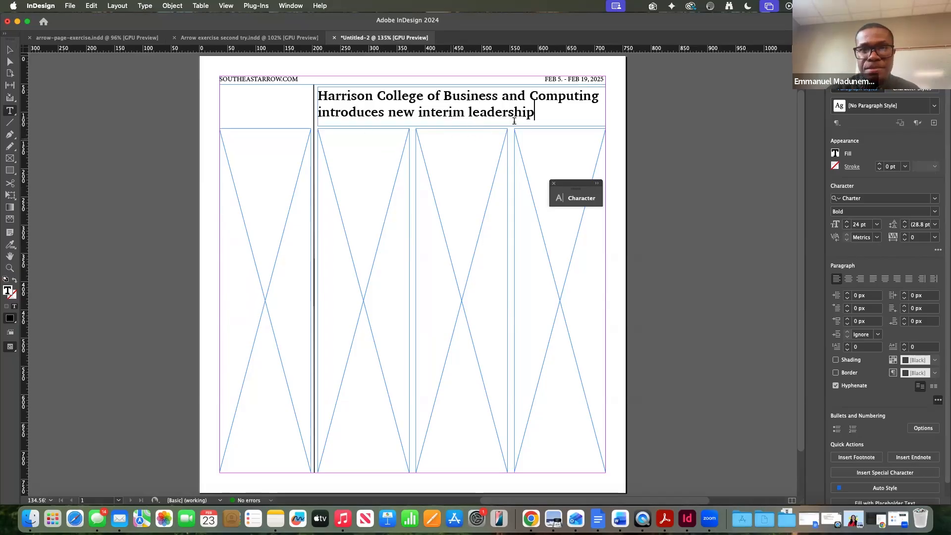
Copy the "NEWS / STORY" label with the writer and photo credits from the reference PDF and switch back to InDesign
{"action": "key", "text": "ctrl+Right"}
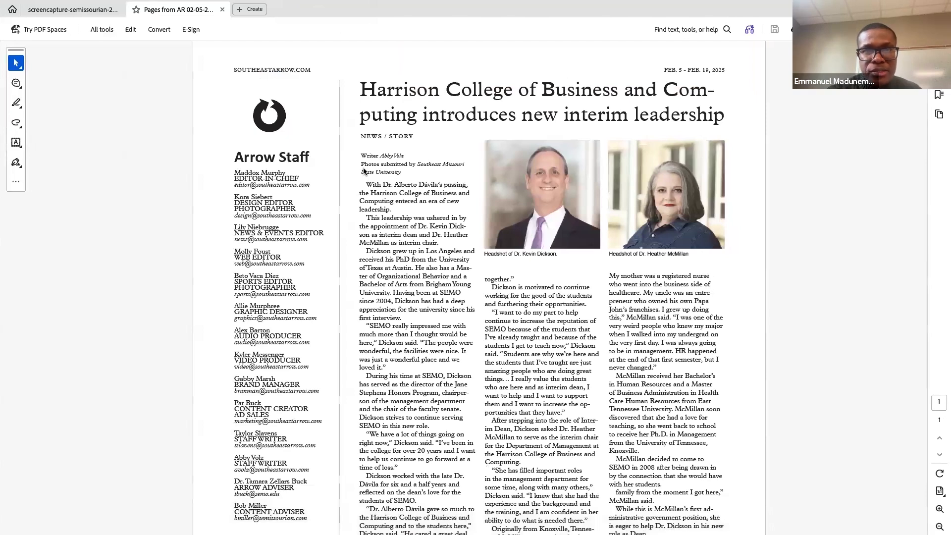
{"action": "left_click_drag", "start_coordinate": [360, 135], "coordinate": [404, 172]}
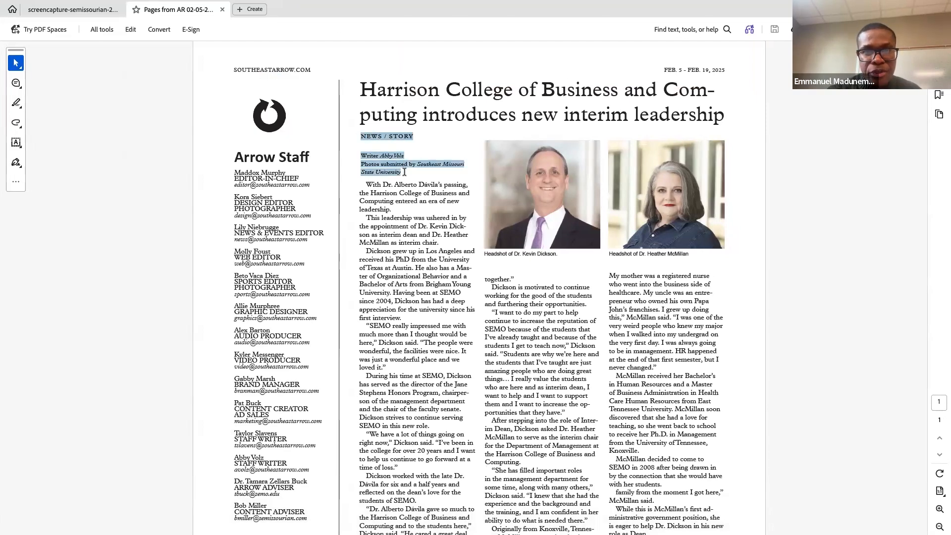
{"action": "key", "text": "super+c"}
{"action": "key", "text": "super+Tab"}
{"action": "key", "text": "super+Tab"}
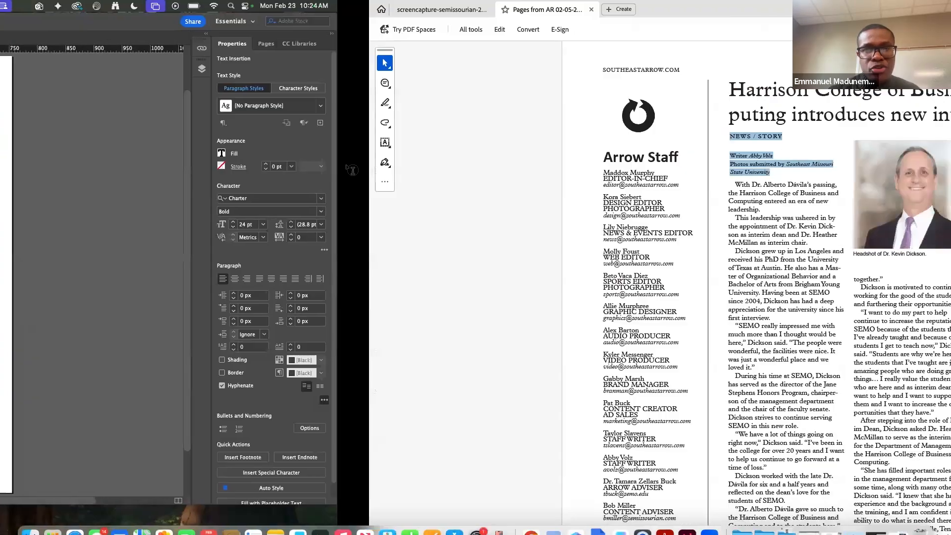
{"action": "key", "text": "super+Tab"}
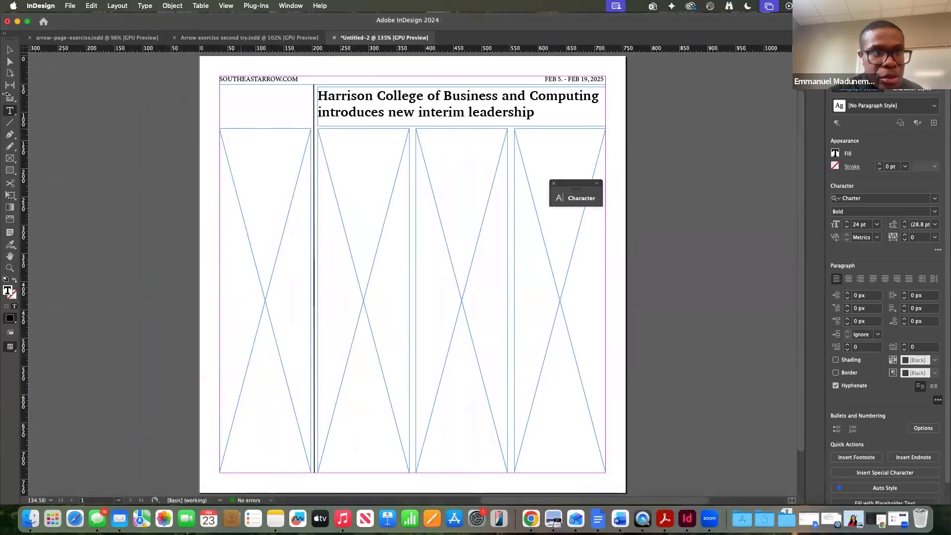
Draw a rectangle about 74 px tall across the top of the second column and turn it into a text frame
{"action": "left_click", "coordinate": [10, 170]}
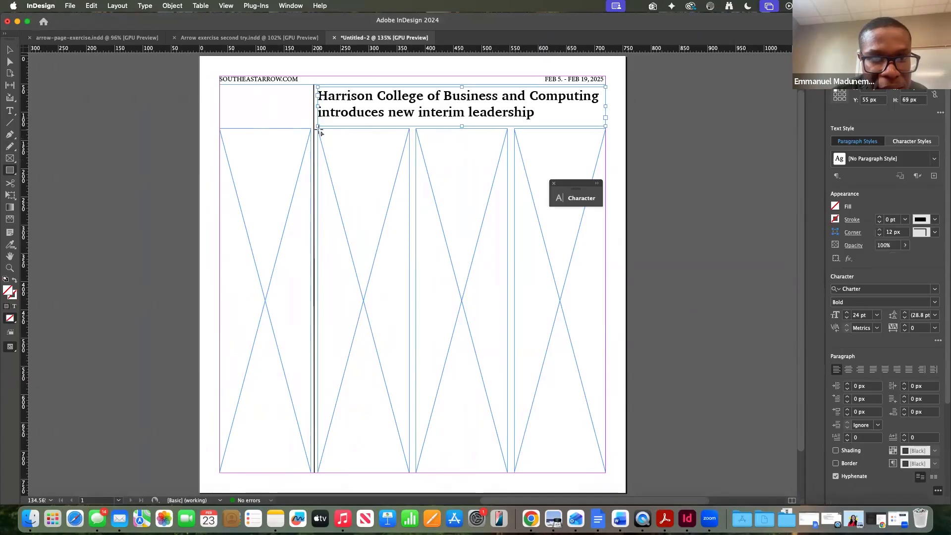
{"action": "scroll", "coordinate": [319, 132], "scroll_direction": "up", "scroll_amount": 2}
{"action": "left_click_drag", "start_coordinate": [318, 130], "coordinate": [429, 180]}
{"action": "left_click", "coordinate": [10, 112]}
{"action": "left_click", "coordinate": [324, 140]}
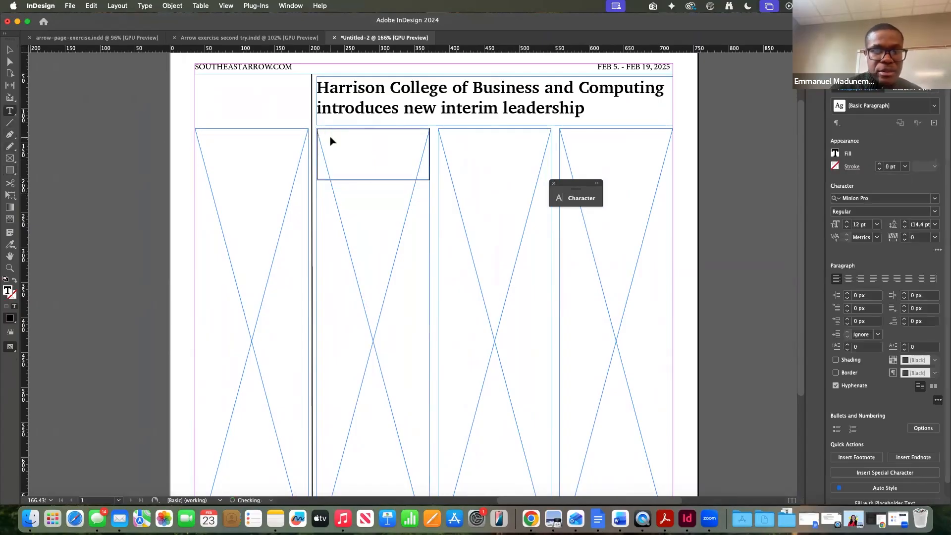
Paste the copied label and credits into the new frame, adding a blank line below "NEWS / STORY"
{"action": "key", "text": "super+v"}
{"action": "left_click", "coordinate": [372, 133]}
{"action": "key", "text": "Return"}
{"action": "left_click", "coordinate": [350, 163]}
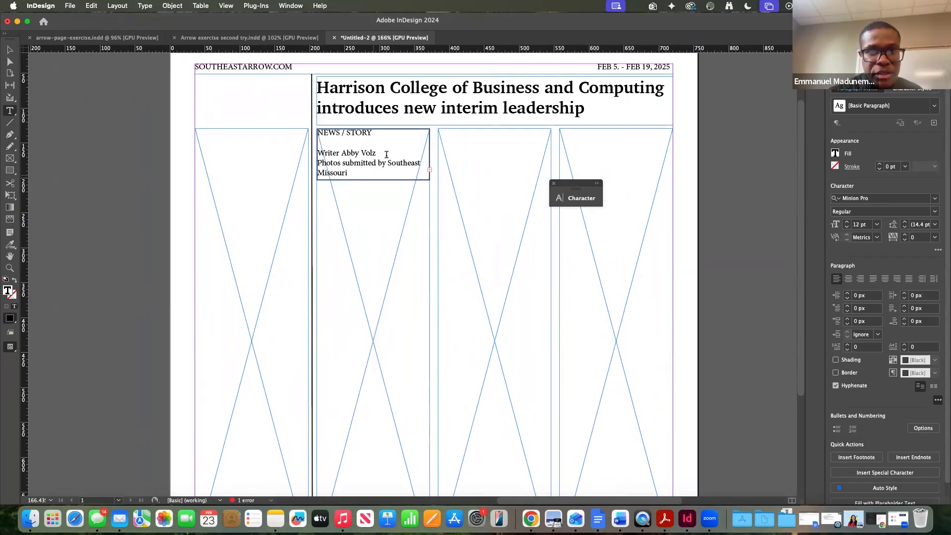
Set all the label and credits text to 9 pt
{"action": "key", "text": "super+a"}
{"action": "left_click", "coordinate": [846, 227]}
{"action": "left_click", "coordinate": [847, 226]}
{"action": "left_click", "coordinate": [846, 226]}
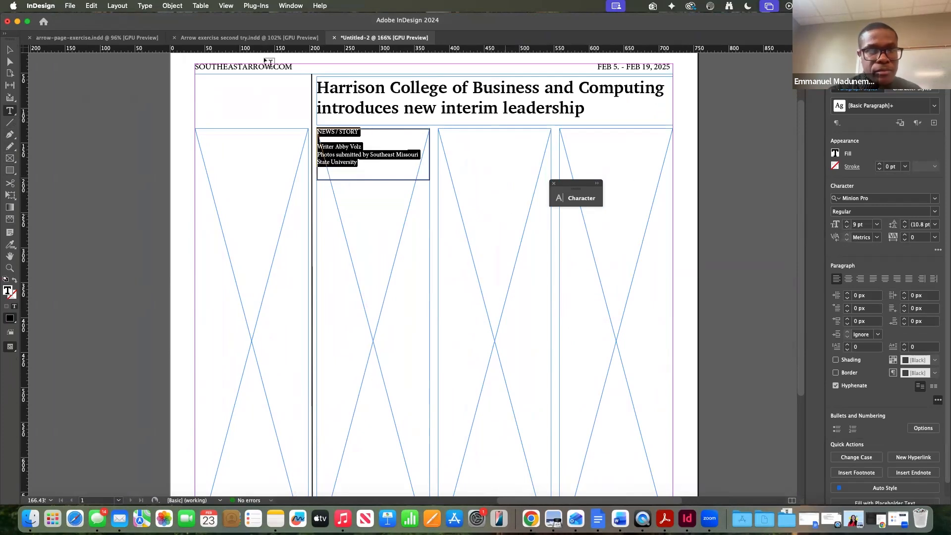
Preview the page without guides and remove the credits frame's outline by setting its stroke to 0 pt
{"action": "left_click", "coordinate": [9, 49]}
{"action": "left_click", "coordinate": [183, 127]}
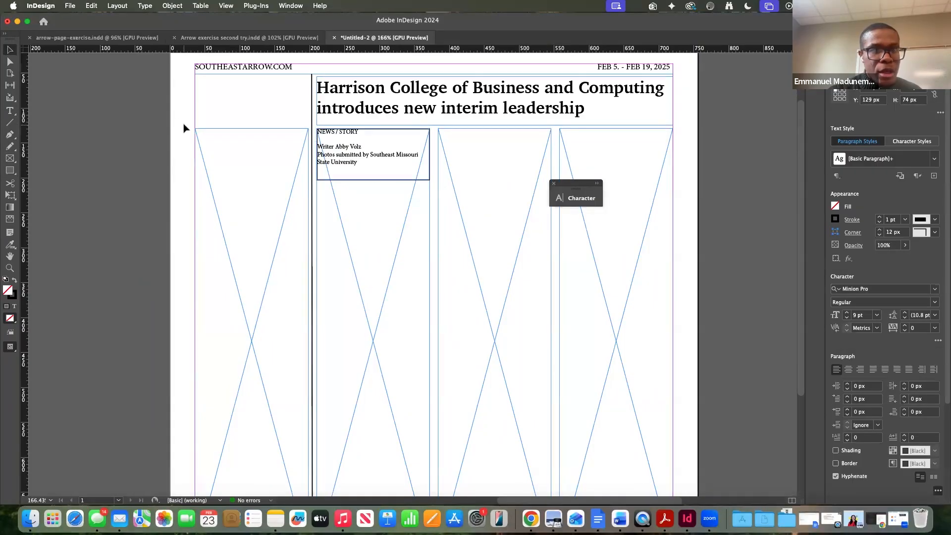
{"action": "key", "text": "w"}
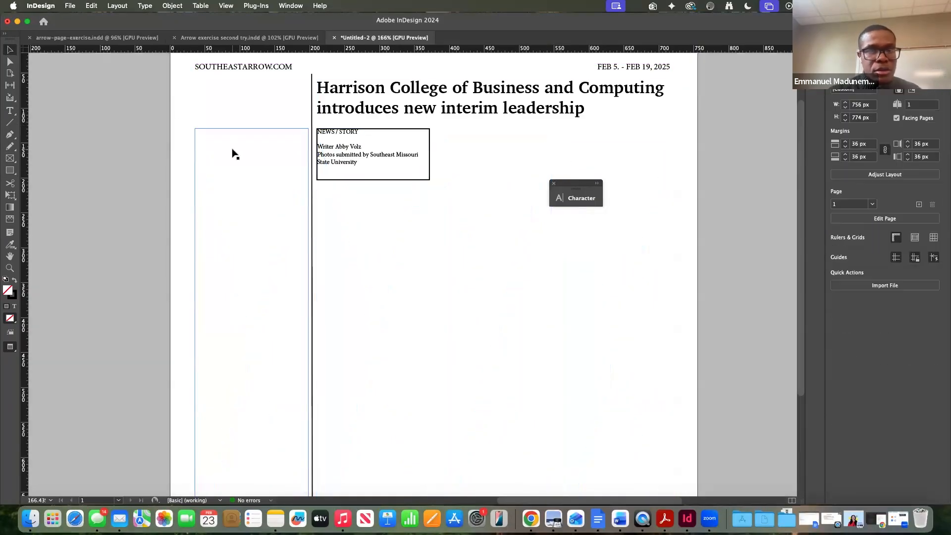
{"action": "key", "text": "w"}
{"action": "left_click", "coordinate": [335, 169]}
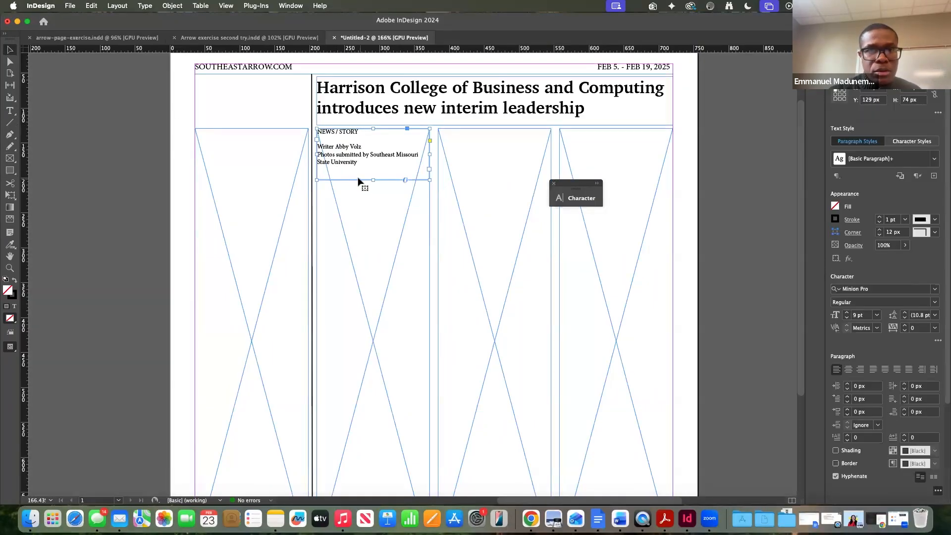
{"action": "left_click", "coordinate": [261, 110]}
{"action": "left_click", "coordinate": [405, 183]}
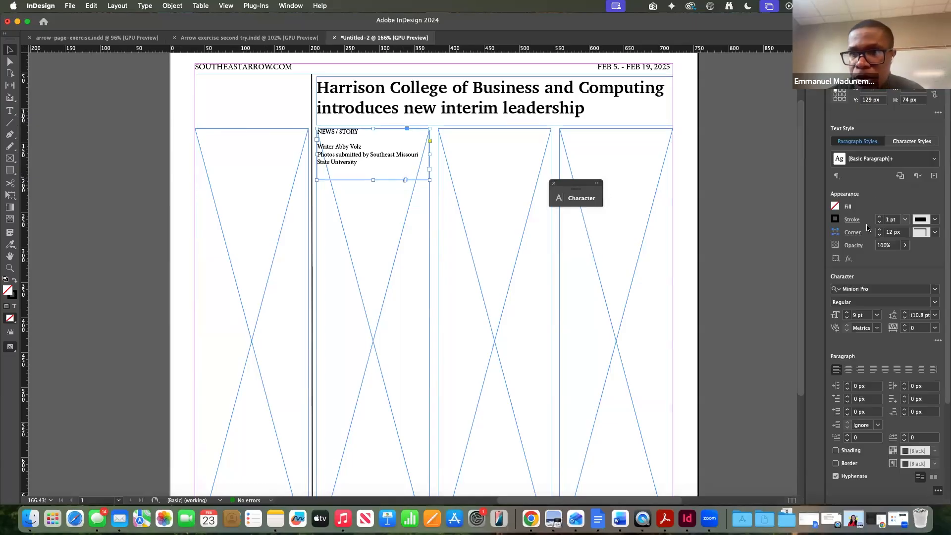
{"action": "left_click", "coordinate": [880, 223]}
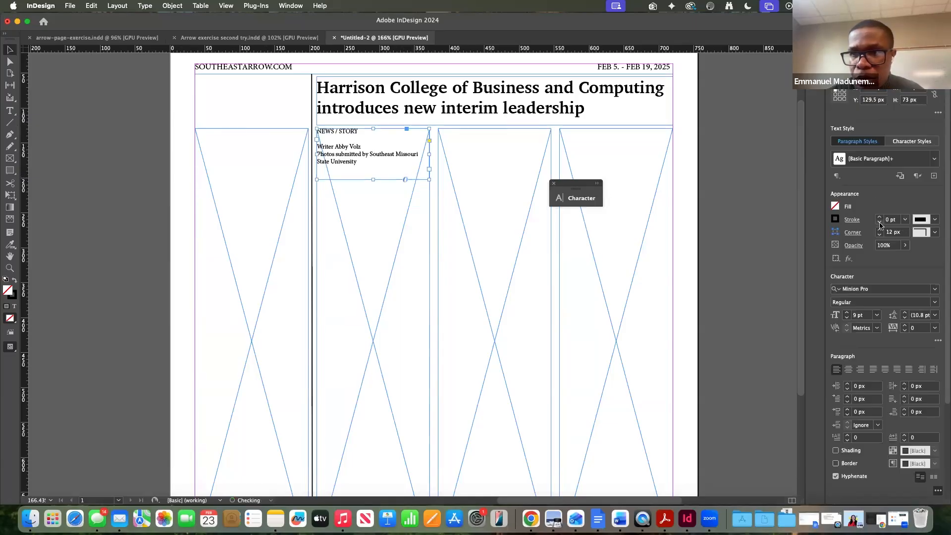
Preview the page without guides to check the borderless credits frame, and return to the normal view
{"action": "key", "text": "w"}
{"action": "left_click", "coordinate": [251, 165]}
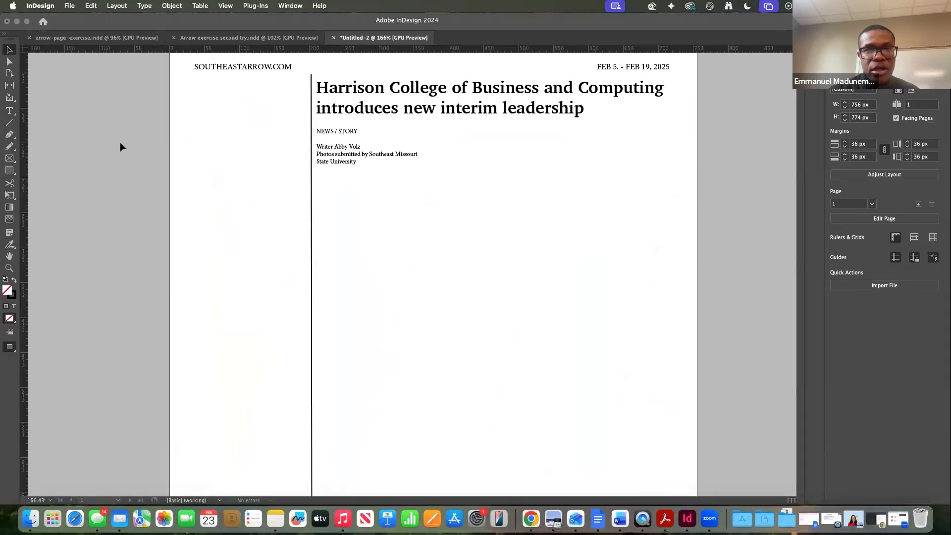
{"action": "left_click", "coordinate": [120, 142]}
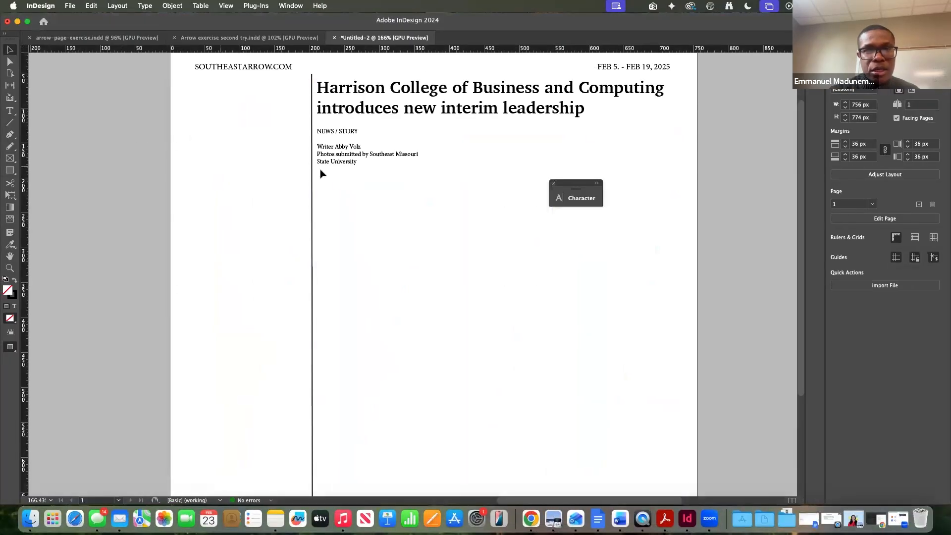
{"action": "double_click", "coordinate": [326, 162]}
{"action": "key", "text": "BackSpace"}
{"action": "type", "text": "W"}
{"action": "key", "text": "BackSpace"}
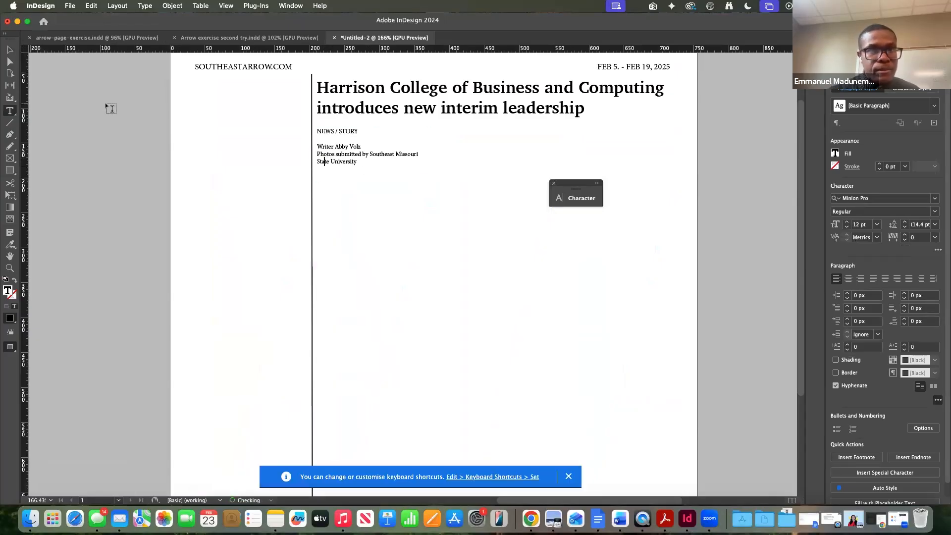
{"action": "left_click", "coordinate": [112, 107]}
{"action": "key", "text": "w"}
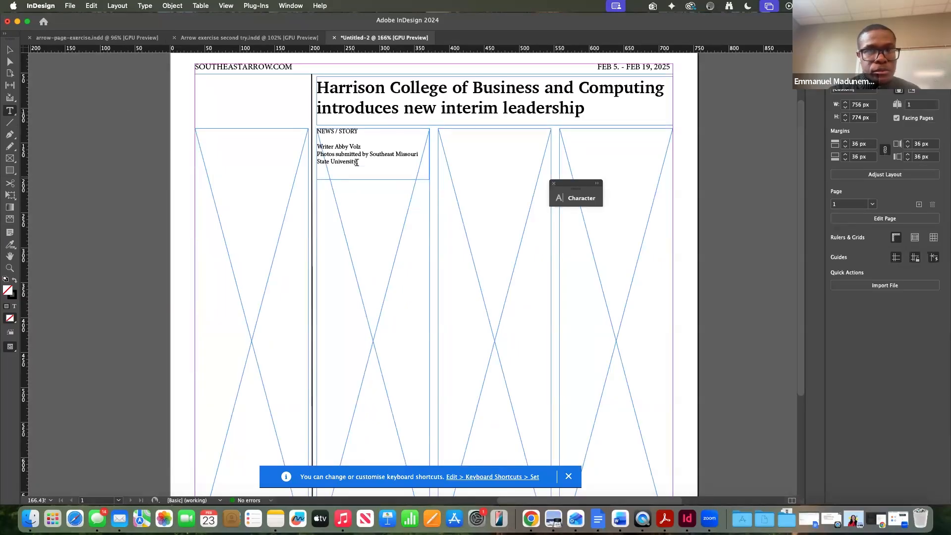
Try to italicize the photo credit, closing the spelling check and looking through the styles available for Minion Pro
{"action": "left_click_drag", "start_coordinate": [357, 162], "coordinate": [326, 155]}
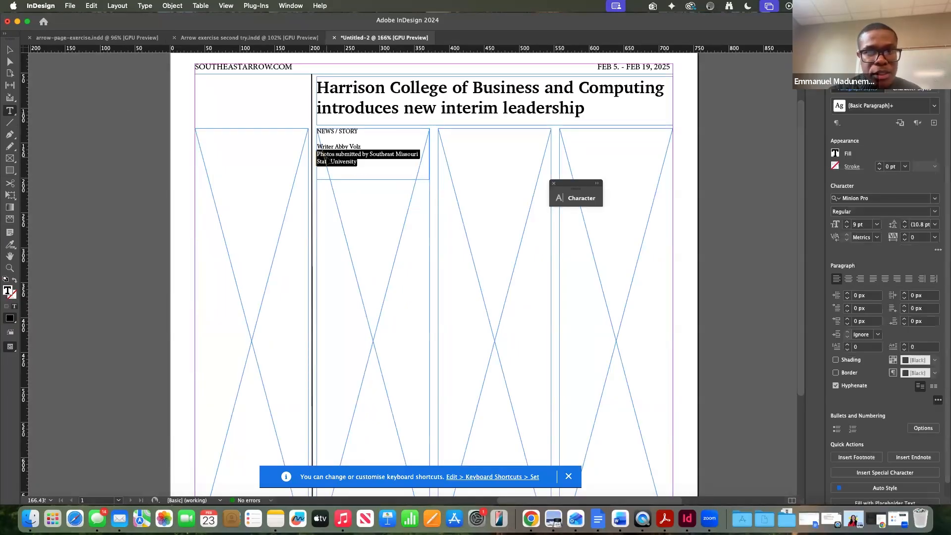
{"action": "key", "text": "super+i"}
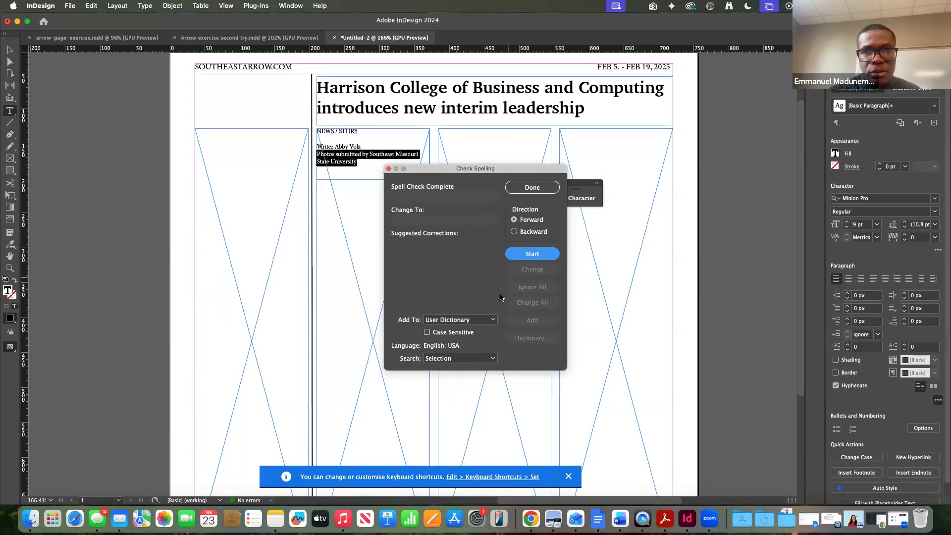
{"action": "left_click", "coordinate": [531, 188]}
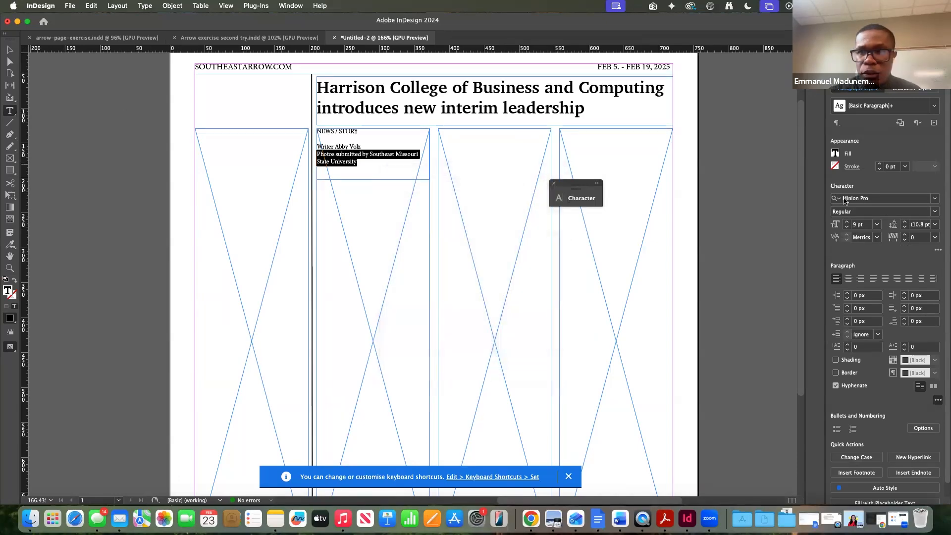
{"action": "left_click", "coordinate": [935, 212]}
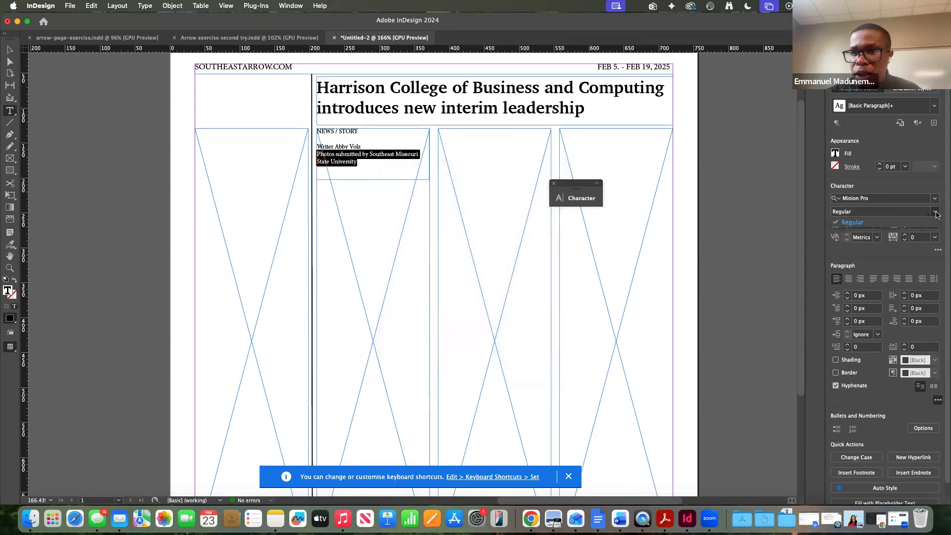
{"action": "left_click", "coordinate": [922, 211]}
{"action": "key", "text": "ctrl+Right"}
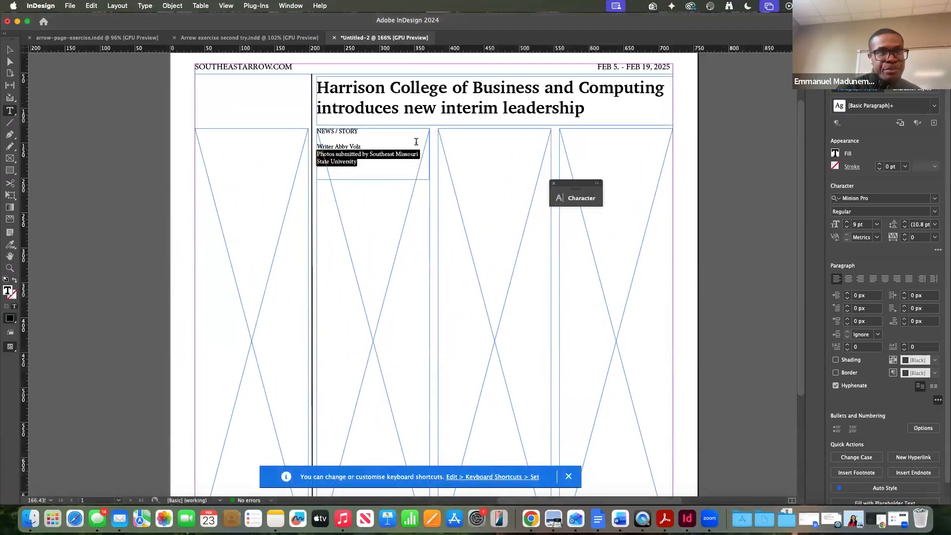
Shorten the credits frame from its lower edge to about 52.5 px tall so it ends just below the text
{"action": "left_click", "coordinate": [9, 51]}
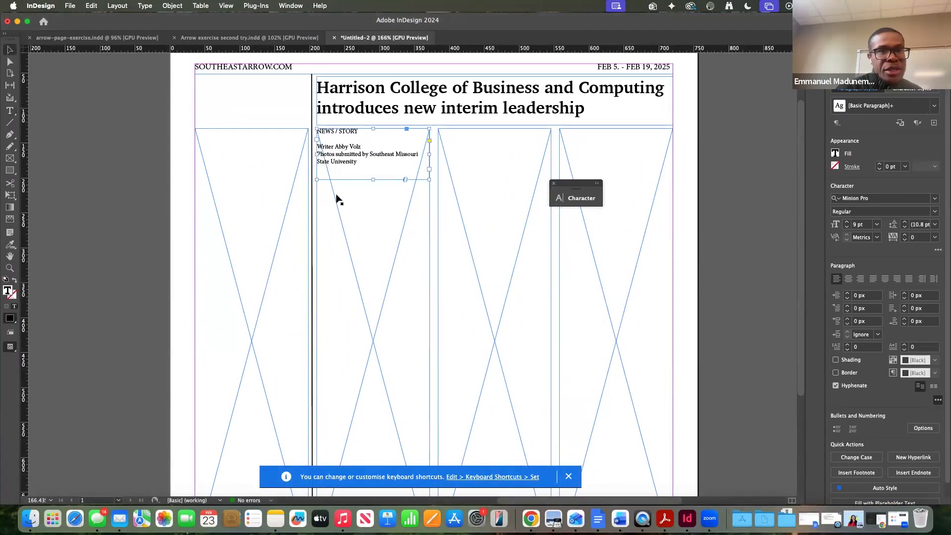
{"action": "left_click", "coordinate": [373, 179]}
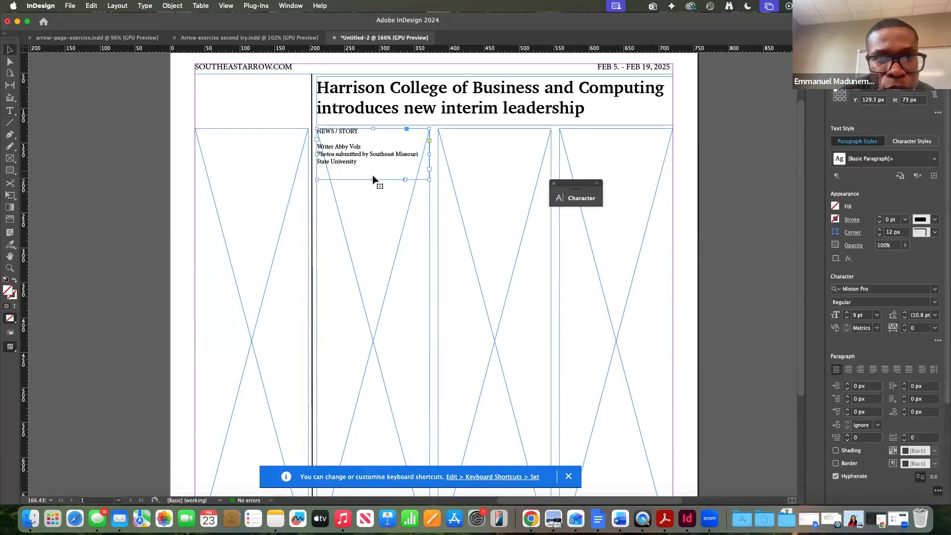
{"action": "left_click_drag", "start_coordinate": [372, 180], "coordinate": [372, 165]}
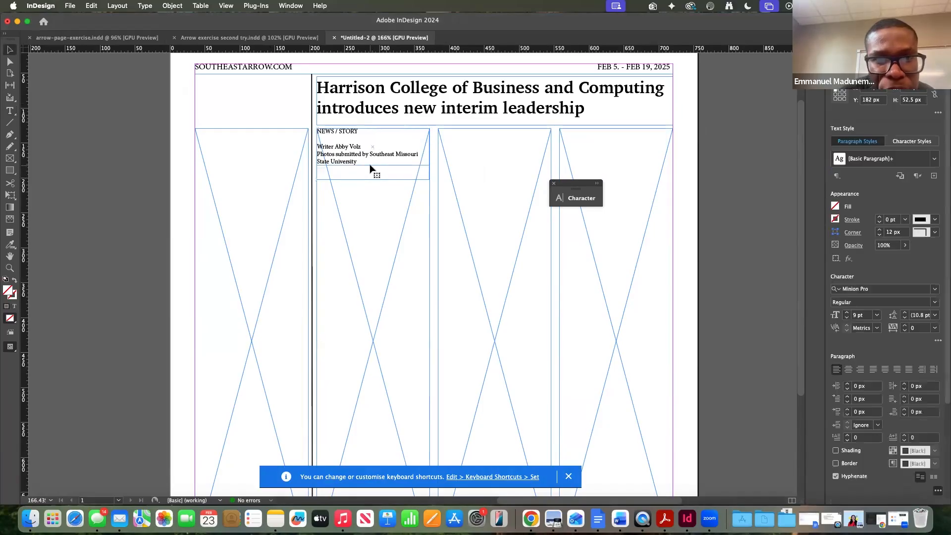
Lower the top edge of the column frame beneath the credits to Y 182 px, making it 556 px tall
{"action": "left_click", "coordinate": [376, 198]}
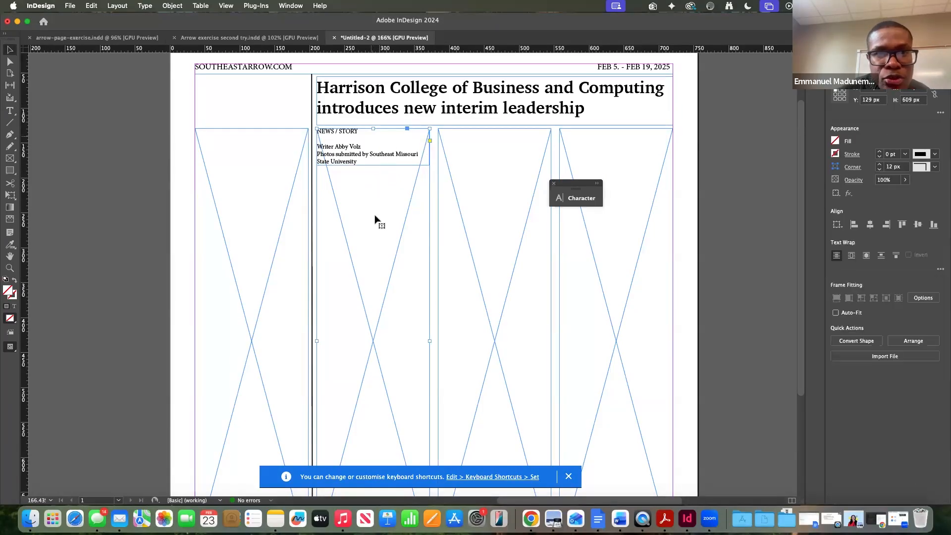
{"action": "left_click_drag", "start_coordinate": [372, 129], "coordinate": [371, 165]}
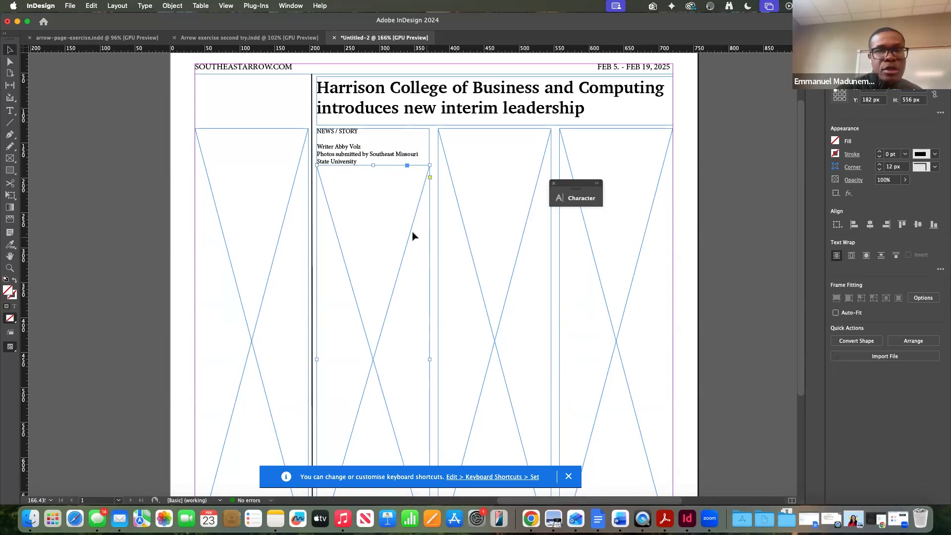
Switch to the exercise 1 folder in Finder and open the story's .url link file in the browser
{"action": "key", "text": "ctrl+Right"}
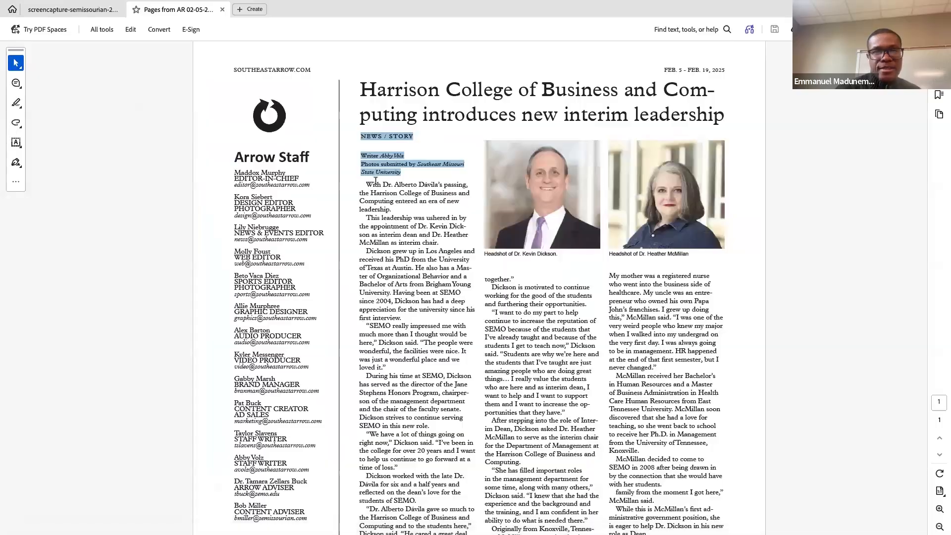
{"action": "key", "text": "ctrl+Right"}
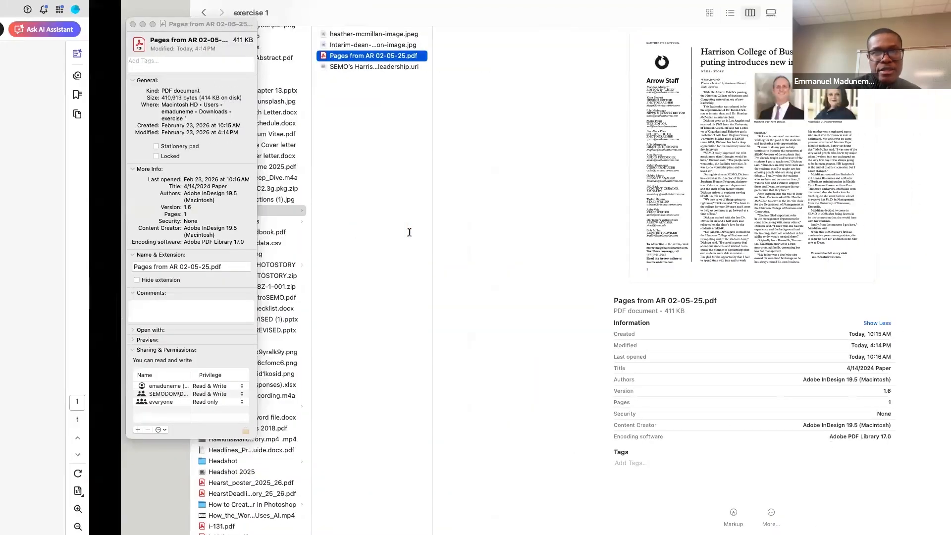
{"action": "key", "text": "ctrl+Left"}
{"action": "key", "text": "ctrl+Right"}
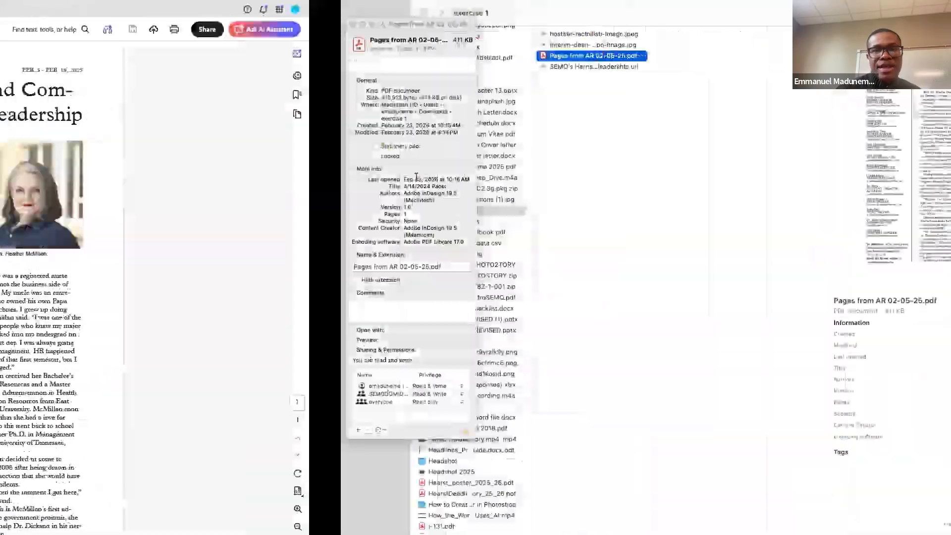
{"action": "double_click", "coordinate": [233, 68]}
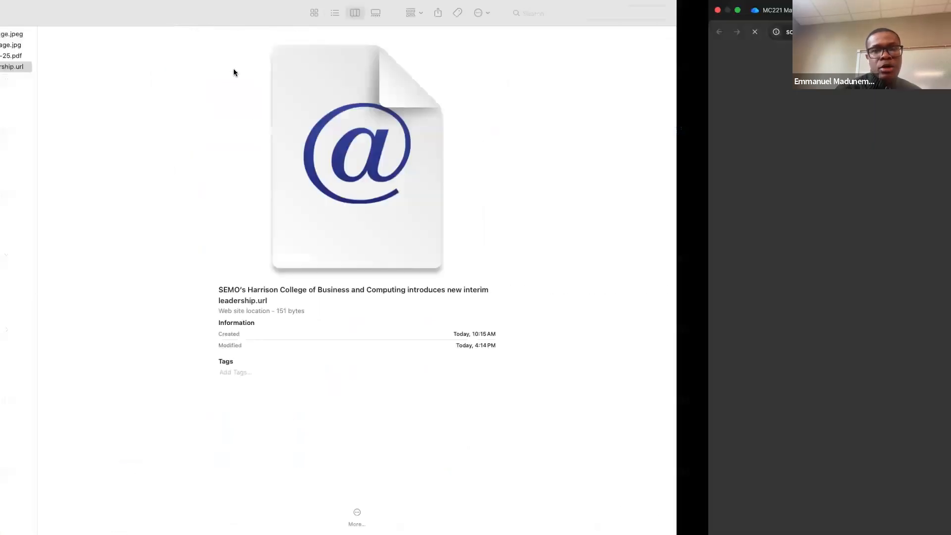
Select and copy the web article's full body text, from the opening paragraph through the closing sentence about the interim appointments
{"action": "scroll", "coordinate": [352, 291], "scroll_direction": "down", "scroll_amount": 8}
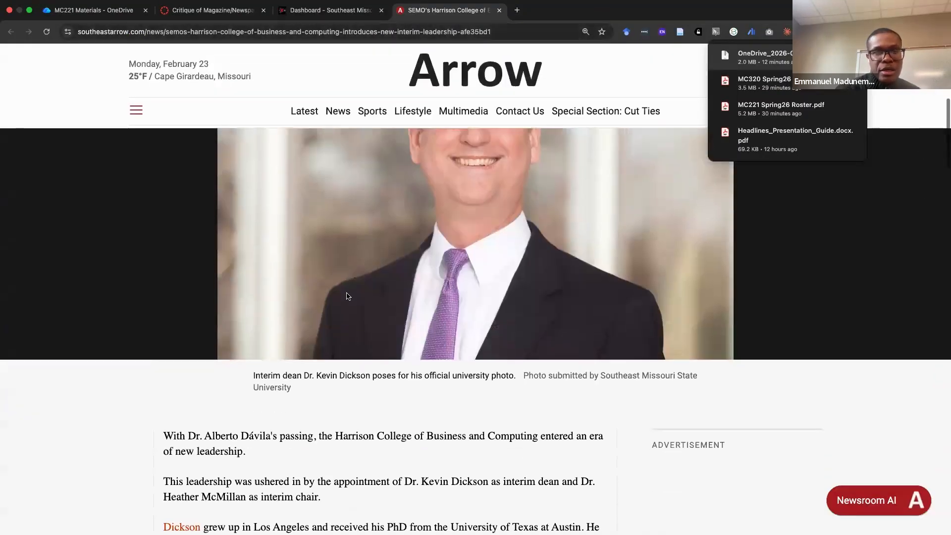
{"action": "left_click_drag", "start_coordinate": [167, 341], "coordinate": [292, 385]}
{"action": "scroll", "coordinate": [292, 385], "scroll_direction": "down", "scroll_amount": 15}
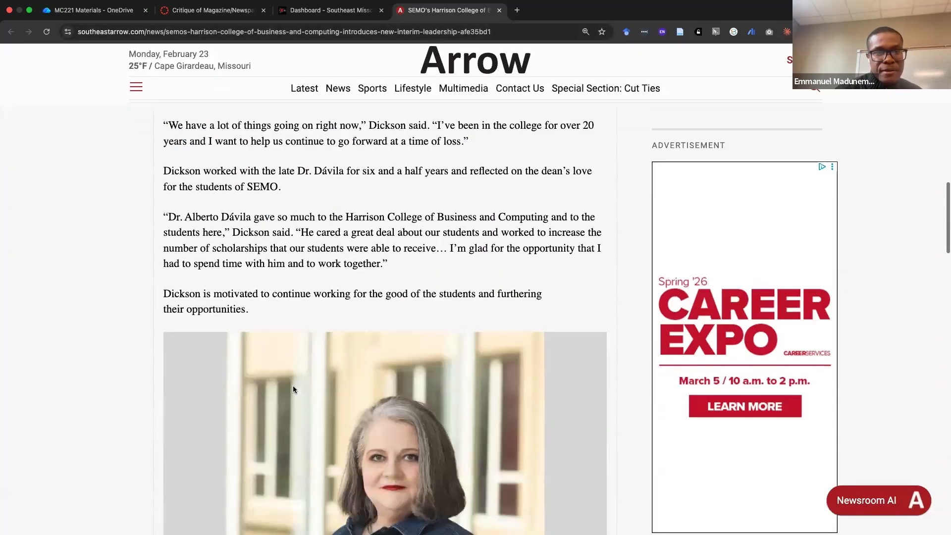
{"action": "scroll", "coordinate": [293, 385], "scroll_direction": "down", "scroll_amount": 8}
{"action": "scroll", "coordinate": [293, 389], "scroll_direction": "up", "scroll_amount": 2}
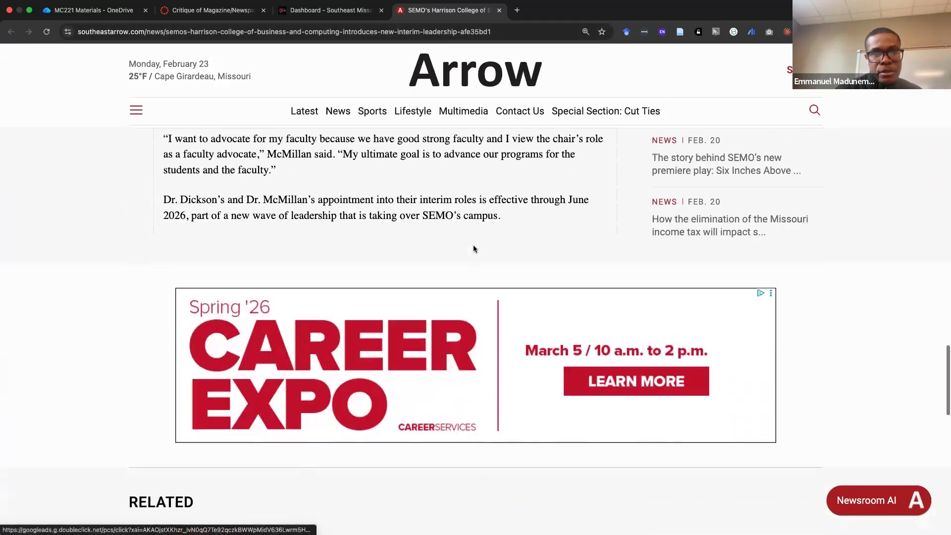
{"action": "left_click", "coordinate": [500, 218], "text": "shift"}
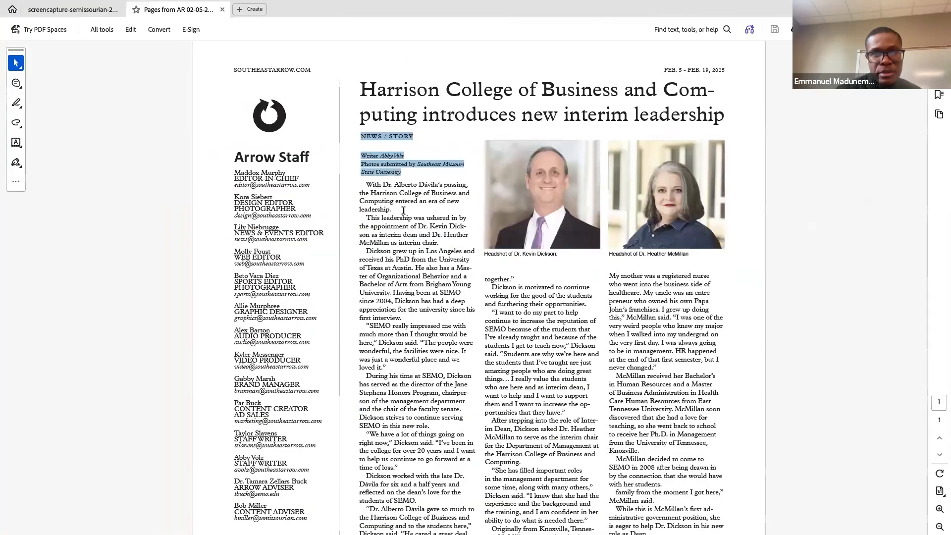
Switch to InDesign and paste the copied story into the column frame directly below the credits
{"action": "key", "text": "ctrl+Left"}
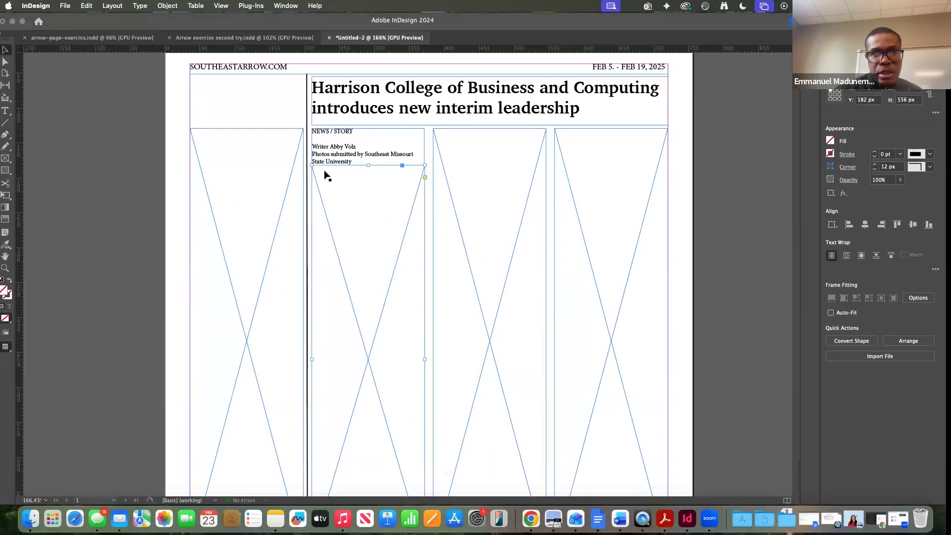
{"action": "left_click", "coordinate": [10, 110]}
{"action": "left_click", "coordinate": [328, 174]}
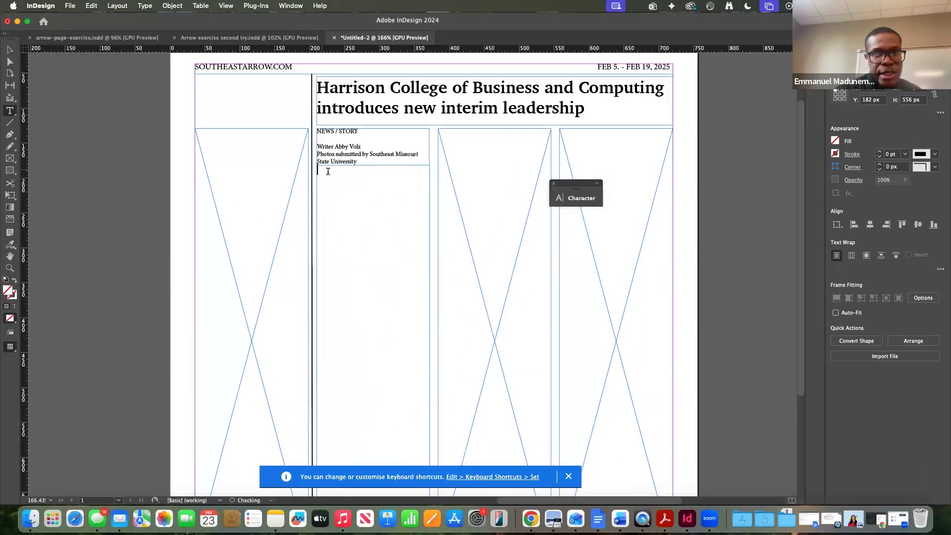
{"action": "key", "text": "super+v"}
Thread the overset story text from the frame below the credits into the adjacent middle column frame
{"action": "scroll", "coordinate": [362, 247], "scroll_direction": "down", "scroll_amount": 5}
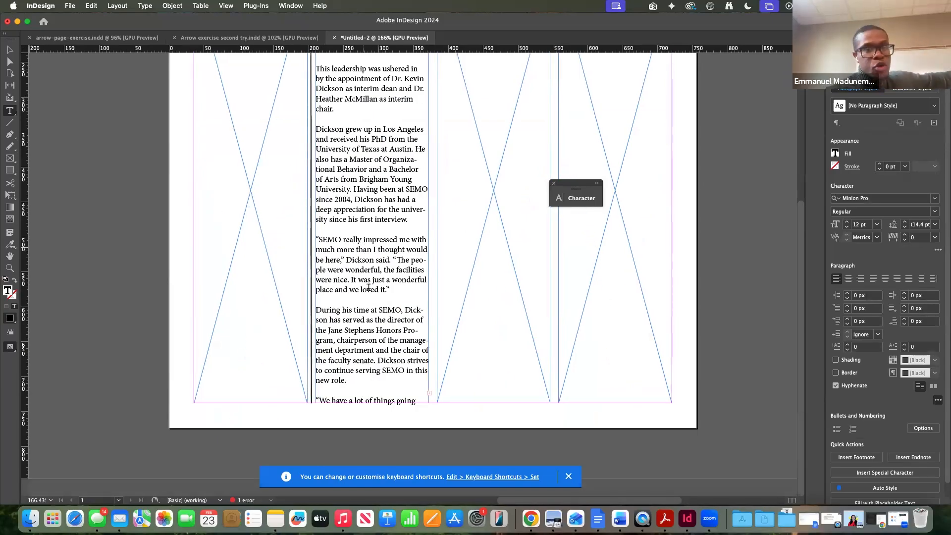
{"action": "left_click", "coordinate": [10, 51]}
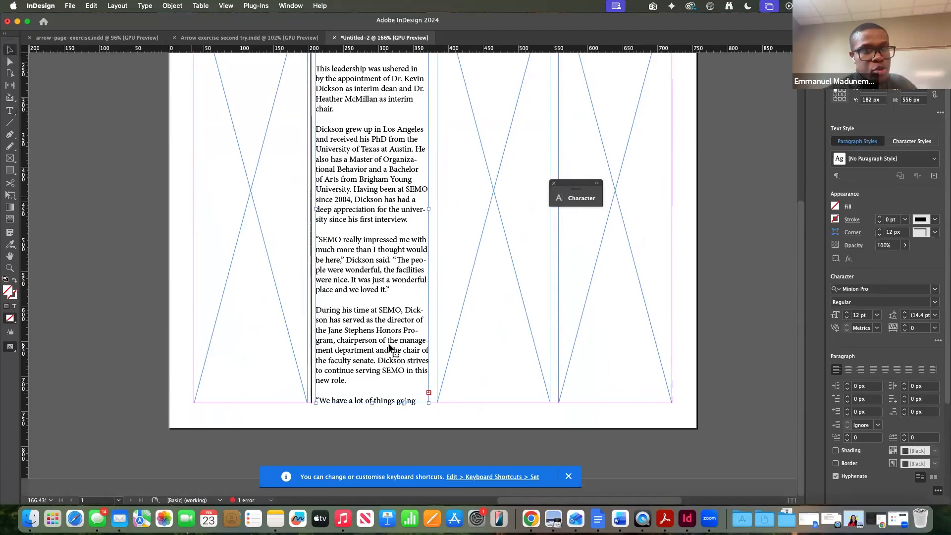
{"action": "left_click", "coordinate": [429, 393]}
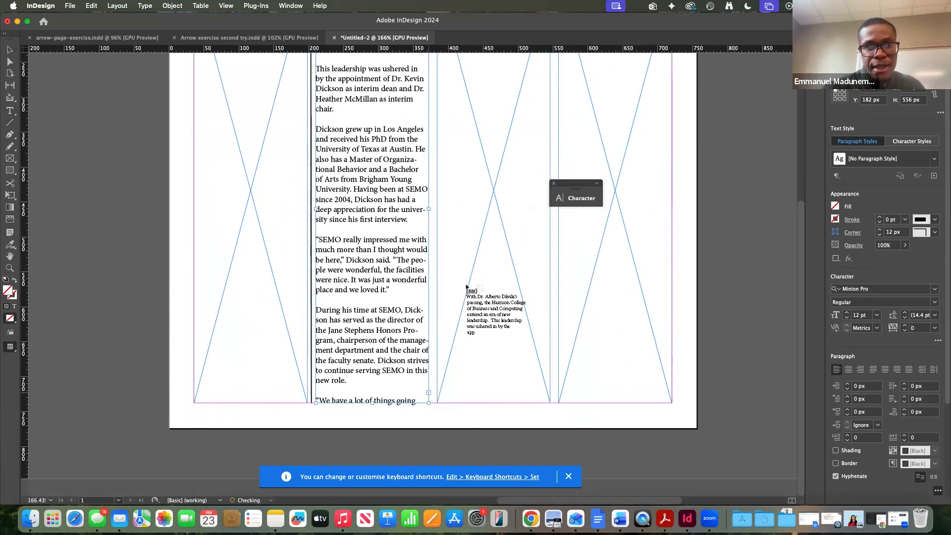
{"action": "scroll", "coordinate": [466, 284], "scroll_direction": "up", "scroll_amount": 5}
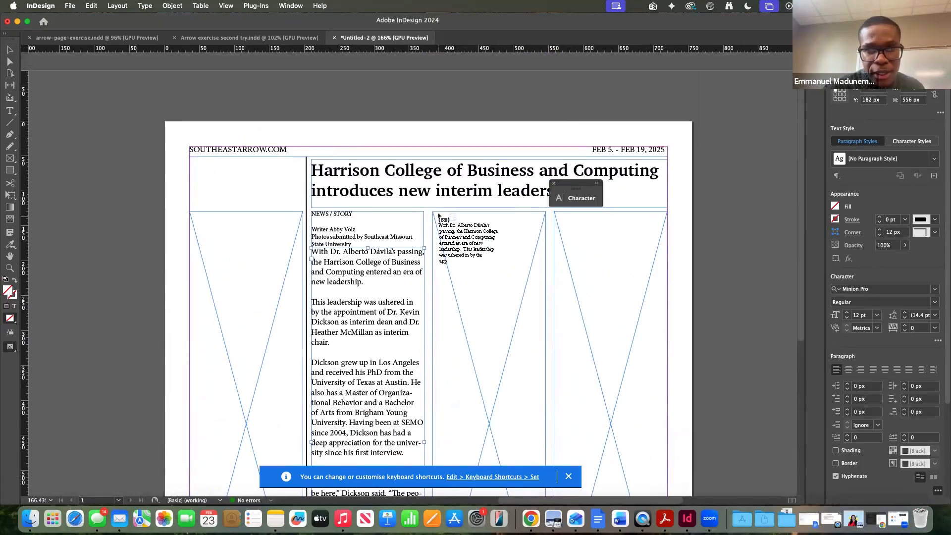
{"action": "left_click", "coordinate": [436, 216]}
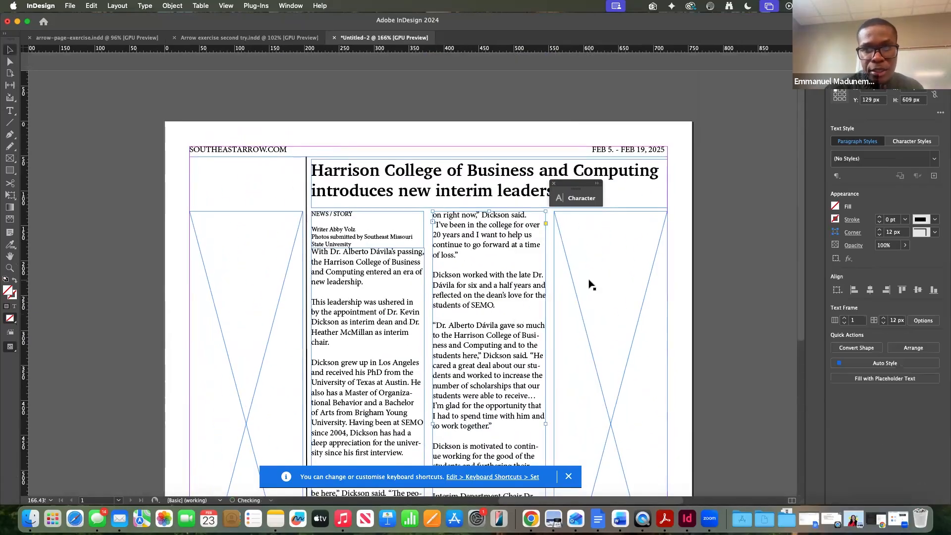
Thread the remaining overset story text from the middle column into the last column frame
{"action": "scroll", "coordinate": [579, 307], "scroll_direction": "down", "scroll_amount": 5}
{"action": "left_click", "coordinate": [543, 394]}
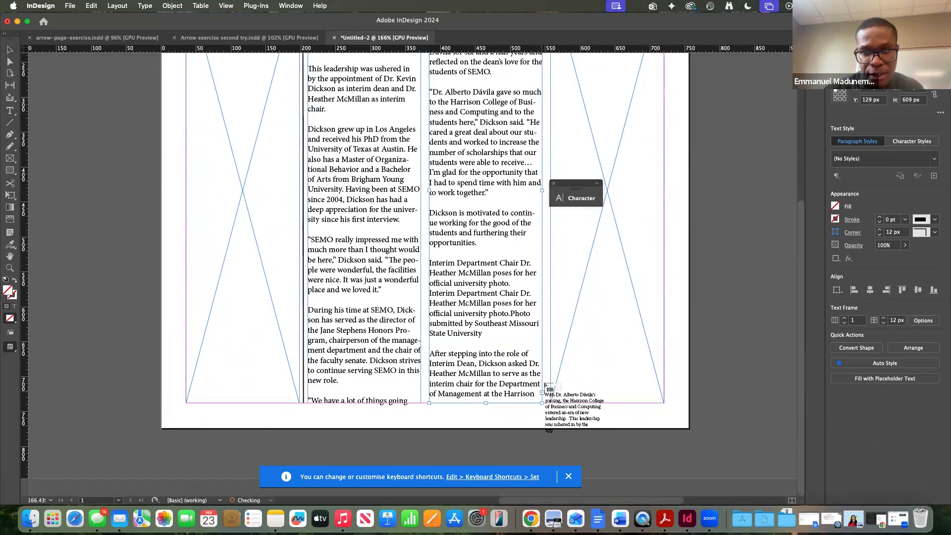
{"action": "scroll", "coordinate": [555, 237], "scroll_direction": "up", "scroll_amount": 5}
{"action": "left_click", "coordinate": [545, 214]}
Select the whole threaded story and reduce its font size to 9 pt
{"action": "scroll", "coordinate": [580, 279], "scroll_direction": "down", "scroll_amount": 4}
{"action": "scroll", "coordinate": [581, 278], "scroll_direction": "down", "scroll_amount": 7}
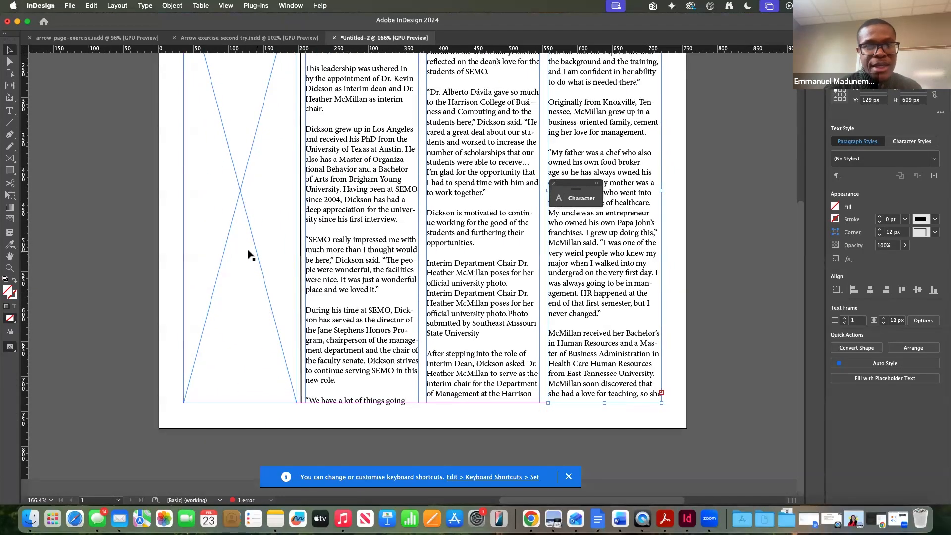
{"action": "double_click", "coordinate": [349, 252]}
{"action": "key", "text": "super+a"}
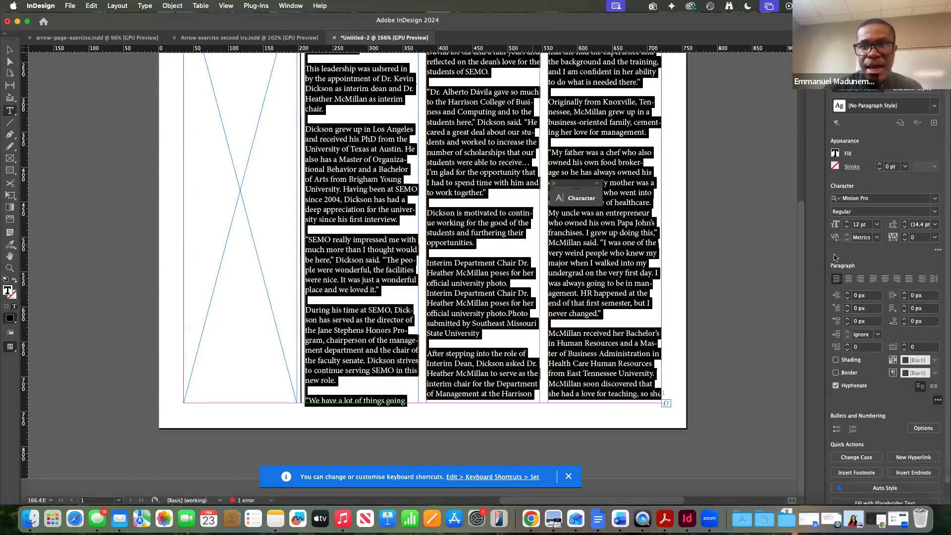
{"action": "left_click", "coordinate": [847, 227]}
{"action": "left_click", "coordinate": [847, 227]}
{"action": "left_click", "coordinate": [846, 227]}
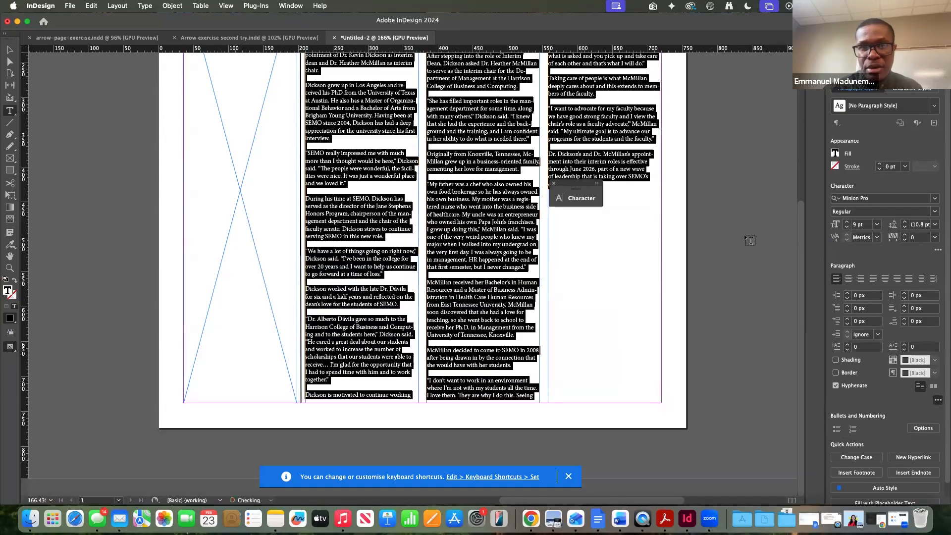
Compare the story with the reference PDF, try its text at 8 pt, and set it back to 9 pt
{"action": "scroll", "coordinate": [745, 238], "scroll_direction": "up", "scroll_amount": 5}
{"action": "key", "text": "ctrl+Right"}
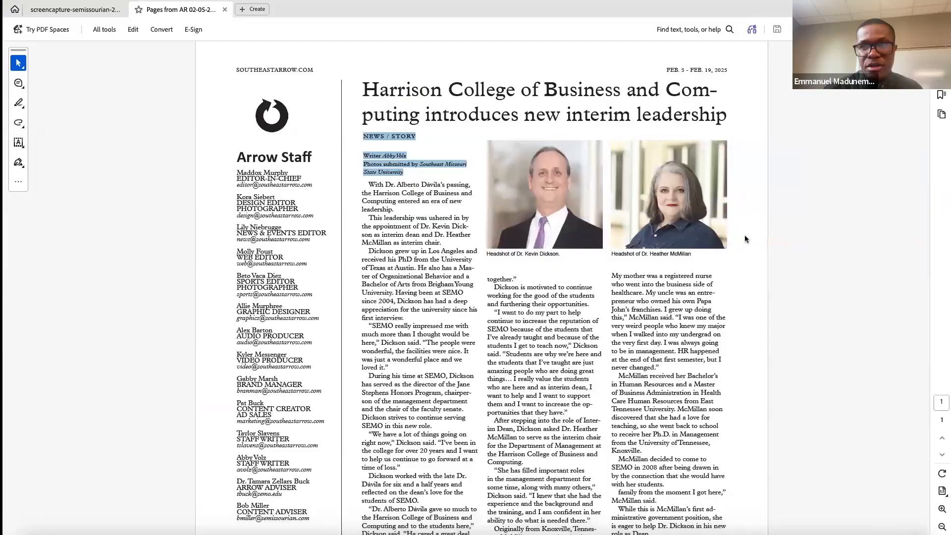
{"action": "key", "text": "ctrl+Left"}
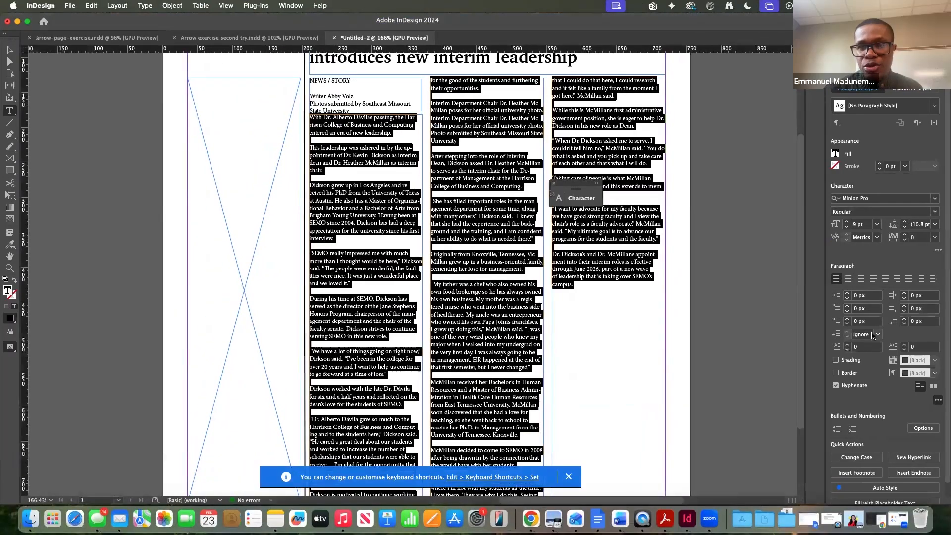
{"action": "left_click", "coordinate": [847, 227]}
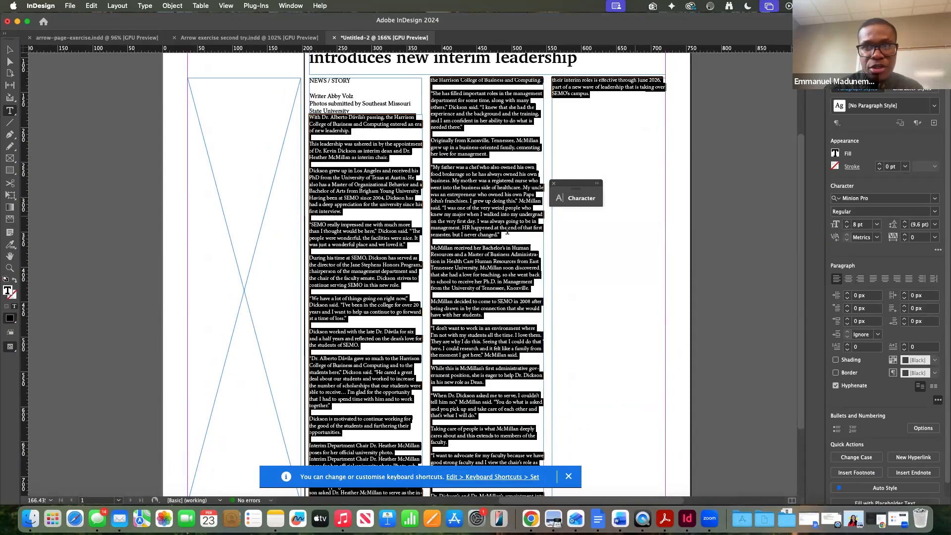
{"action": "left_click", "coordinate": [877, 225]}
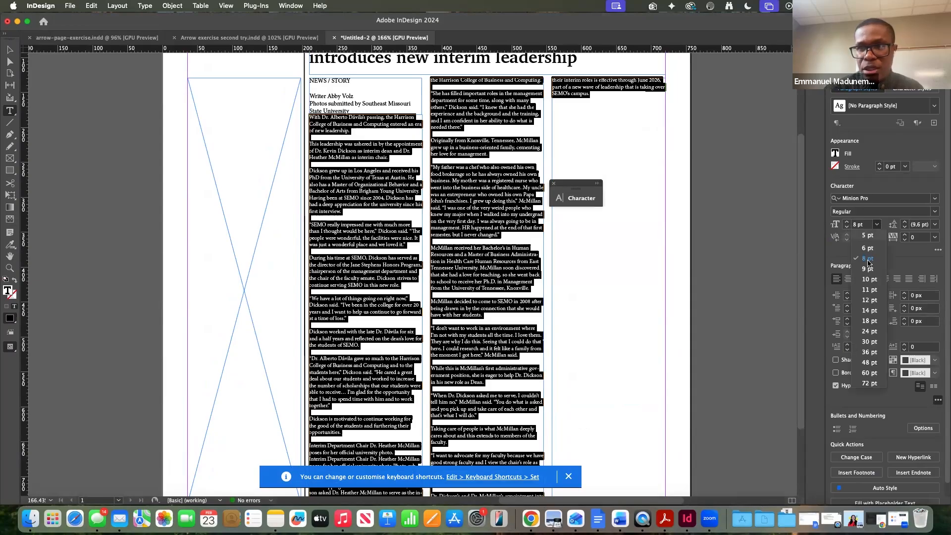
{"action": "left_click", "coordinate": [866, 269]}
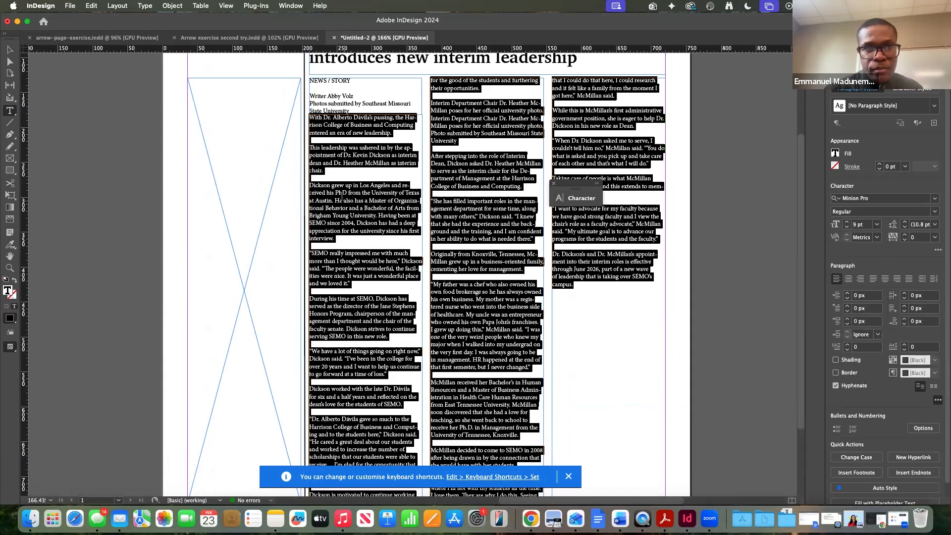
Lower the first story frame's top edge to Y 191 px, leaving a gap below the credits, and preview the page without guides
{"action": "left_click", "coordinate": [270, 191]}
{"action": "scroll", "coordinate": [386, 144], "scroll_direction": "up", "scroll_amount": 3}
{"action": "left_click", "coordinate": [362, 174]}
{"action": "left_click", "coordinate": [10, 51]}
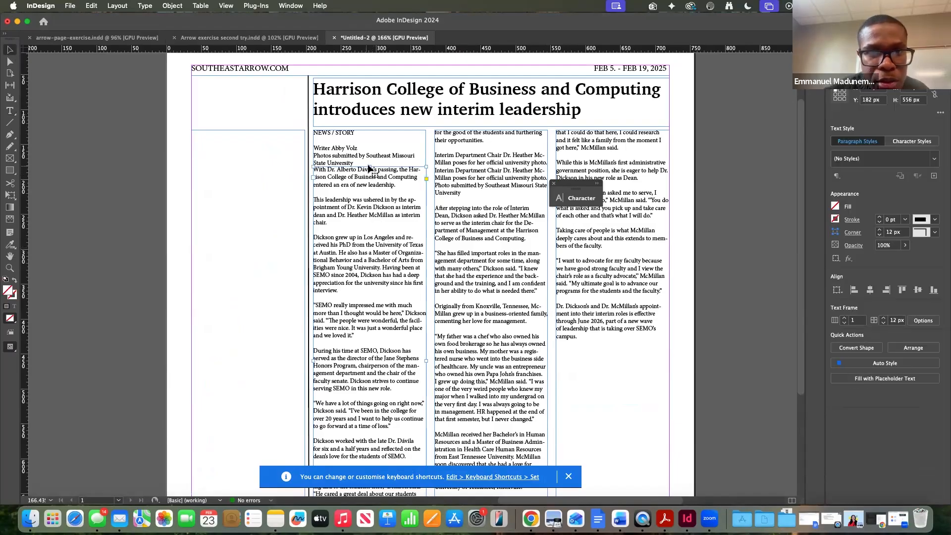
{"action": "left_click_drag", "start_coordinate": [370, 166], "coordinate": [370, 173]}
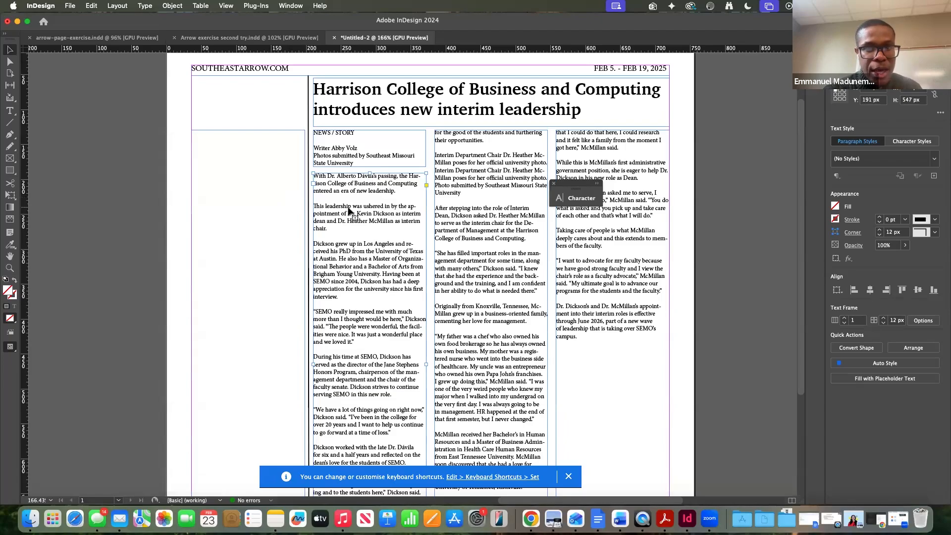
{"action": "key", "text": "w"}
{"action": "left_click", "coordinate": [275, 199]}
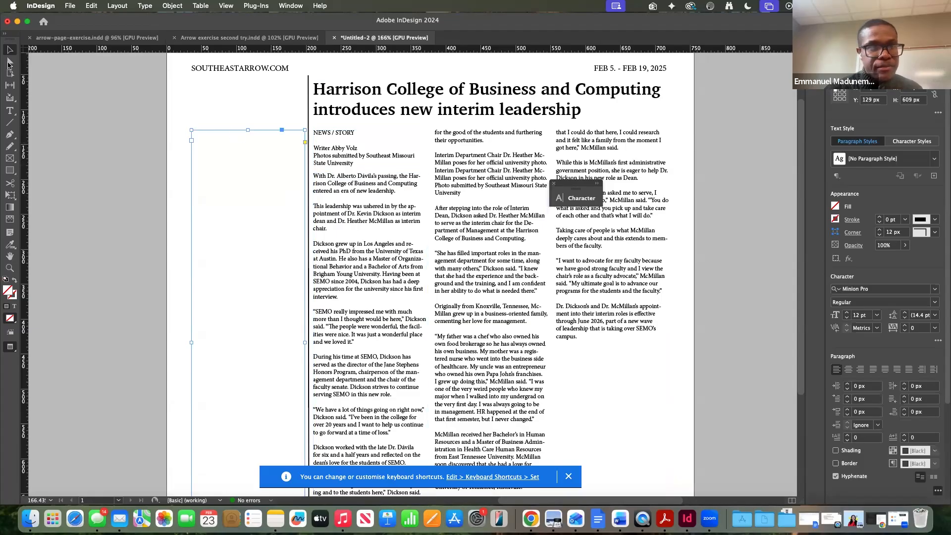
Lower the middle story column's top edge slightly to Y 129.5 px, checking the photo and text placement against the reference PDF
{"action": "left_click", "coordinate": [465, 179]}
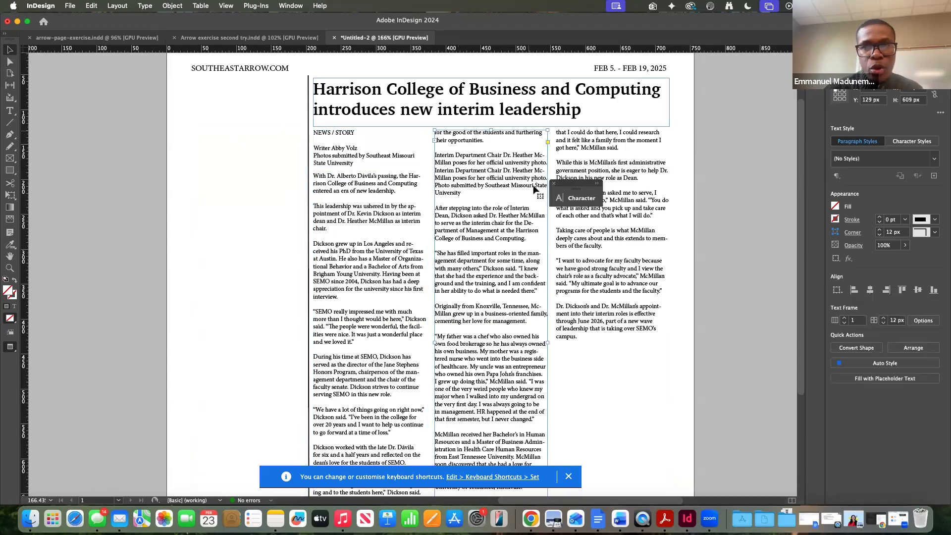
{"action": "scroll", "coordinate": [527, 179], "scroll_direction": "down", "scroll_amount": 1}
{"action": "key", "text": "ctrl+Right"}
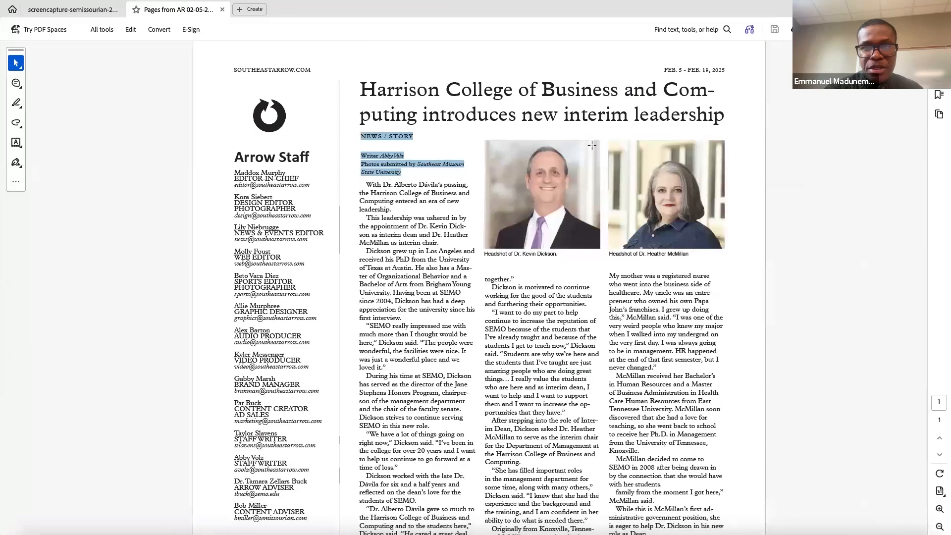
{"action": "key", "text": "ctrl+Left"}
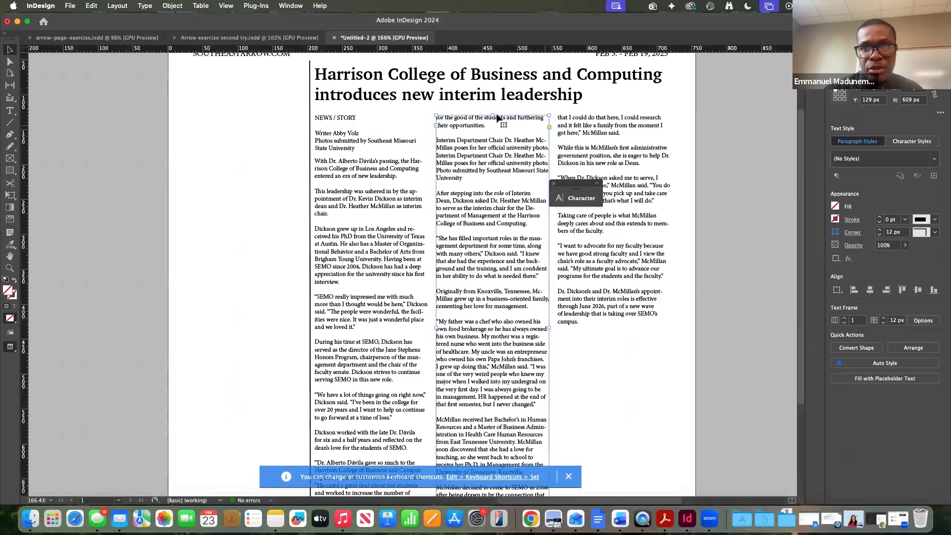
{"action": "mouse_move", "coordinate": [492, 113]}
{"action": "left_mouse_down"}
{"action": "mouse_move", "coordinate": [488, 251]}
{"action": "mouse_move", "coordinate": [491, 115]}
{"action": "left_mouse_up"}
{"action": "key", "text": "ctrl+Right"}
{"action": "key", "text": "ctrl+Left"}
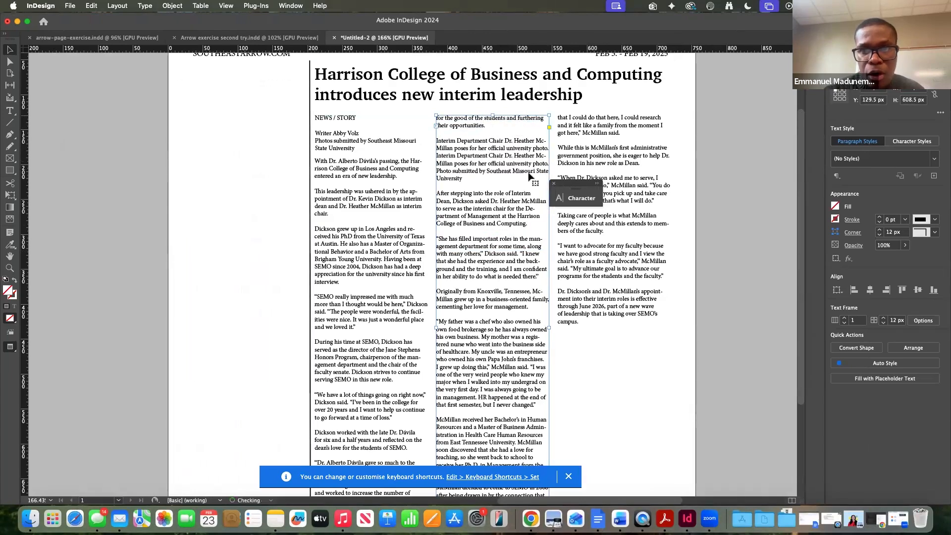
{"action": "key", "text": "ctrl+Right"}
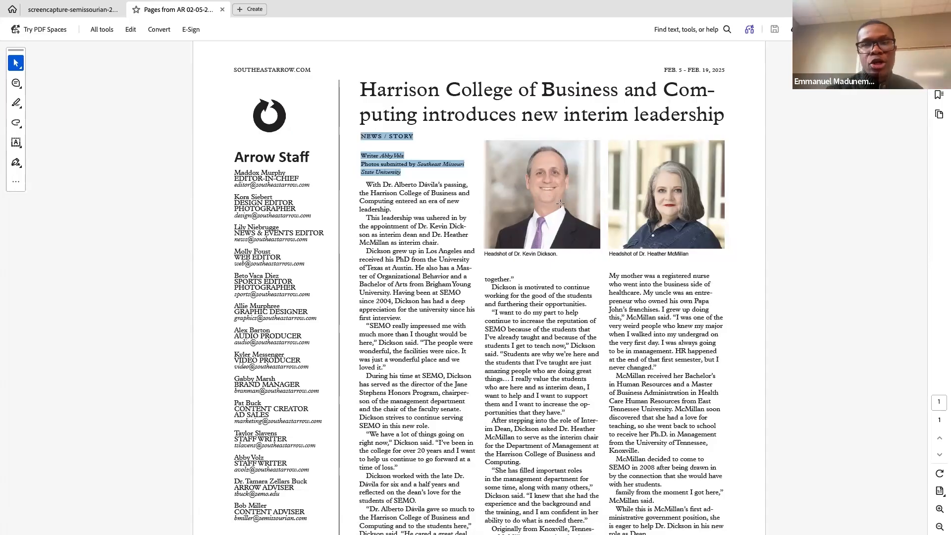
{"action": "key", "text": "ctrl+Left"}
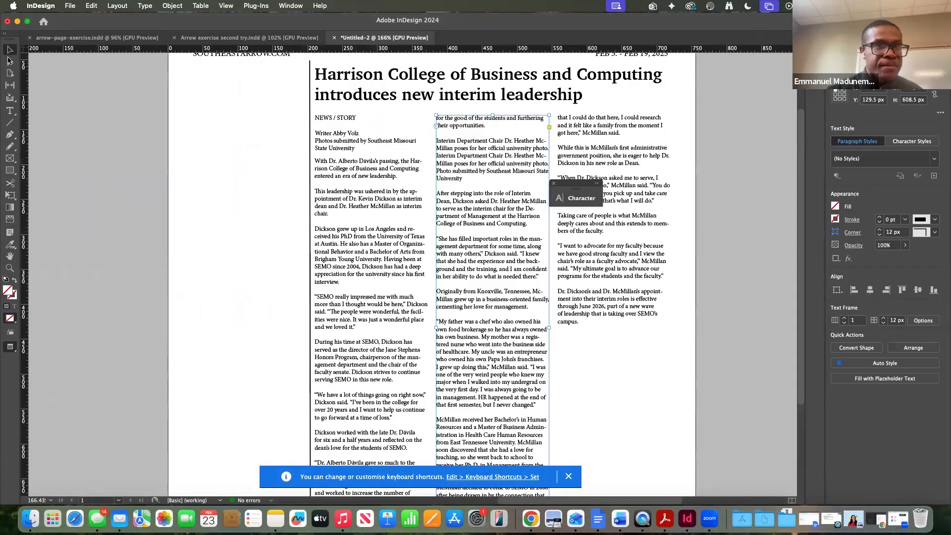
Draw two picture frames about 159 px high over the tops of the middle and last story columns, one per column
{"action": "left_click", "coordinate": [10, 158]}
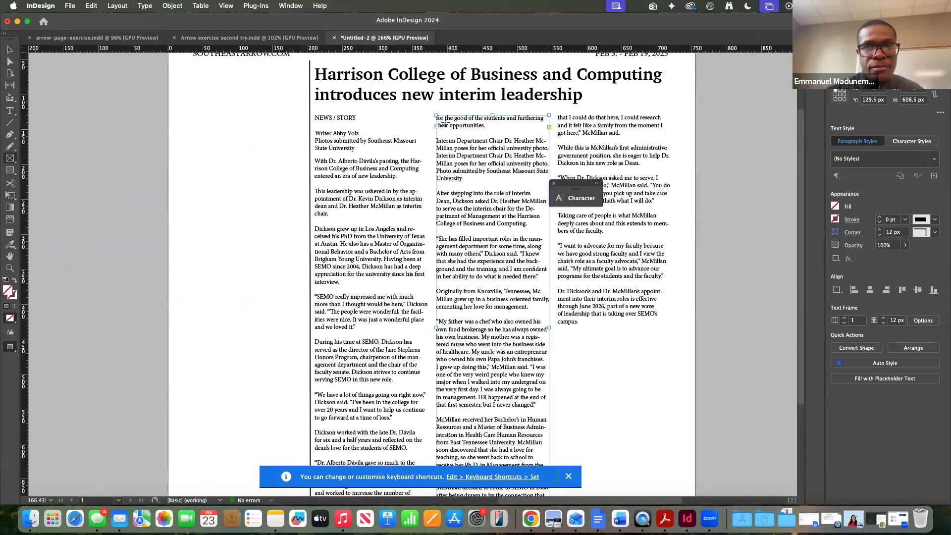
{"action": "left_click_drag", "start_coordinate": [436, 115], "coordinate": [551, 226]}
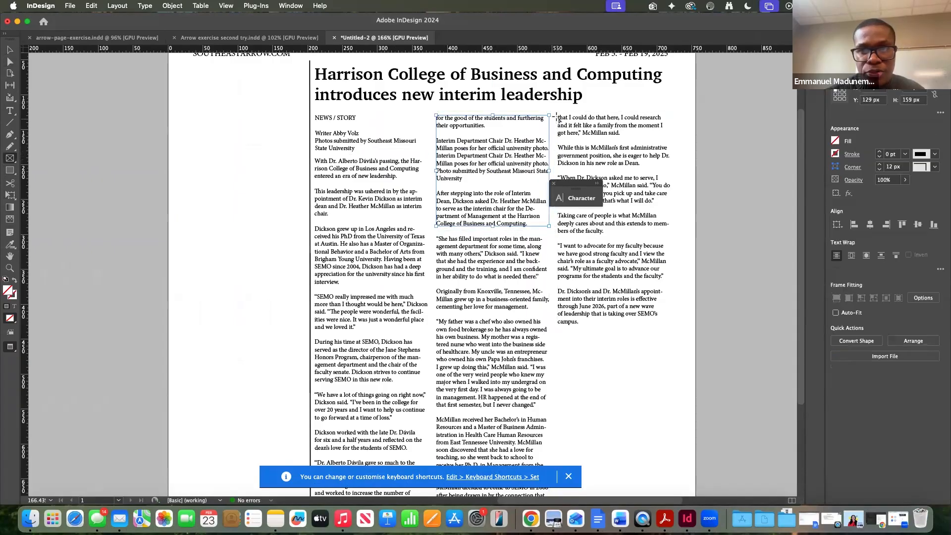
{"action": "left_click_drag", "start_coordinate": [558, 117], "coordinate": [671, 231]}
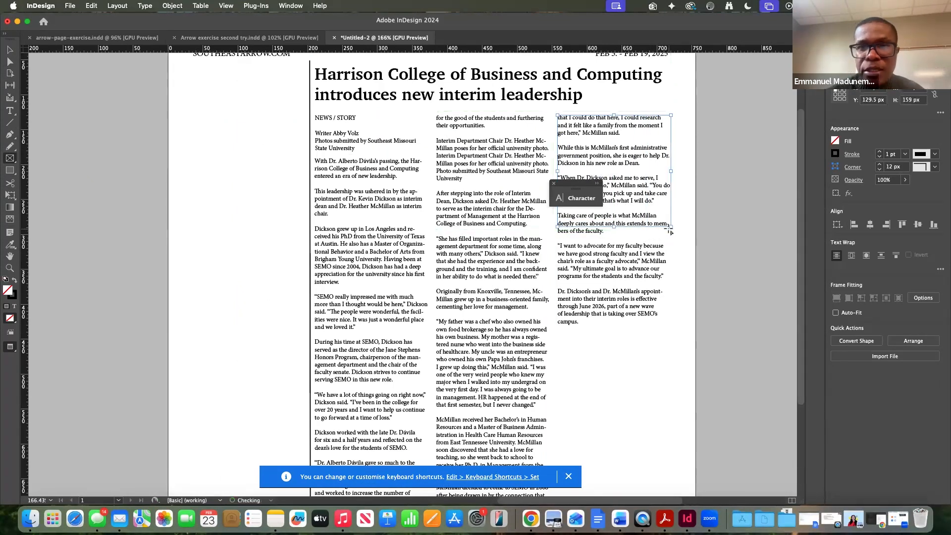
{"action": "left_click", "coordinate": [502, 188]}
{"action": "left_click", "coordinate": [524, 278]}
{"action": "left_click", "coordinate": [475, 140]}
{"action": "left_click", "coordinate": [522, 278]}
{"action": "key", "text": "v"}
Place the interim dean's JPG photo from the exercise 1 downloads folder into the middle column's picture frame
{"action": "left_click", "coordinate": [513, 176]}
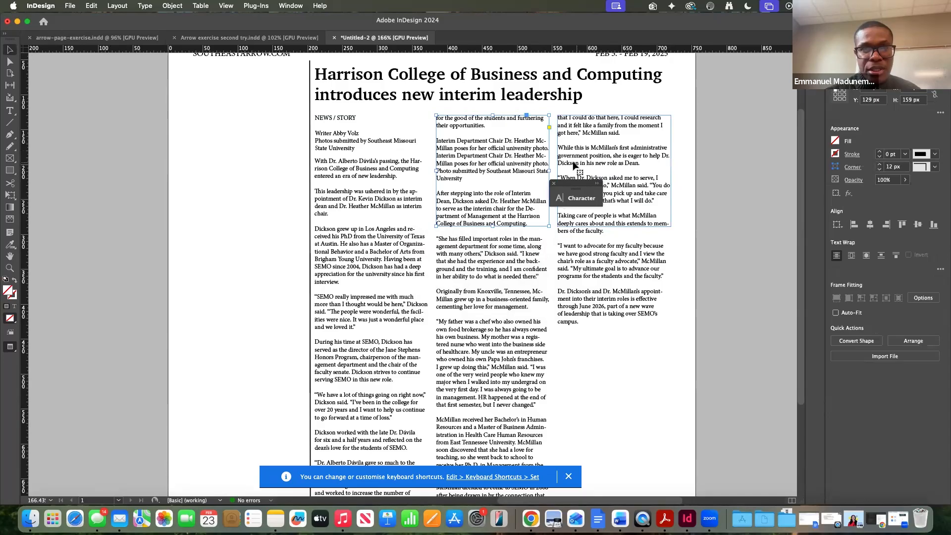
{"action": "left_click", "coordinate": [815, 64]}
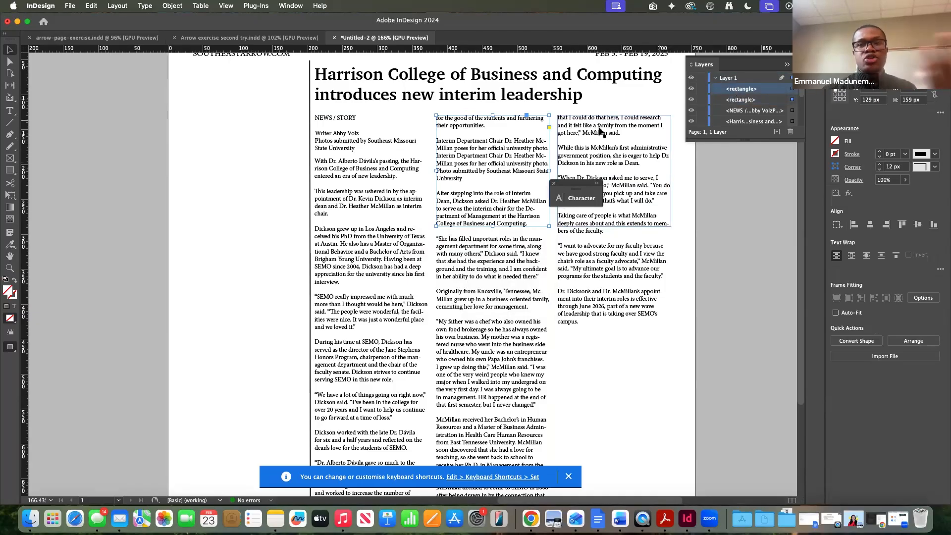
{"action": "left_click", "coordinate": [787, 64]}
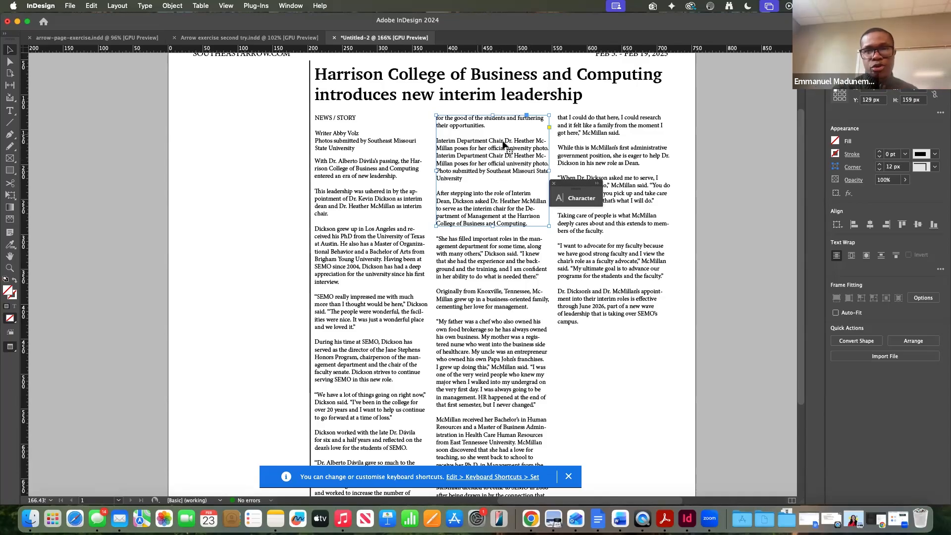
{"action": "left_click_drag", "start_coordinate": [574, 183], "coordinate": [757, 182]}
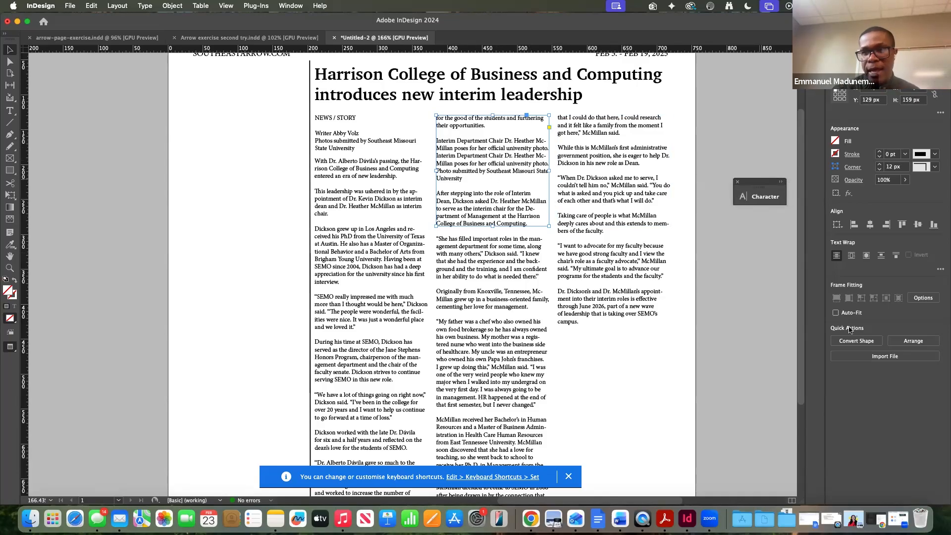
{"action": "left_click", "coordinate": [835, 356]}
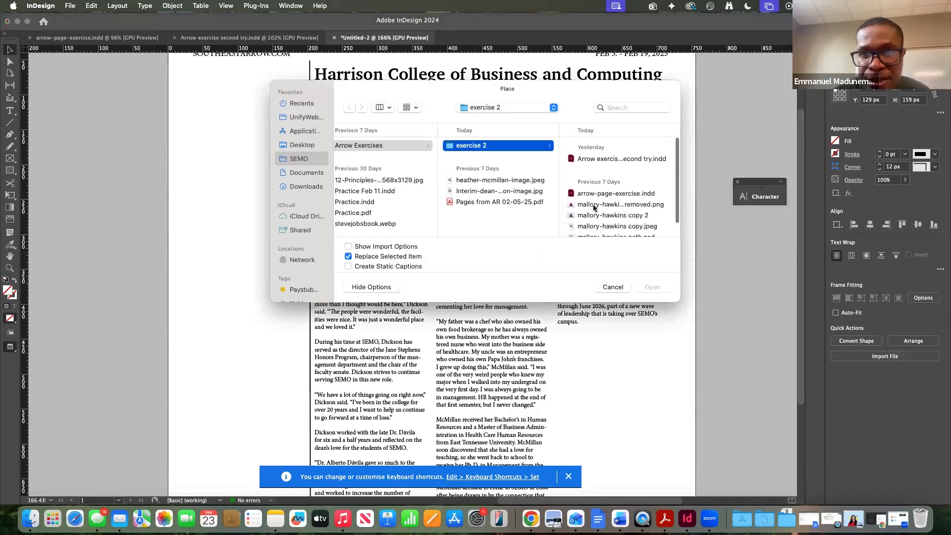
{"action": "left_click", "coordinate": [303, 187]}
{"action": "left_click", "coordinate": [367, 145]}
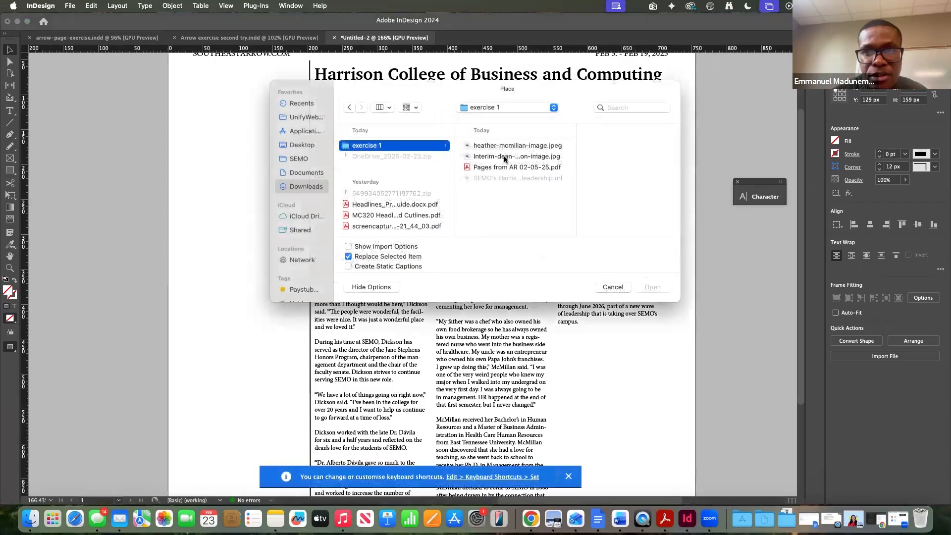
{"action": "left_click", "coordinate": [505, 158]}
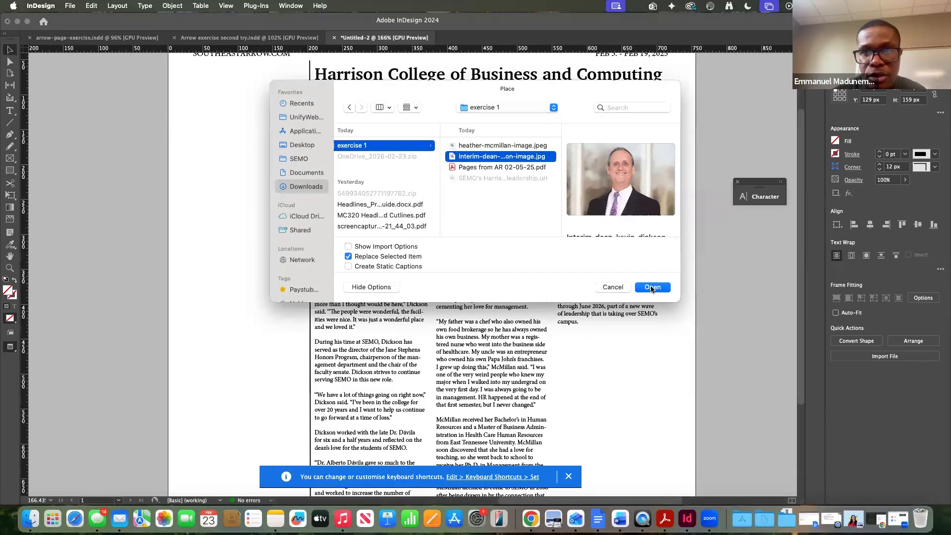
{"action": "left_click", "coordinate": [652, 287]}
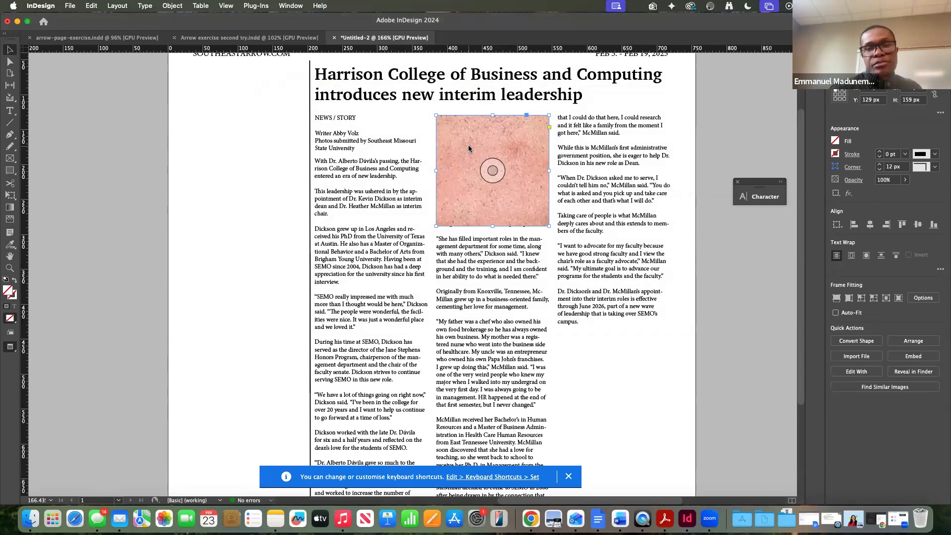
Fit the interim dean's photo to its frame with Fill Frame Proportionally
{"action": "right_click", "coordinate": [468, 145]}
{"action": "mouse_move", "coordinate": [495, 309]}
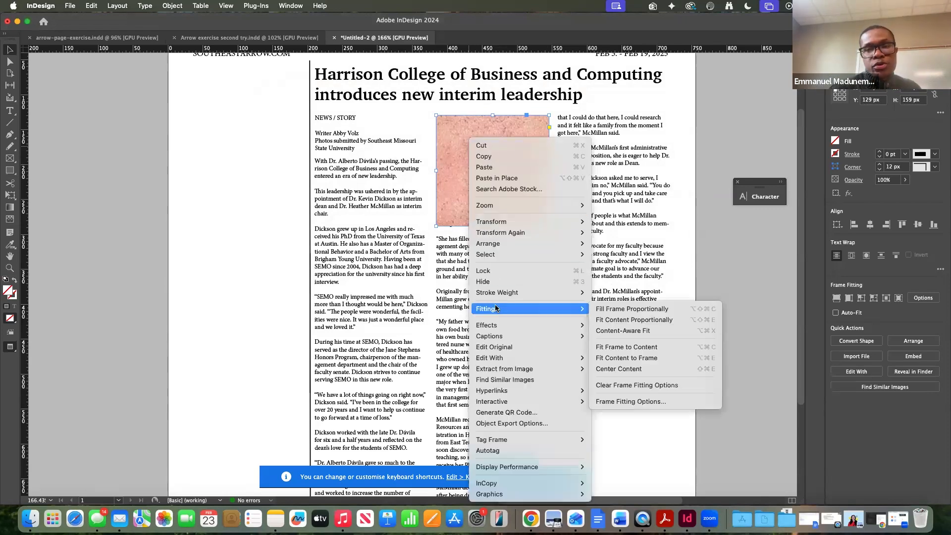
{"action": "left_click", "coordinate": [612, 309]}
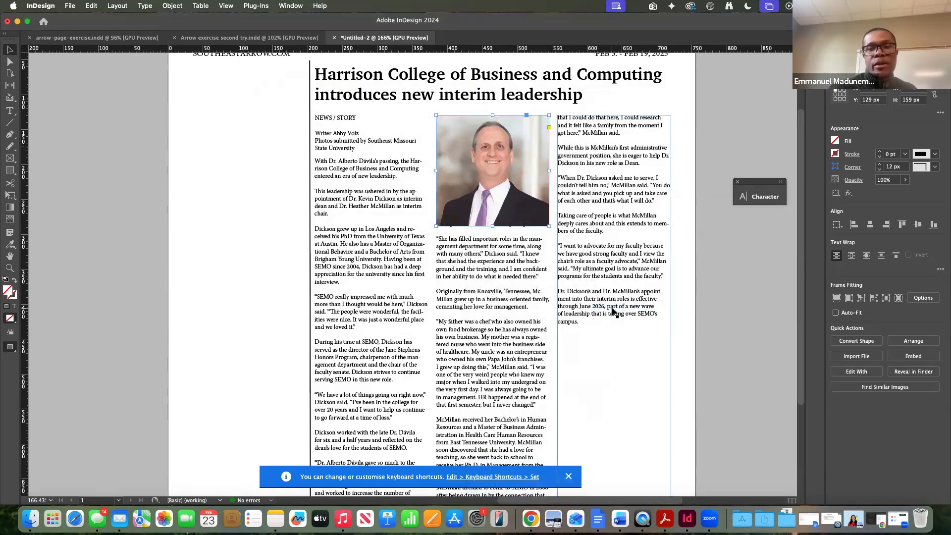
Place the interim department chair's JPEG photo from the exercise 1 folder into the last column's picture frame
{"action": "left_click", "coordinate": [618, 177]}
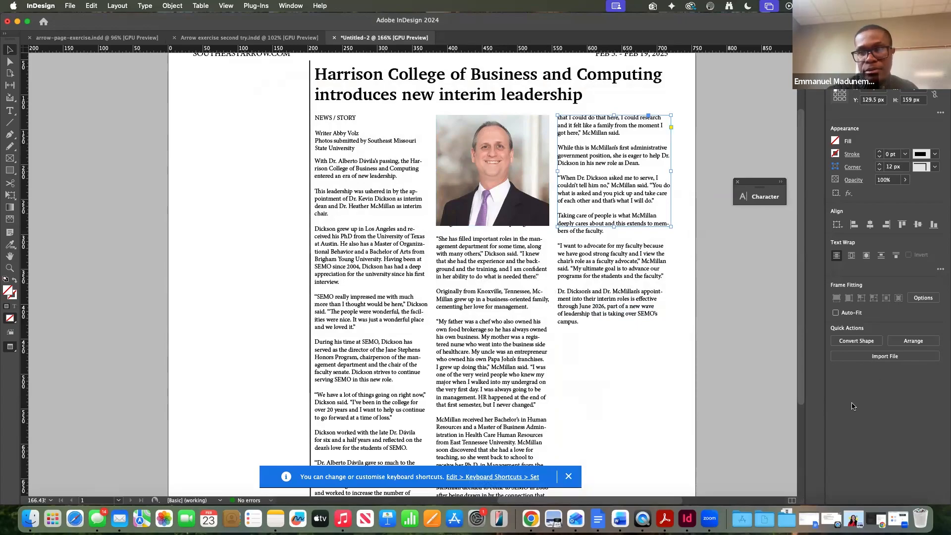
{"action": "left_click", "coordinate": [877, 356]}
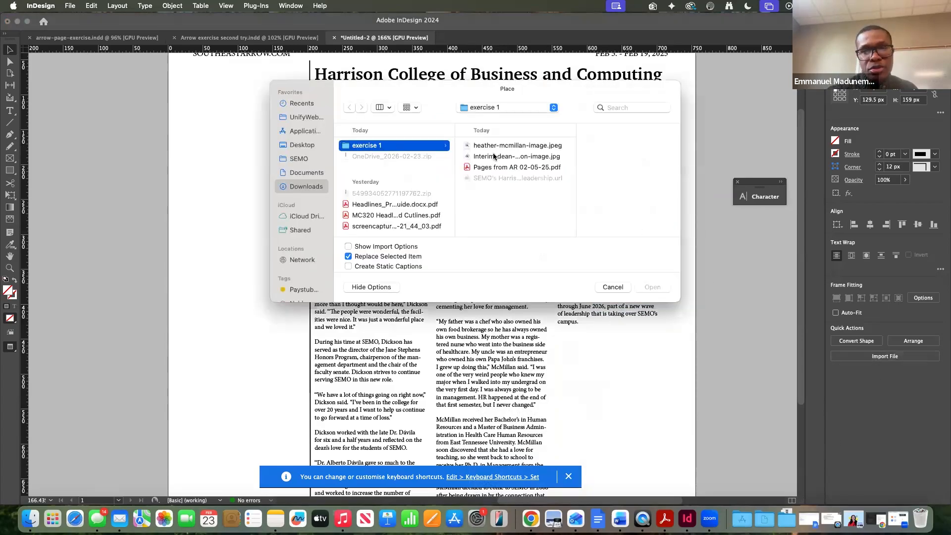
{"action": "left_click", "coordinate": [517, 145]}
{"action": "left_click", "coordinate": [652, 288]}
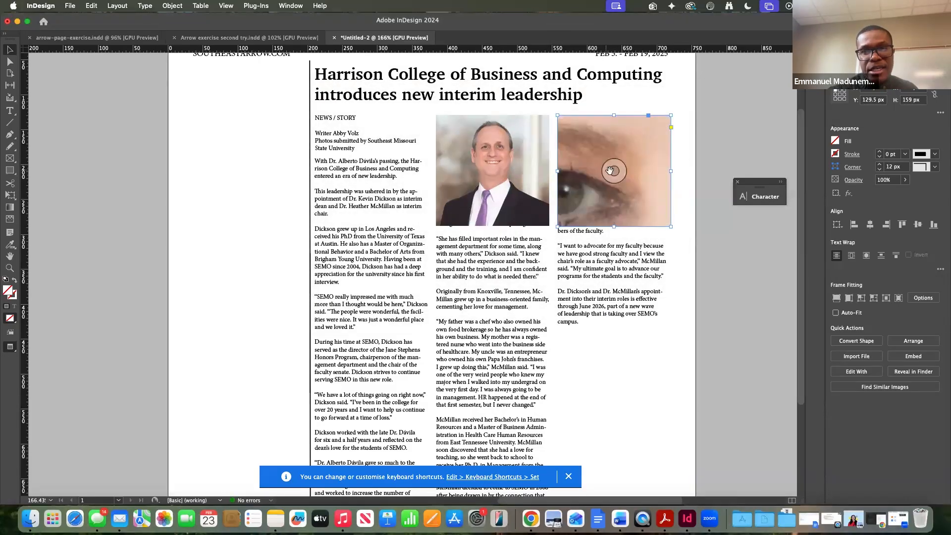
Scale the department chair's photo with Fill Frame Proportionally so it fills the last column's frame
{"action": "left_click_drag", "start_coordinate": [615, 171], "coordinate": [627, 173]}
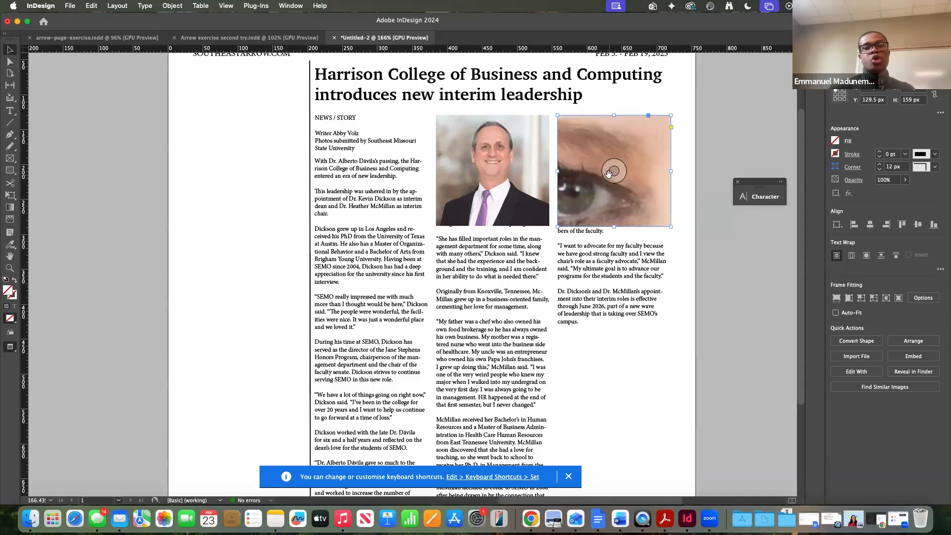
{"action": "right_click", "coordinate": [604, 203]}
{"action": "mouse_move", "coordinate": [660, 312]}
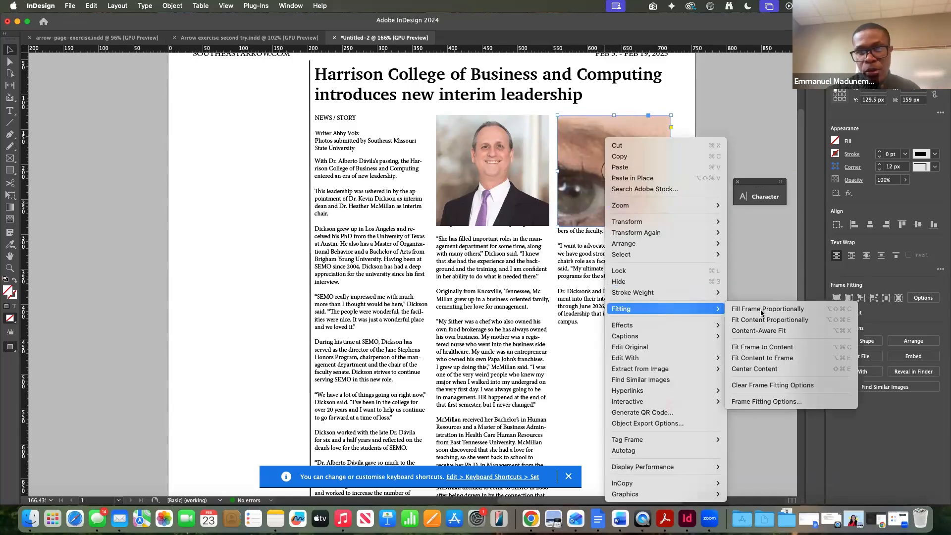
{"action": "left_click", "coordinate": [762, 310]}
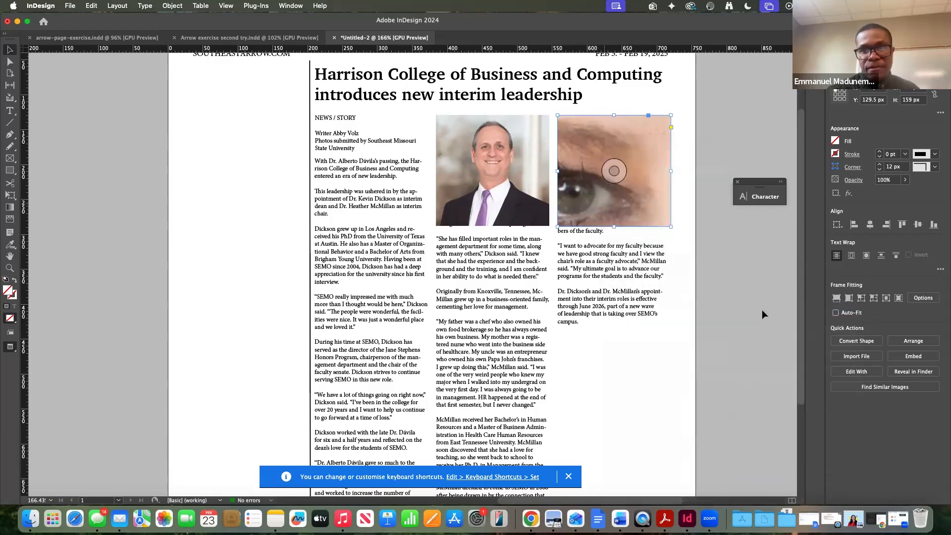
Open the Text Wrap settings for the interim dean's photo and apply Jump Object wrapping
{"action": "left_click", "coordinate": [608, 299]}
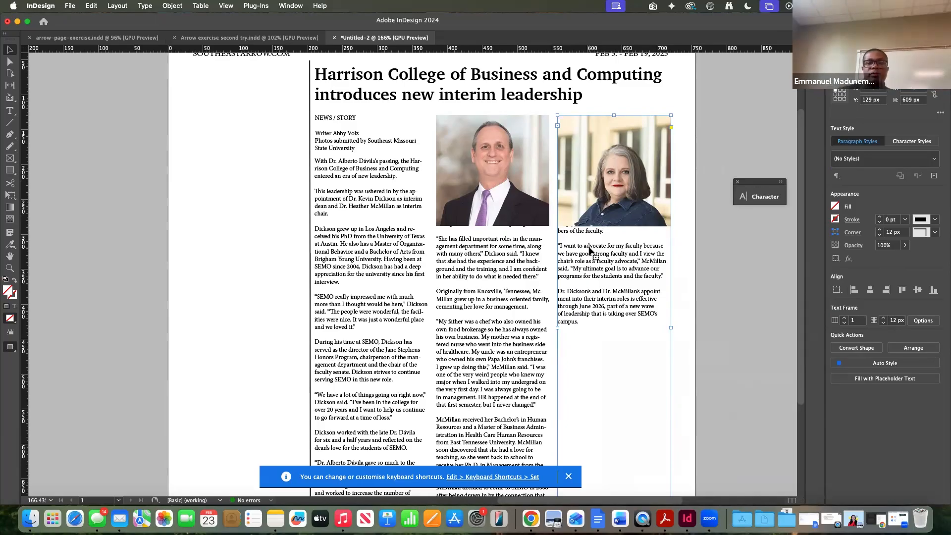
{"action": "left_click", "coordinate": [510, 184]}
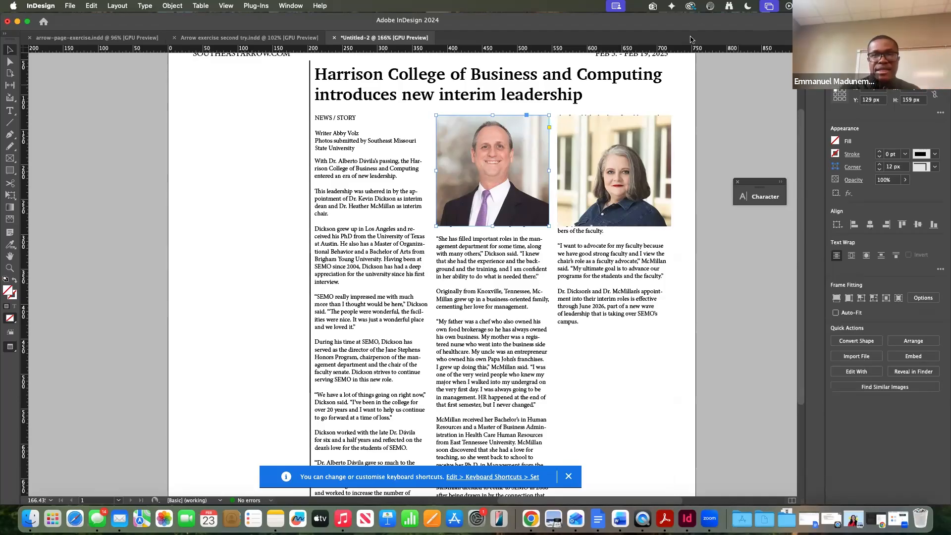
{"action": "left_click", "coordinate": [293, 6]}
{"action": "left_click", "coordinate": [309, 265]}
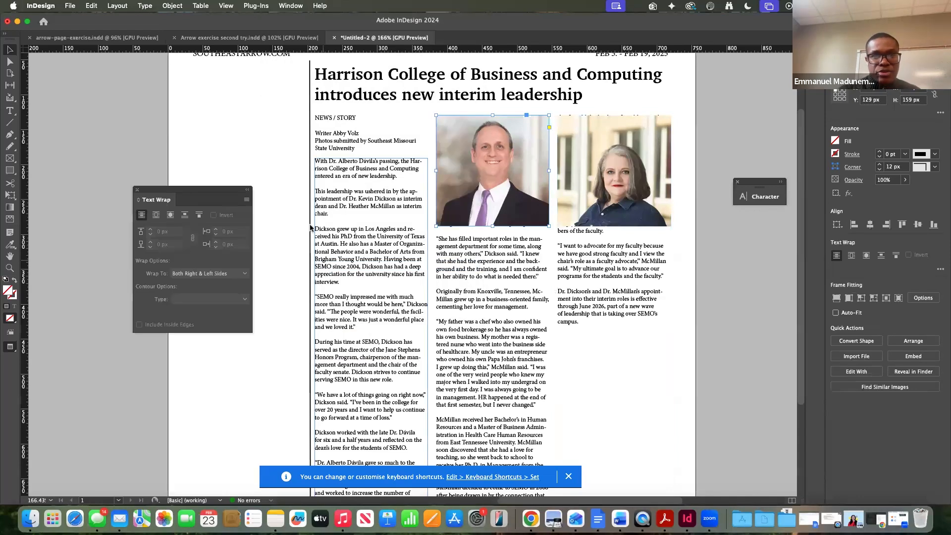
{"action": "left_click_drag", "start_coordinate": [167, 196], "coordinate": [135, 192]}
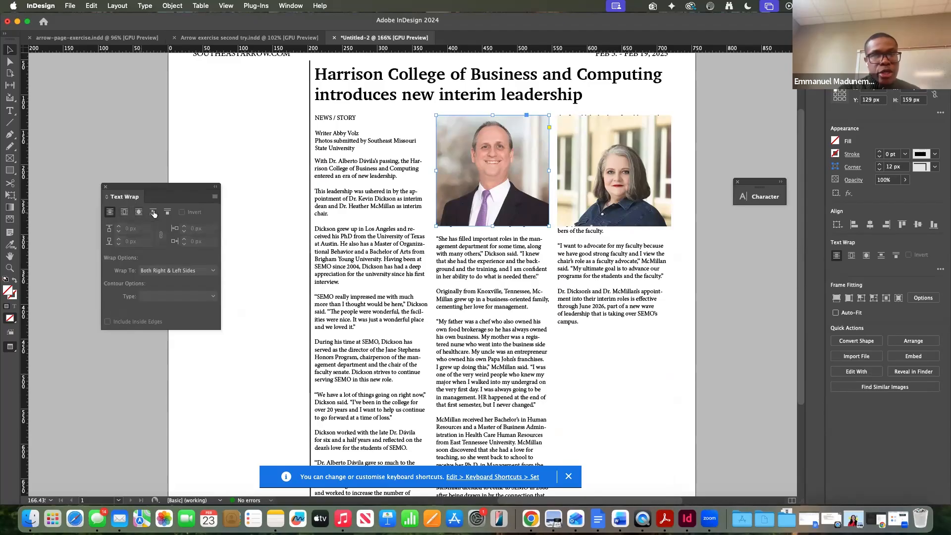
{"action": "left_click", "coordinate": [153, 213]}
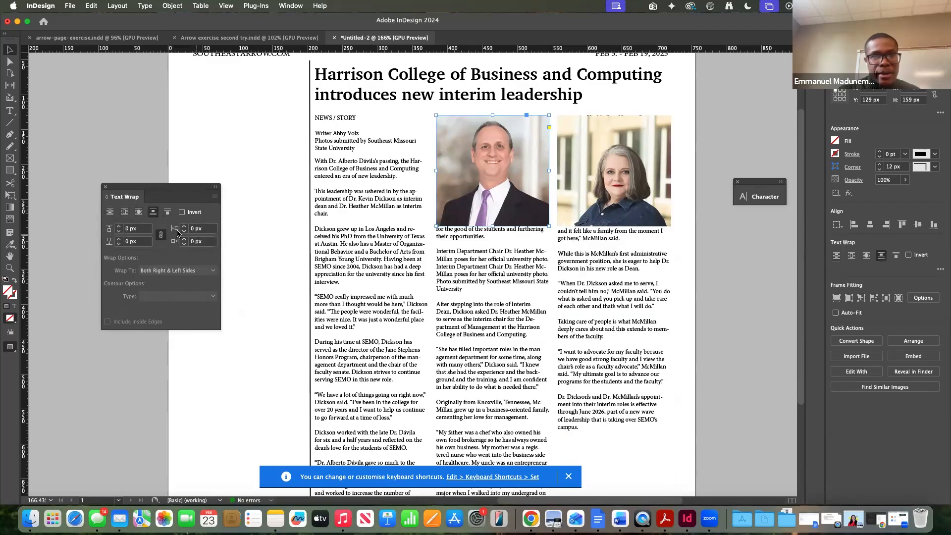
Switch the interim dean's photo to object-shape wrapping with the Detect Edges contour and check the text flow down the page
{"action": "left_click", "coordinate": [139, 213]}
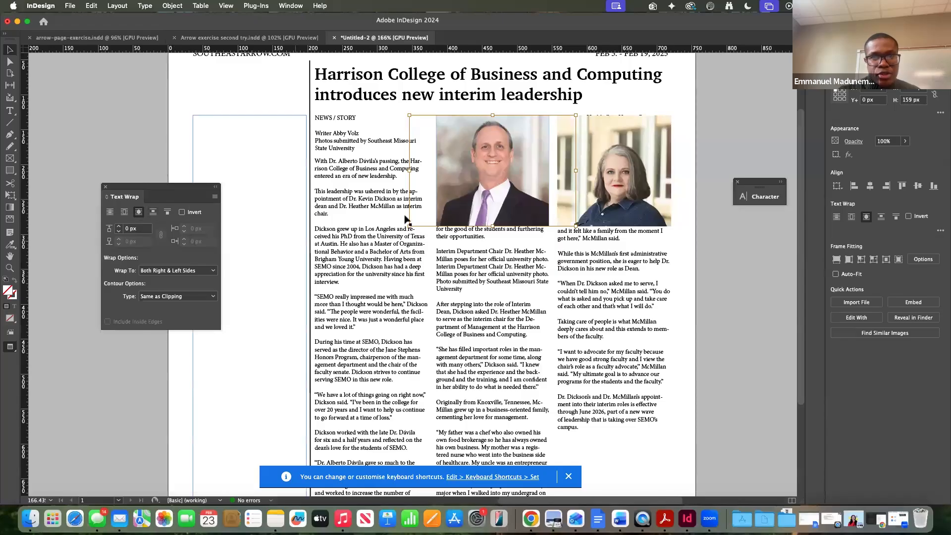
{"action": "left_click", "coordinate": [178, 296]}
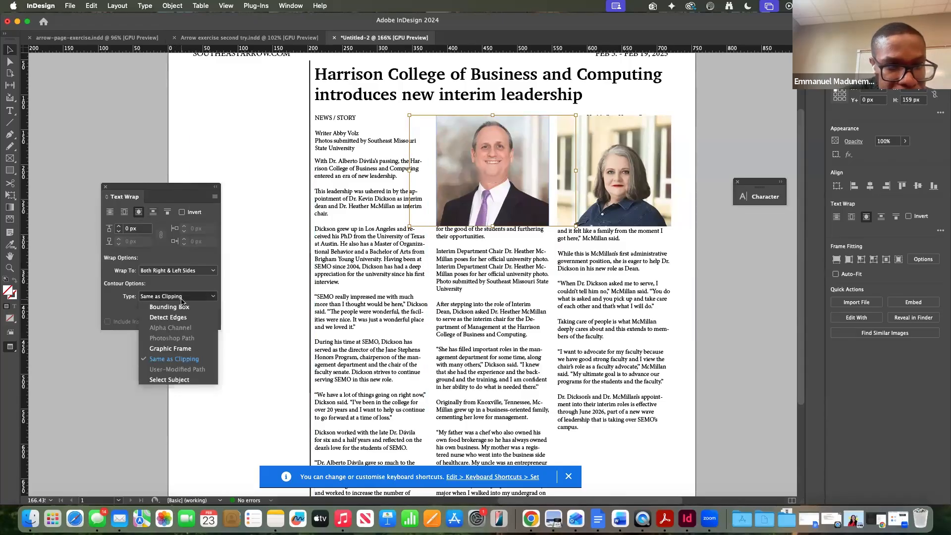
{"action": "left_click", "coordinate": [180, 319]}
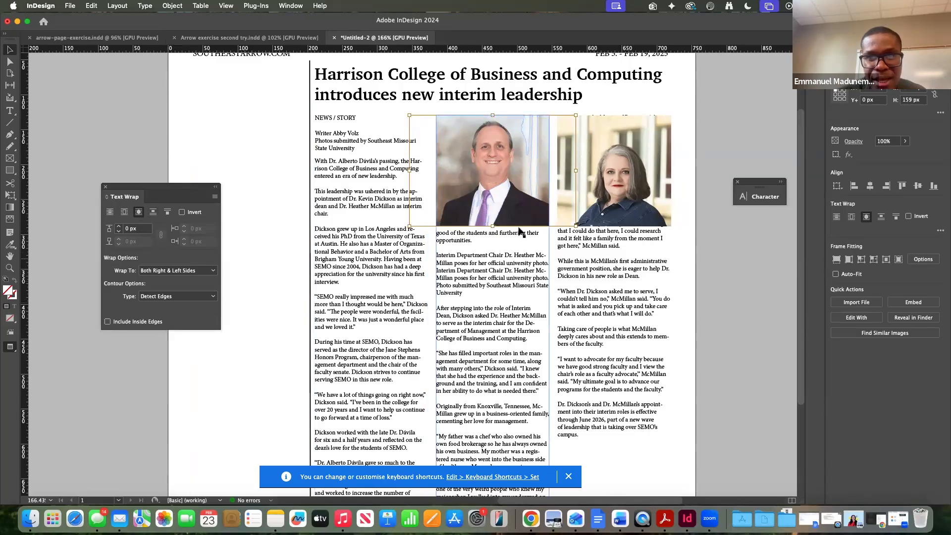
{"action": "scroll", "coordinate": [617, 171], "scroll_direction": "down", "scroll_amount": 5}
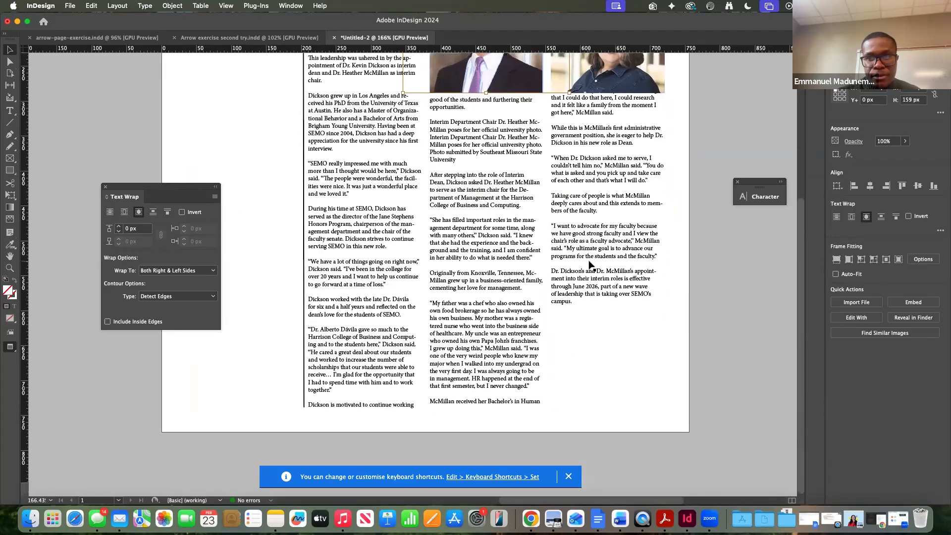
{"action": "scroll", "coordinate": [617, 171], "scroll_direction": "up", "scroll_amount": 3}
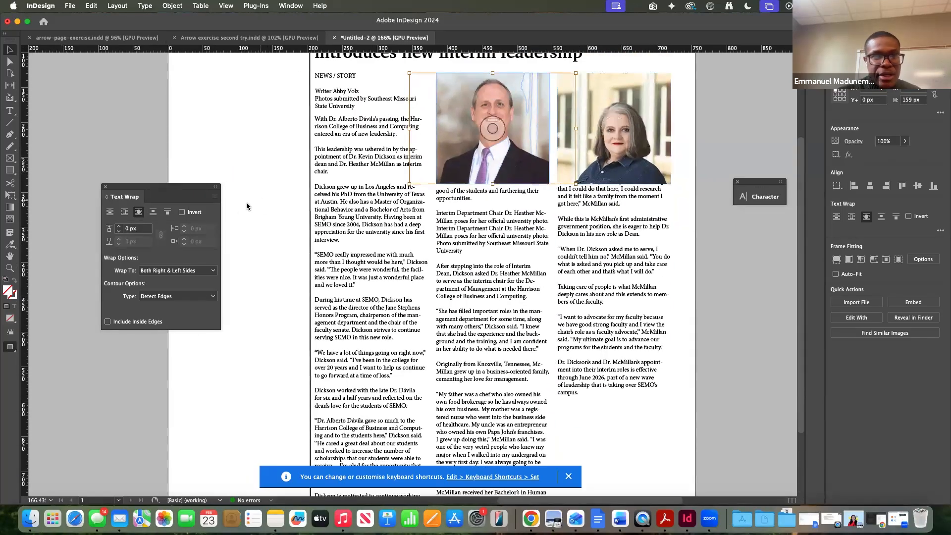
Set the text wrap offset around the interim dean's photo to 6 px
{"action": "left_click", "coordinate": [118, 228]}
{"action": "left_click", "coordinate": [118, 228]}
{"action": "left_click", "coordinate": [117, 227]}
{"action": "left_click", "coordinate": [118, 227]}
{"action": "left_click", "coordinate": [118, 228]}
{"action": "left_click", "coordinate": [118, 227]}
{"action": "left_click", "coordinate": [118, 227]}
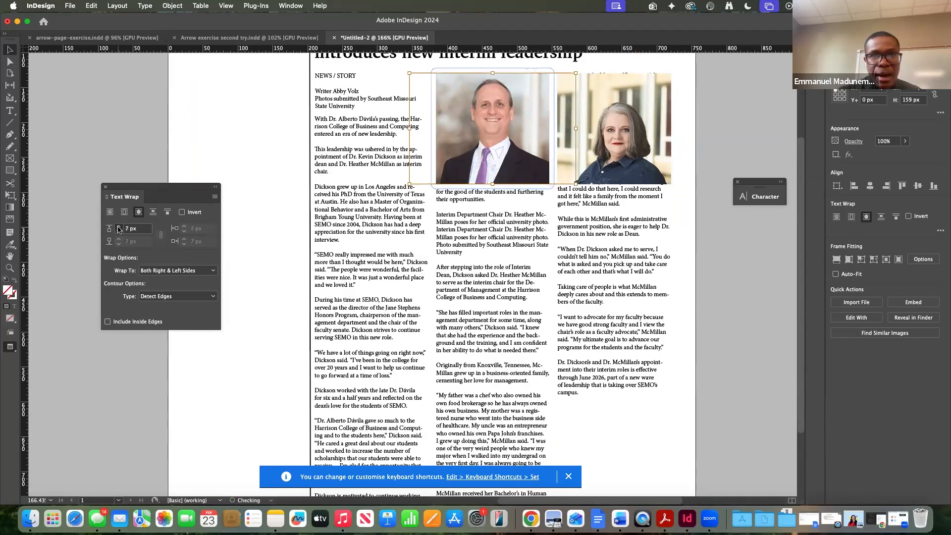
{"action": "left_click", "coordinate": [119, 227]}
{"action": "left_click", "coordinate": [118, 228]}
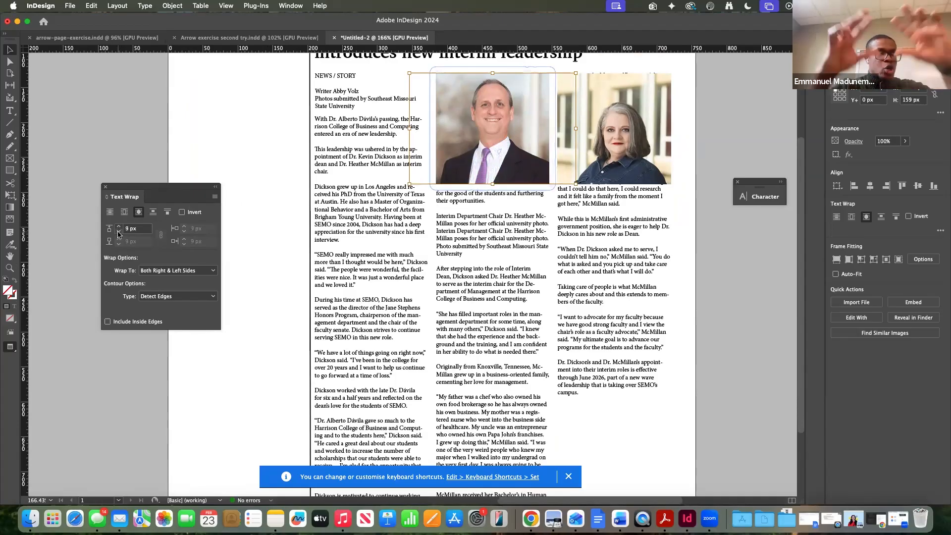
{"action": "left_click", "coordinate": [118, 233]}
{"action": "left_click", "coordinate": [119, 233]}
{"action": "left_click", "coordinate": [118, 234]}
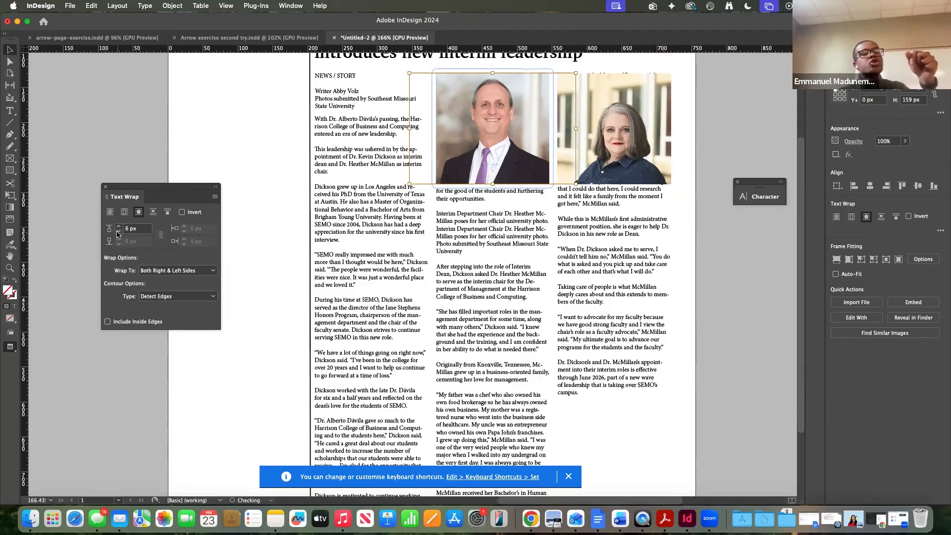
Compare the photo placement and the gap above the story text with the reference PDF
{"action": "key", "text": "ctrl+Right"}
{"action": "key", "text": "ctrl+Right"}
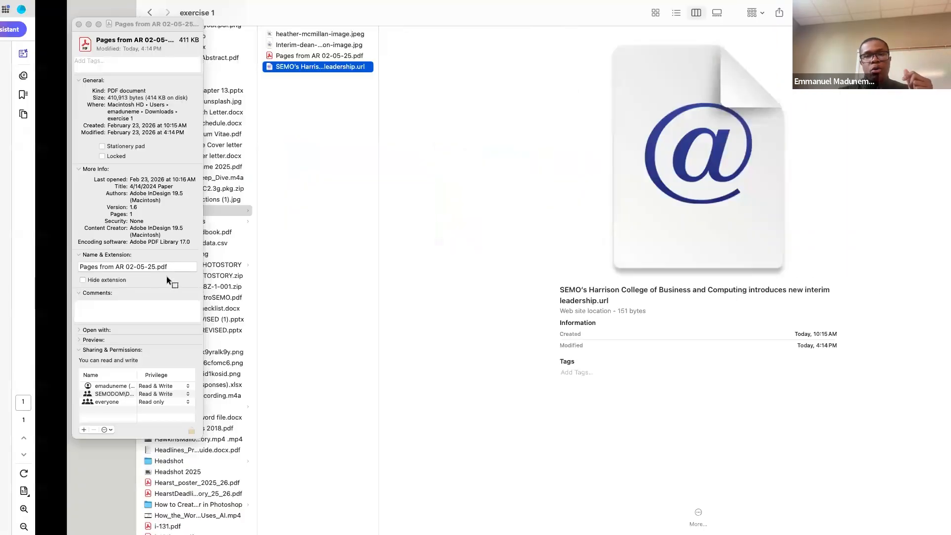
{"action": "key", "text": "ctrl+Left"}
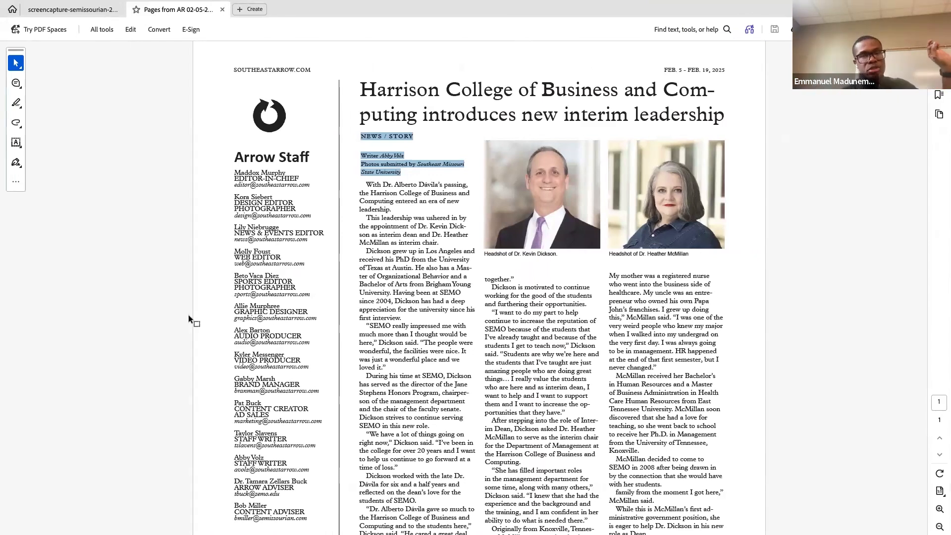
{"action": "key", "text": "ctrl+Left"}
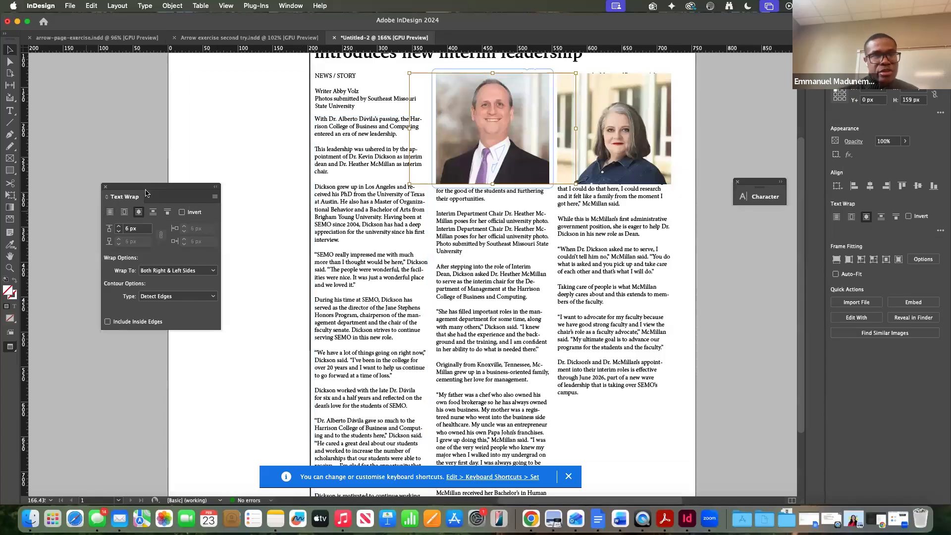
Apply object-shape text wrap with a 5 px offset to the interim department chair's photo
{"action": "left_click", "coordinate": [616, 137]}
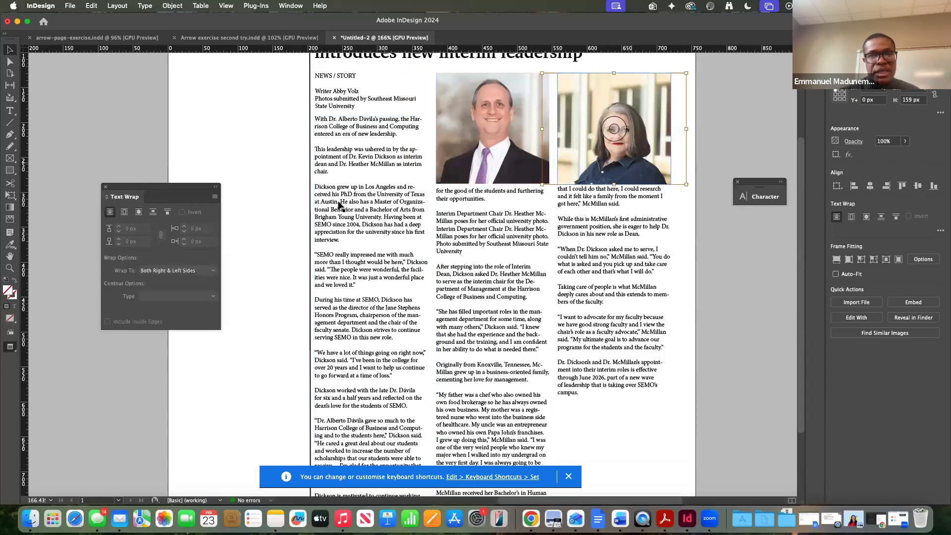
{"action": "left_click", "coordinate": [139, 212]}
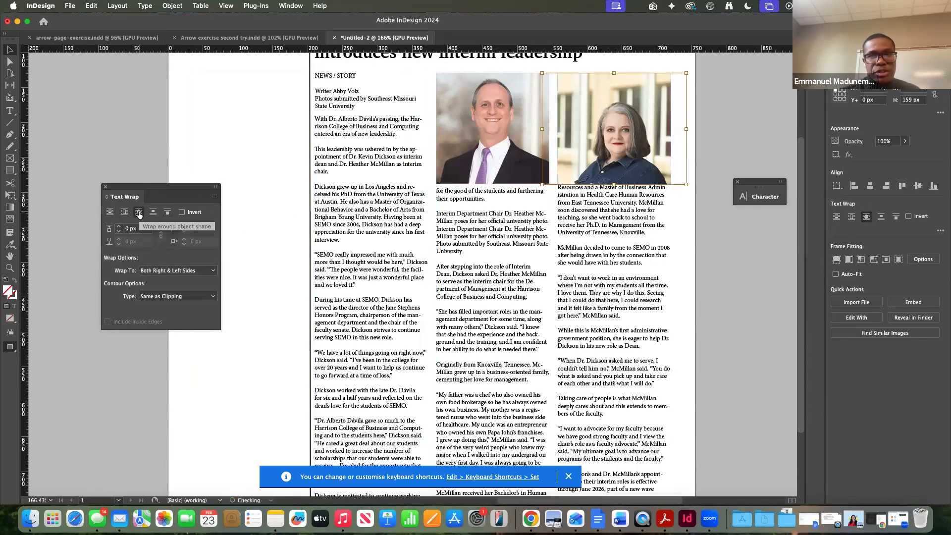
{"action": "left_click", "coordinate": [119, 228]}
{"action": "left_click", "coordinate": [119, 228]}
{"action": "left_click", "coordinate": [119, 227]}
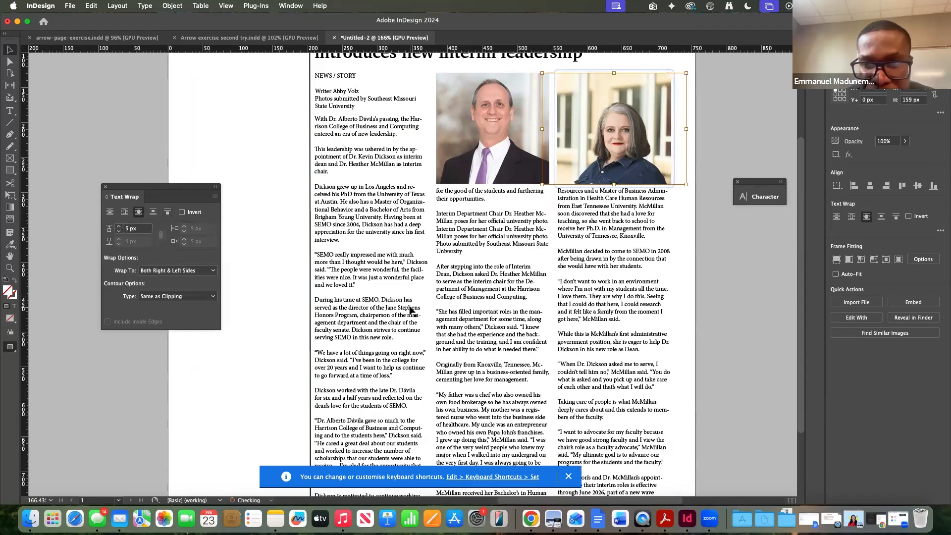
Try font sizes of 8, 7 and 6 pt on all the story text to fit the columns, and restore 9 pt
{"action": "scroll", "coordinate": [410, 311], "scroll_direction": "down", "scroll_amount": 5}
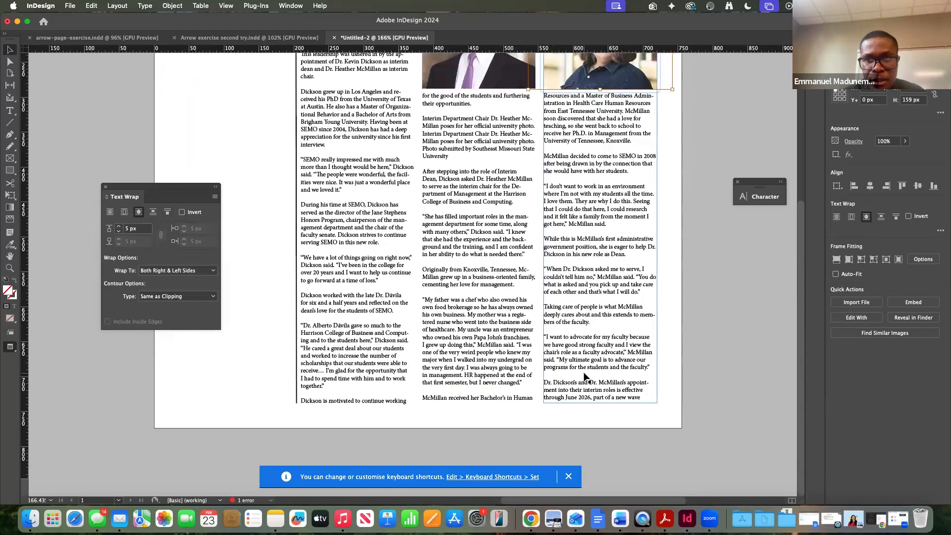
{"action": "scroll", "coordinate": [584, 377], "scroll_direction": "left", "scroll_amount": 2}
{"action": "left_click", "coordinate": [598, 379]}
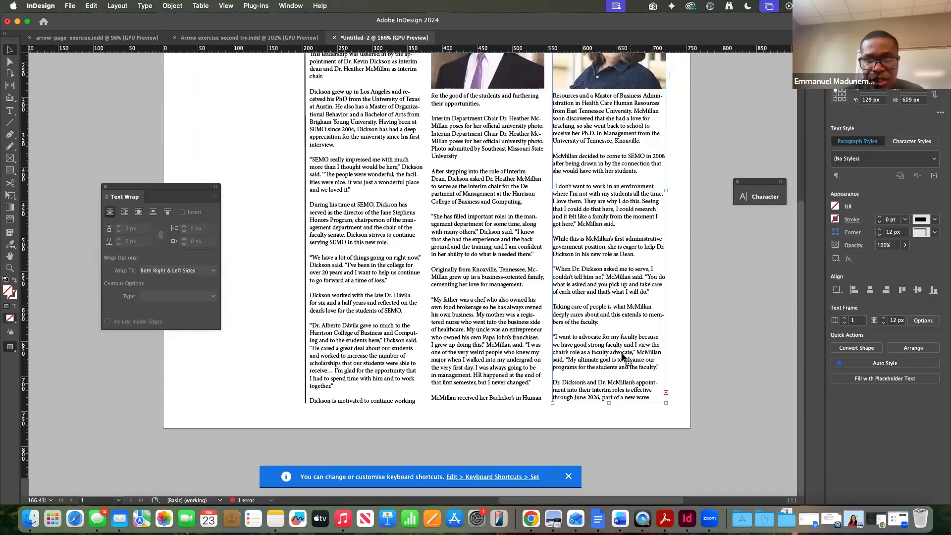
{"action": "scroll", "coordinate": [524, 311], "scroll_direction": "up", "scroll_amount": 3}
{"action": "double_click", "coordinate": [375, 293]}
{"action": "key", "text": "super+a"}
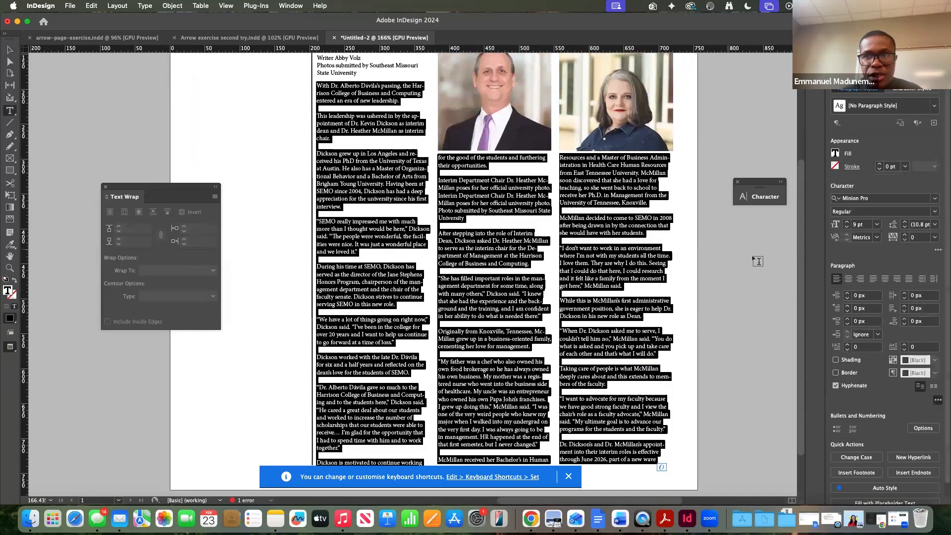
{"action": "left_click", "coordinate": [846, 227]}
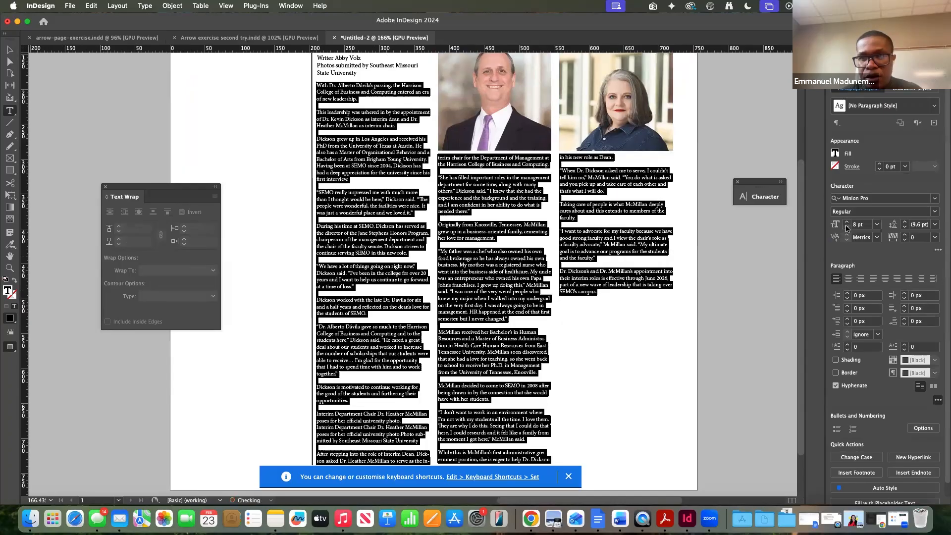
{"action": "left_click", "coordinate": [846, 228]}
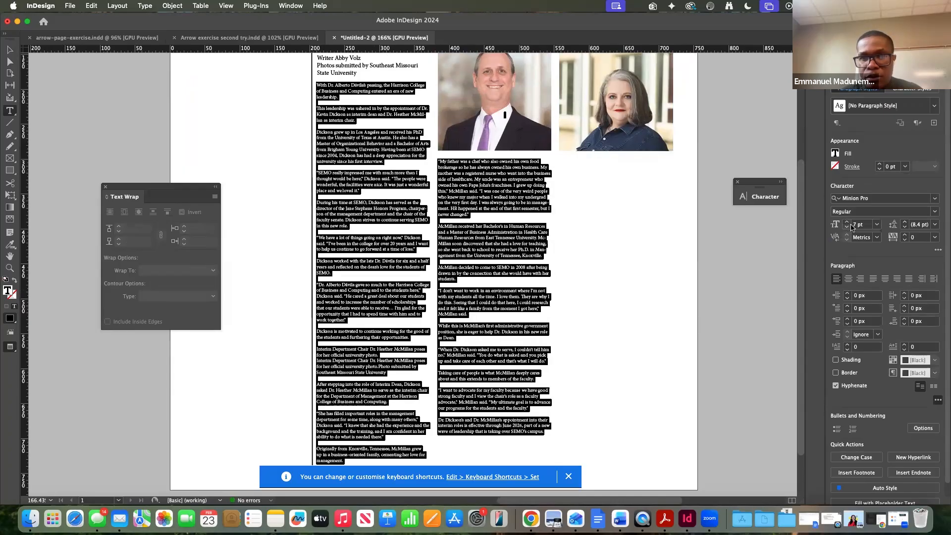
{"action": "left_click", "coordinate": [846, 227]}
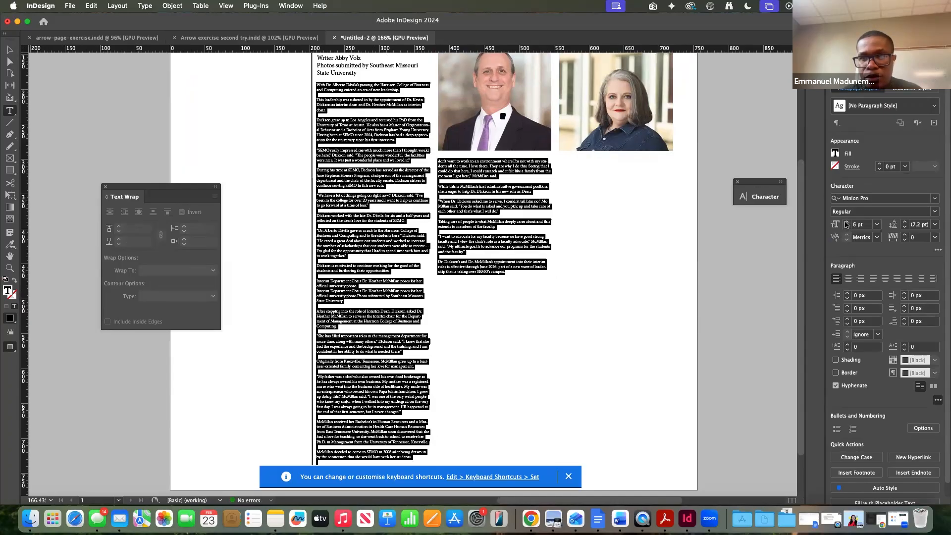
{"action": "left_click", "coordinate": [846, 223]}
{"action": "left_click", "coordinate": [847, 223]}
{"action": "left_click", "coordinate": [846, 223]}
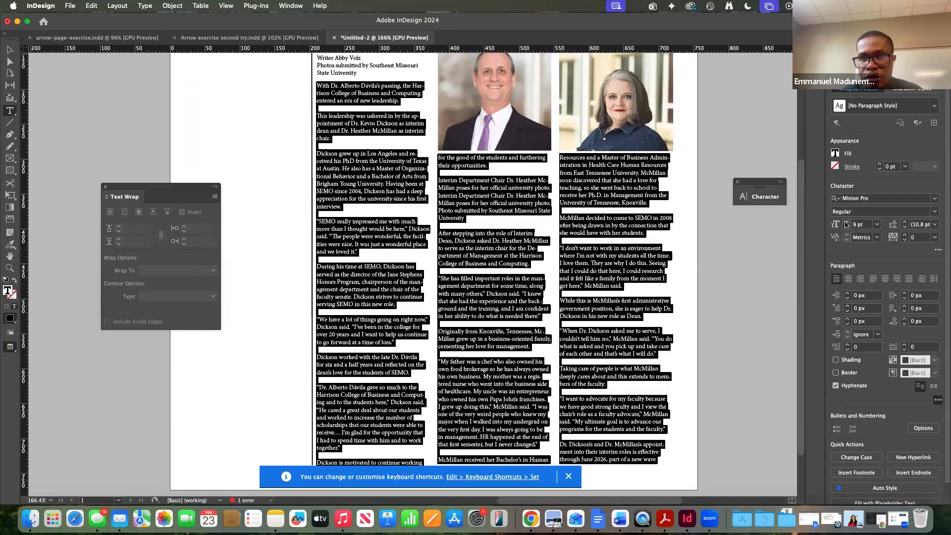
{"action": "scroll", "coordinate": [625, 214], "scroll_direction": "up", "scroll_amount": 2}
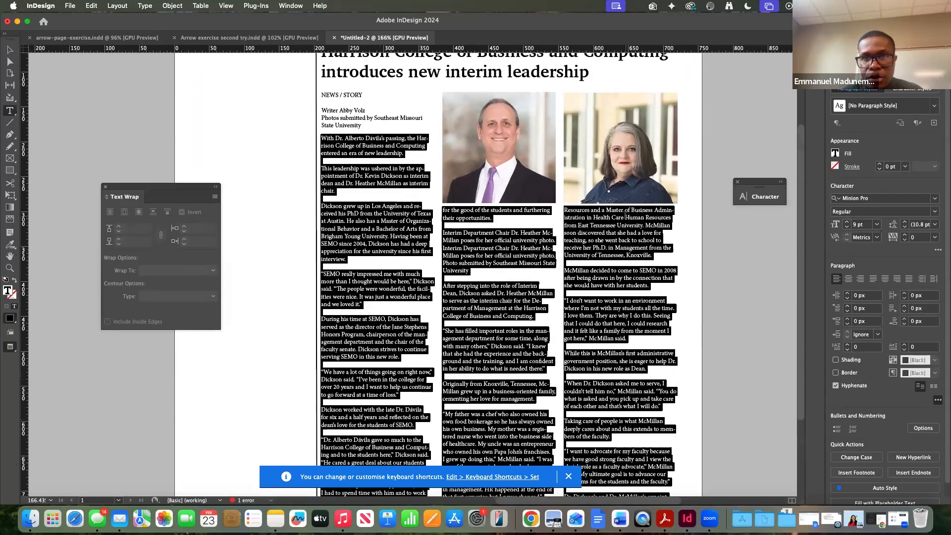
{"action": "scroll", "coordinate": [625, 214], "scroll_direction": "down", "scroll_amount": 4}
{"action": "left_click", "coordinate": [658, 353]}
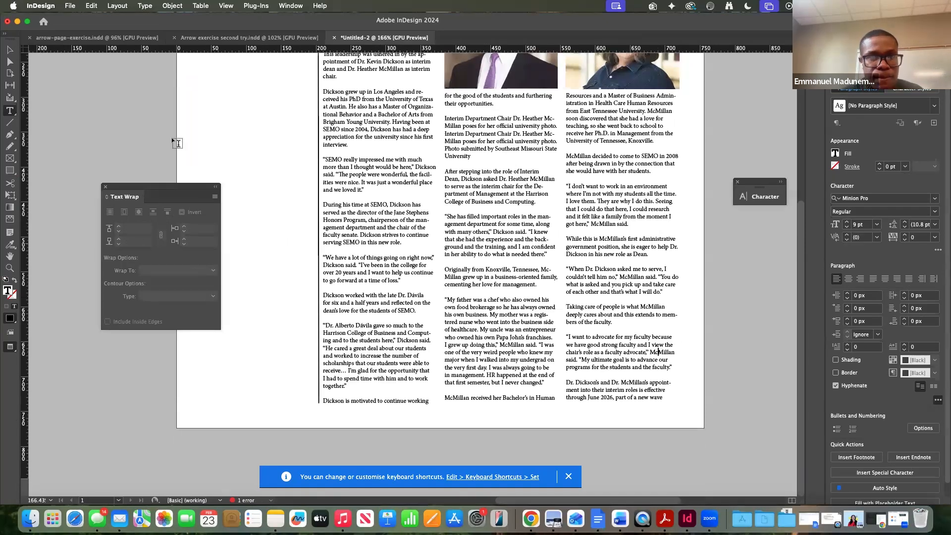
{"action": "left_click", "coordinate": [253, 180]}
{"action": "type", "text": "W"}
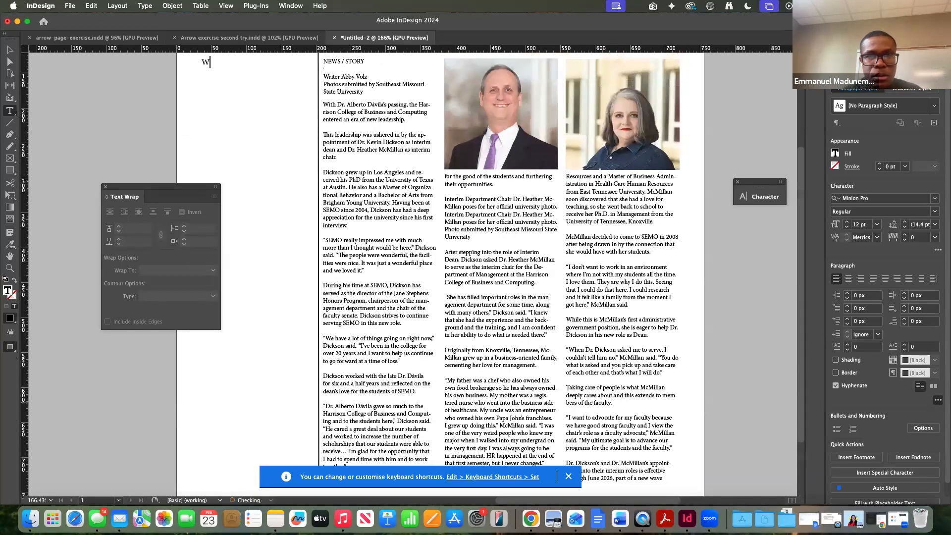
{"action": "key", "text": "super+z"}
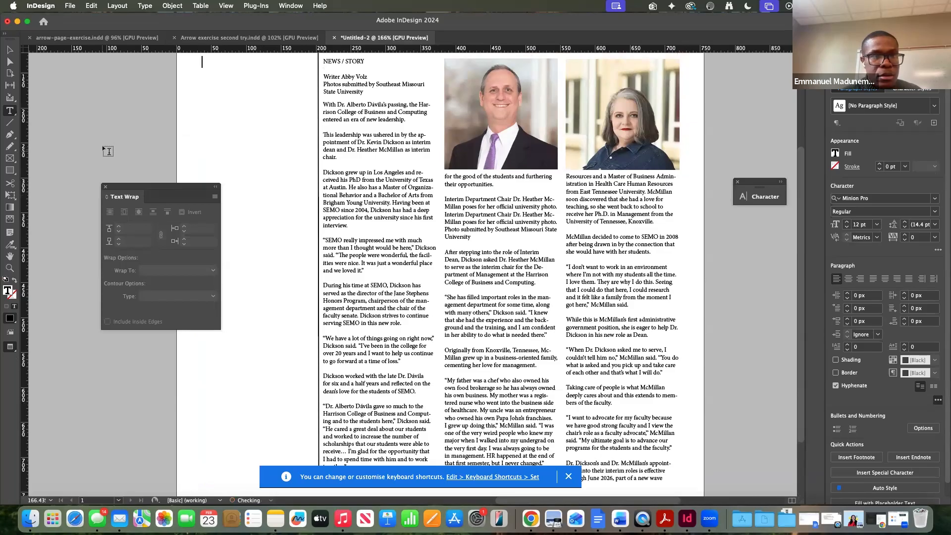
{"action": "key", "text": "super+z"}
Show the page's frame edges and margin guides, and select all the story text across the three columns
{"action": "left_click", "coordinate": [9, 49]}
{"action": "scroll", "coordinate": [396, 263], "scroll_direction": "down", "scroll_amount": 3}
{"action": "left_click", "coordinate": [396, 261]}
{"action": "key", "text": "super+a"}
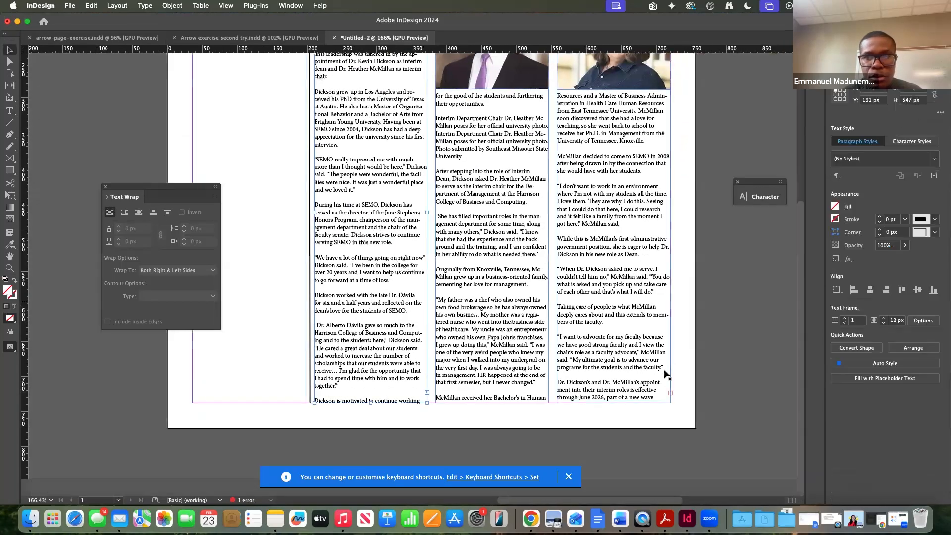
{"action": "double_click", "coordinate": [619, 268]}
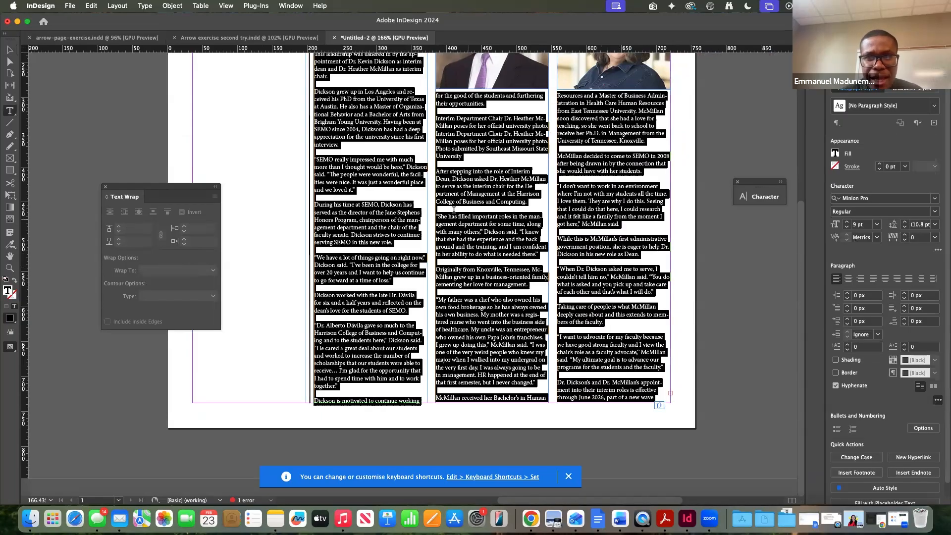
Try removing the blank line between the first two story paragraphs, and put it back
{"action": "left_click", "coordinate": [371, 167]}
{"action": "scroll", "coordinate": [347, 138], "scroll_direction": "up", "scroll_amount": 3}
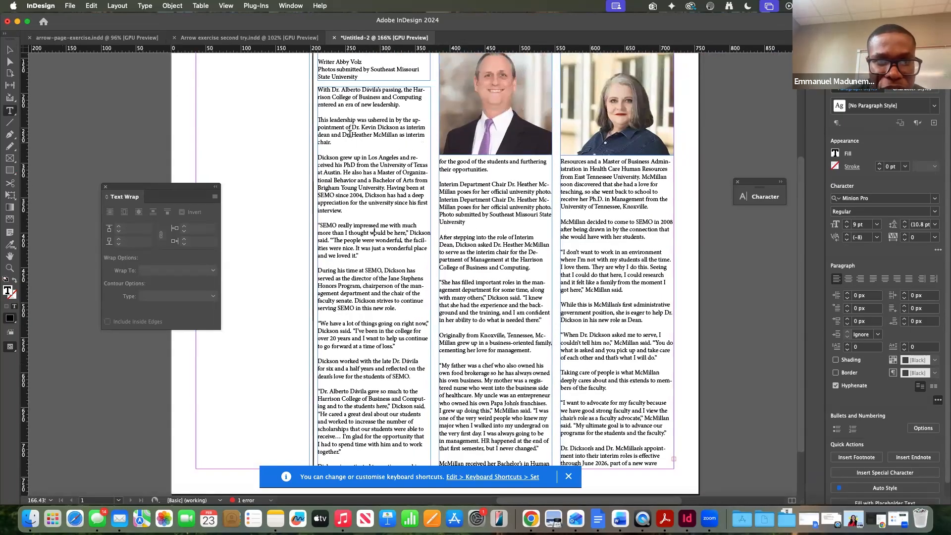
{"action": "left_click", "coordinate": [319, 112]}
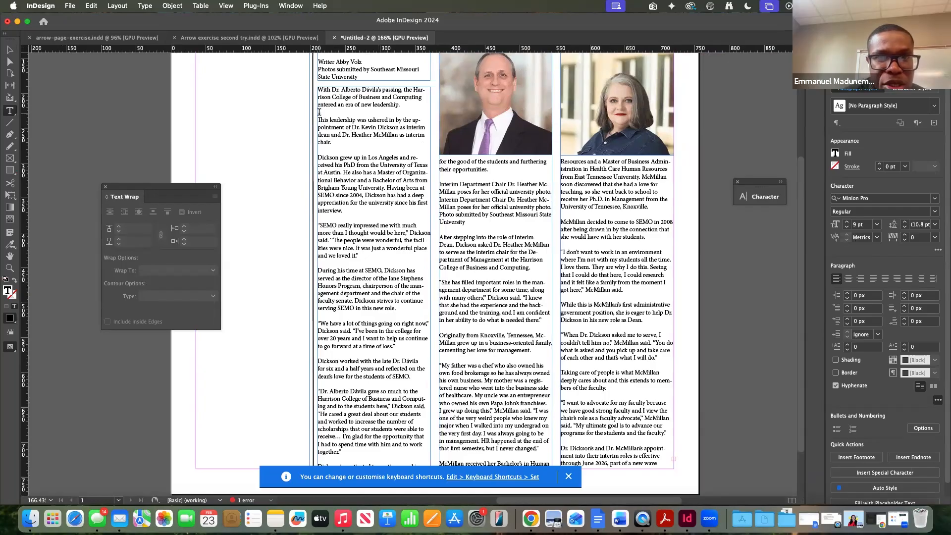
{"action": "key", "text": "BackSpace"}
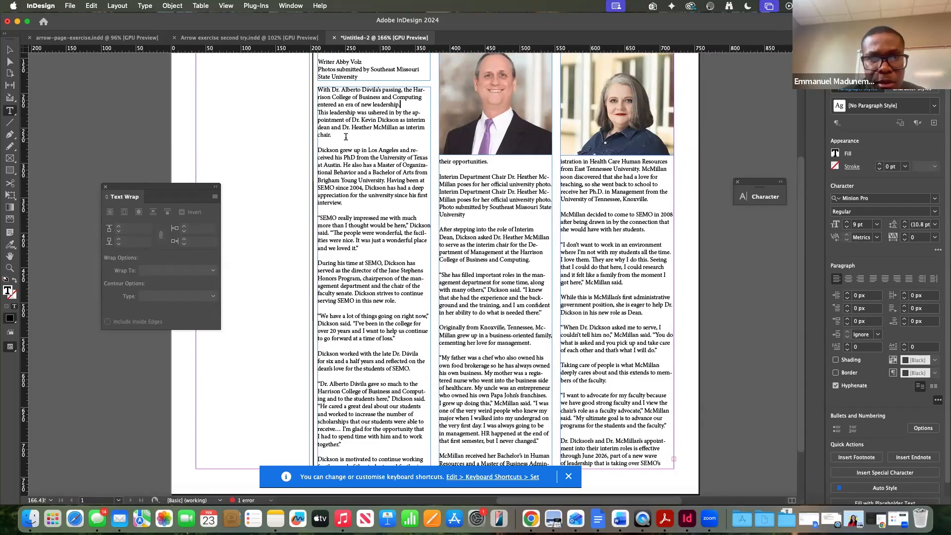
{"action": "key", "text": "Return"}
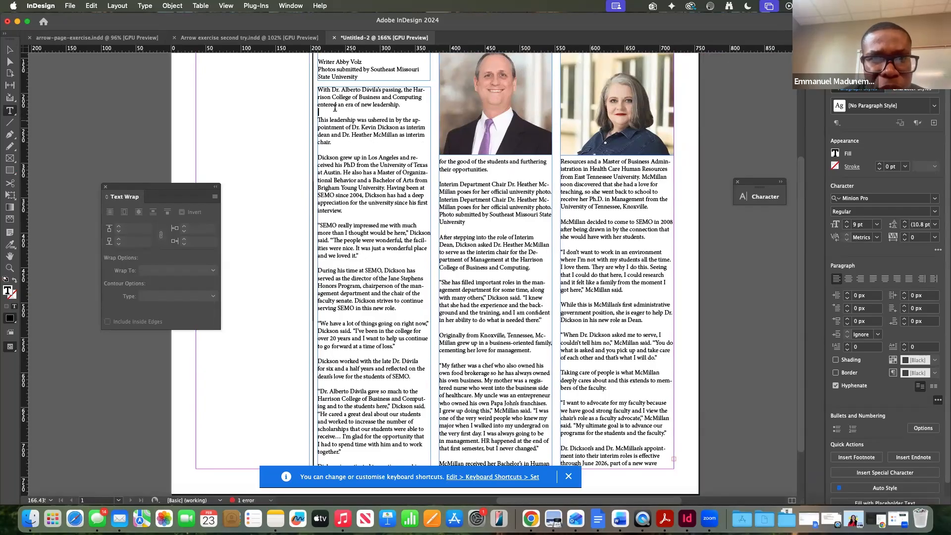
Try a 1 px right indent and a 2 px left indent on all the story text, resetting both to 0 px
{"action": "key", "text": "super+a"}
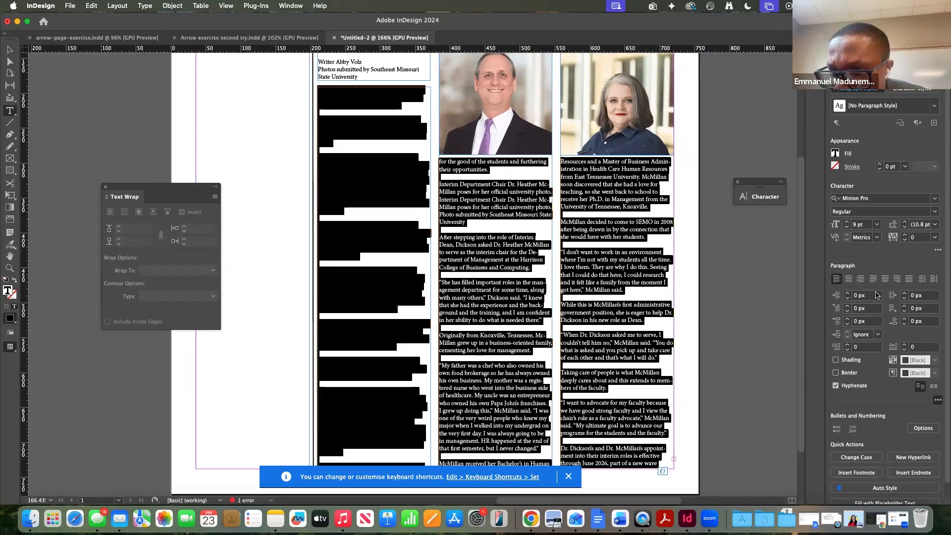
{"action": "left_click", "coordinate": [904, 295]}
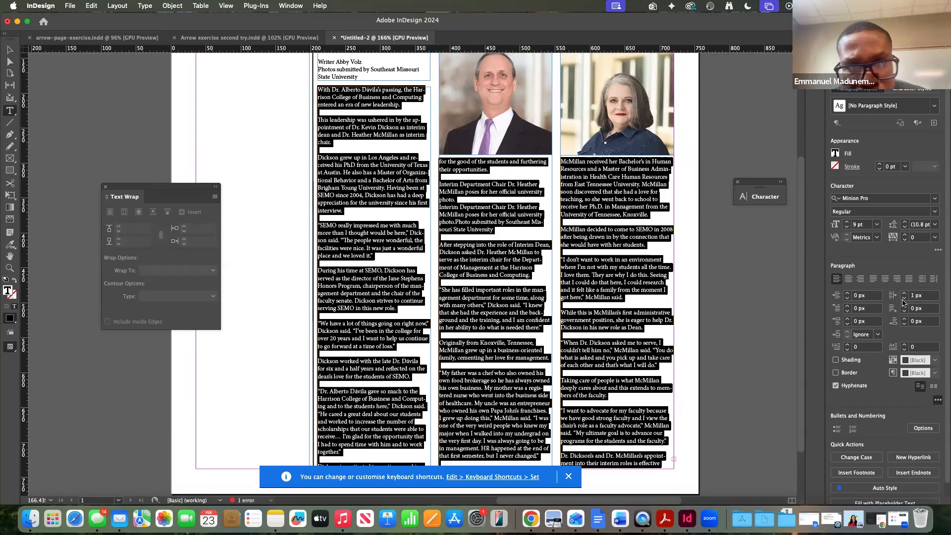
{"action": "left_click", "coordinate": [905, 299]}
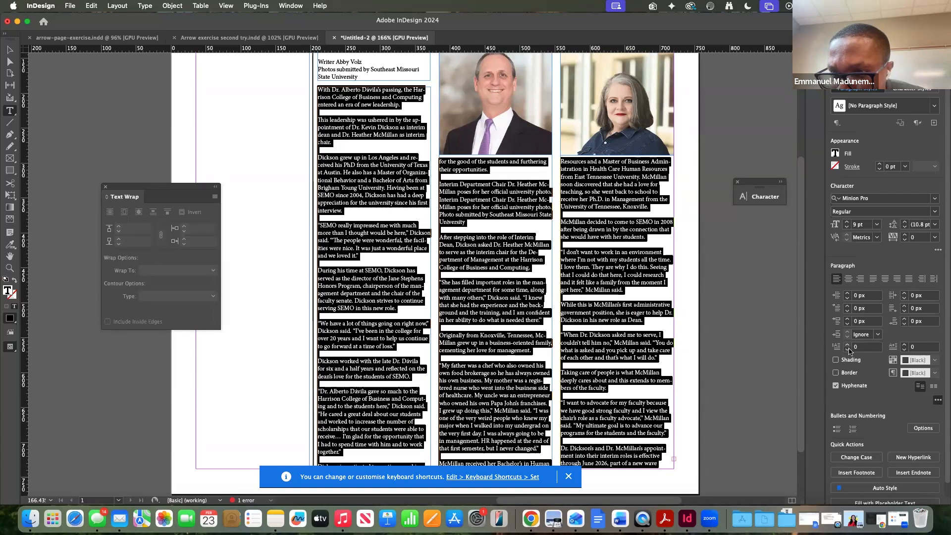
{"action": "left_click", "coordinate": [847, 293]}
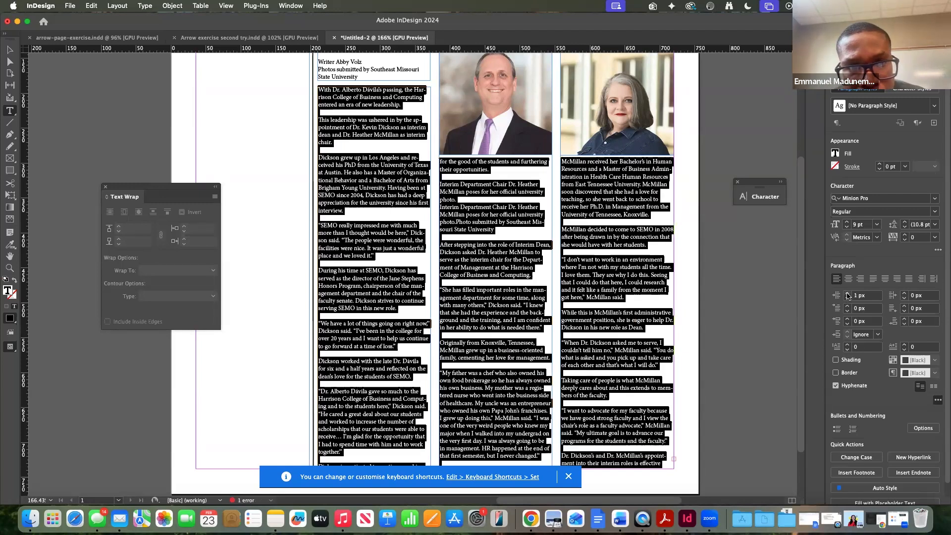
{"action": "left_click", "coordinate": [848, 293]}
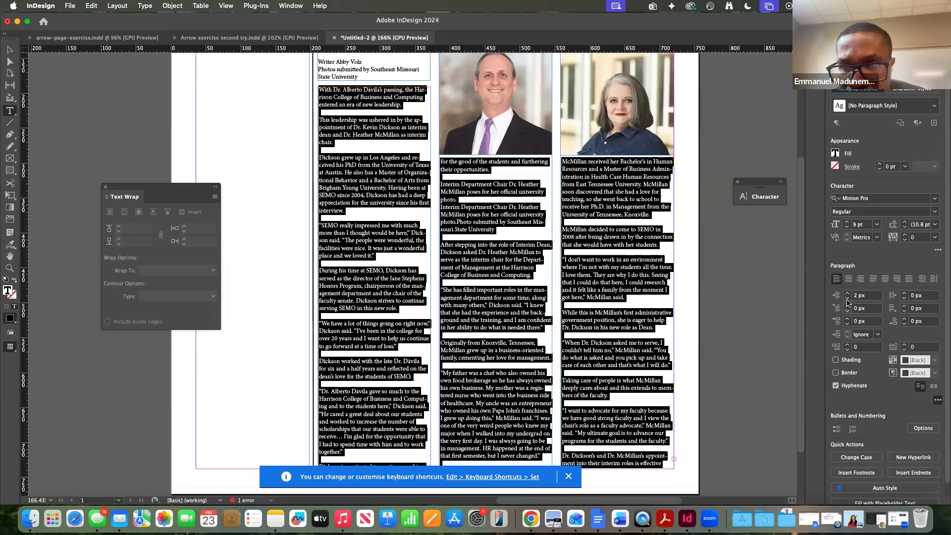
{"action": "left_click", "coordinate": [847, 300]}
{"action": "left_click", "coordinate": [847, 299]}
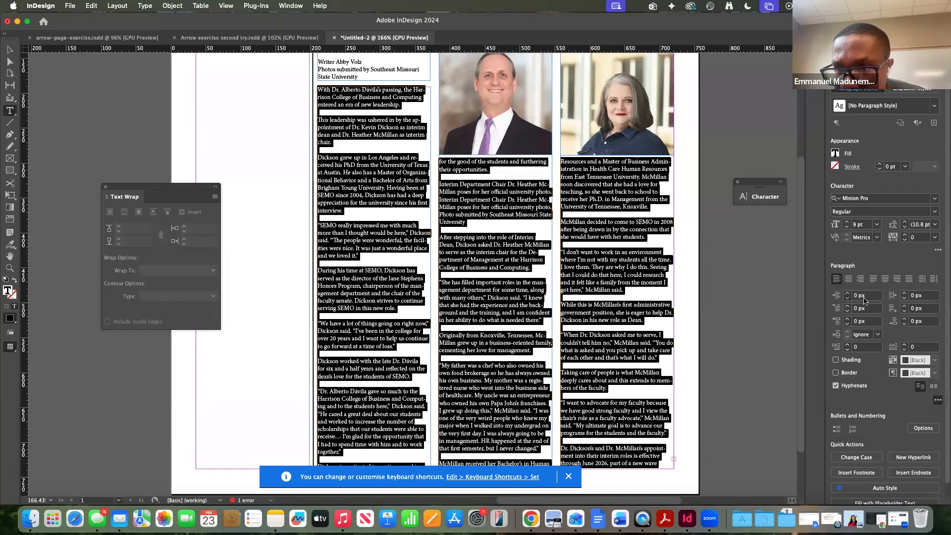
{"action": "scroll", "coordinate": [871, 329], "scroll_direction": "down", "scroll_amount": 1}
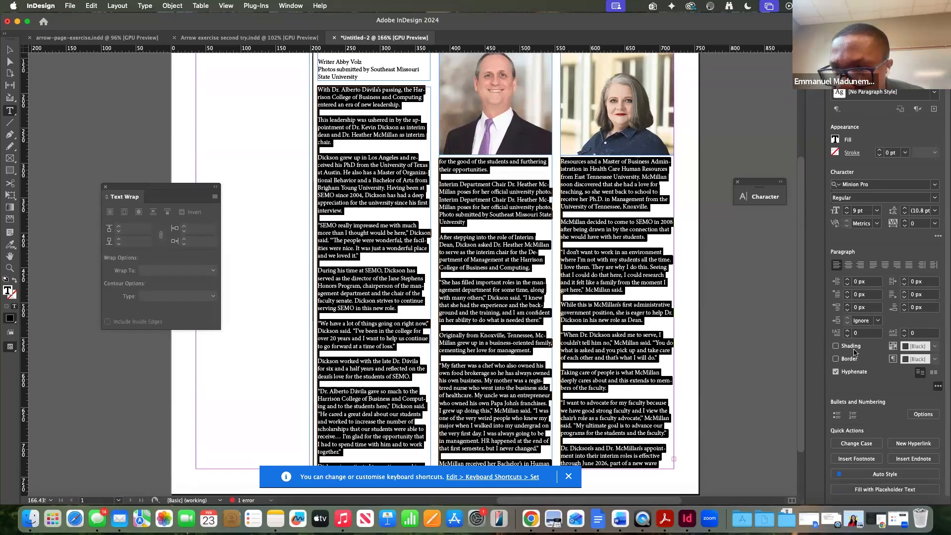
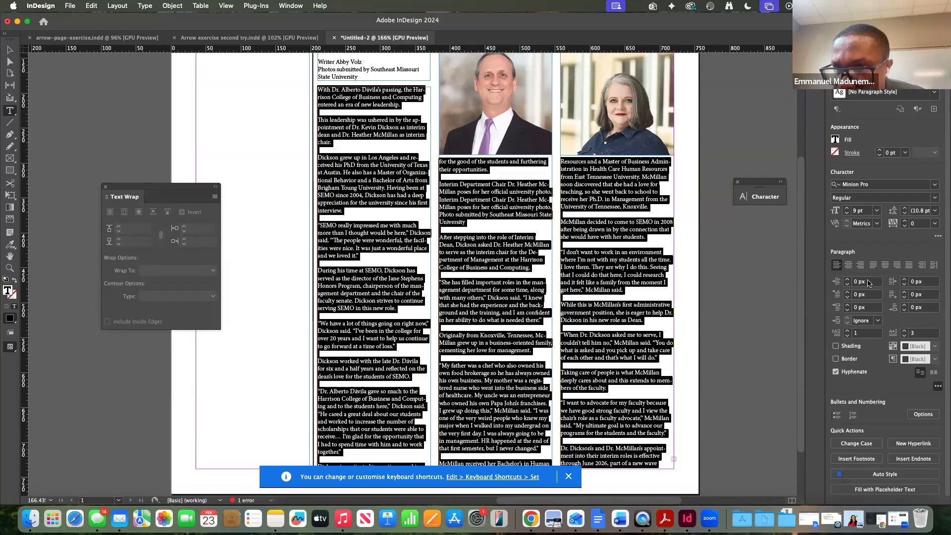
Set the tracking of all the story text to -20 so the story fits in the three columns
{"action": "left_click", "coordinate": [905, 221]}
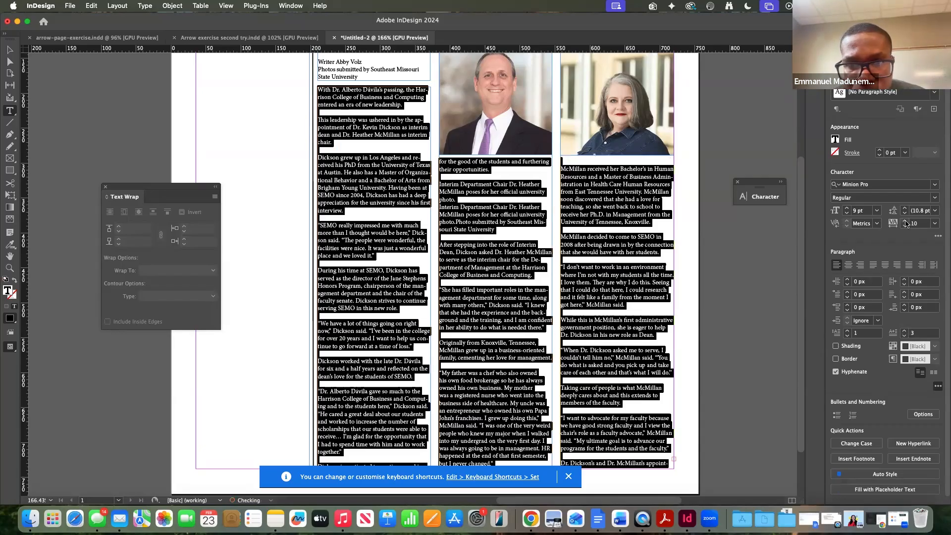
{"action": "left_click", "coordinate": [904, 226]}
{"action": "left_click", "coordinate": [905, 227]}
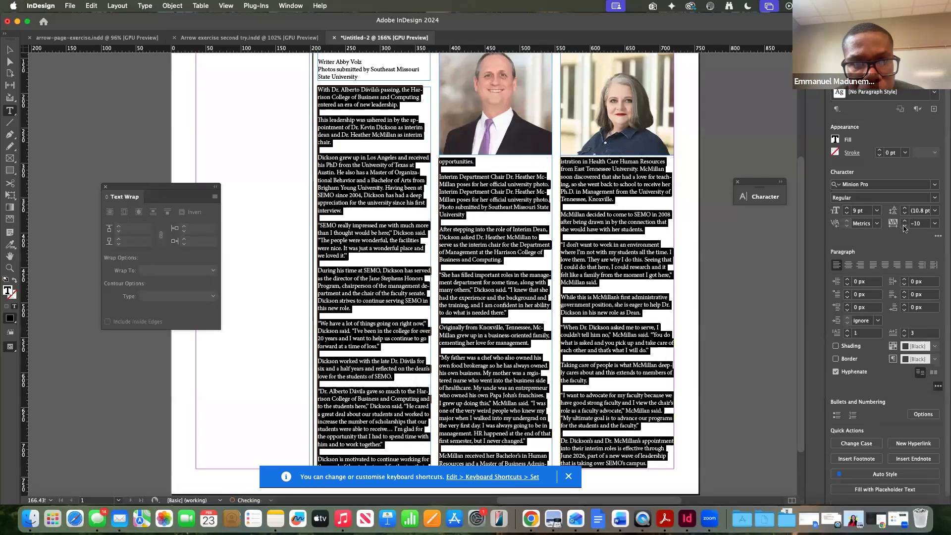
{"action": "left_click", "coordinate": [905, 226]}
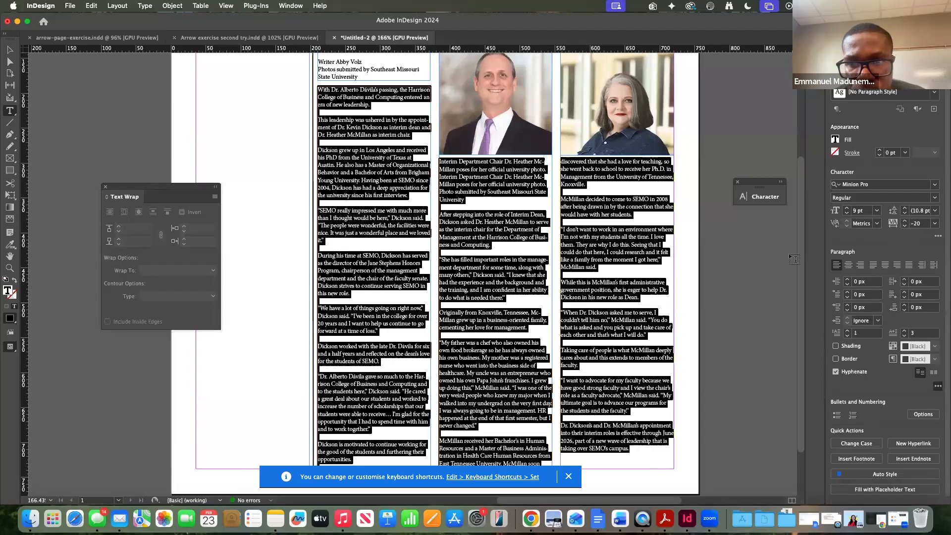
{"action": "left_click", "coordinate": [9, 49]}
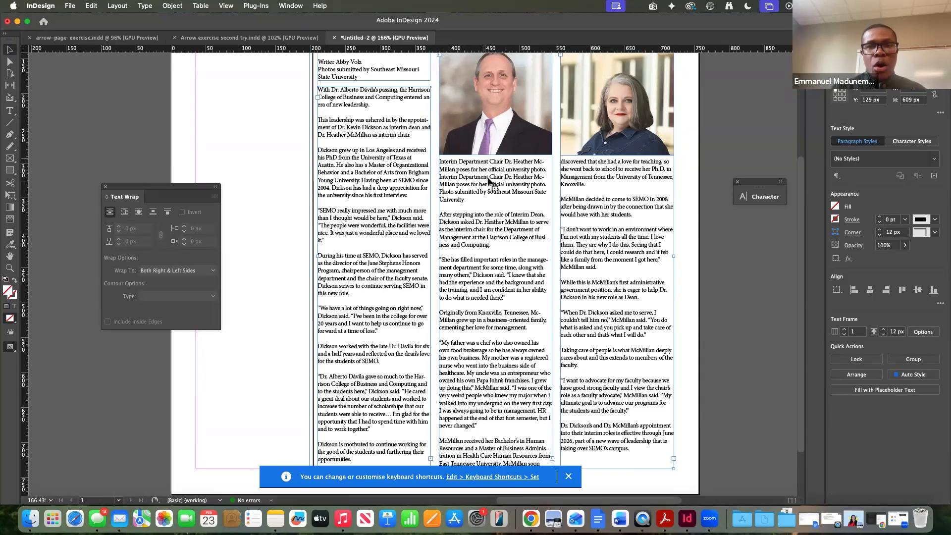
Try lowering the top edge of the second column's text frame to below the interim dean's photo, and undo it
{"action": "scroll", "coordinate": [489, 183], "scroll_direction": "up", "scroll_amount": 5}
{"action": "scroll", "coordinate": [489, 197], "scroll_direction": "down", "scroll_amount": 5}
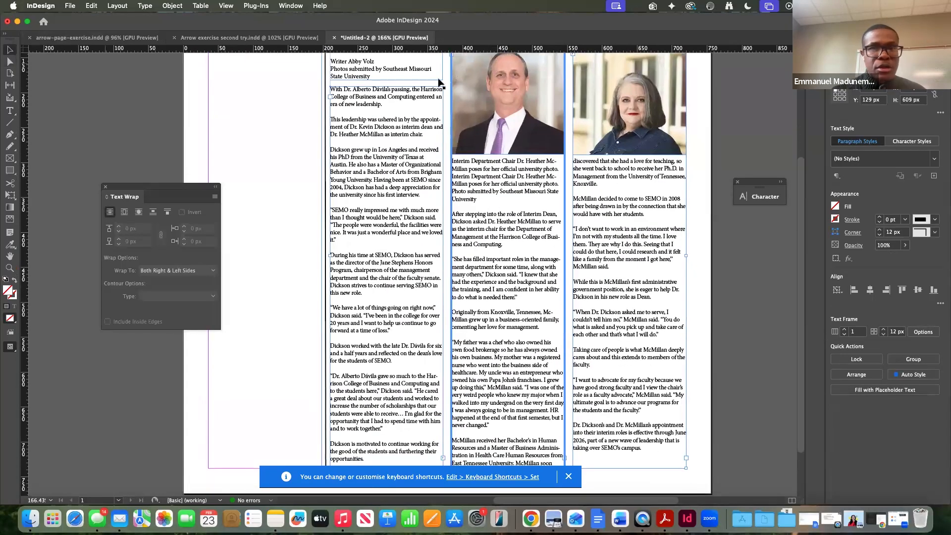
{"action": "left_click", "coordinate": [491, 87]}
{"action": "scroll", "coordinate": [491, 84], "scroll_direction": "up", "scroll_amount": 4}
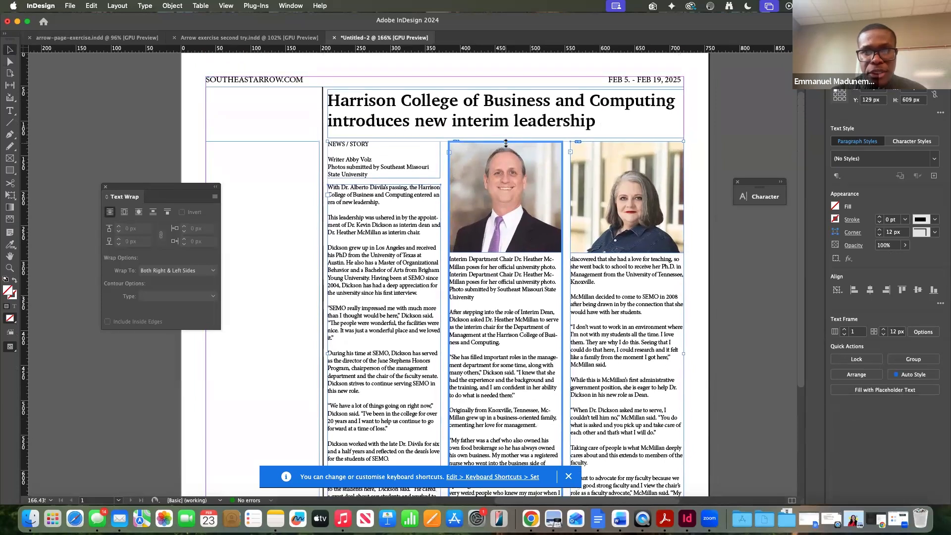
{"action": "left_click_drag", "start_coordinate": [506, 147], "coordinate": [503, 262]}
{"action": "key", "text": "super+z"}
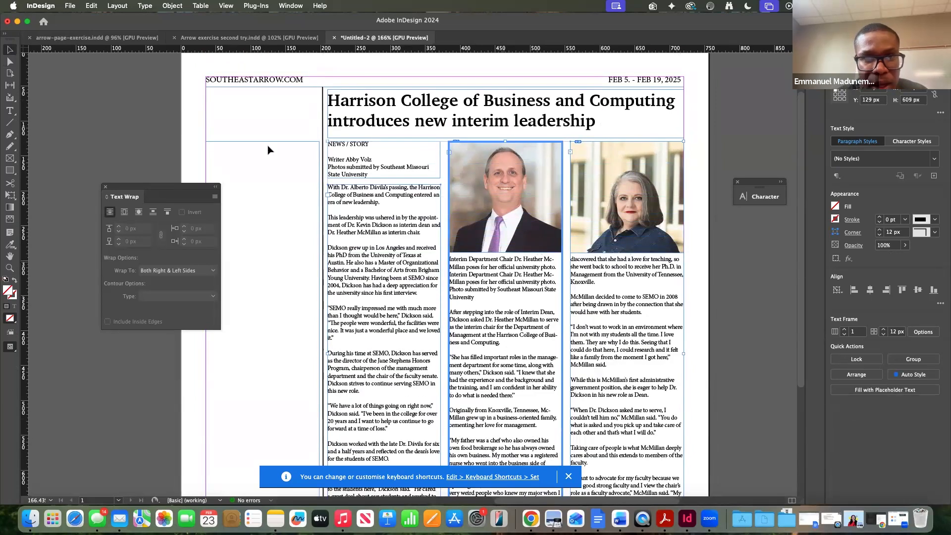
Lower the top edges of the second and third columns' text frames to Y 301 px, just below the portrait photos
{"action": "left_click", "coordinate": [130, 131]}
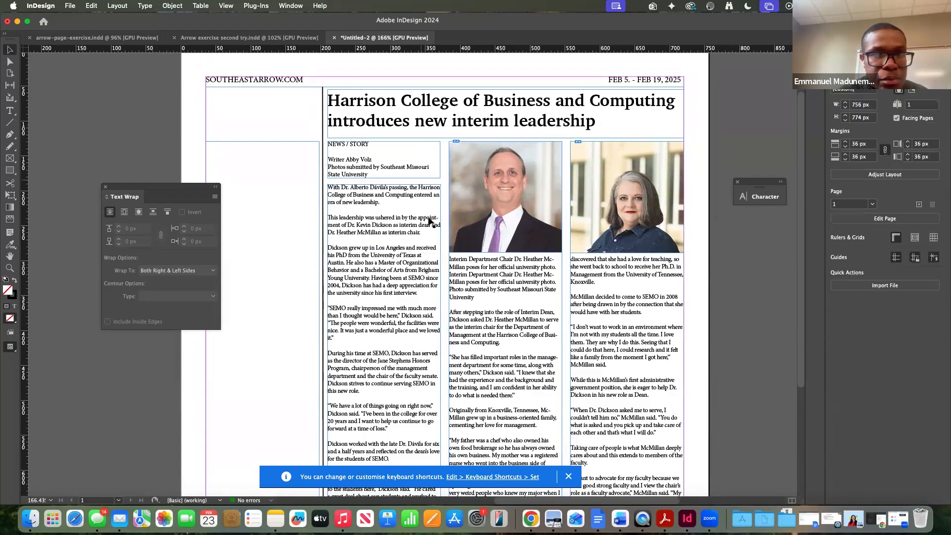
{"action": "left_click", "coordinate": [493, 299]}
{"action": "left_click_drag", "start_coordinate": [505, 141], "coordinate": [504, 261]}
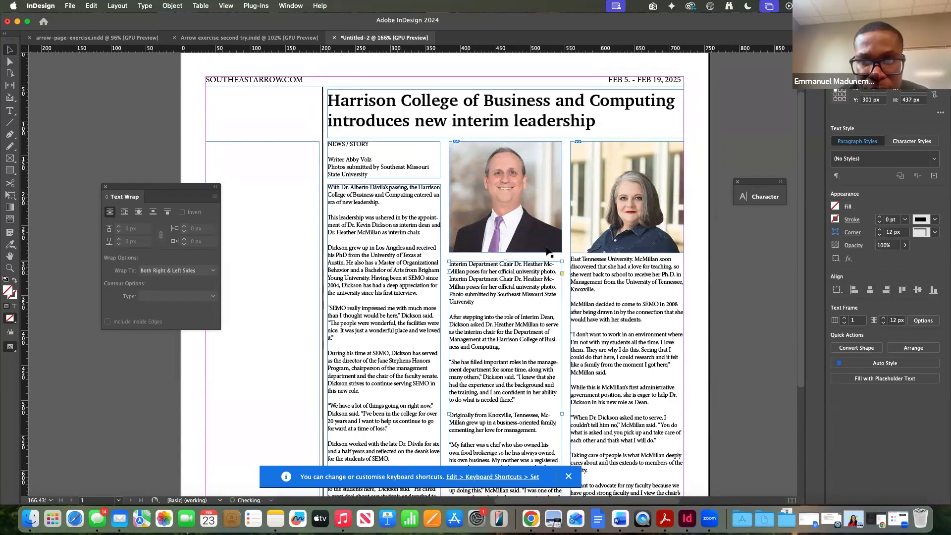
{"action": "mouse_move", "coordinate": [627, 255]}
{"action": "left_mouse_down"}
{"action": "mouse_move", "coordinate": [627, 140]}
{"action": "mouse_move", "coordinate": [628, 263]}
{"action": "left_mouse_up"}
Check the reference page and lower the top edges of the second and third columns' text frames to Y 317 px
{"action": "key", "text": "ctrl+Right"}
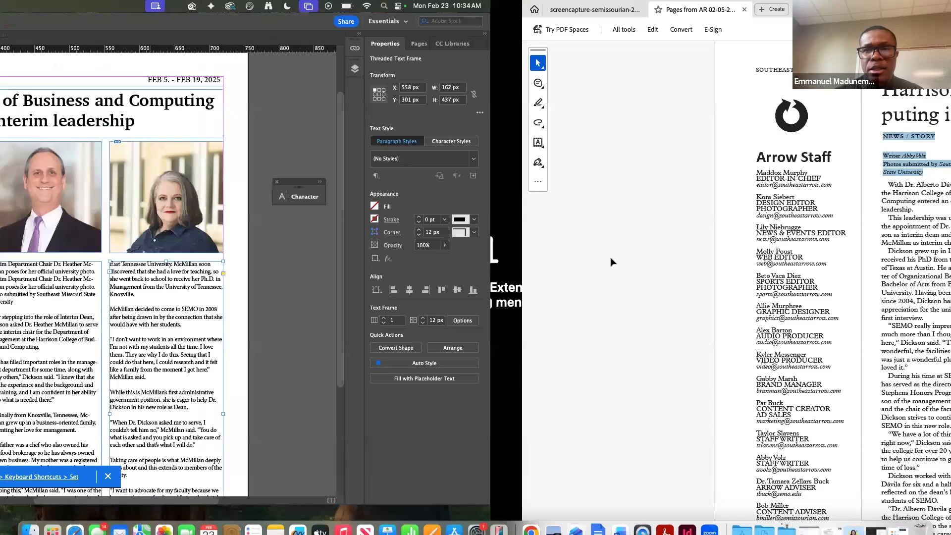
{"action": "key", "text": "ctrl+Left"}
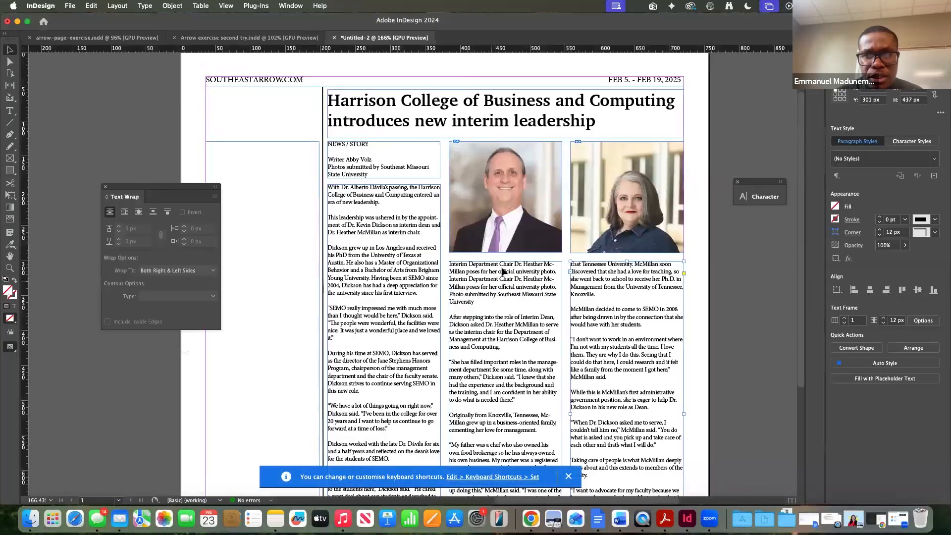
{"action": "left_click_drag", "start_coordinate": [505, 259], "coordinate": [504, 273]}
{"action": "scroll", "coordinate": [505, 272], "scroll_direction": "down", "scroll_amount": 3}
{"action": "scroll", "coordinate": [505, 272], "scroll_direction": "down", "scroll_amount": 2}
{"action": "left_click", "coordinate": [589, 223]}
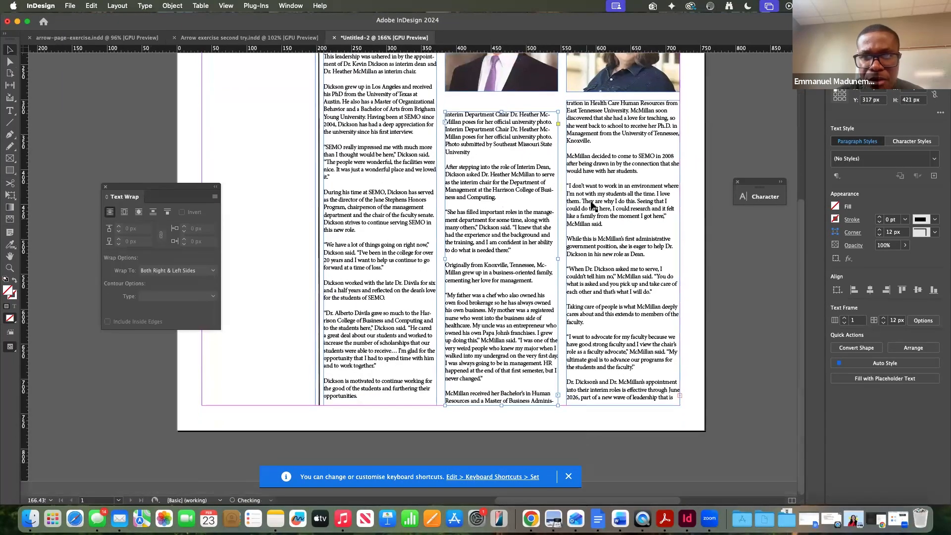
{"action": "left_click_drag", "start_coordinate": [622, 98], "coordinate": [622, 110]}
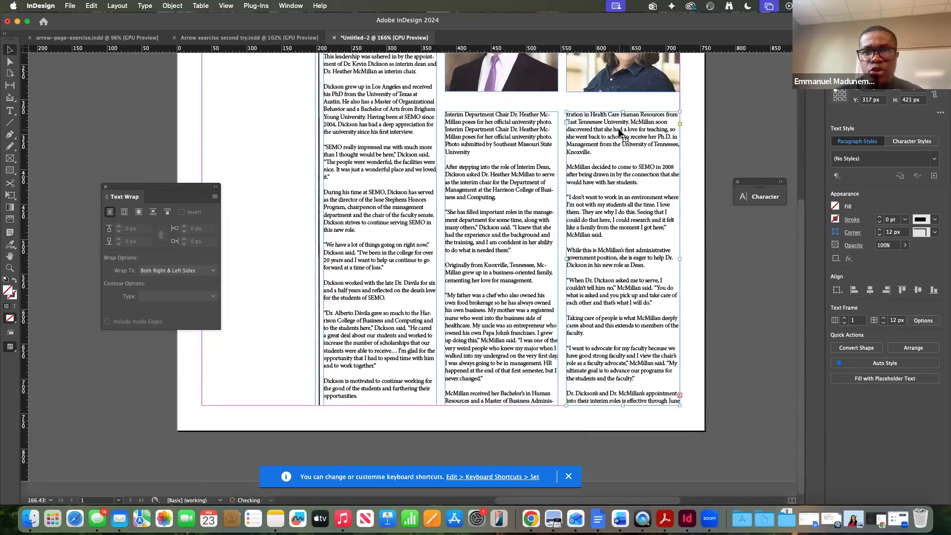
Set the font size of all the text in the NEWS / STORY byline frame to 7 pt
{"action": "scroll", "coordinate": [619, 133], "scroll_direction": "up", "scroll_amount": 3}
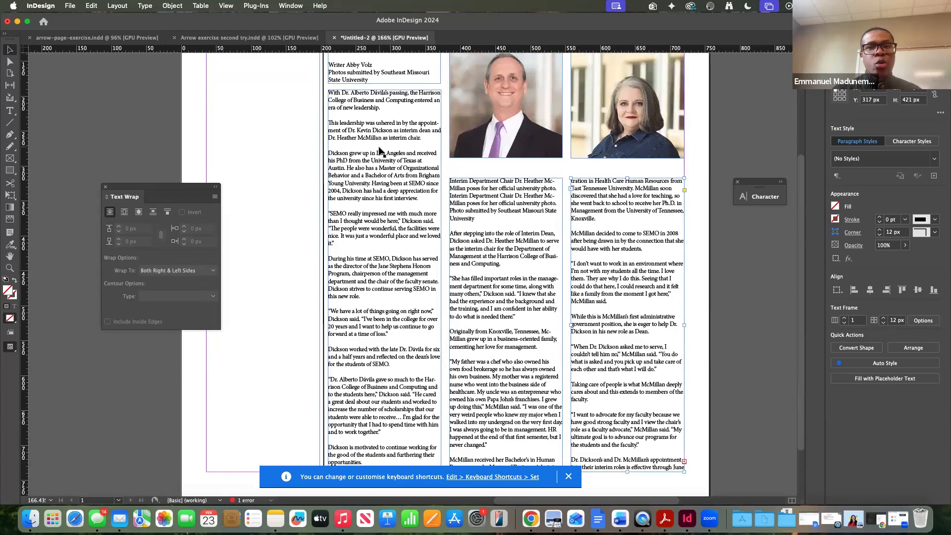
{"action": "scroll", "coordinate": [380, 151], "scroll_direction": "up", "scroll_amount": 2}
{"action": "left_click", "coordinate": [357, 112]}
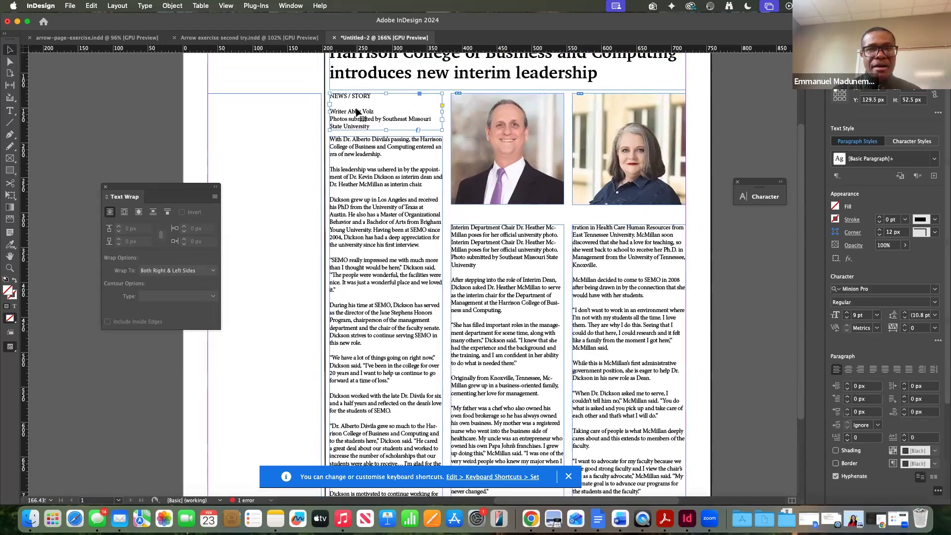
{"action": "double_click", "coordinate": [347, 102]}
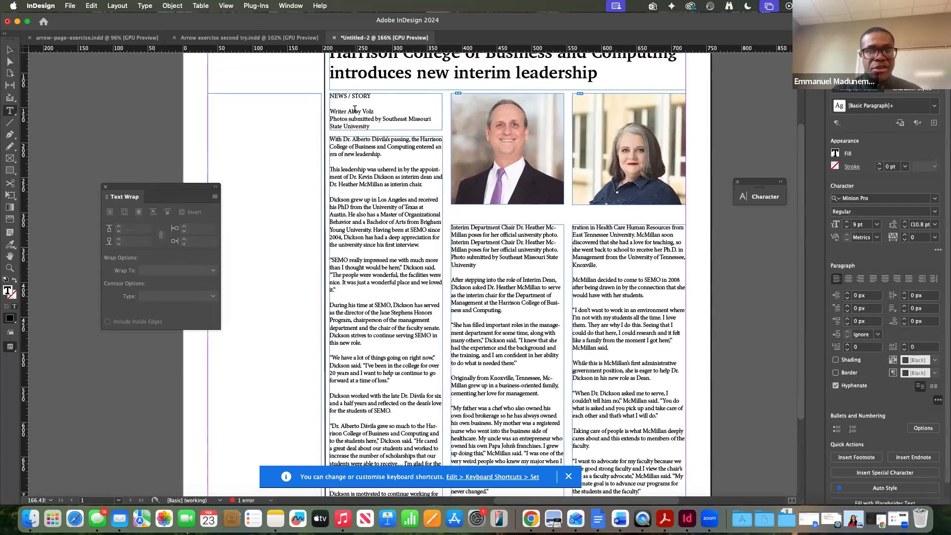
{"action": "key", "text": "super+a"}
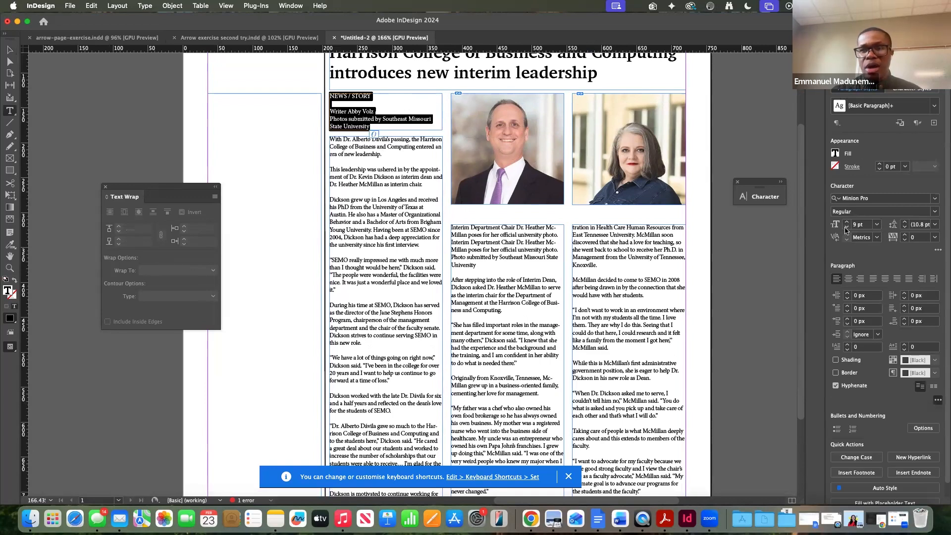
{"action": "left_click", "coordinate": [846, 228]}
{"action": "left_click", "coordinate": [846, 228]}
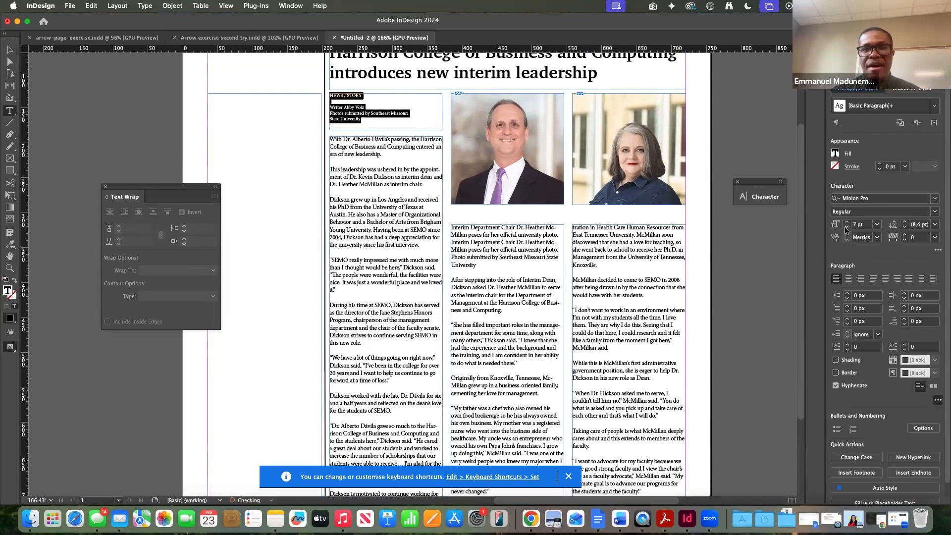
{"action": "left_click", "coordinate": [421, 126]}
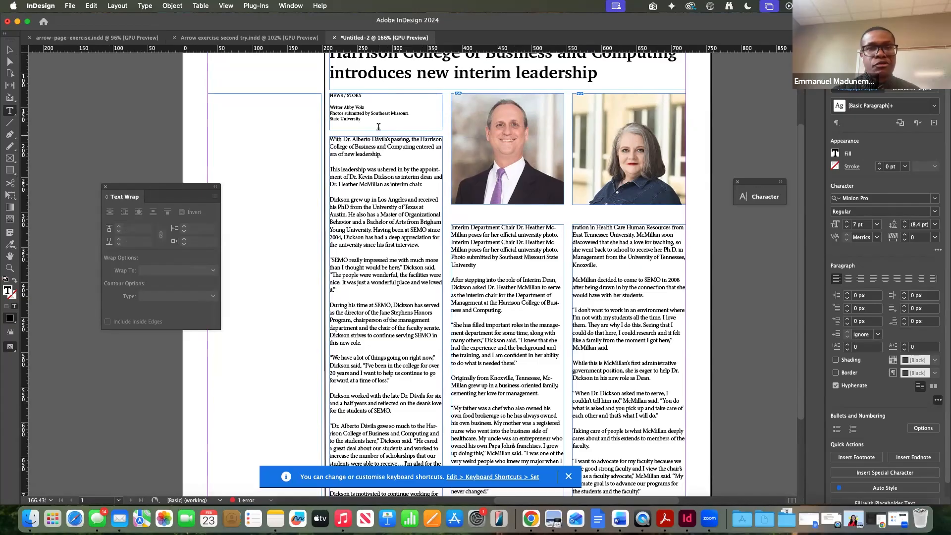
Shorten the byline frame from below and raise the top edge of the first column's text frame to Y 183 px
{"action": "left_click", "coordinate": [9, 50]}
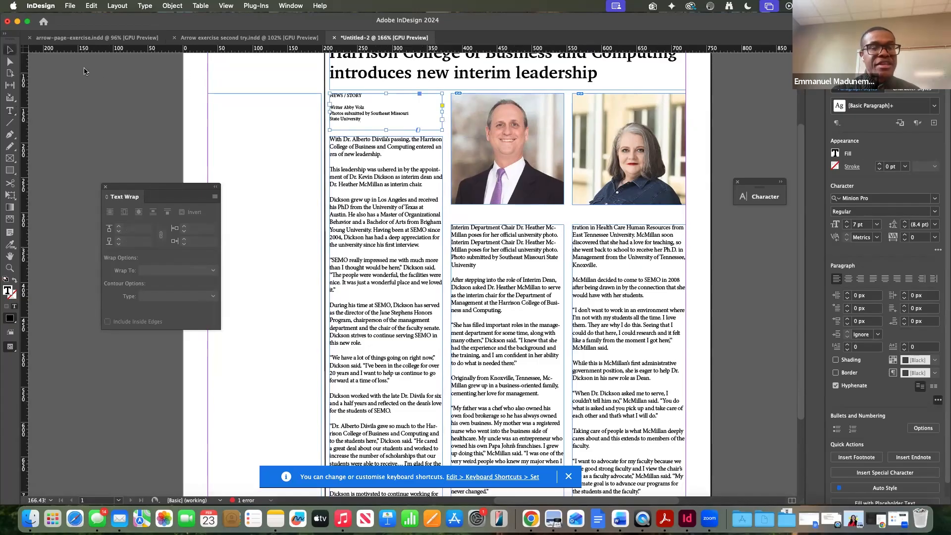
{"action": "left_click_drag", "start_coordinate": [385, 129], "coordinate": [386, 129]}
{"action": "left_click", "coordinate": [385, 135]}
{"action": "scroll", "coordinate": [515, 227], "scroll_direction": "down", "scroll_amount": 5}
{"action": "scroll", "coordinate": [515, 228], "scroll_direction": "down", "scroll_amount": 1}
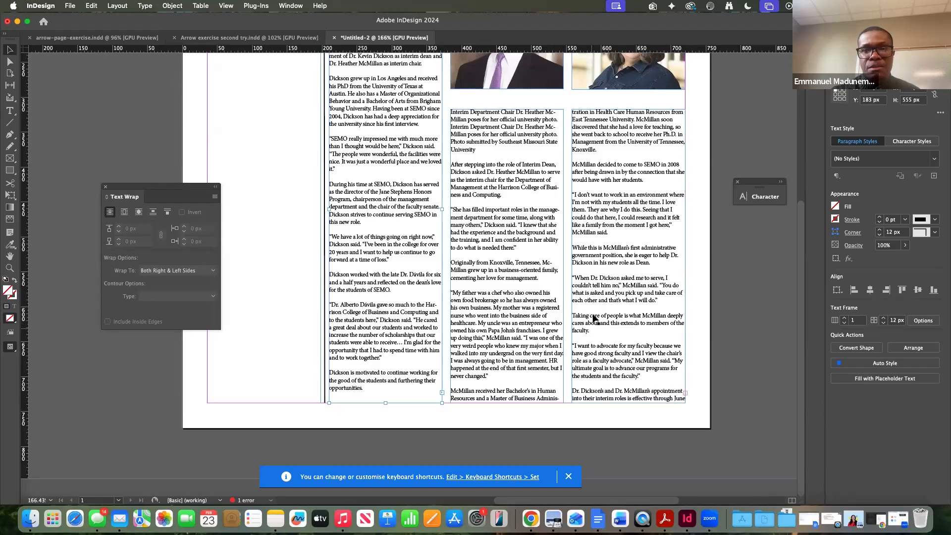
{"action": "scroll", "coordinate": [594, 319], "scroll_direction": "up", "scroll_amount": 6}
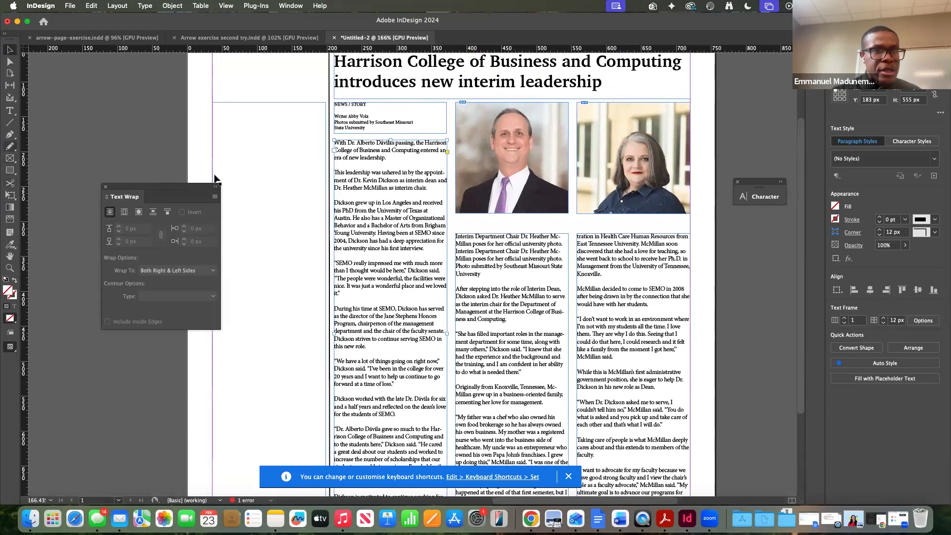
Open Caption Setup for the interim dean's photo and copy that photo's headshot caption from the reference PDF
{"action": "left_click", "coordinate": [495, 181]}
{"action": "right_click", "coordinate": [496, 181]}
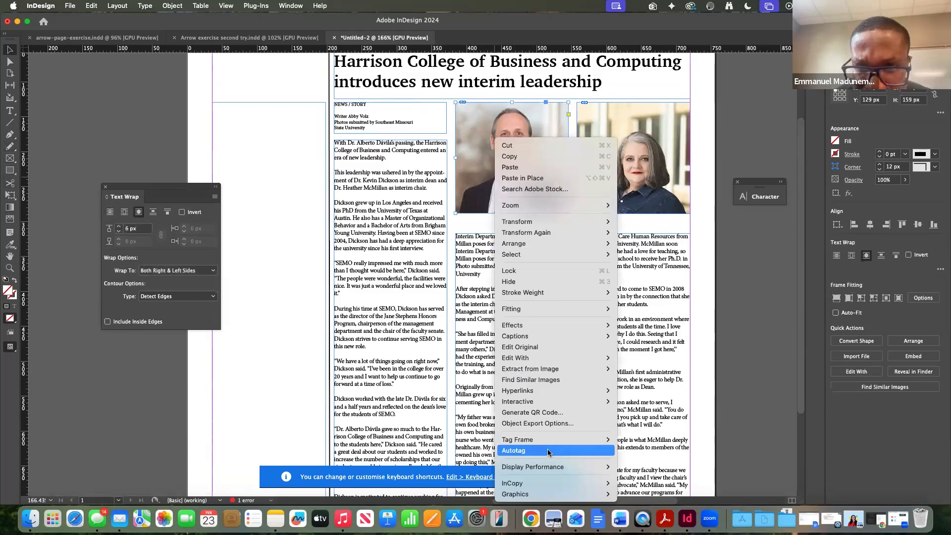
{"action": "mouse_move", "coordinate": [584, 338]}
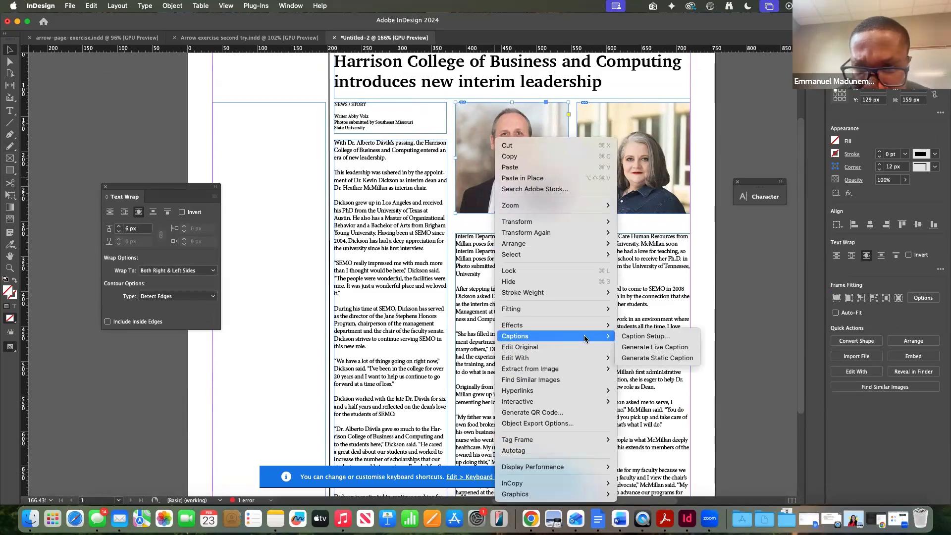
{"action": "left_click", "coordinate": [623, 337]}
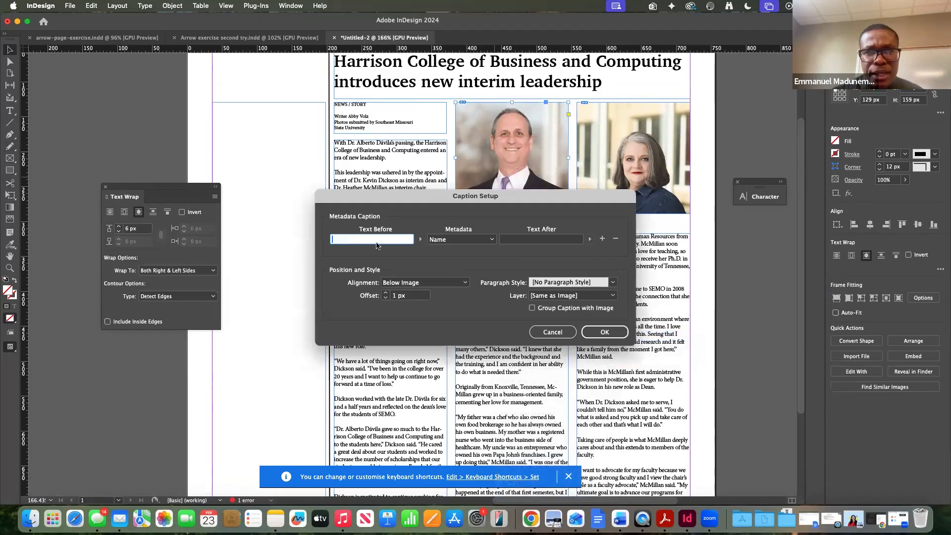
{"action": "key", "text": "ctrl+Right"}
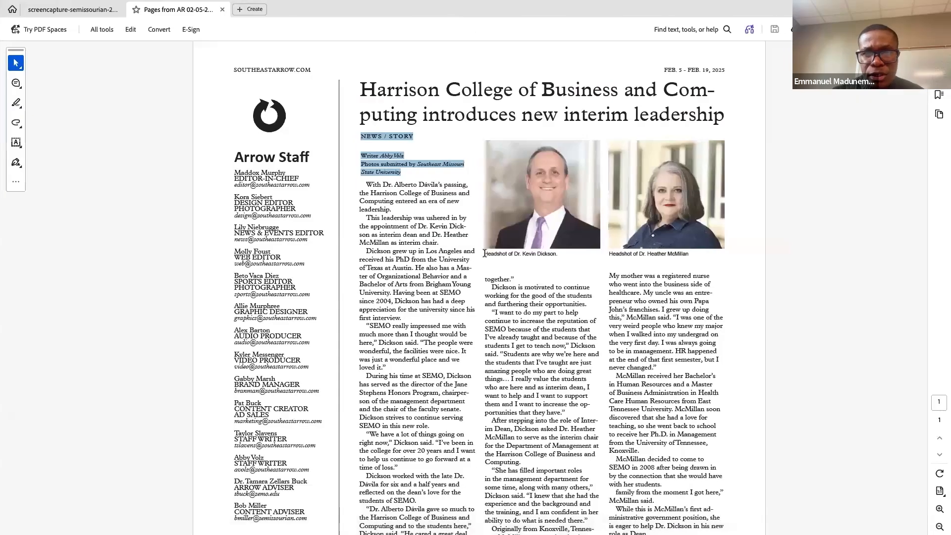
{"action": "left_click_drag", "start_coordinate": [485, 253], "coordinate": [557, 253]}
{"action": "key", "text": "super+c"}
{"action": "key", "text": "ctrl+Left"}
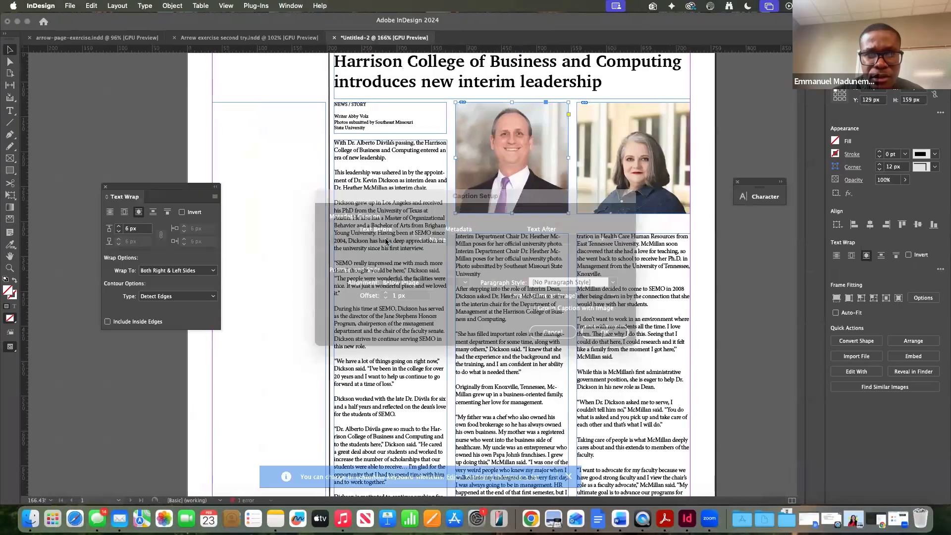
Paste the copied headshot caption as the text before the Name metadata and accept the caption setup
{"action": "left_click", "coordinate": [385, 241]}
{"action": "key", "text": "super+v"}
{"action": "left_click", "coordinate": [479, 239]}
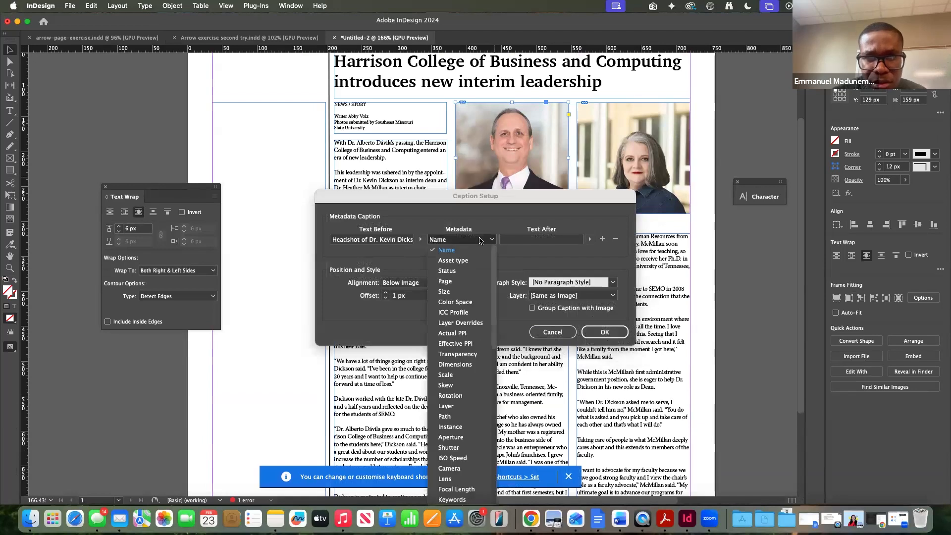
{"action": "left_click", "coordinate": [522, 242]}
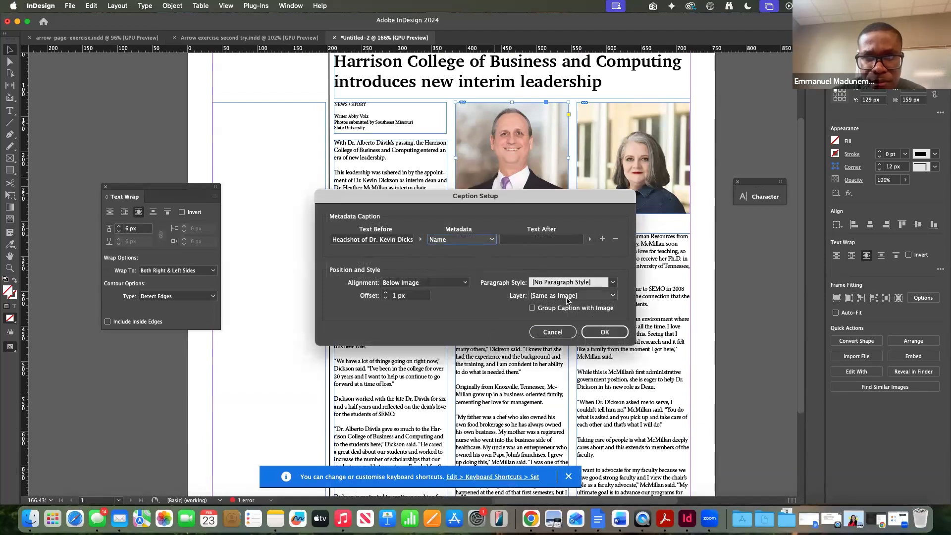
{"action": "left_click", "coordinate": [603, 332]}
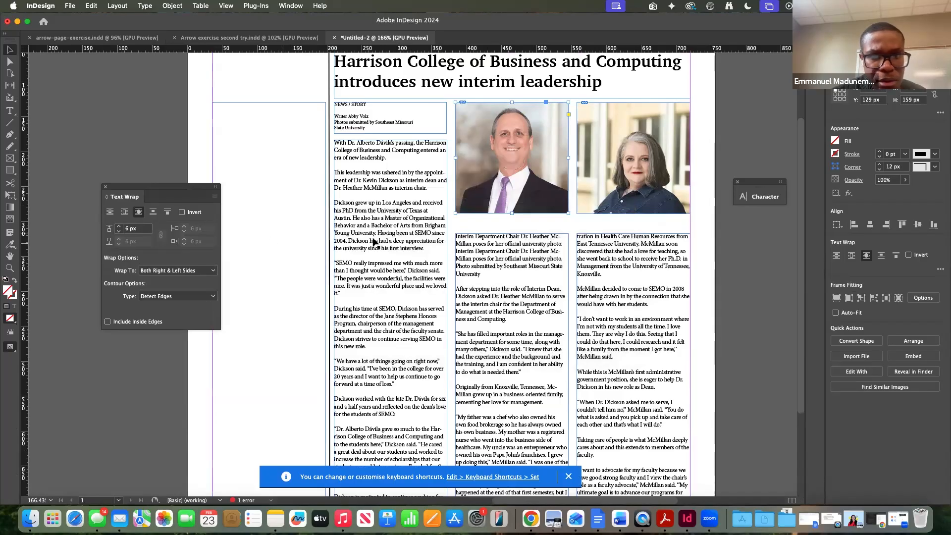
Change the caption alignment of the interim dean's photo to Above Image in Caption Setup
{"action": "right_click", "coordinate": [484, 202]}
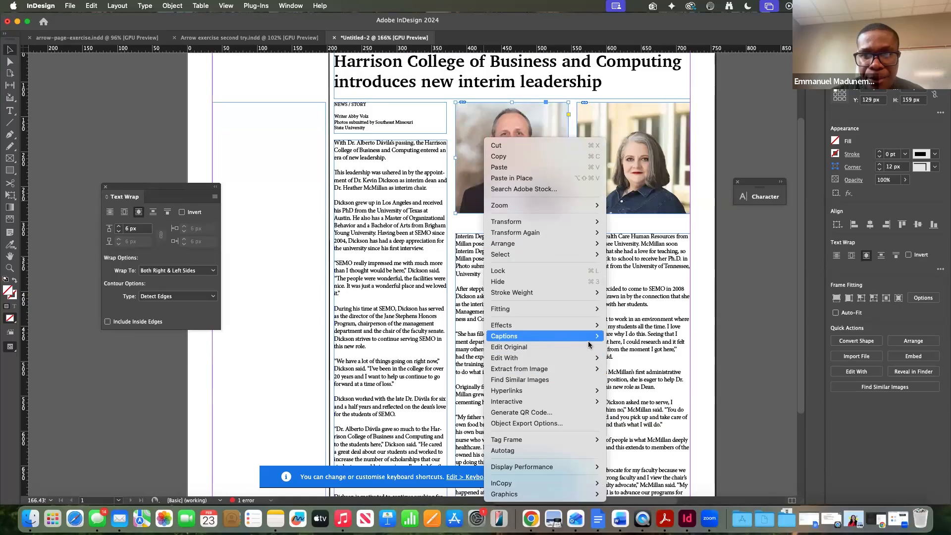
{"action": "mouse_move", "coordinate": [584, 336]}
{"action": "left_click", "coordinate": [628, 336]}
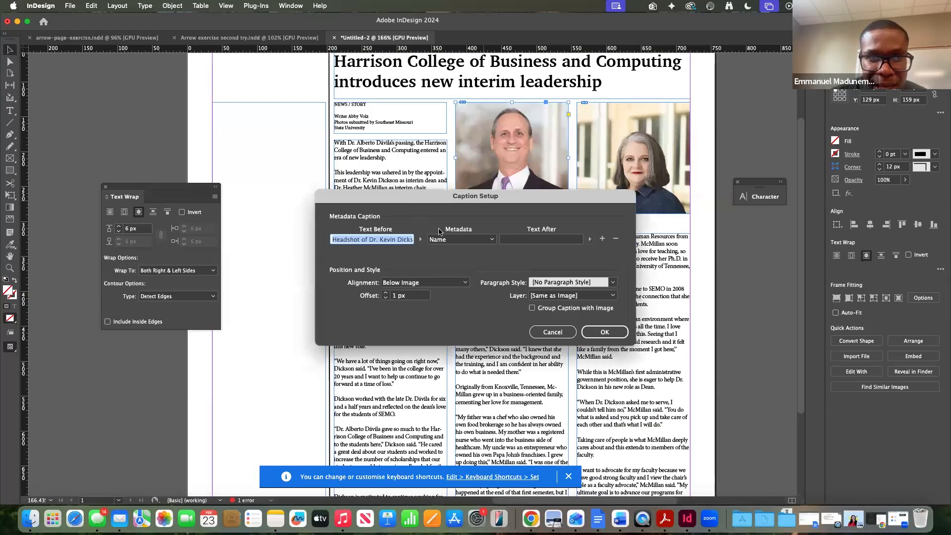
{"action": "left_click", "coordinate": [407, 284]}
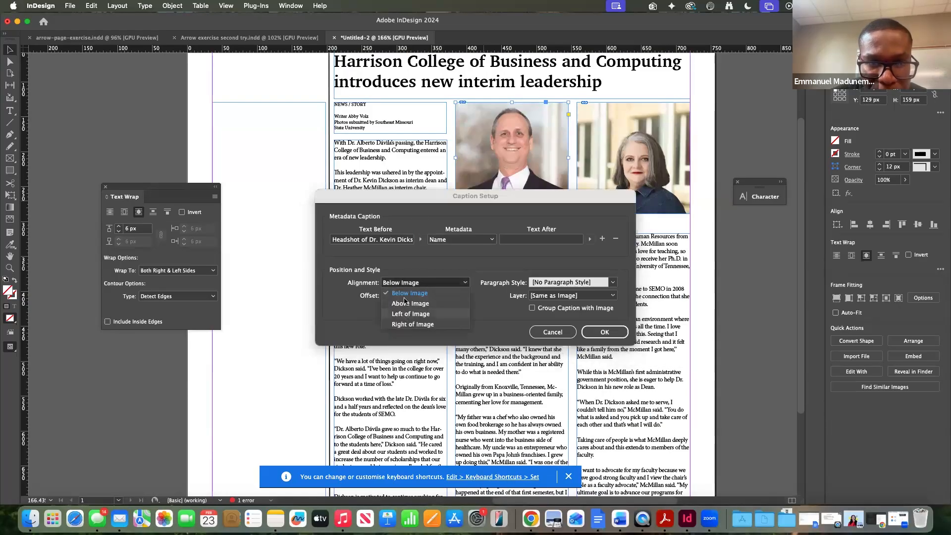
{"action": "left_click", "coordinate": [405, 303]}
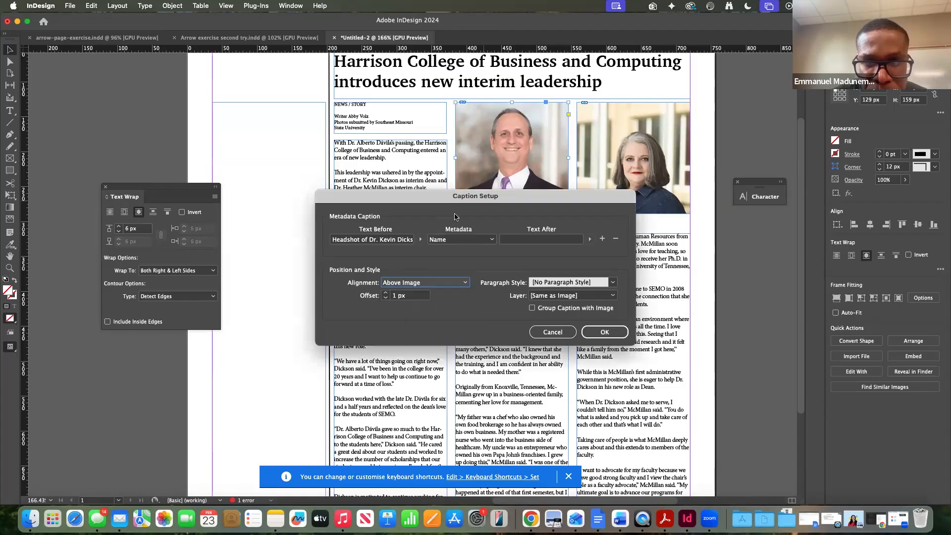
{"action": "left_click", "coordinate": [604, 332]}
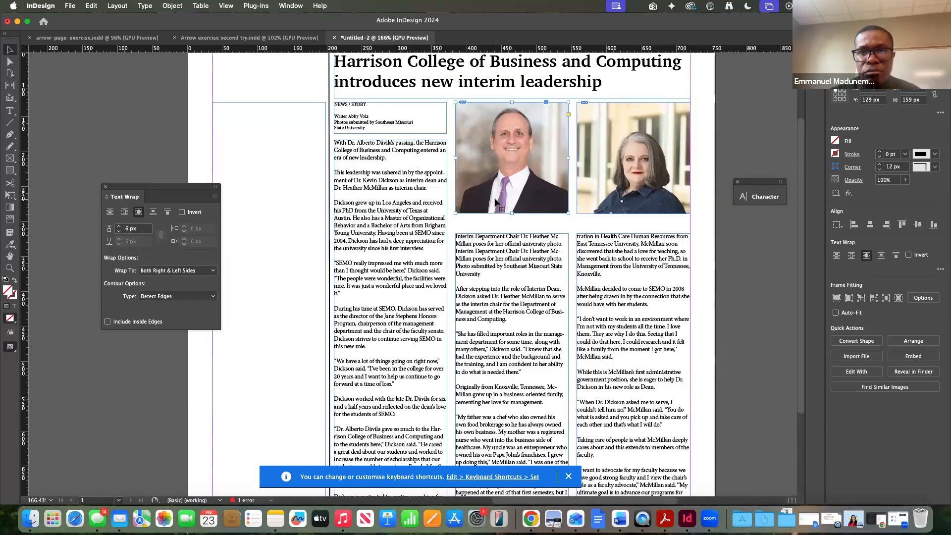
Undo the last change to the first column's text frame, and close the story editor window
{"action": "key", "text": "super+z"}
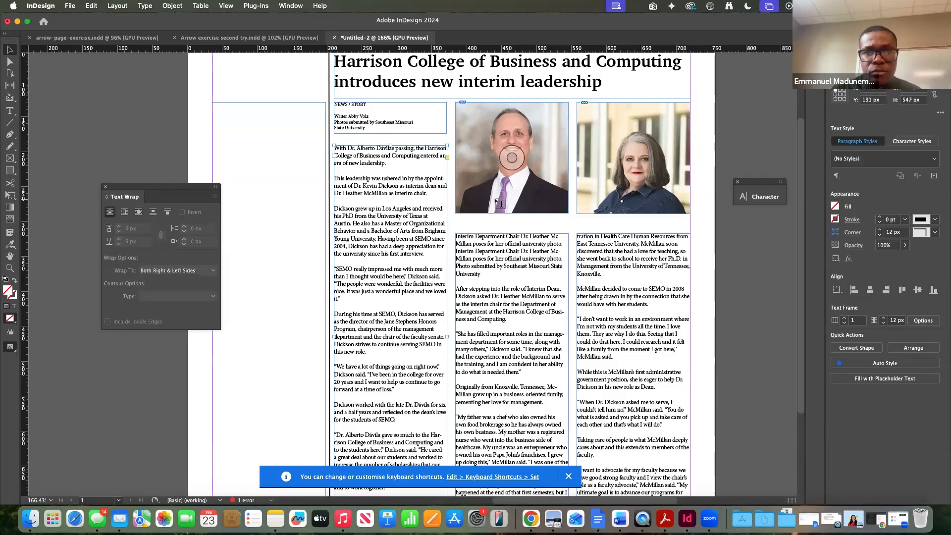
{"action": "key", "text": "super+y"}
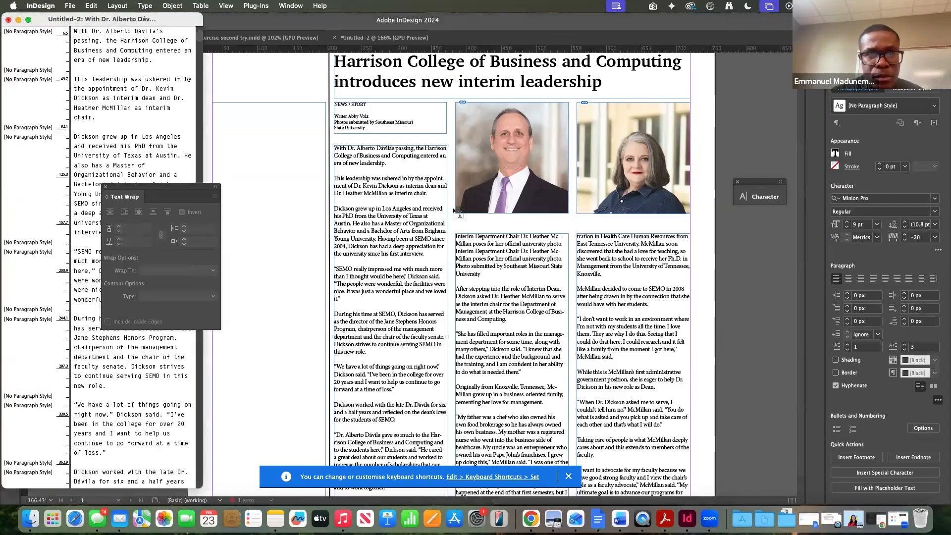
{"action": "left_click", "coordinate": [8, 19]}
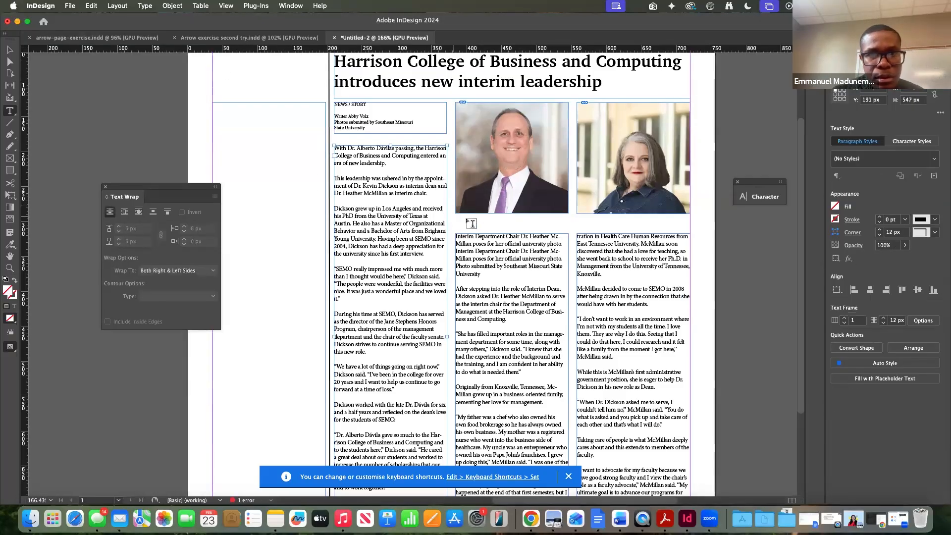
Configure the interim dean photo's caption setup with Below Image alignment, a 3 px offset and Layer 1, and accept it
{"action": "right_click", "coordinate": [467, 201]}
{"action": "mouse_move", "coordinate": [512, 382]}
{"action": "left_click", "coordinate": [619, 379]}
{"action": "type", "text": "Headshot of Dr. Kevin Dicks"}
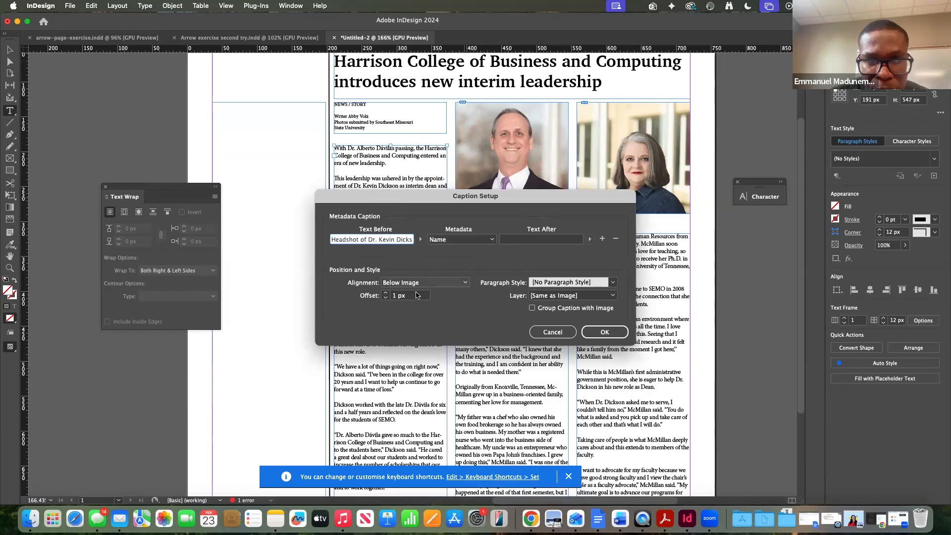
{"action": "left_click", "coordinate": [385, 294]}
{"action": "left_click", "coordinate": [385, 293]}
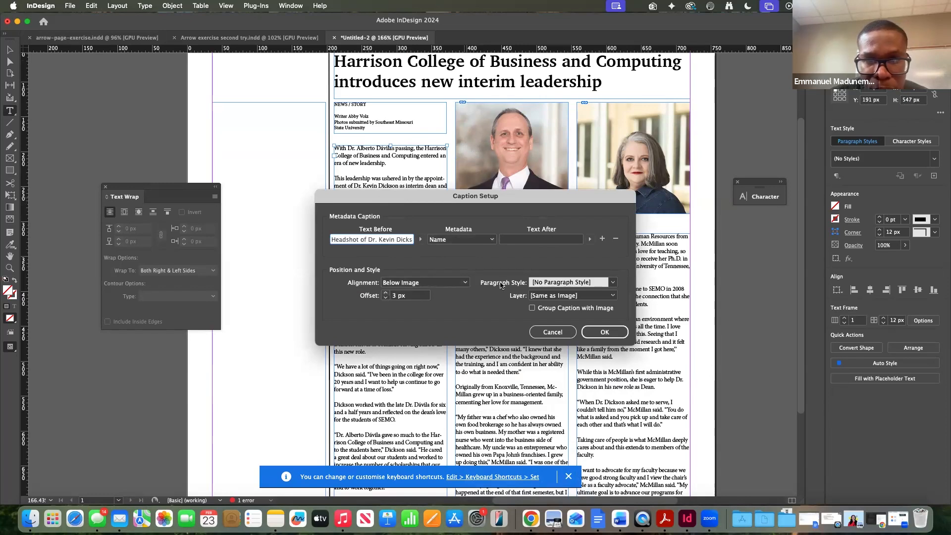
{"action": "left_click", "coordinate": [410, 283]}
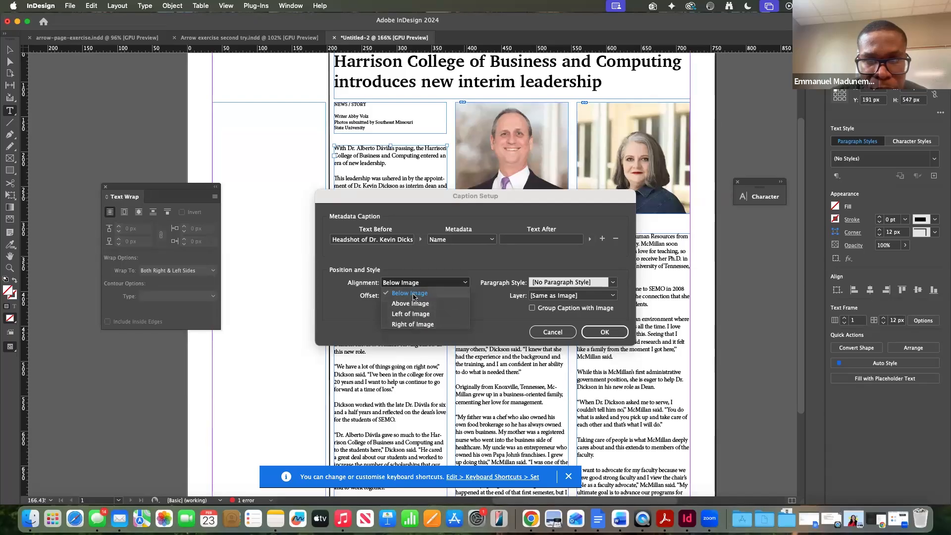
{"action": "left_click", "coordinate": [409, 293]}
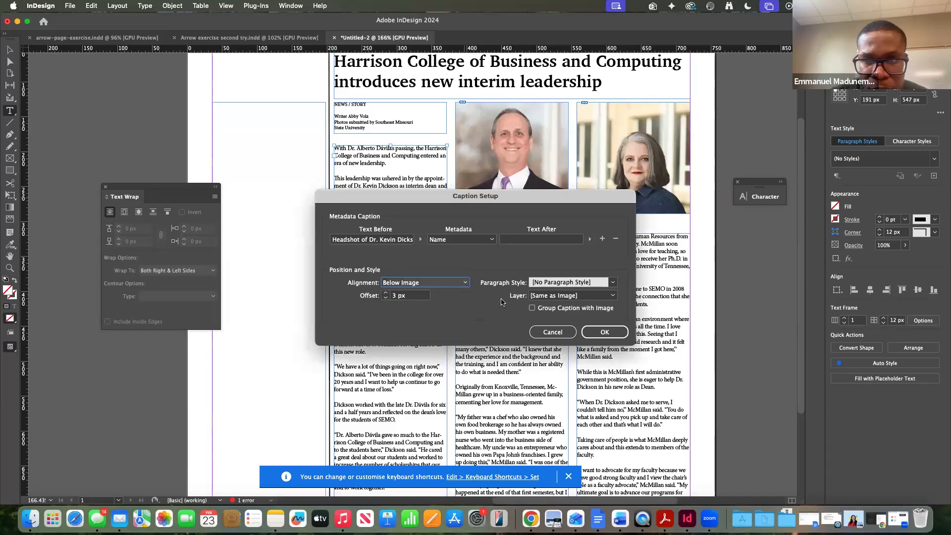
{"action": "left_click", "coordinate": [570, 295]}
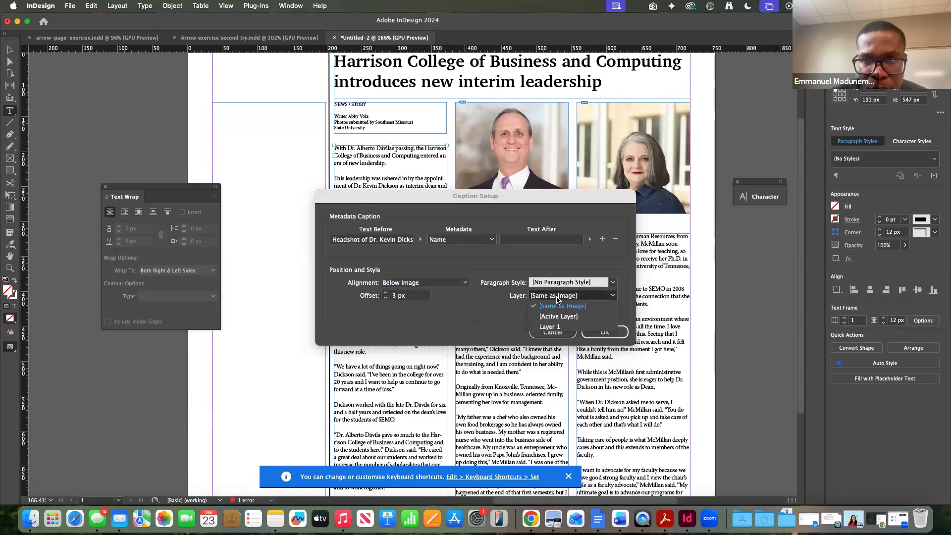
{"action": "left_click", "coordinate": [551, 327]}
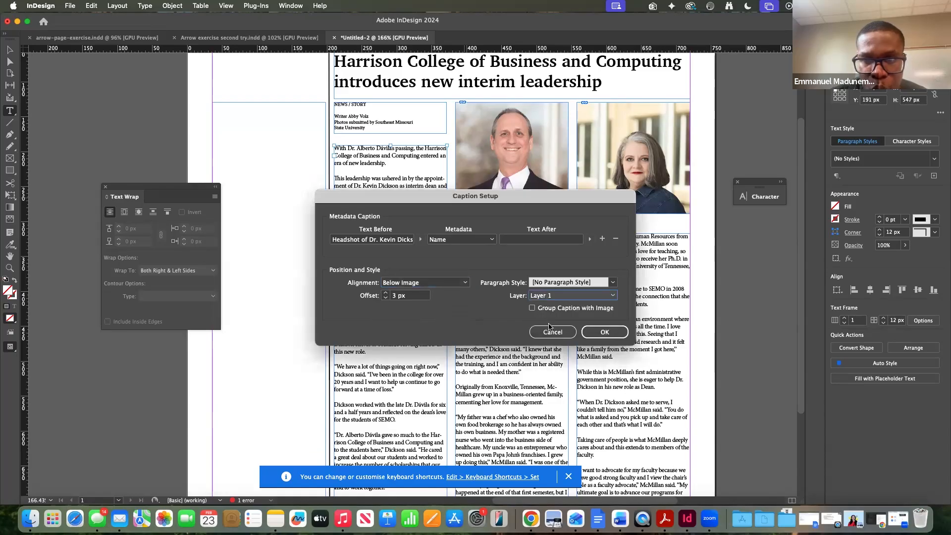
{"action": "left_click", "coordinate": [590, 331]}
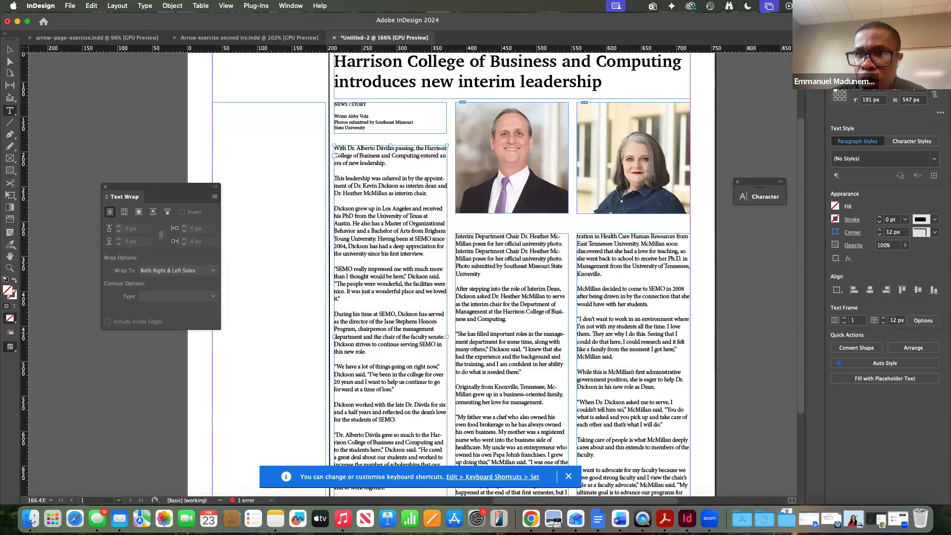
Examine the objects on Layer 1 and pick out the interim dean's image among them
{"action": "left_click", "coordinate": [814, 64]}
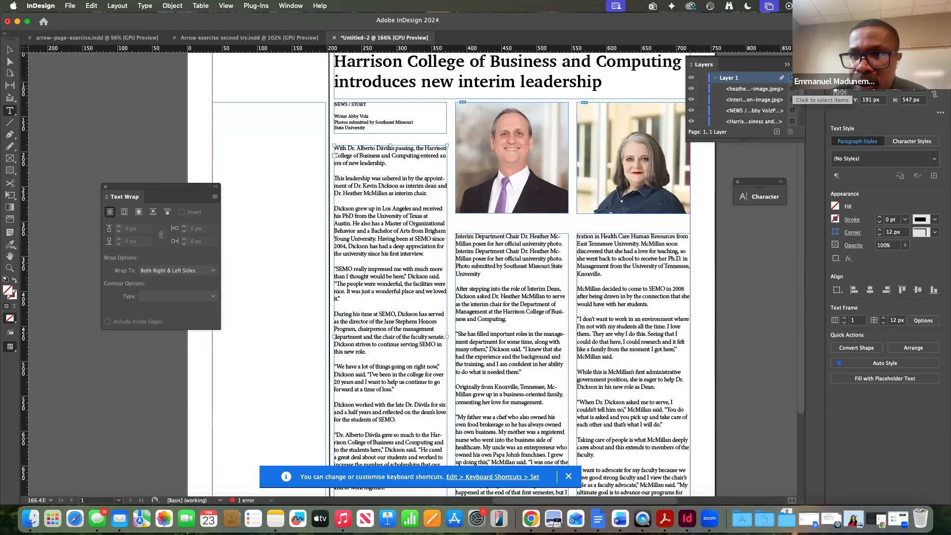
{"action": "scroll", "coordinate": [802, 99], "scroll_direction": "down", "scroll_amount": 2}
{"action": "scroll", "coordinate": [802, 101], "scroll_direction": "down", "scroll_amount": 1}
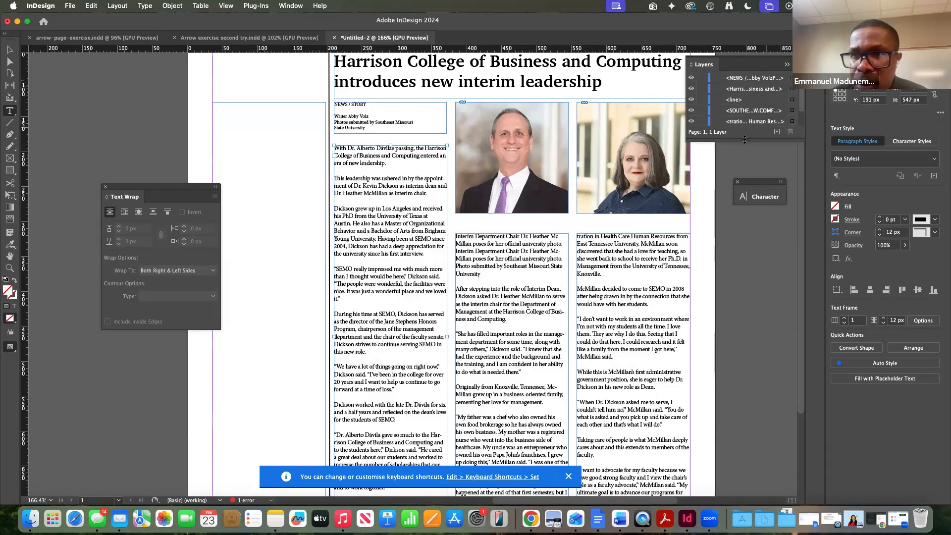
{"action": "left_click_drag", "start_coordinate": [746, 141], "coordinate": [751, 255]}
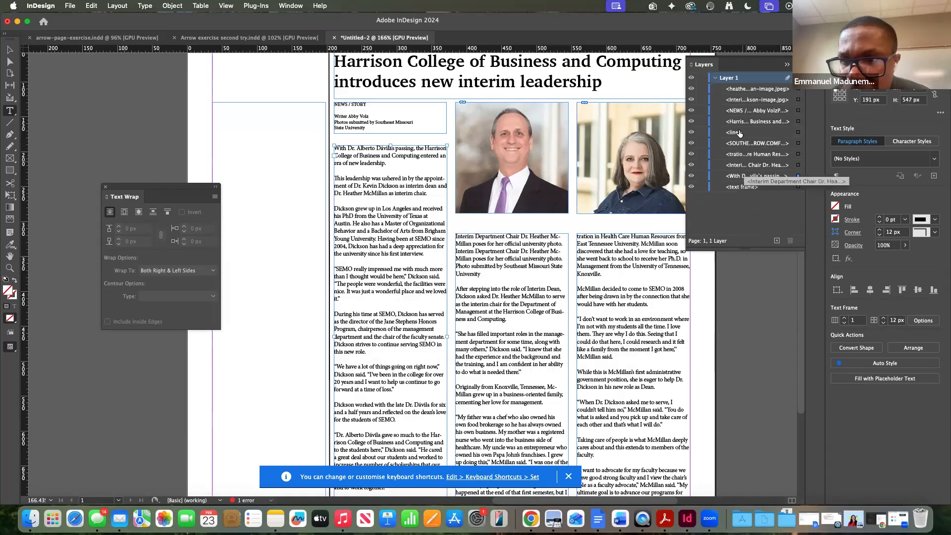
{"action": "left_click", "coordinate": [744, 99]}
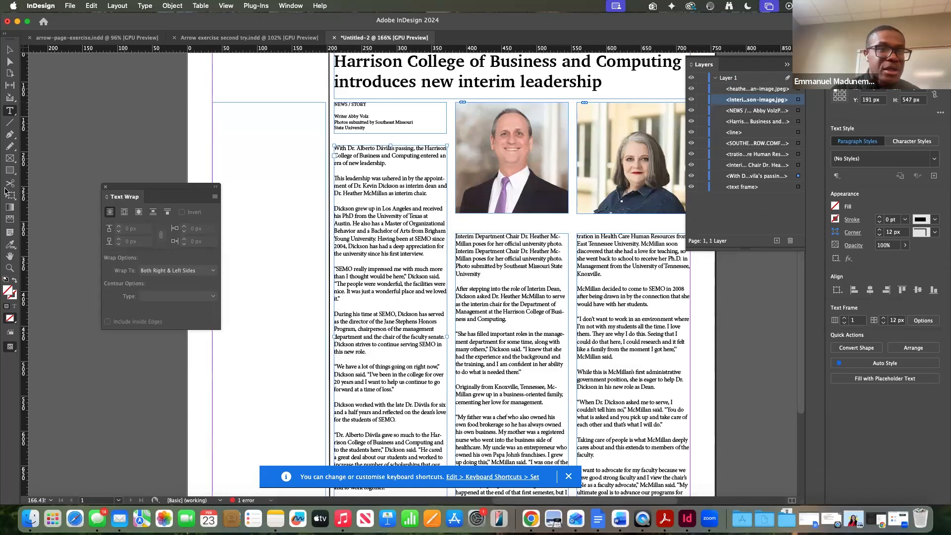
Draw a rectangular frame about 10 px high directly below the interim dean's photo and paste the copied headshot caption into it
{"action": "left_click", "coordinate": [10, 158]}
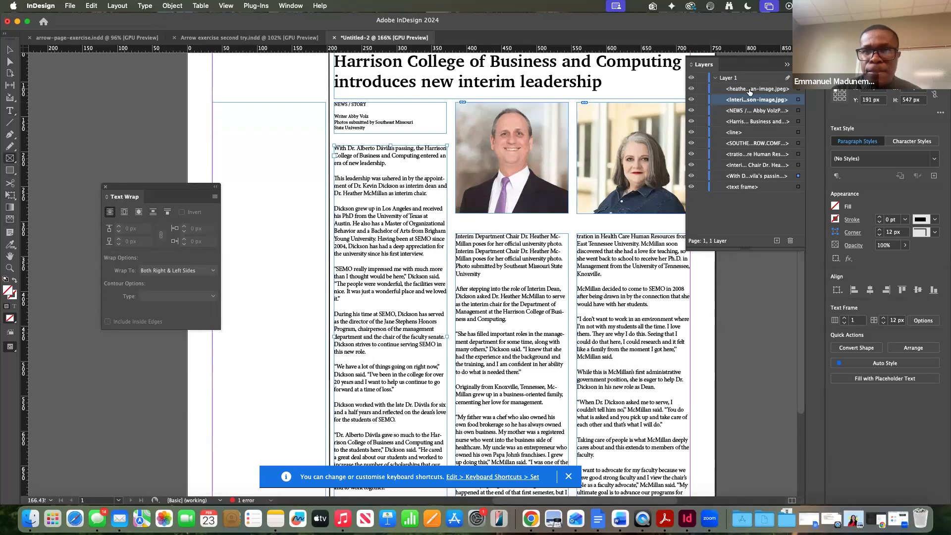
{"action": "left_click", "coordinate": [787, 64]}
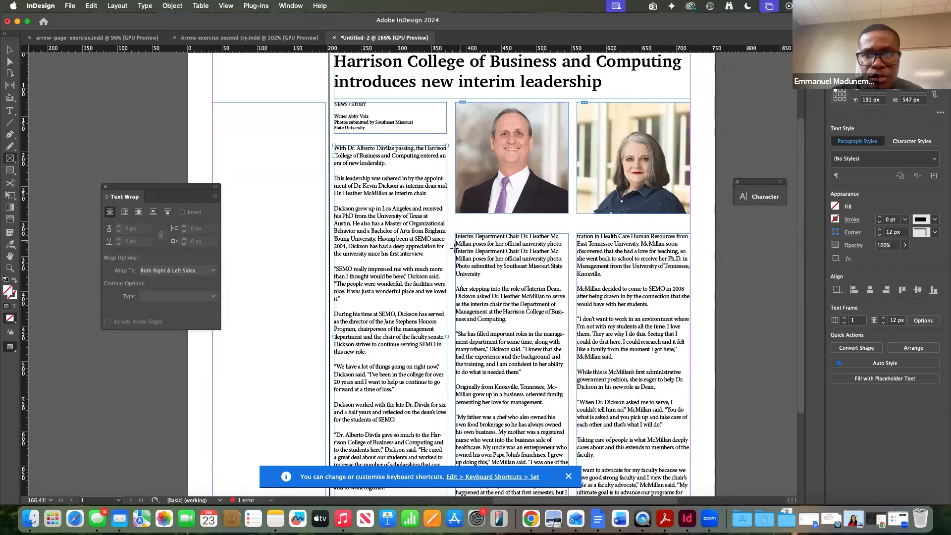
{"action": "scroll", "coordinate": [452, 247], "scroll_direction": "up", "scroll_amount": 3}
{"action": "left_click_drag", "start_coordinate": [455, 203], "coordinate": [613, 213]}
{"action": "left_click", "coordinate": [9, 112]}
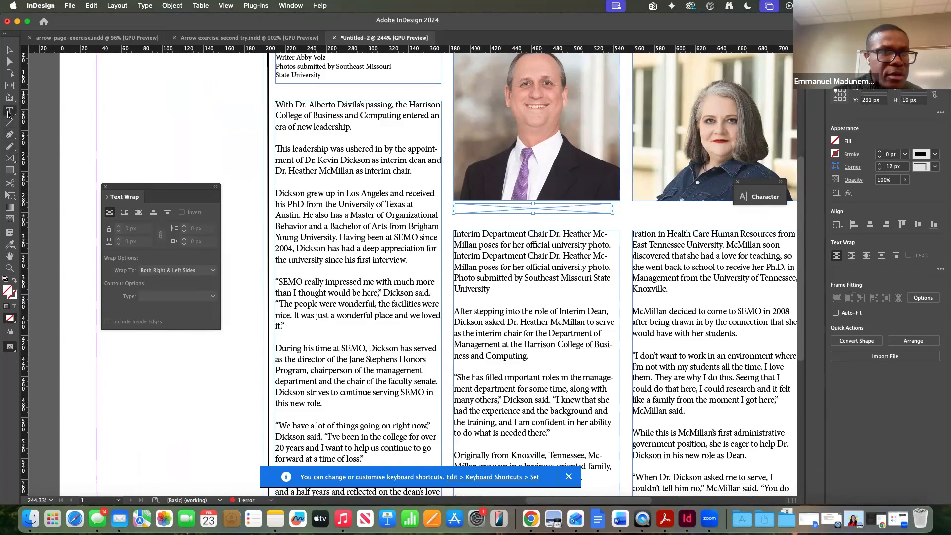
{"action": "left_click", "coordinate": [465, 205]}
{"action": "key", "text": "super+v"}
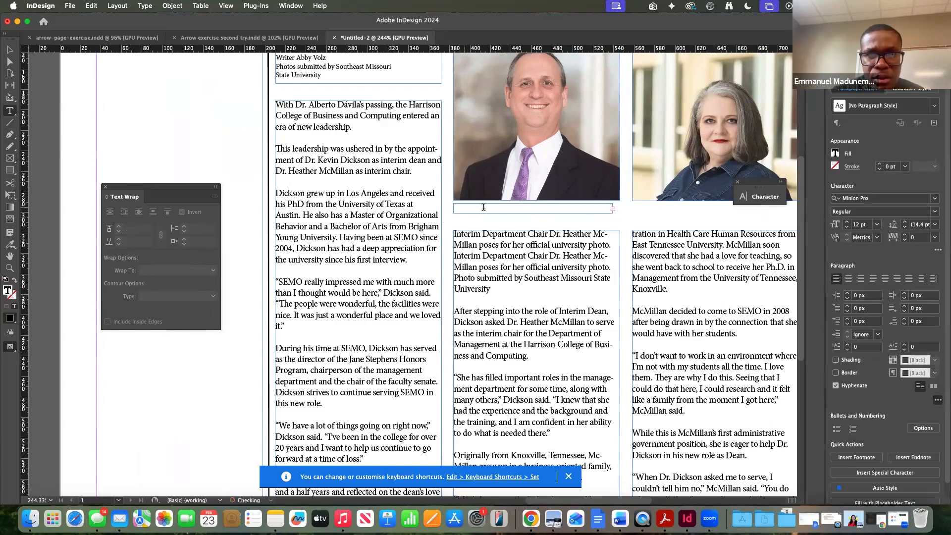
Set the interim dean's caption text to a font size of 7 pt and finish editing the text
{"action": "key", "text": "super+a"}
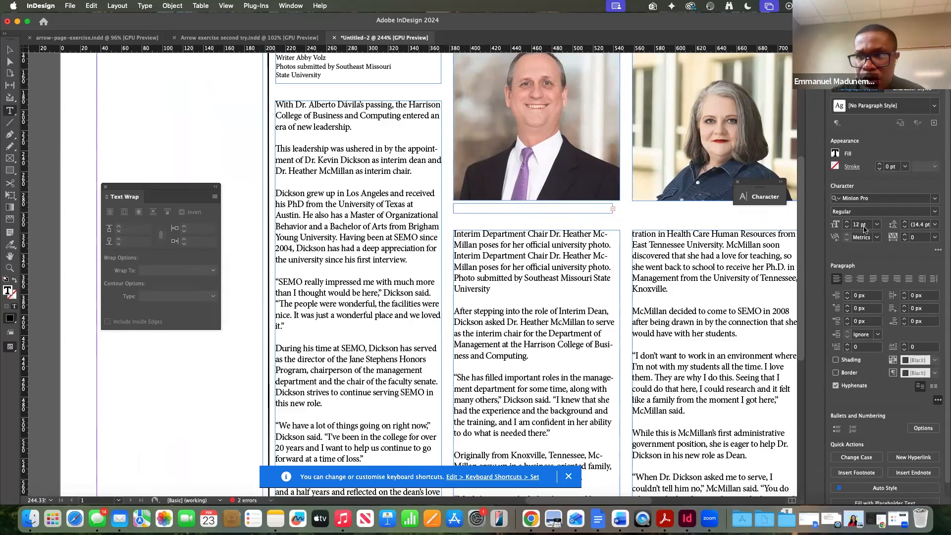
{"action": "left_click", "coordinate": [847, 228]}
{"action": "left_click", "coordinate": [846, 227]}
{"action": "left_click", "coordinate": [846, 227]}
{"action": "left_click", "coordinate": [846, 228]}
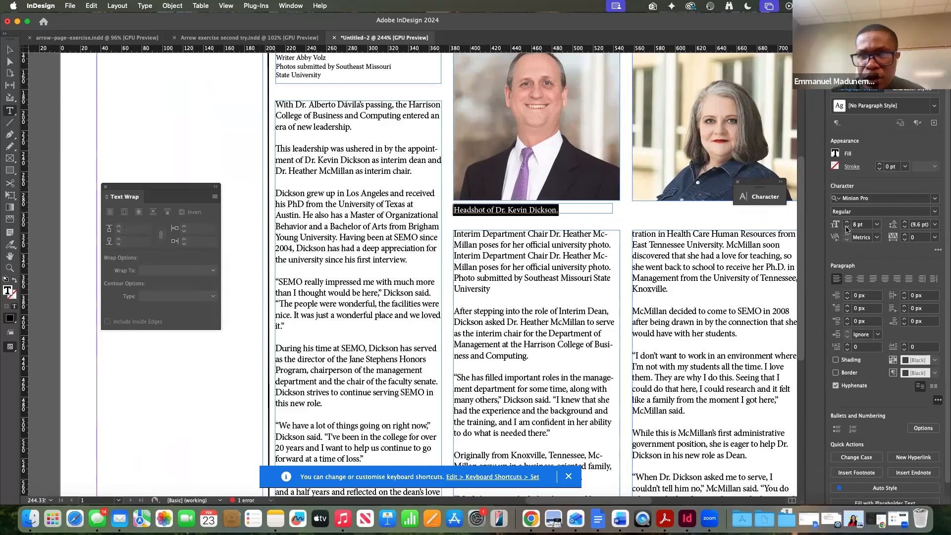
{"action": "left_click", "coordinate": [846, 227]}
{"action": "key", "text": "Escape"}
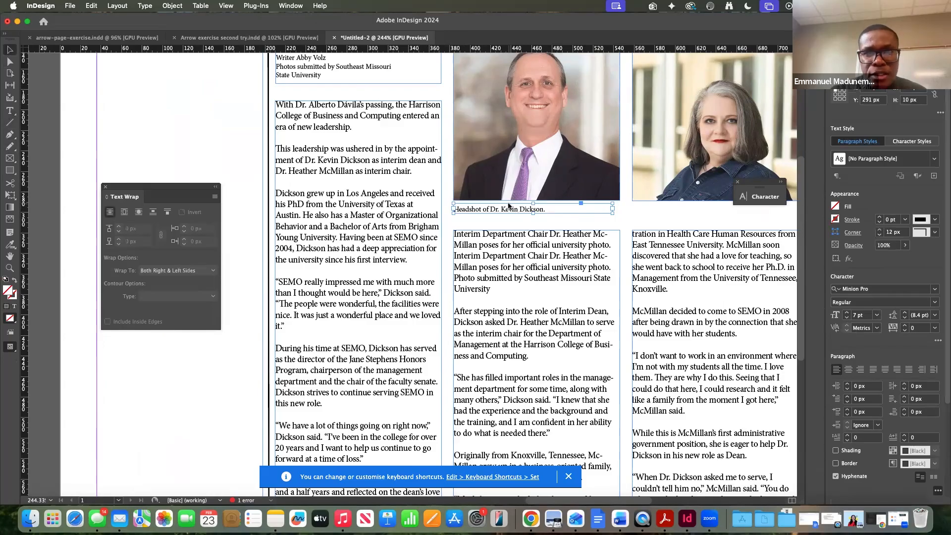
Duplicate the interim dean's caption frame to the same height below the interim chair's photo
{"action": "right_click", "coordinate": [509, 206]}
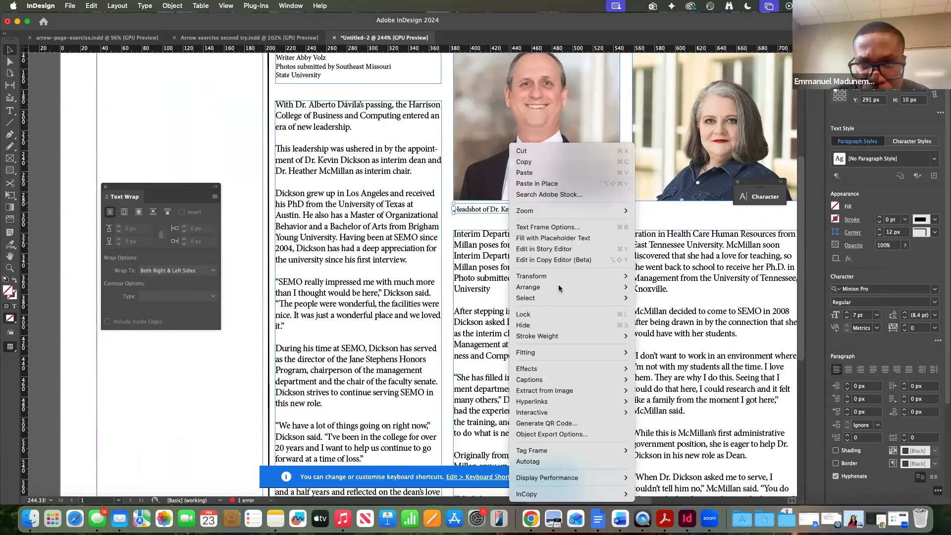
{"action": "left_click", "coordinate": [478, 249]}
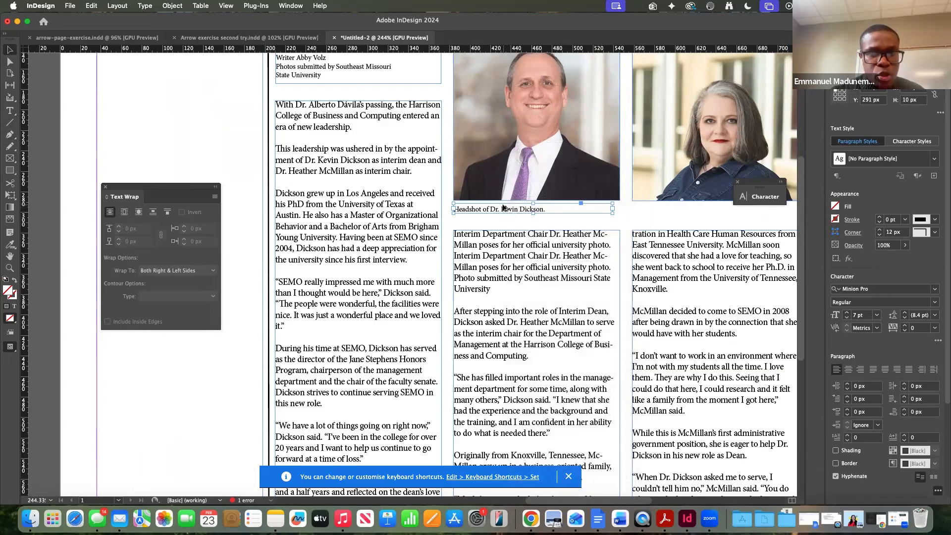
{"action": "left_click_drag", "start_coordinate": [505, 211], "coordinate": [680, 212]}
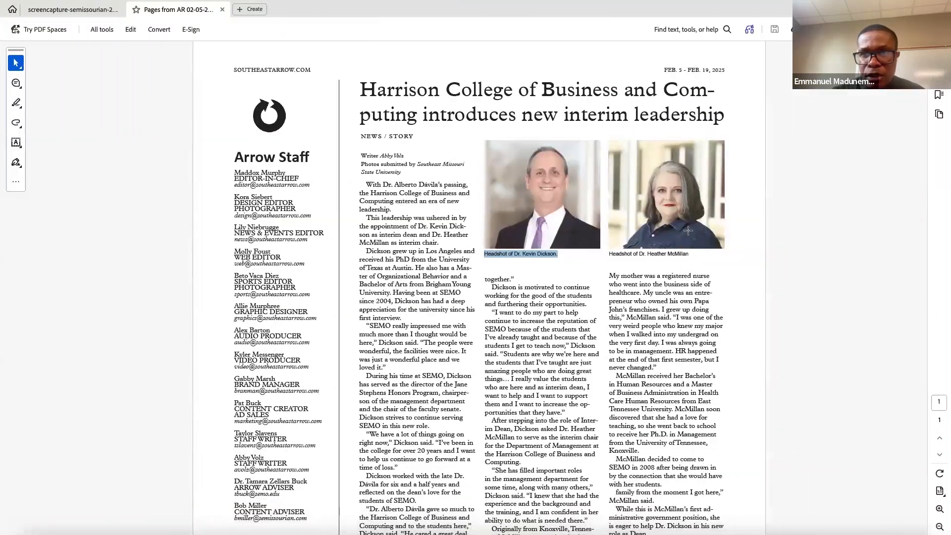
Copy the interim chair's headshot caption from the reference PDF and replace the duplicated caption's text with it
{"action": "left_click", "coordinate": [677, 251]}
{"action": "left_click_drag", "start_coordinate": [690, 254], "coordinate": [612, 258]}
{"action": "key", "text": "super+c"}
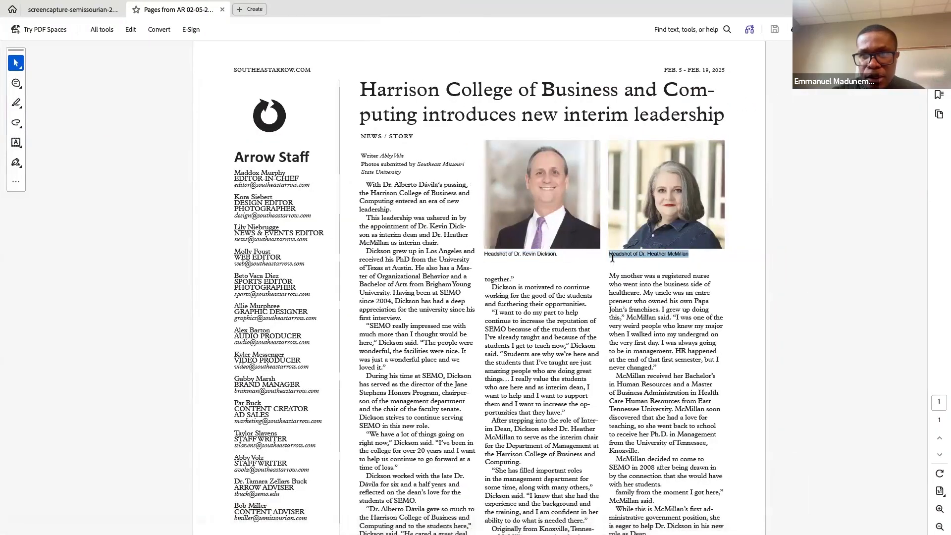
{"action": "key", "text": "ctrl+Left"}
{"action": "double_click", "coordinate": [683, 209]}
{"action": "key", "text": "super+a"}
{"action": "key", "text": "super+v"}
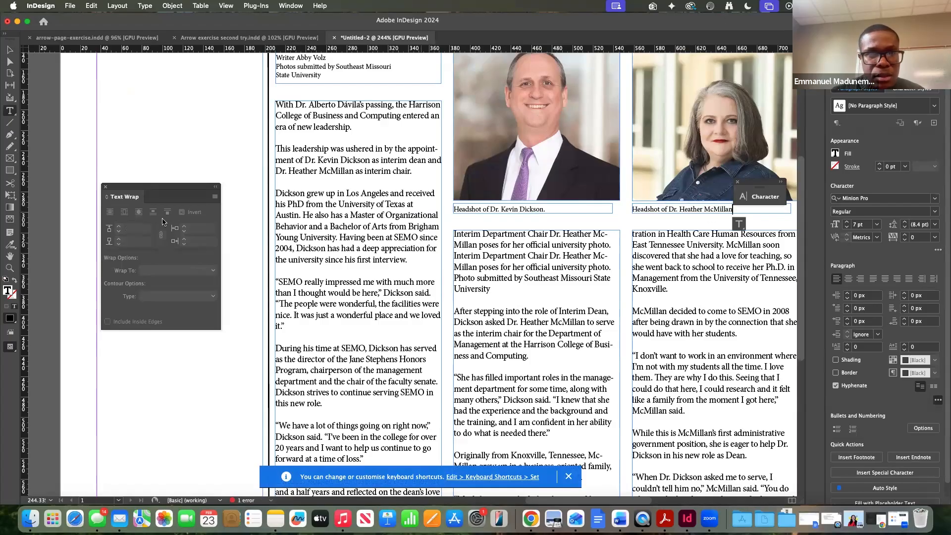
Close the floating Text Wrap and Character panels covering the page
{"action": "left_click", "coordinate": [105, 187]}
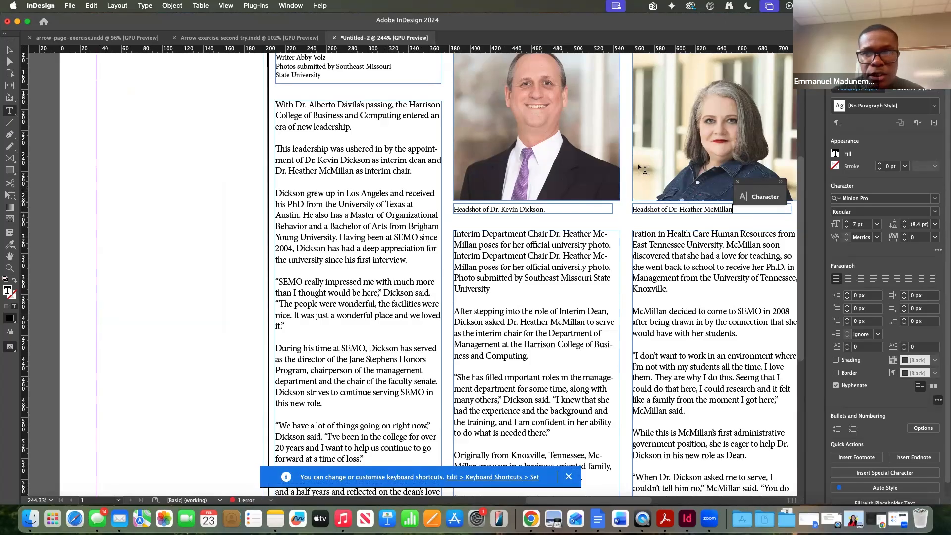
{"action": "left_click", "coordinate": [737, 182]}
{"action": "scroll", "coordinate": [568, 334], "scroll_direction": "up", "scroll_amount": 2}
{"action": "scroll", "coordinate": [568, 335], "scroll_direction": "right", "scroll_amount": 2}
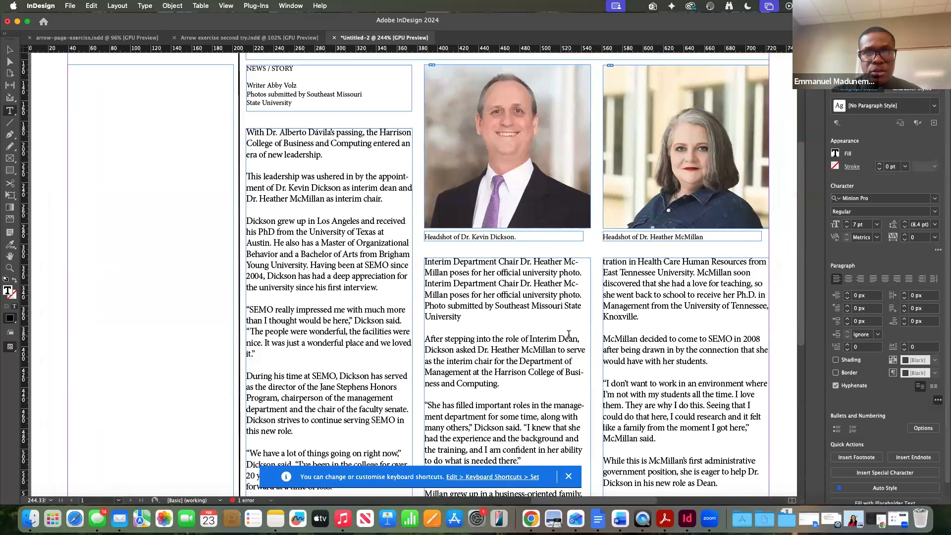
Select all the story text across the three columns, try a font size of 8 pt, and return it to 9 pt
{"action": "scroll", "coordinate": [579, 347], "scroll_direction": "down", "scroll_amount": 10}
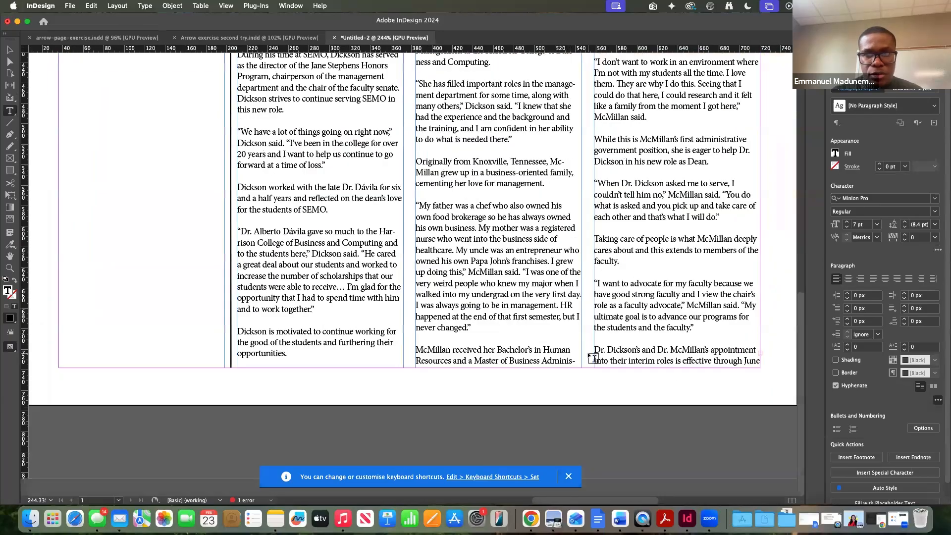
{"action": "scroll", "coordinate": [589, 356], "scroll_direction": "up", "scroll_amount": 12}
{"action": "scroll", "coordinate": [372, 298], "scroll_direction": "down", "scroll_amount": 12}
{"action": "double_click", "coordinate": [322, 210]}
{"action": "key", "text": "super+a"}
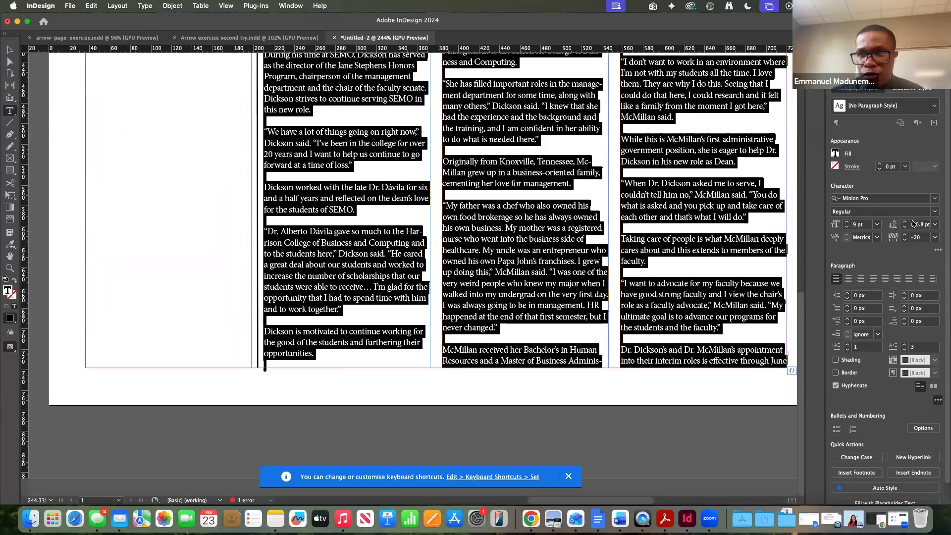
{"action": "left_click", "coordinate": [847, 227]}
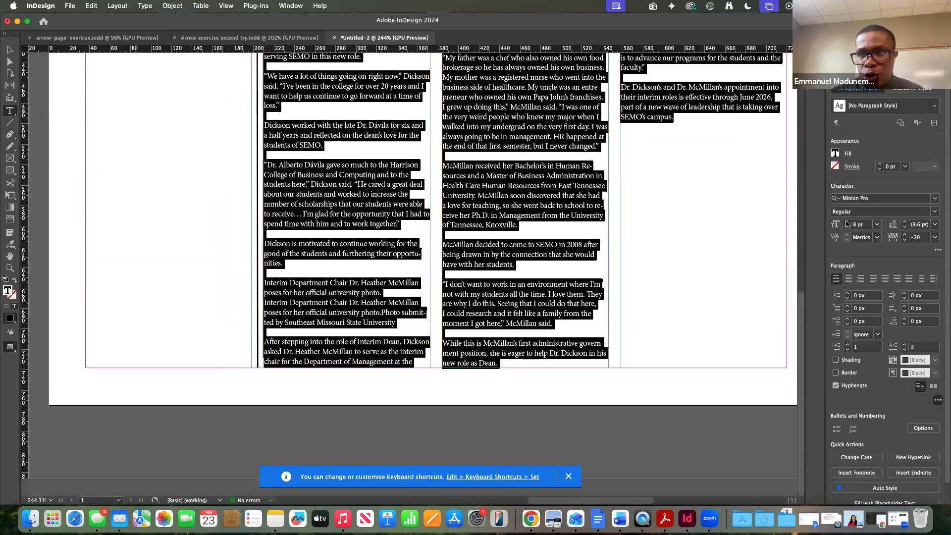
{"action": "left_click", "coordinate": [846, 222]}
Try leading of 10 pt and 11 pt on the selected story text, and set it to 10.9 pt
{"action": "left_click", "coordinate": [905, 227]}
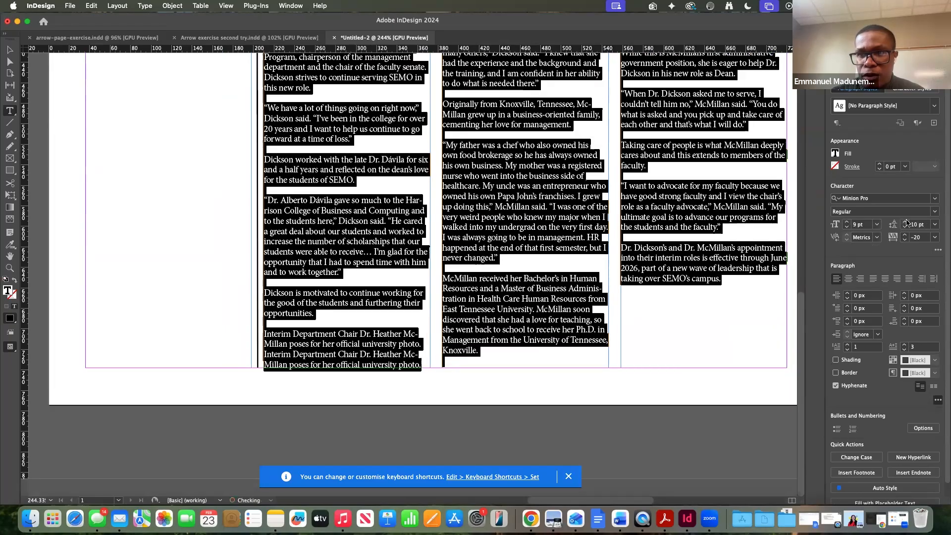
{"action": "left_click", "coordinate": [904, 221]}
{"action": "left_click", "coordinate": [905, 227]}
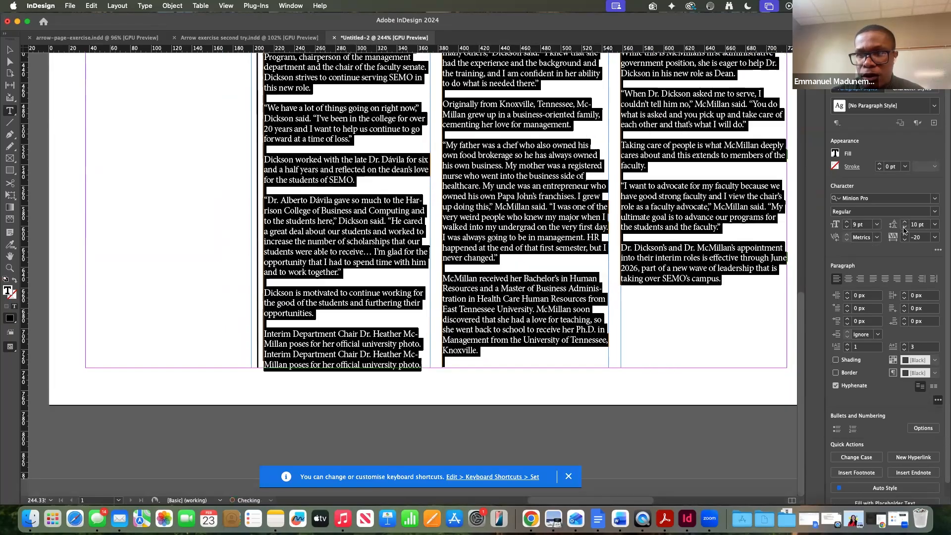
{"action": "left_click", "coordinate": [905, 222]}
{"action": "left_click", "coordinate": [918, 224]}
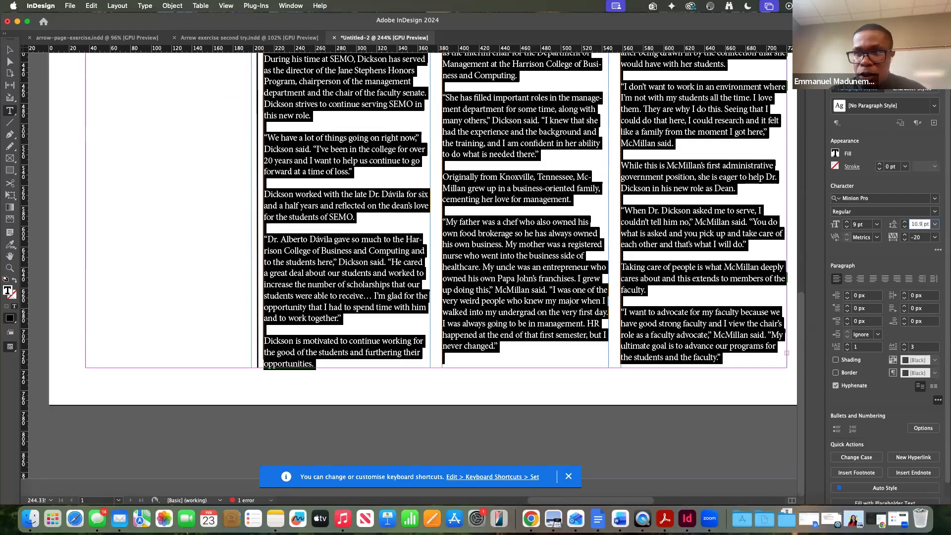
{"action": "key", "text": "Return"}
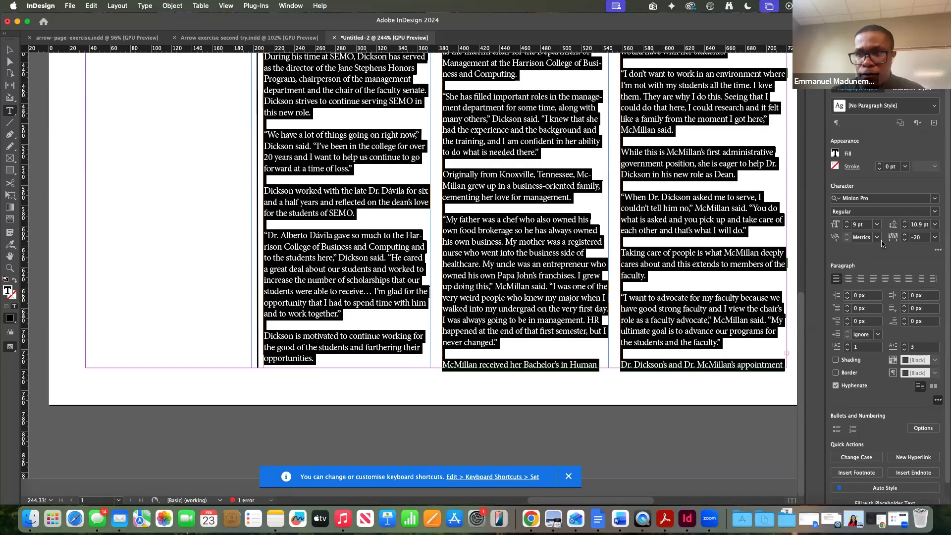
Set the leading of the selected story text to 10.8 pt
{"action": "double_click", "coordinate": [921, 224]}
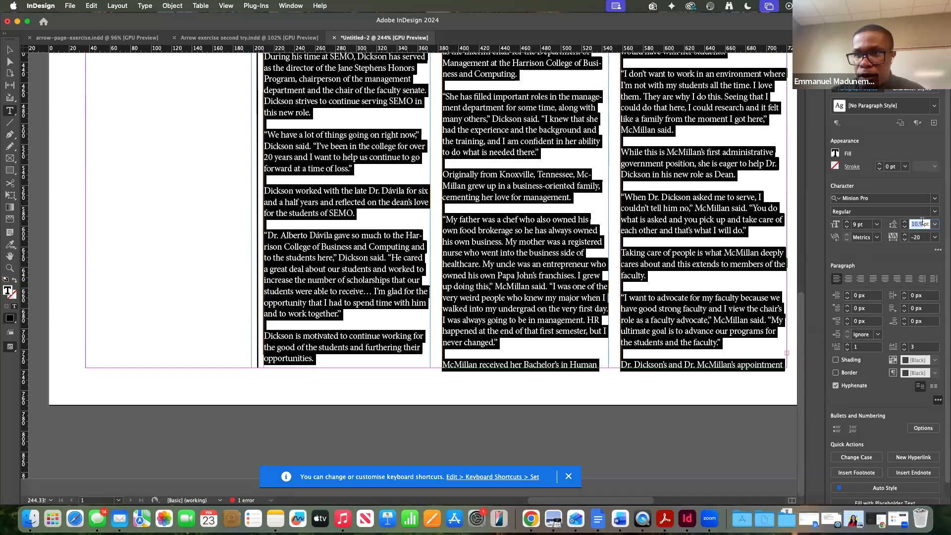
{"action": "key", "text": "Right"}
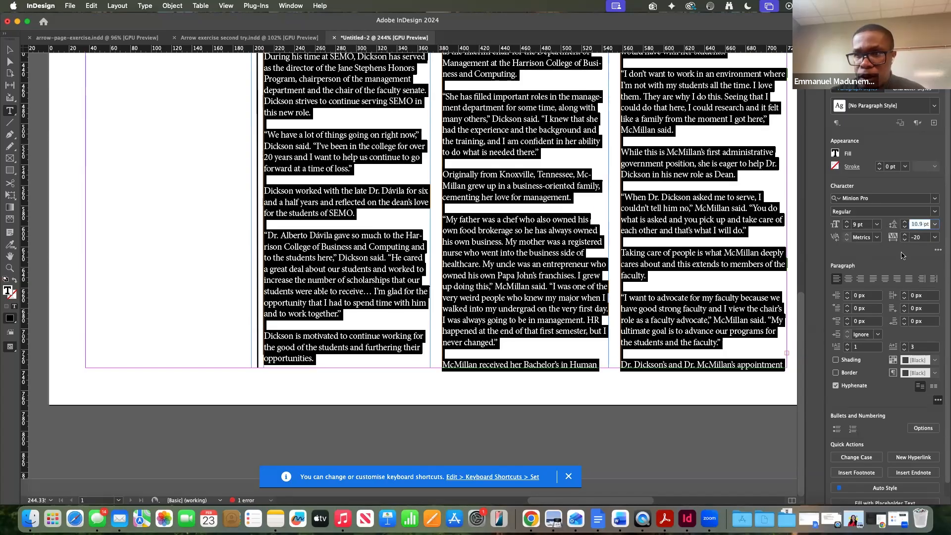
{"action": "key", "text": "Return"}
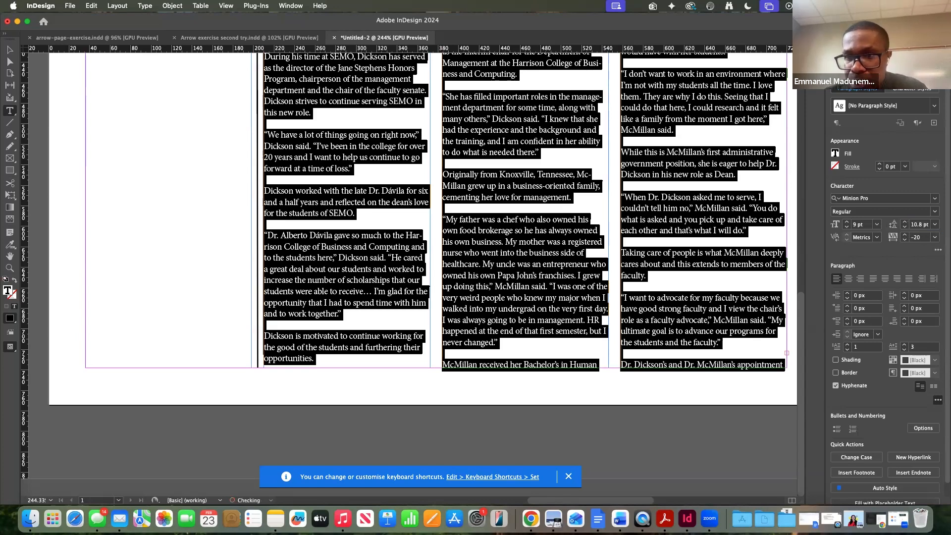
Set the leading of the selected story text to 10.5 pt and deselect the text
{"action": "left_click", "coordinate": [922, 228]}
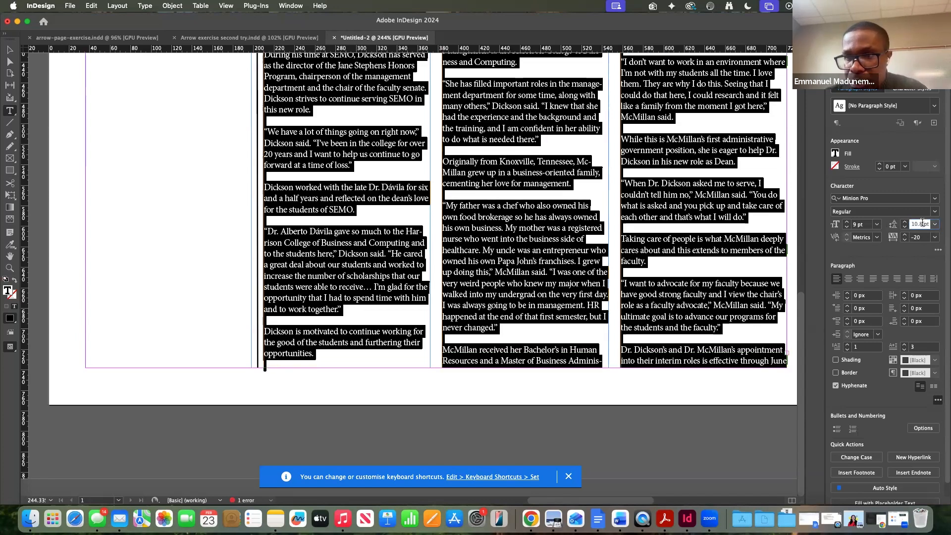
{"action": "type", "text": "10.5"}
{"action": "key", "text": "Return"}
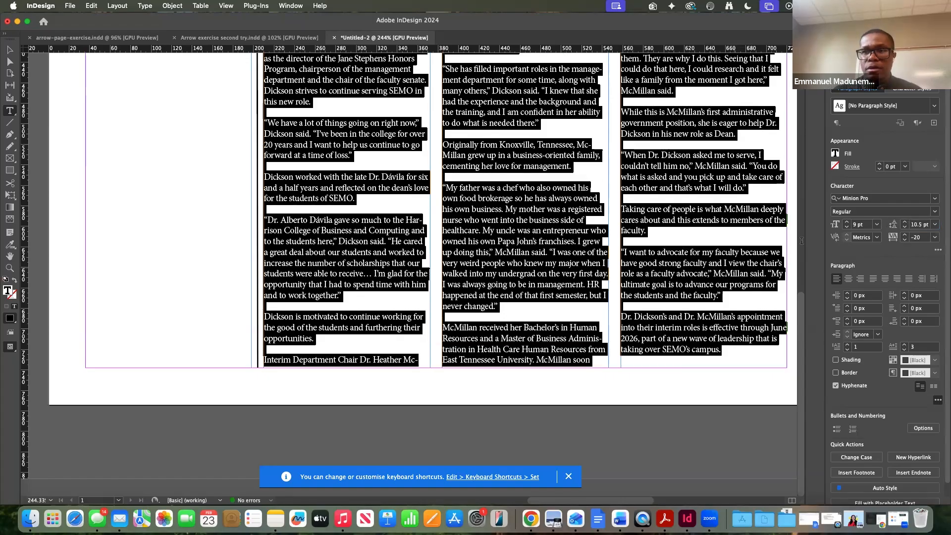
{"action": "left_click", "coordinate": [194, 257]}
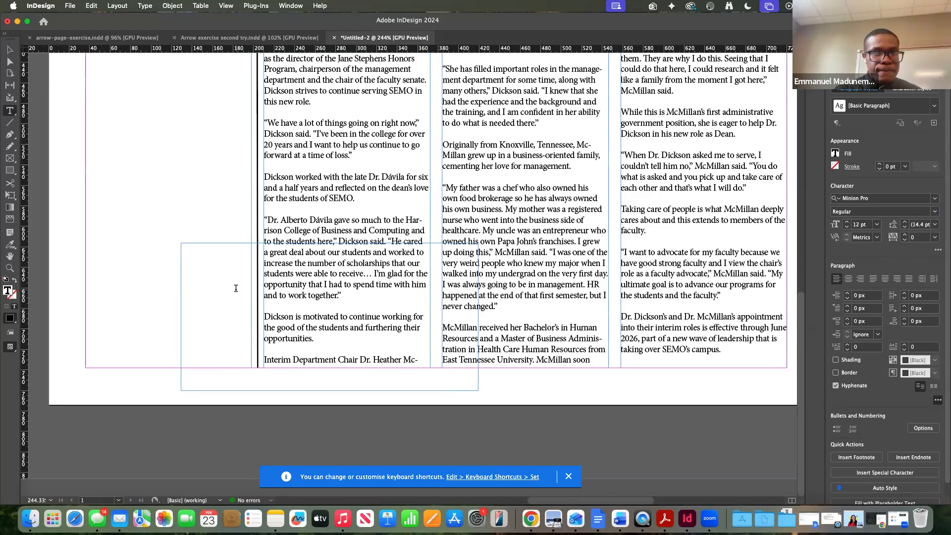
{"action": "left_click", "coordinate": [268, 402]}
Switch the page to Preview mode with guides and frame edges hidden and review the whole layout
{"action": "left_click", "coordinate": [9, 50]}
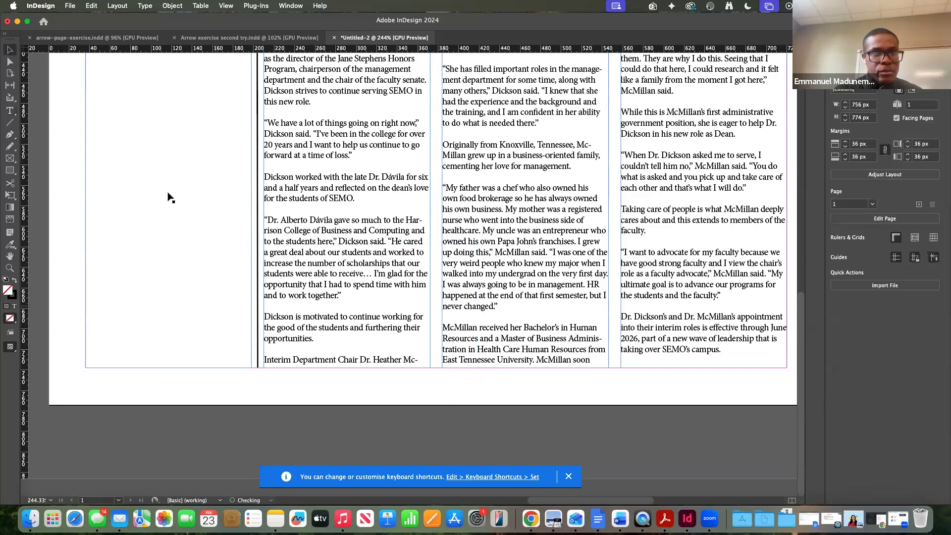
{"action": "scroll", "coordinate": [228, 189], "scroll_direction": "down", "scroll_amount": 5}
{"action": "scroll", "coordinate": [229, 189], "scroll_direction": "up", "scroll_amount": 8}
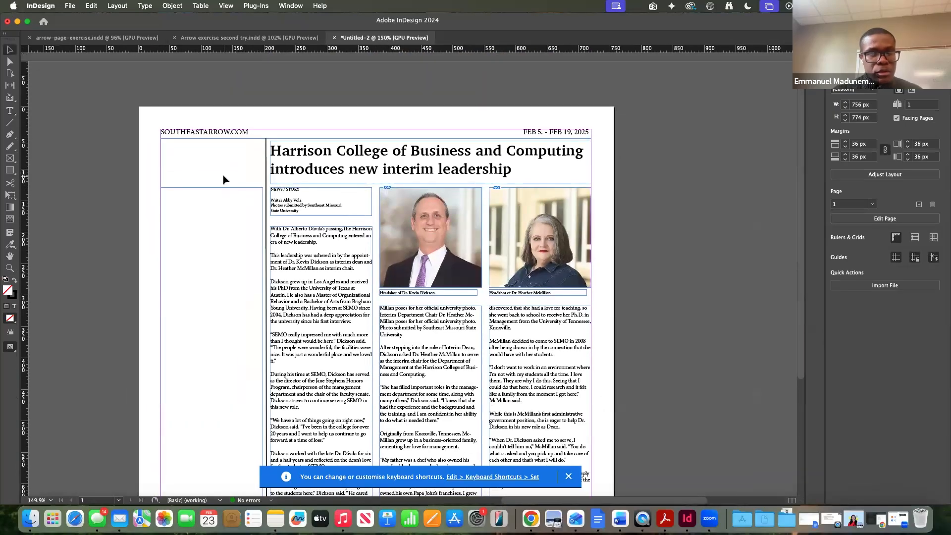
{"action": "key", "text": "w"}
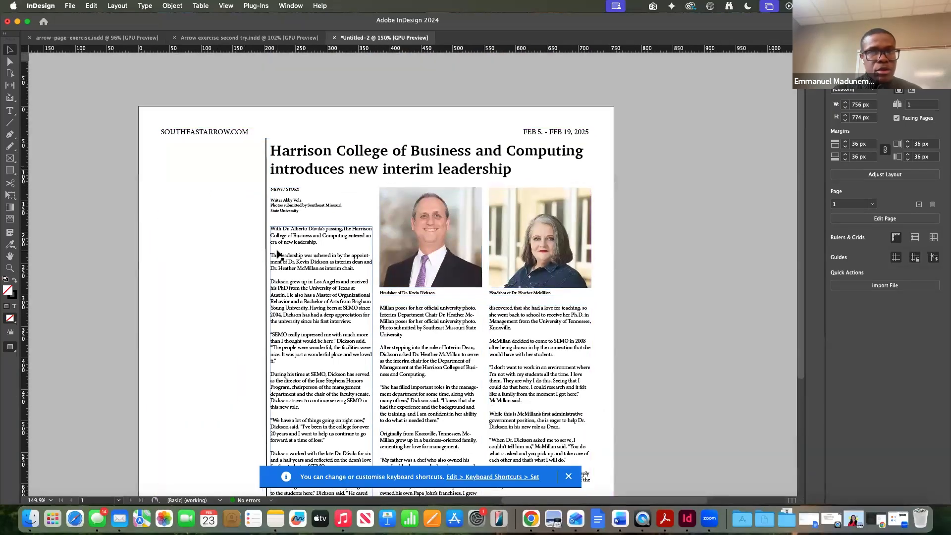
{"action": "scroll", "coordinate": [277, 254], "scroll_direction": "down", "scroll_amount": 3}
{"action": "scroll", "coordinate": [277, 253], "scroll_direction": "up", "scroll_amount": 1}
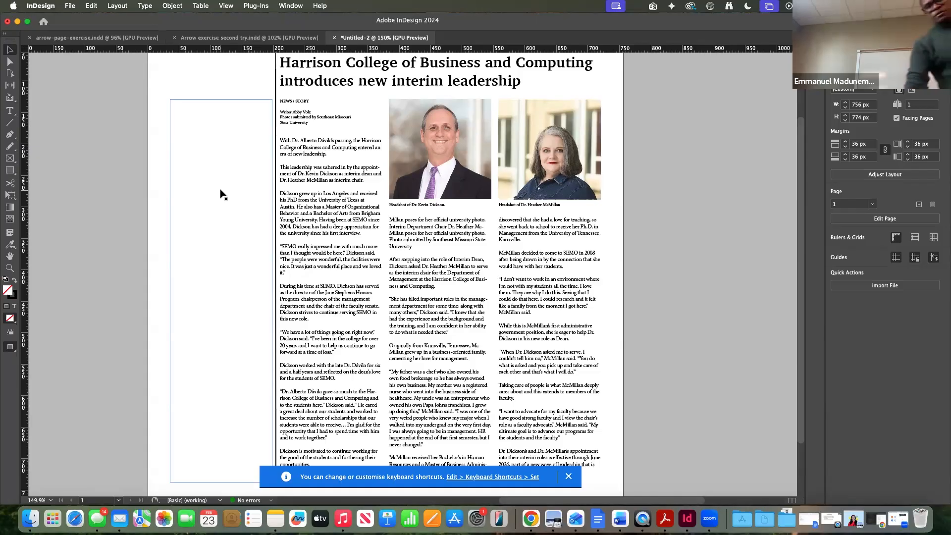
Compare the layout with the reference PDF page and return to the InDesign document
{"action": "key", "text": "ctrl+Right"}
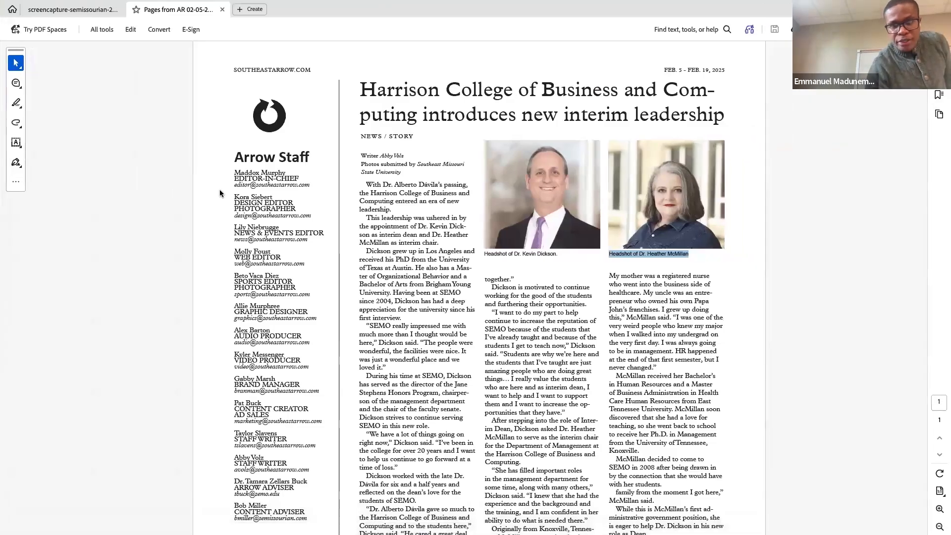
{"action": "key", "text": "ctrl+Up"}
{"action": "left_click", "coordinate": [263, 251]}
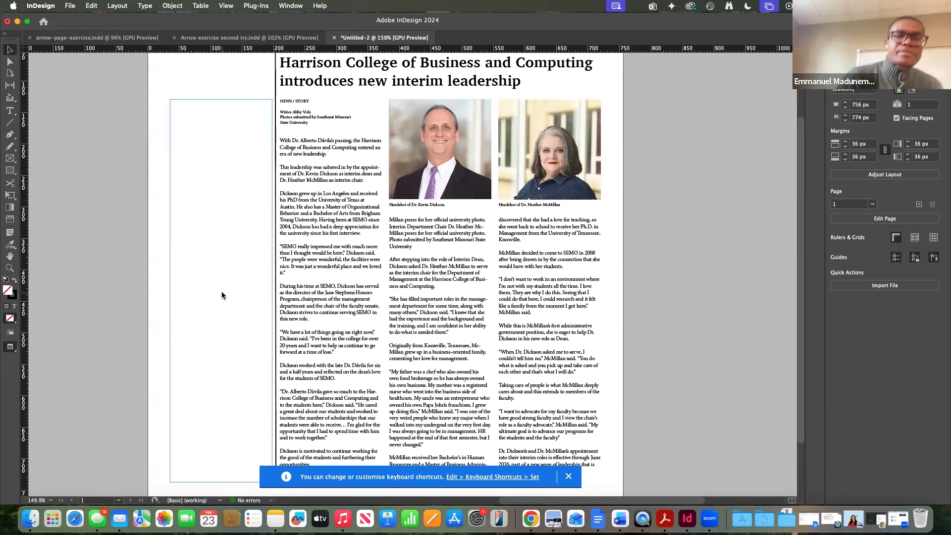
Save the document as EXERCISE 1 in the exercise 1 folder in Downloads, in InDesign 2024 document format
{"action": "key", "text": "super+s"}
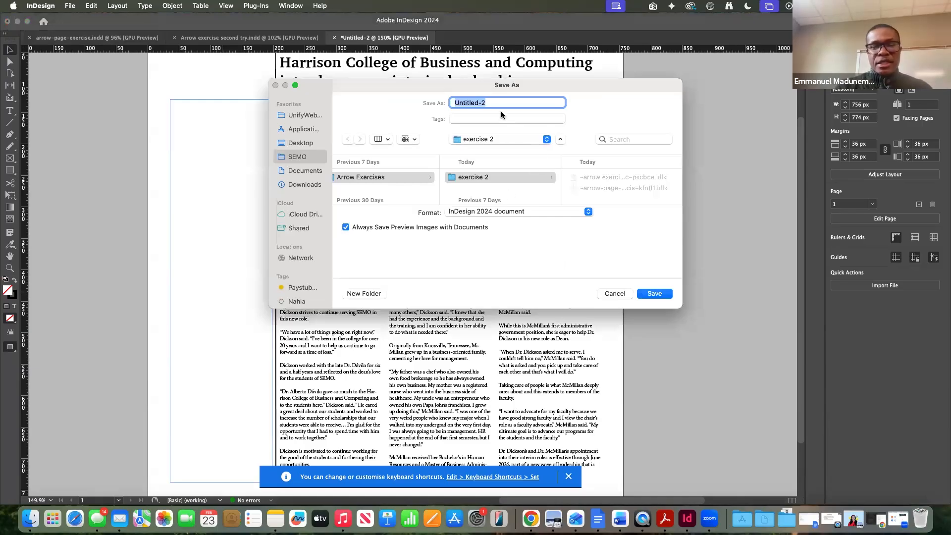
{"action": "type", "text": "EXERCISE"}
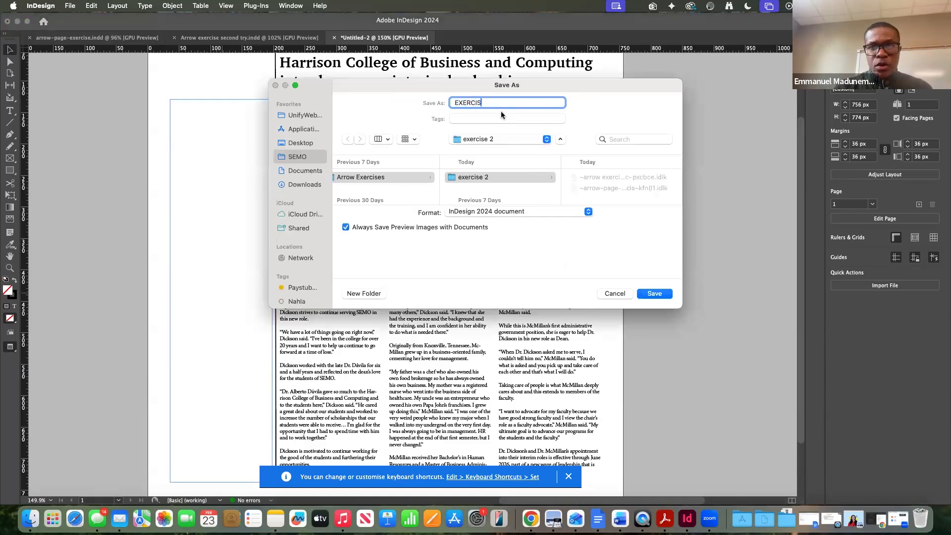
{"action": "left_click", "coordinate": [306, 184]}
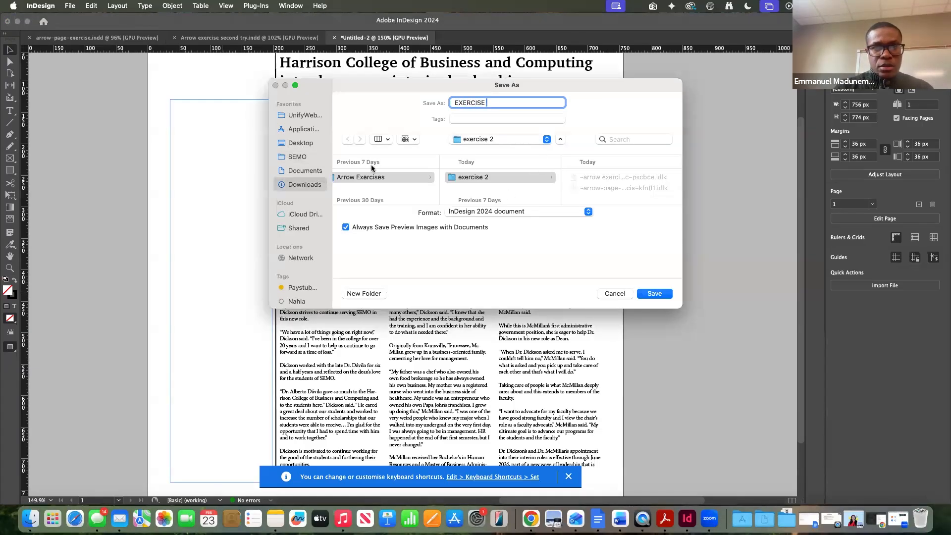
{"action": "left_click", "coordinate": [363, 175]}
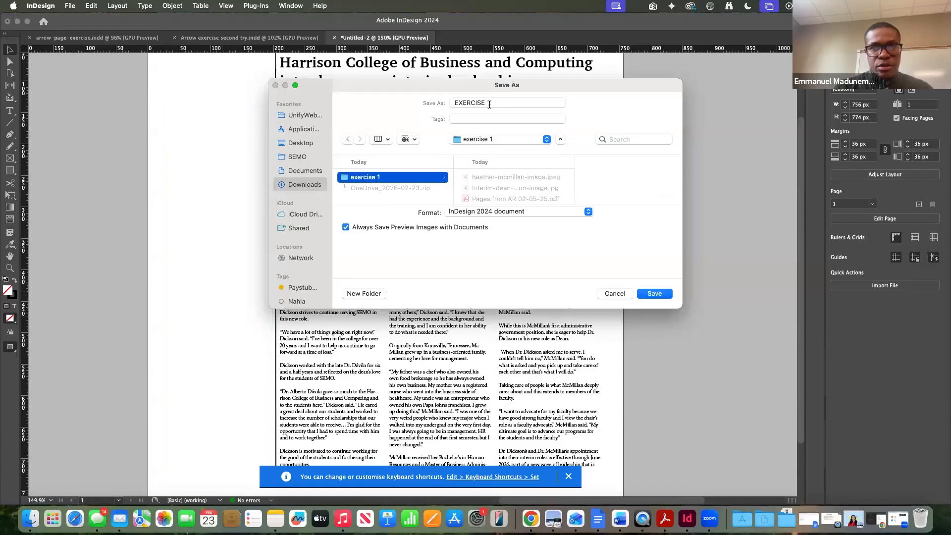
{"action": "left_click", "coordinate": [489, 105]}
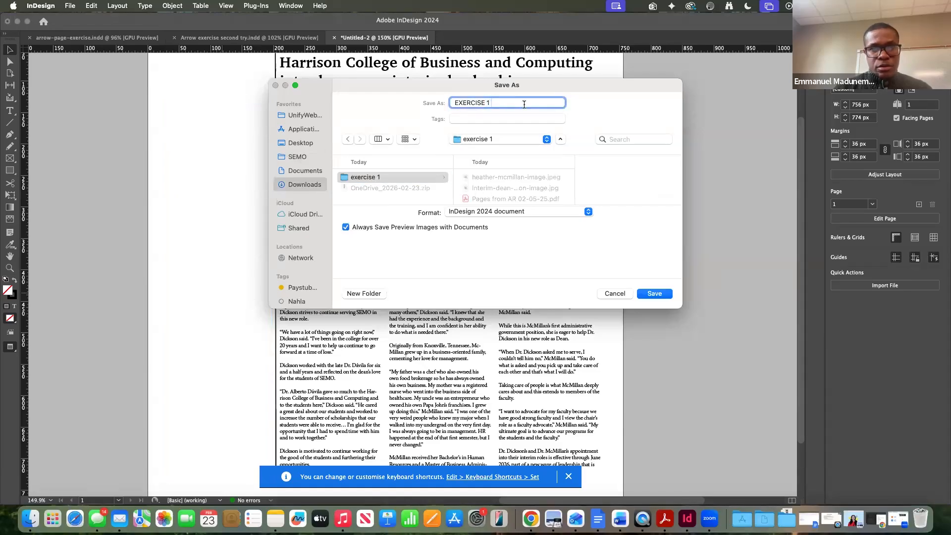
{"action": "type", "text": "1"}
{"action": "left_click", "coordinate": [654, 293]}
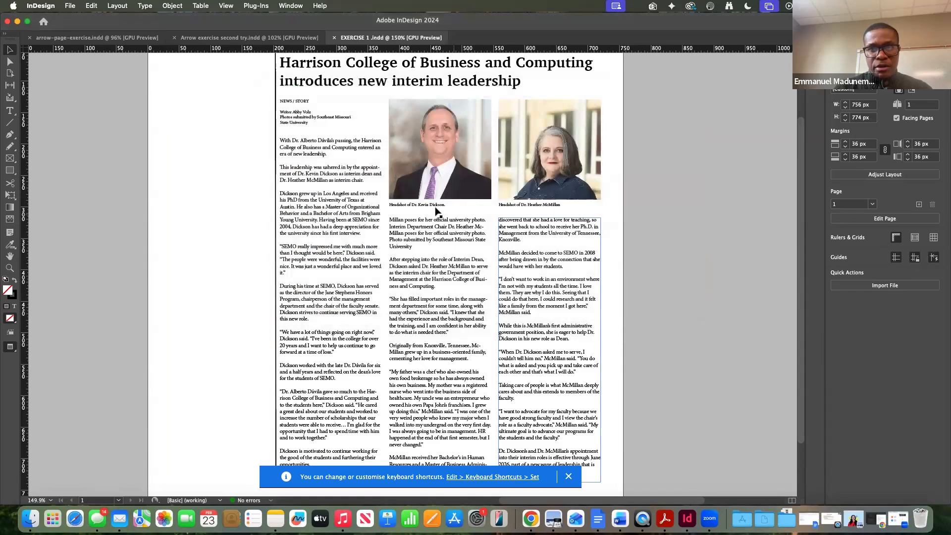
{"action": "key", "text": "super+shift+s"}
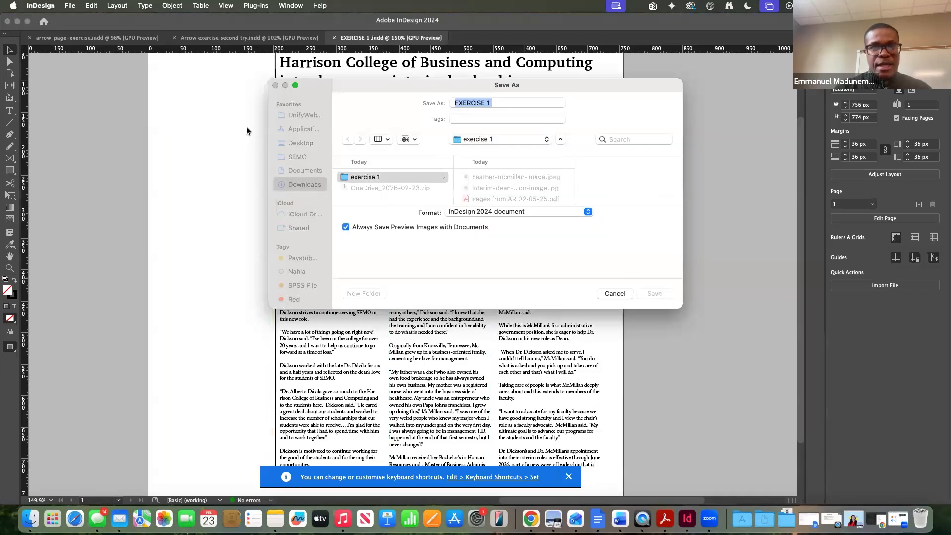
{"action": "left_click", "coordinate": [519, 211]}
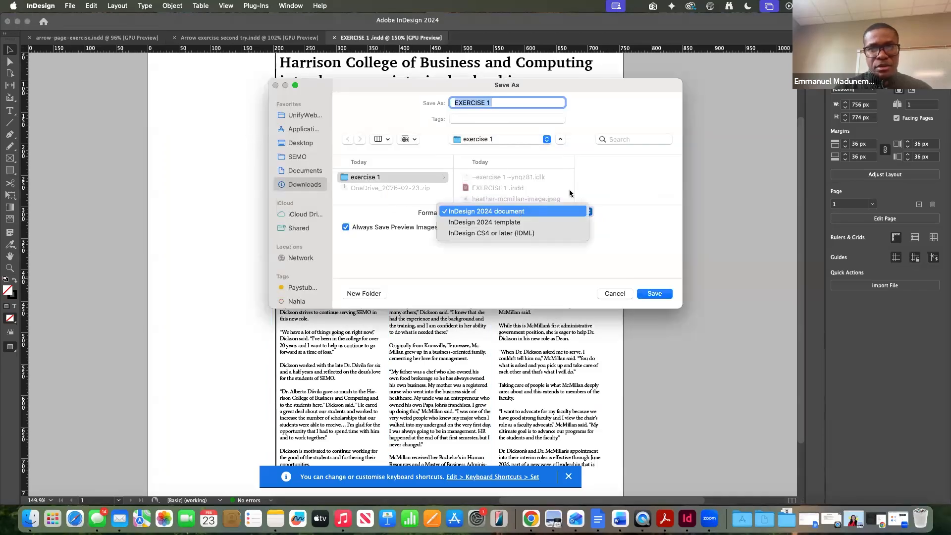
{"action": "left_click", "coordinate": [518, 211]}
{"action": "left_click", "coordinate": [613, 294]}
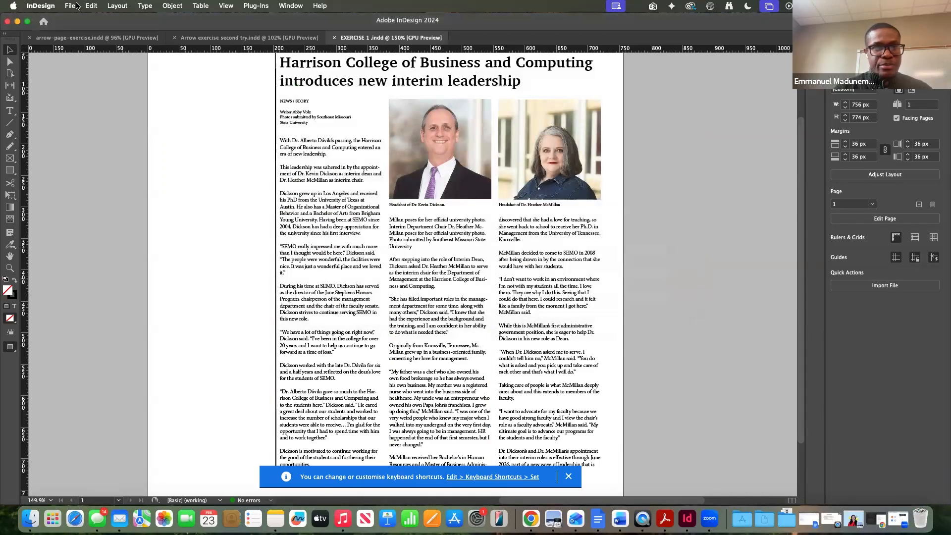
{"action": "left_click", "coordinate": [70, 5]}
{"action": "left_click", "coordinate": [79, 112]}
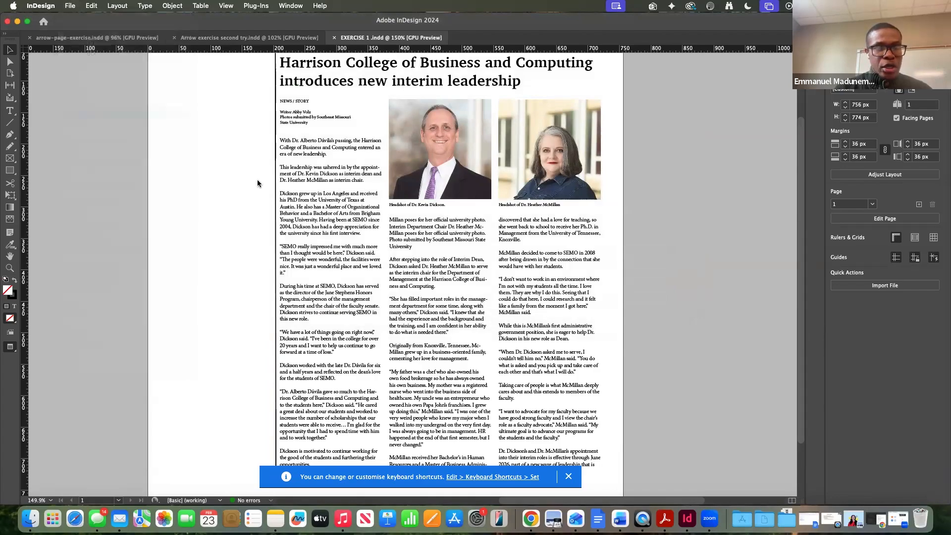
{"action": "left_click", "coordinate": [589, 212]}
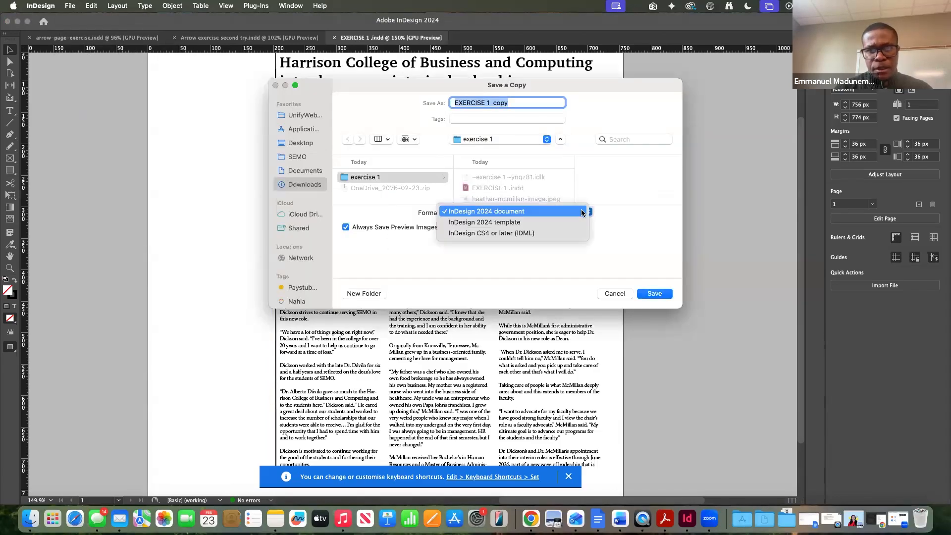
{"action": "left_click", "coordinate": [628, 203]}
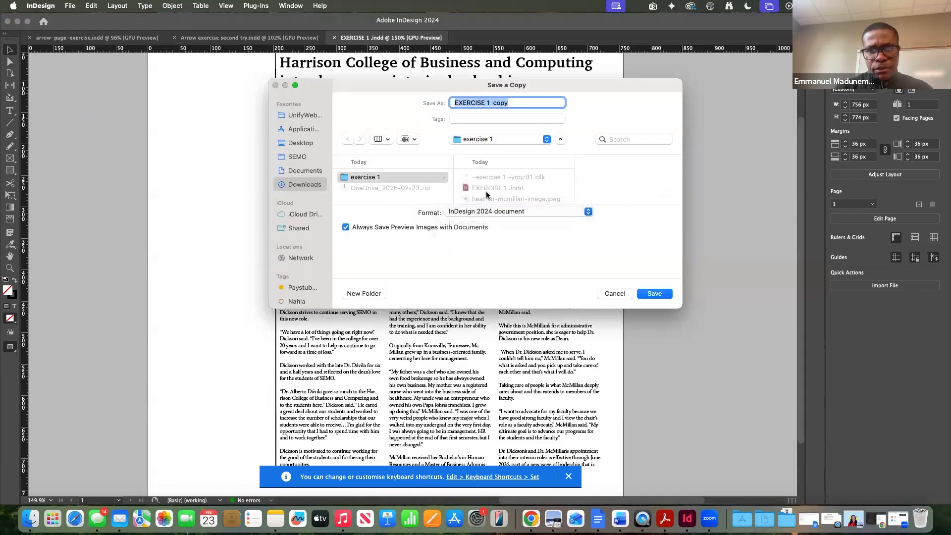
{"action": "left_click", "coordinate": [613, 294]}
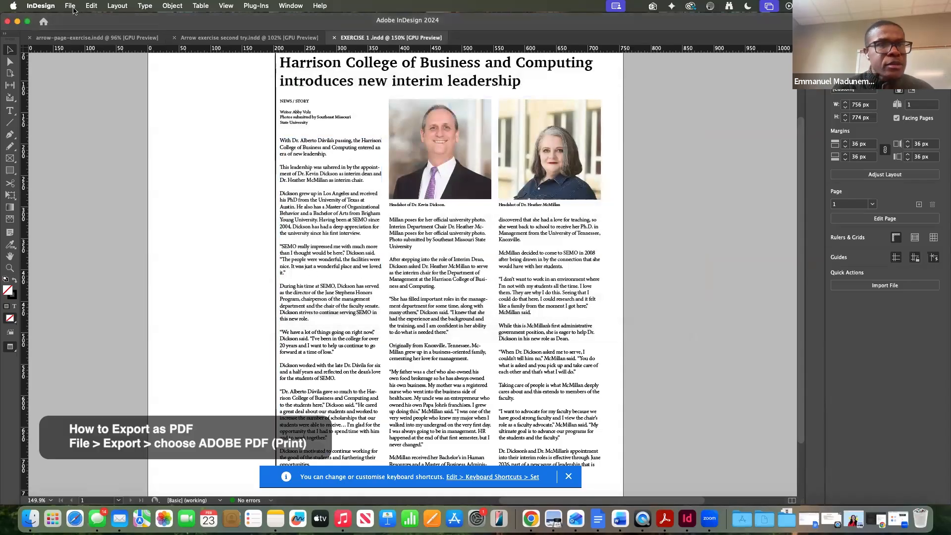
{"action": "left_click", "coordinate": [69, 6]}
{"action": "left_click", "coordinate": [237, 103]}
{"action": "key", "text": "super+a"}
{"action": "left_click", "coordinate": [70, 6]}
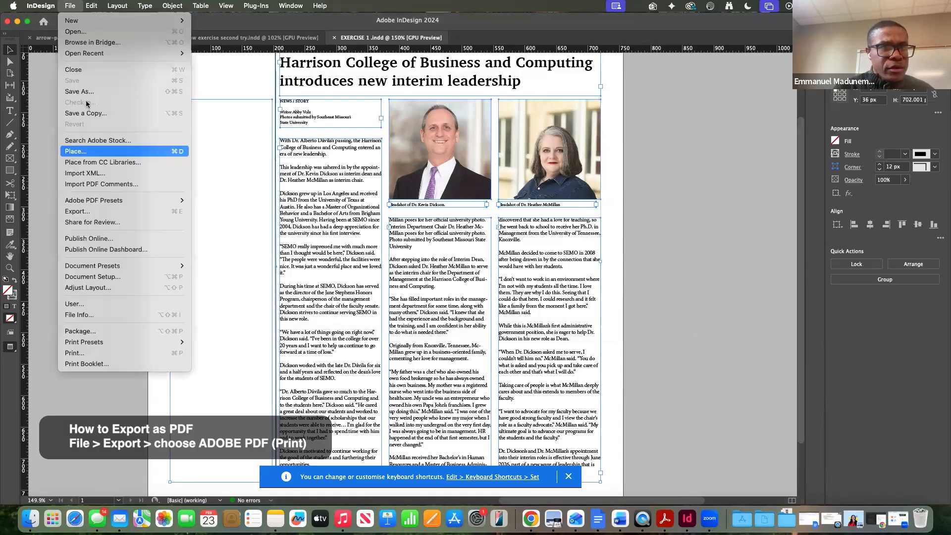
{"action": "left_click", "coordinate": [274, 129]}
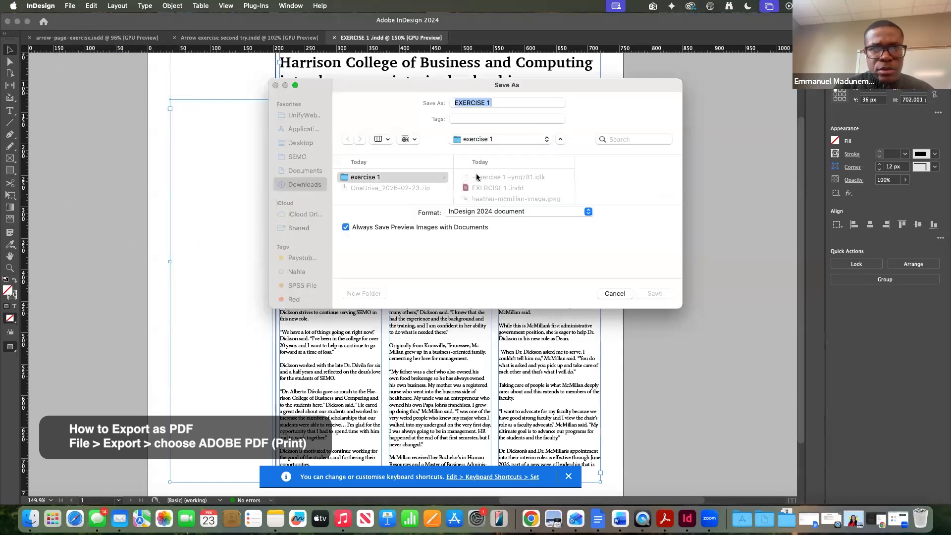
{"action": "left_click", "coordinate": [500, 213]}
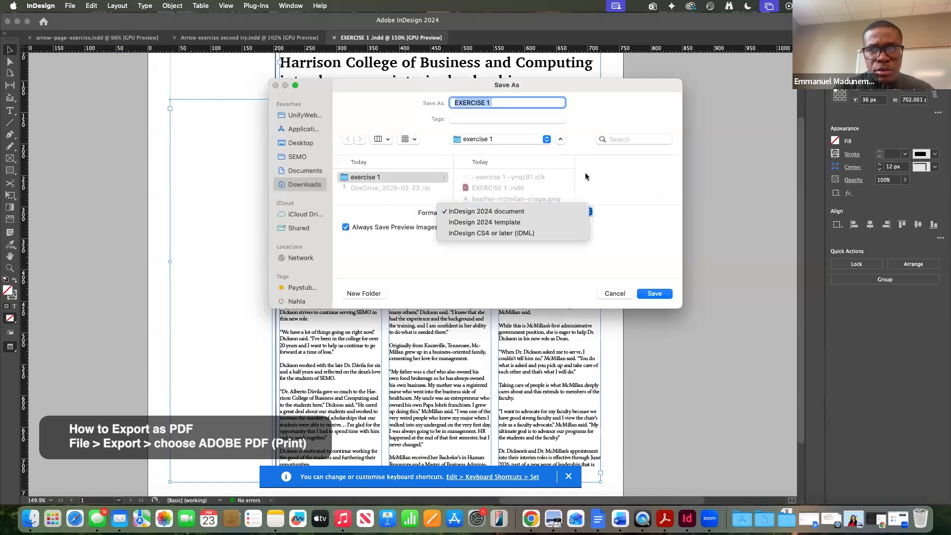
{"action": "left_click", "coordinate": [496, 211]}
{"action": "left_click", "coordinate": [345, 227]}
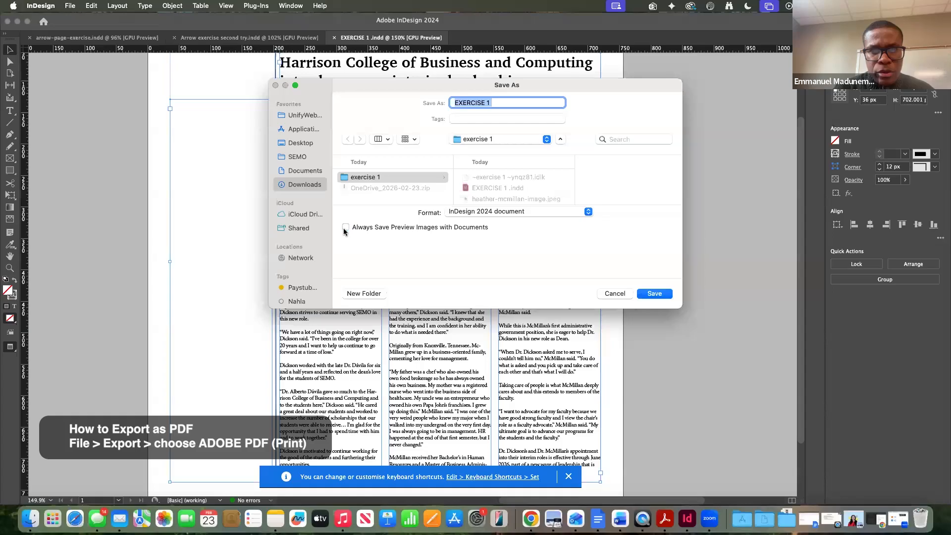
{"action": "left_click", "coordinate": [517, 212]}
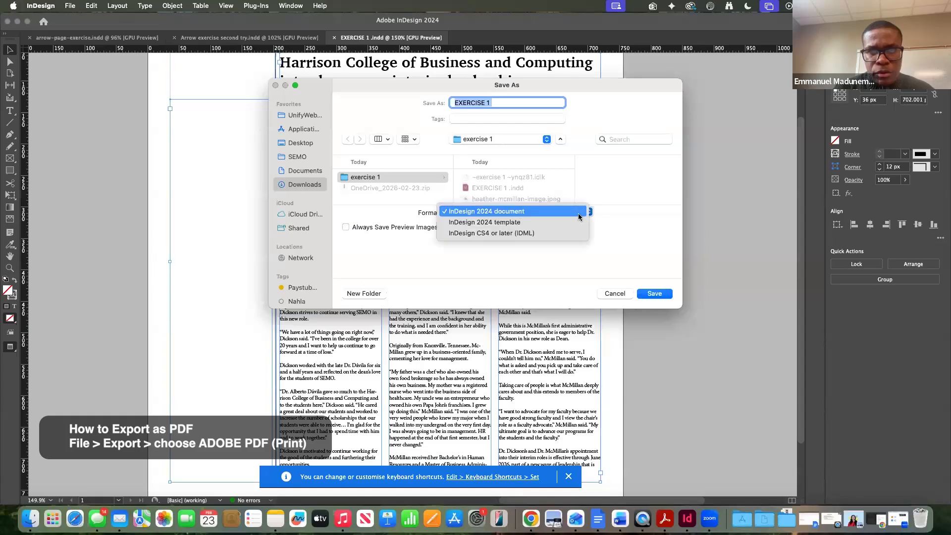
{"action": "left_click", "coordinate": [613, 195]}
{"action": "left_click", "coordinate": [623, 294]}
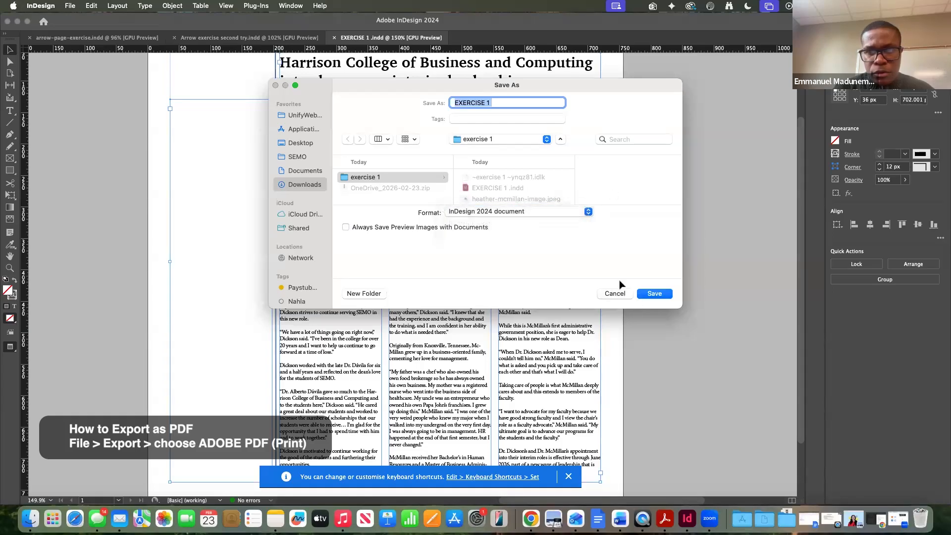
{"action": "left_click", "coordinate": [172, 183]}
{"action": "left_click", "coordinate": [171, 180]}
{"action": "left_click", "coordinate": [148, 156]}
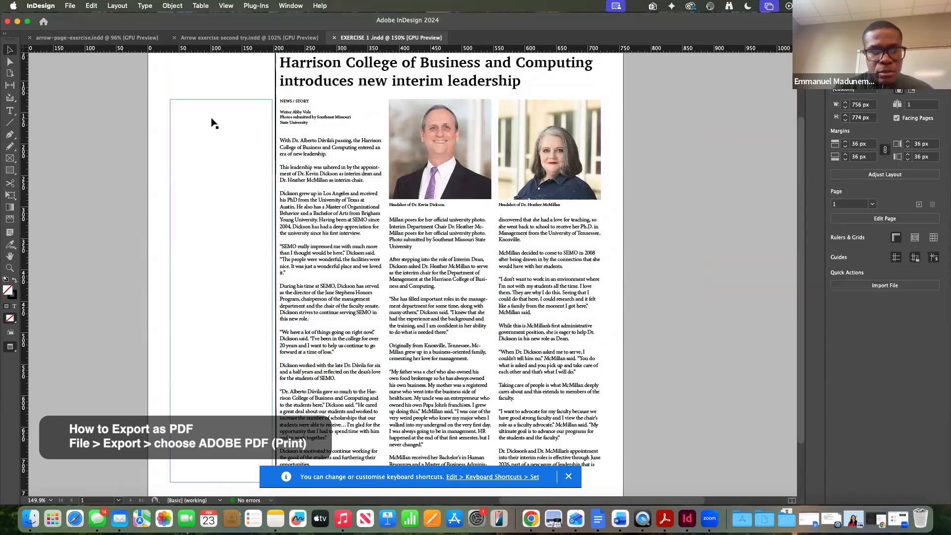
{"action": "left_click", "coordinate": [70, 6]}
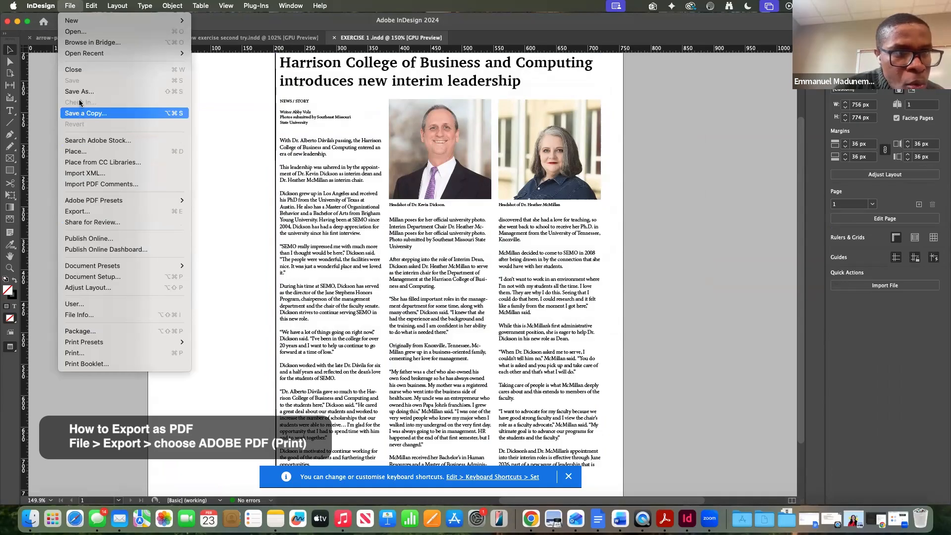
{"action": "left_click", "coordinate": [99, 113]}
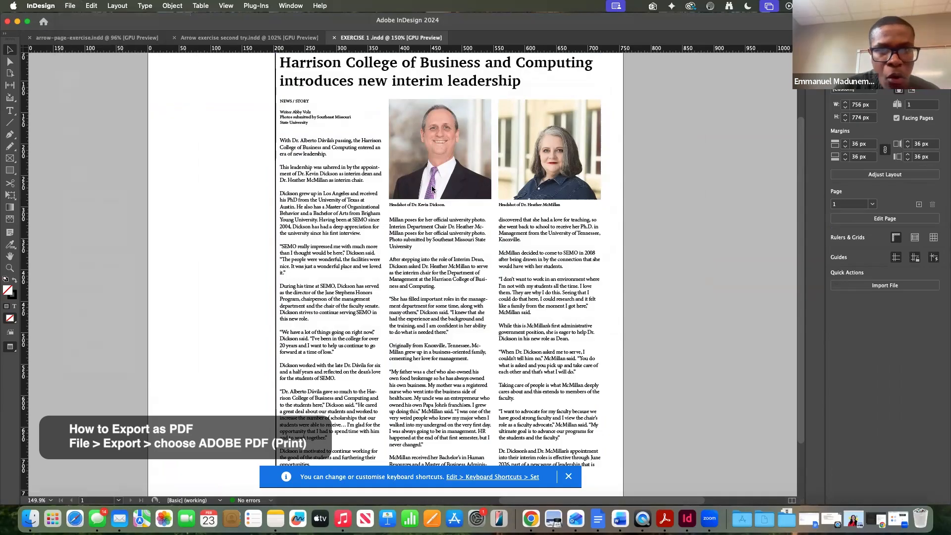
{"action": "left_click", "coordinate": [533, 212]}
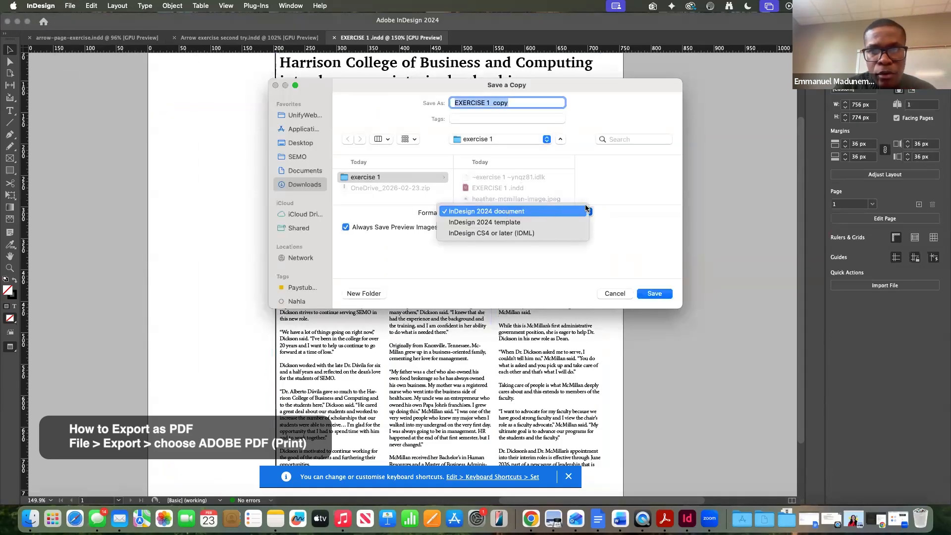
{"action": "left_click", "coordinate": [504, 126]}
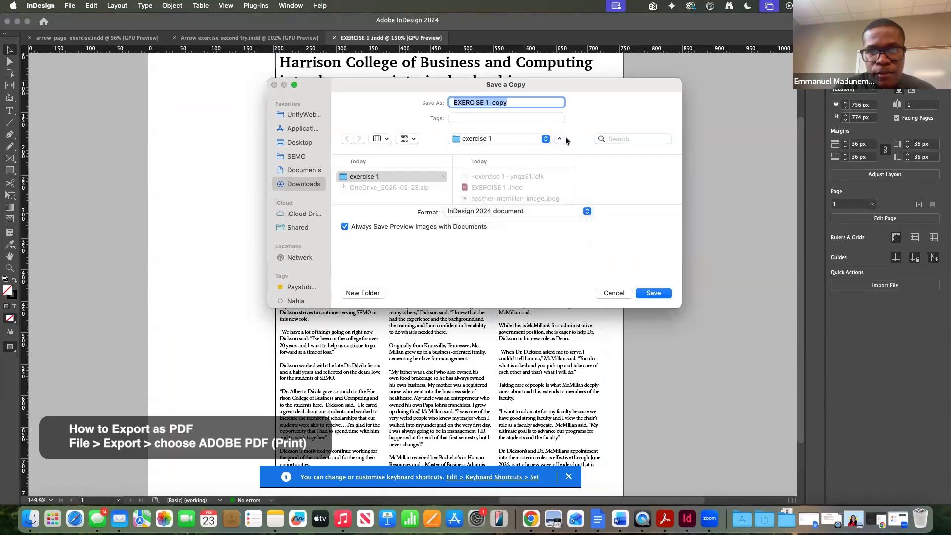
{"action": "left_click", "coordinate": [388, 185]}
{"action": "scroll", "coordinate": [409, 172], "scroll_direction": "down", "scroll_amount": 1}
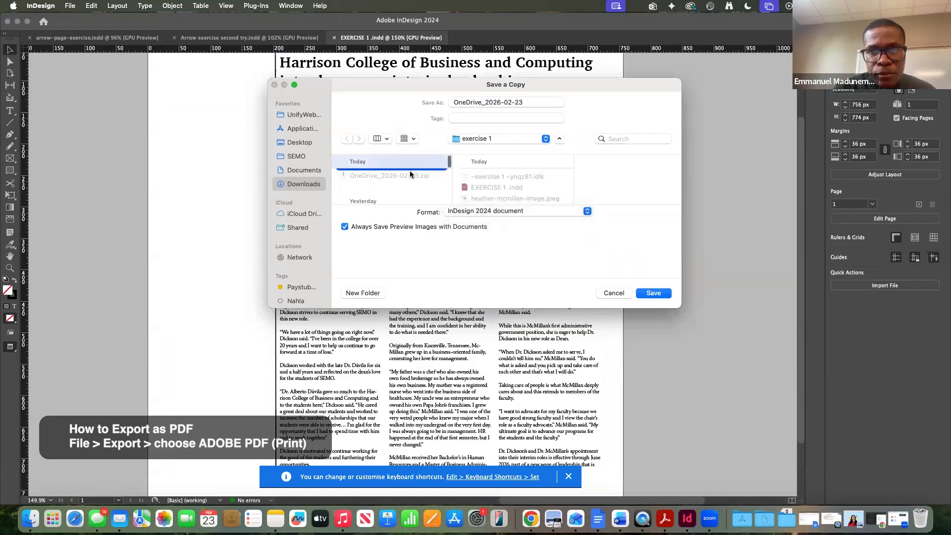
{"action": "scroll", "coordinate": [380, 171], "scroll_direction": "up", "scroll_amount": 1}
{"action": "left_click", "coordinate": [481, 181]}
{"action": "left_click", "coordinate": [482, 185]}
{"action": "left_click", "coordinate": [513, 210]}
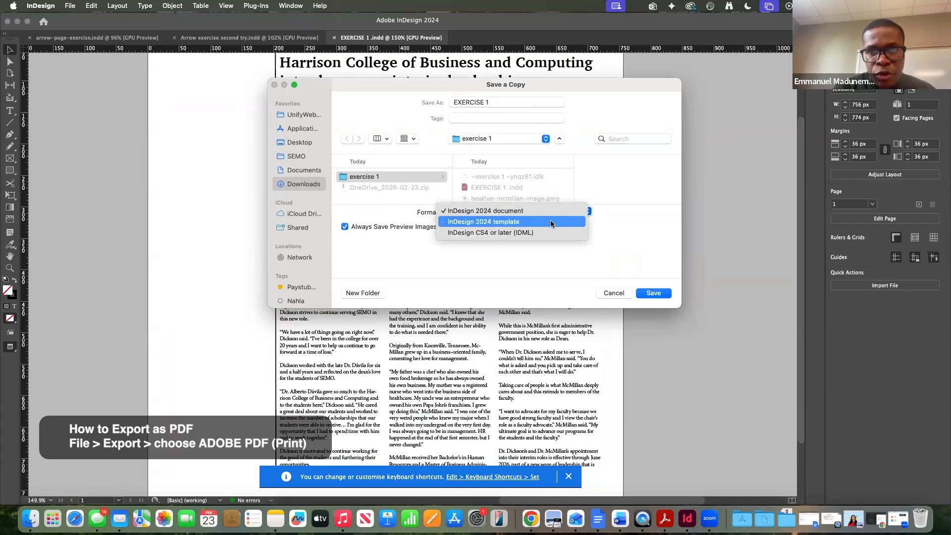
{"action": "left_click", "coordinate": [629, 190]}
{"action": "left_click", "coordinate": [614, 291]}
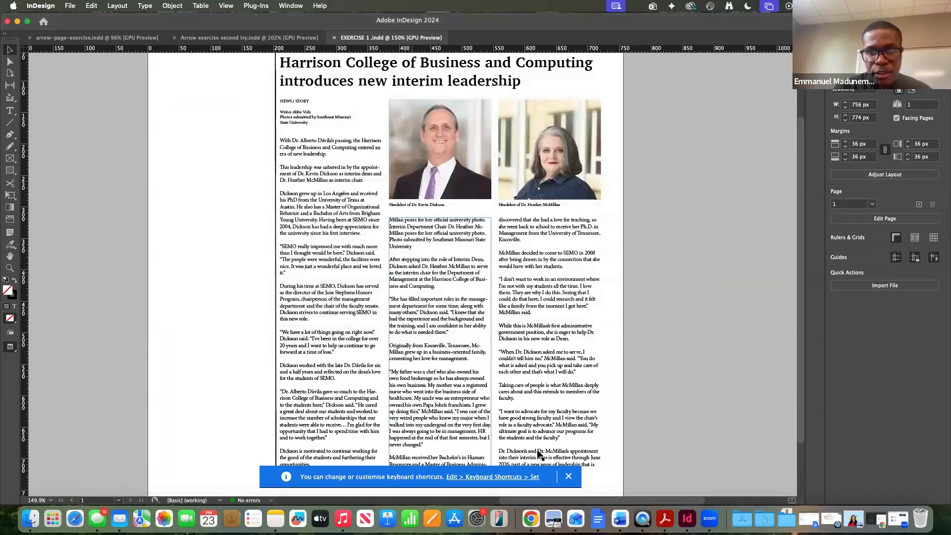
Dismiss the notice about customising keyboard shortcuts that covers the lower part of the page
{"action": "left_click", "coordinate": [569, 476]}
{"action": "left_click", "coordinate": [594, 273]}
{"action": "left_click", "coordinate": [629, 204]}
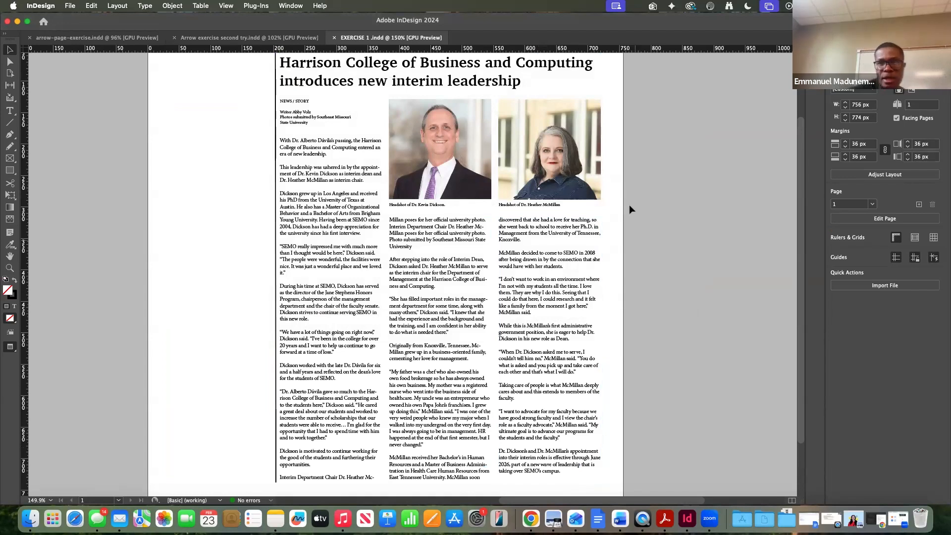